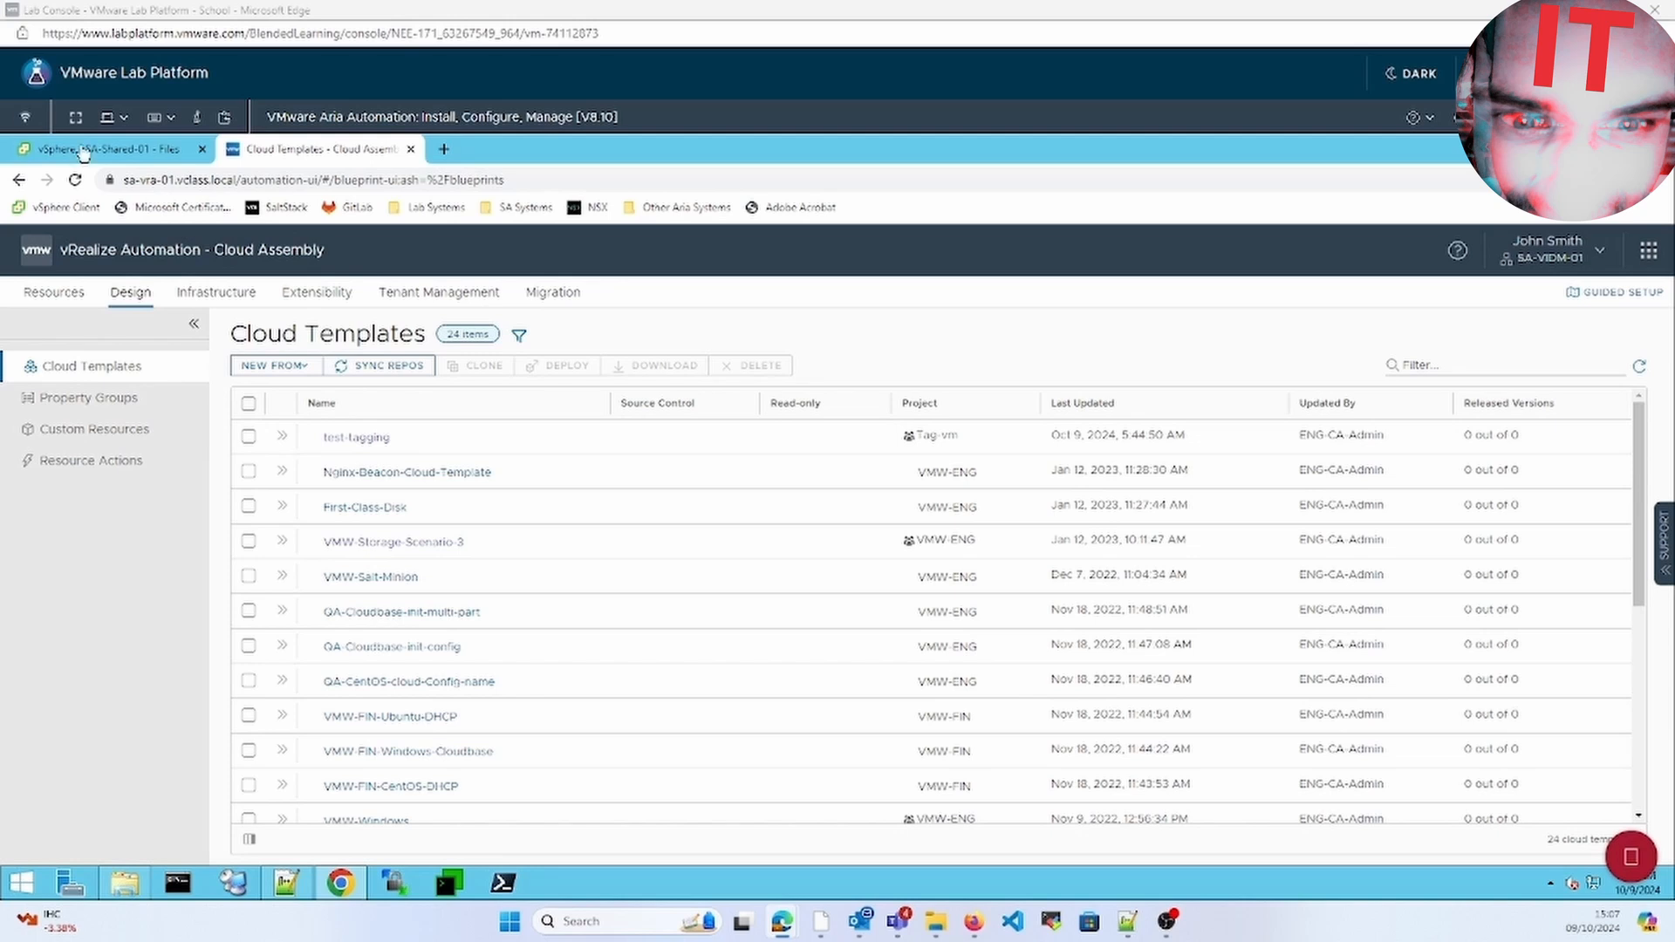
# Go from the VMware apps menu through the Cloud Services Console into Cloud Assembly
pyautogui.click(1649, 251)
pyautogui.click(1477, 325)
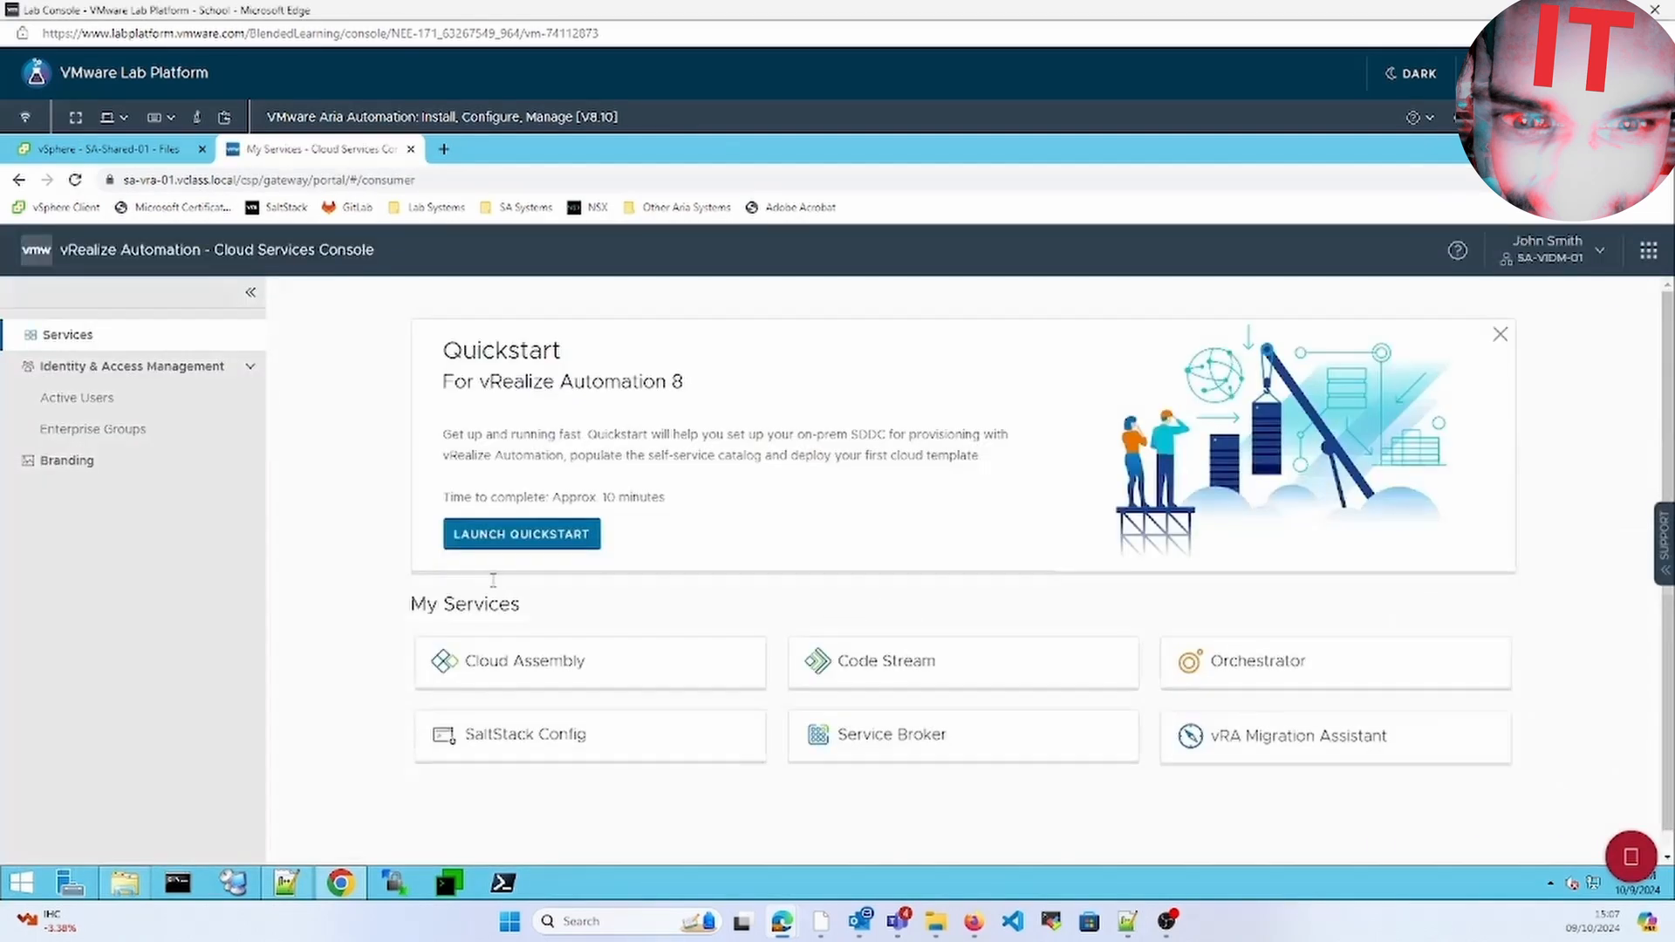
pyautogui.click(524, 660)
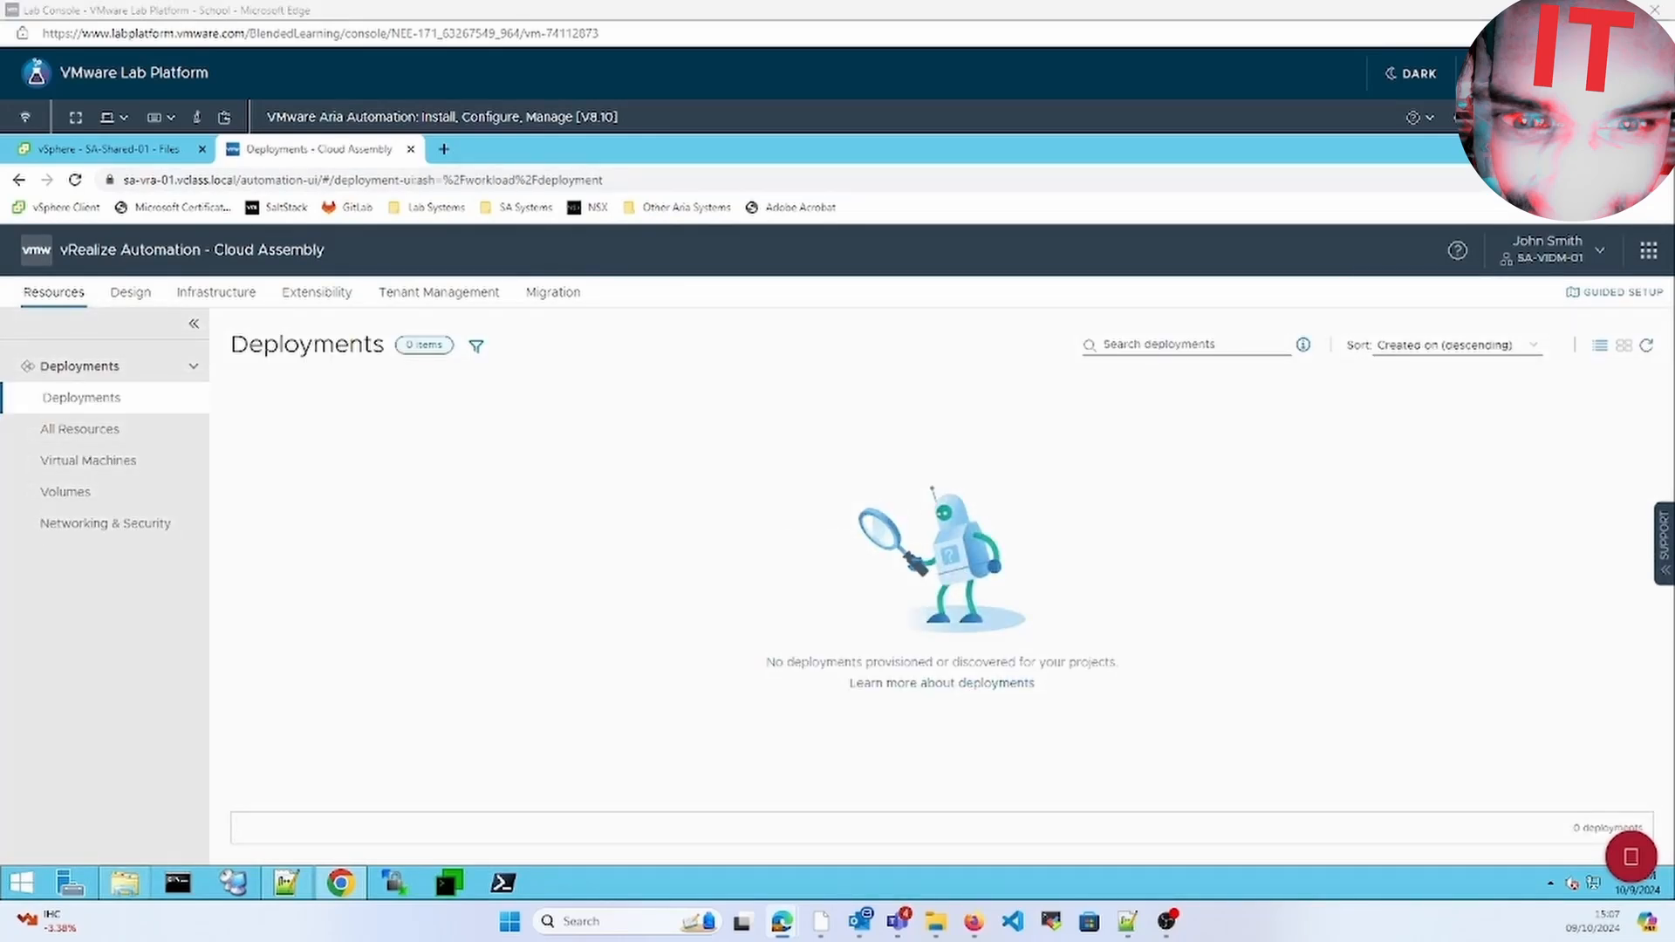
# Filter Design templates by 'dhcp', open VMW-CentOS-DHCP, and start its deployment
pyautogui.click(130, 292)
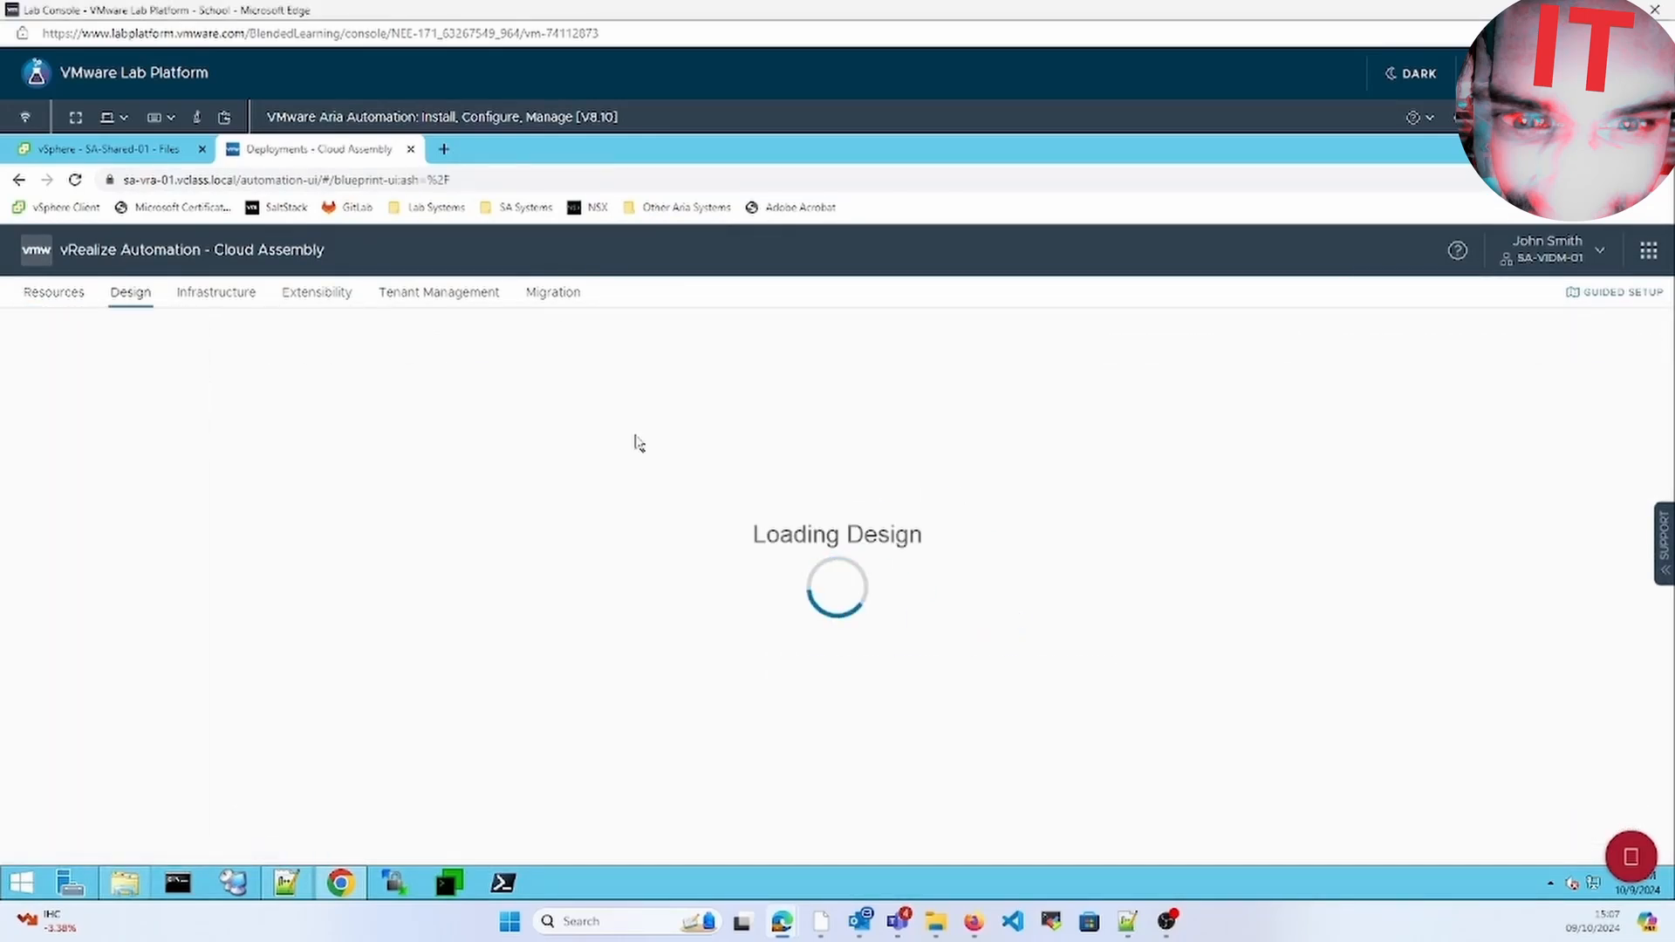
pyautogui.click(1422, 363)
pyautogui.write('dhcp')
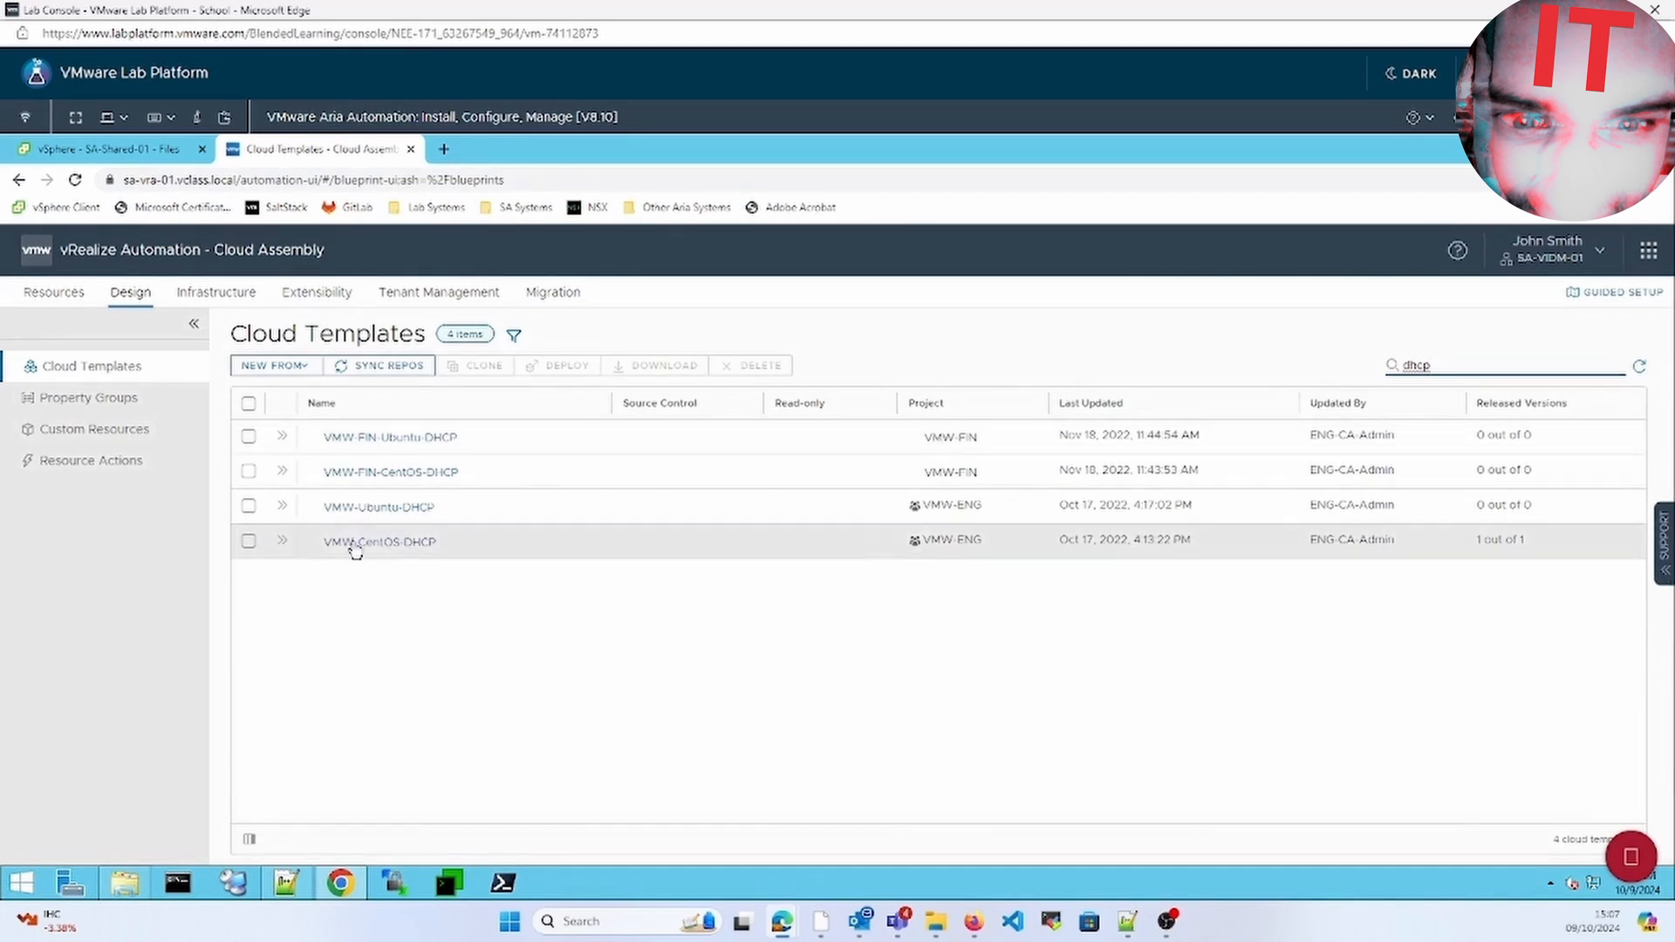
pyautogui.click(353, 543)
pyautogui.click(65, 820)
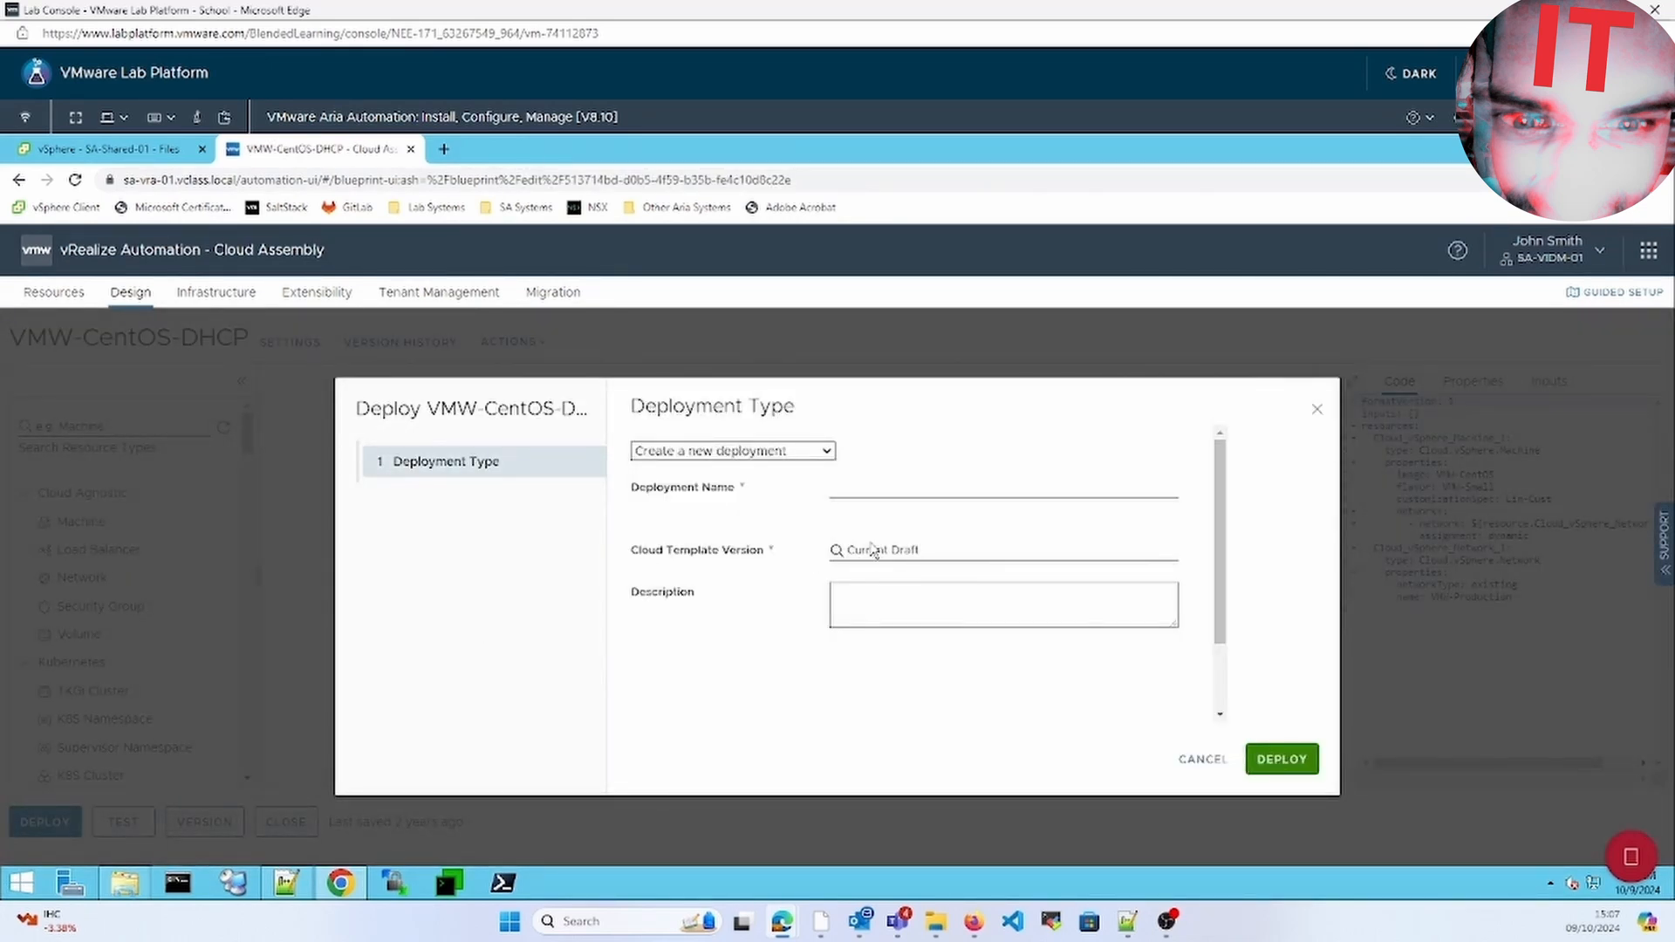
# Name the deployment test-standard and launch it
pyautogui.click(891, 485)
pyautogui.write('test-standard')
pyautogui.click(1279, 755)
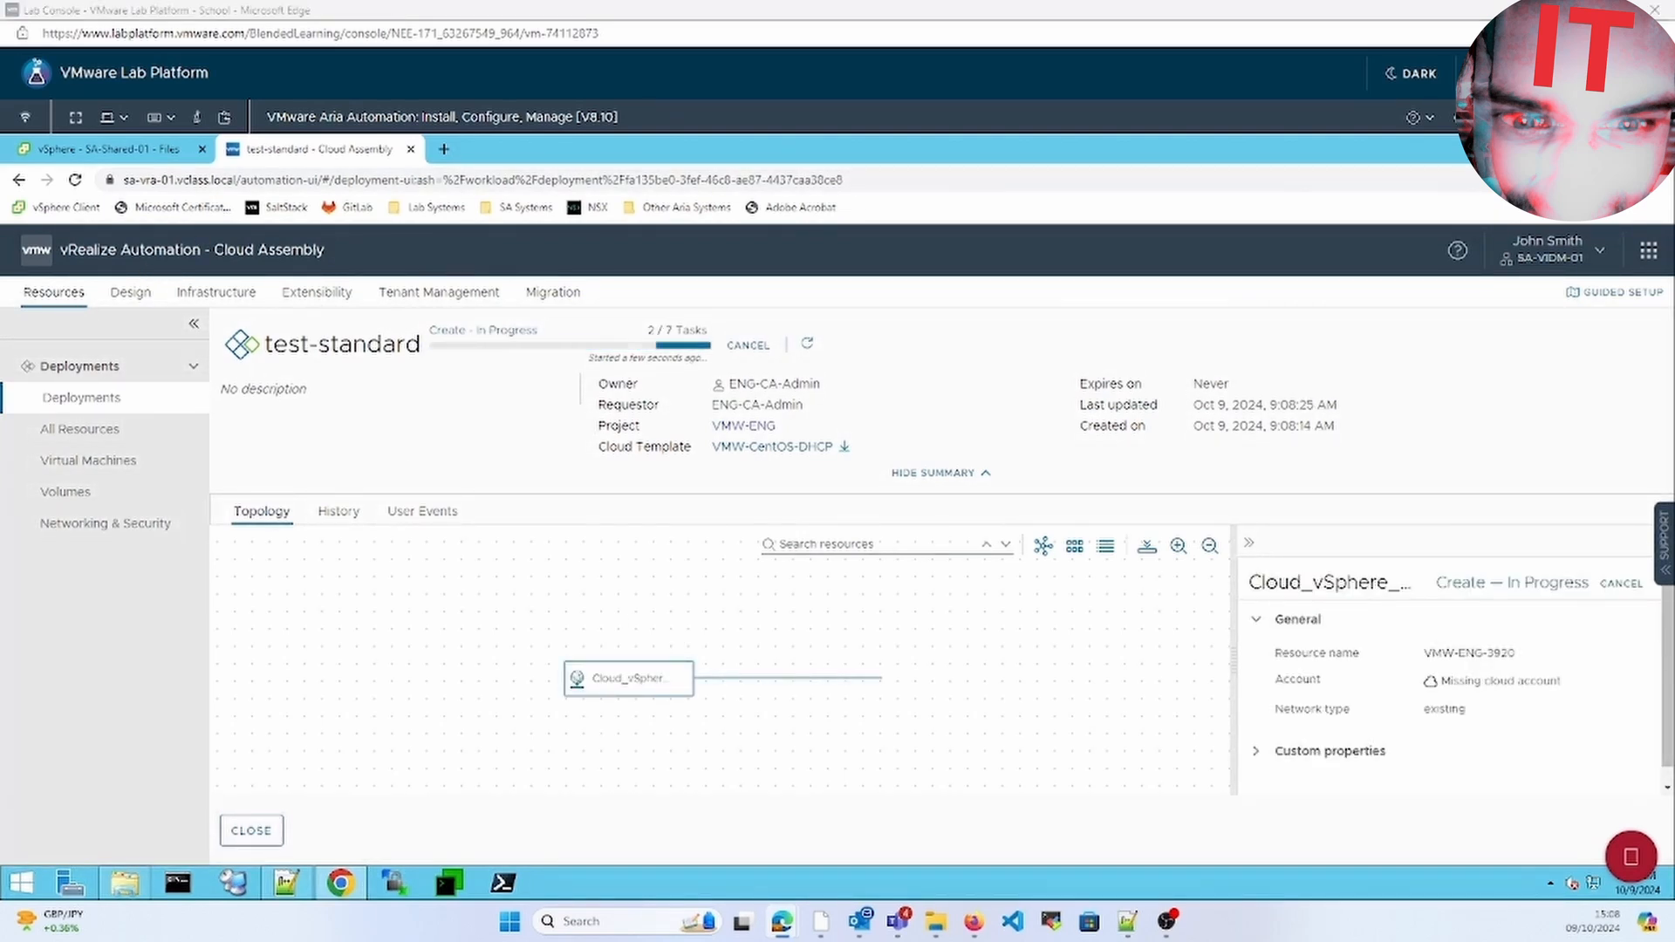
# Match the deployment's machine name to VM VMW-ENG-3921 under SA-Compute-01 in vSphere
pyautogui.click(100, 150)
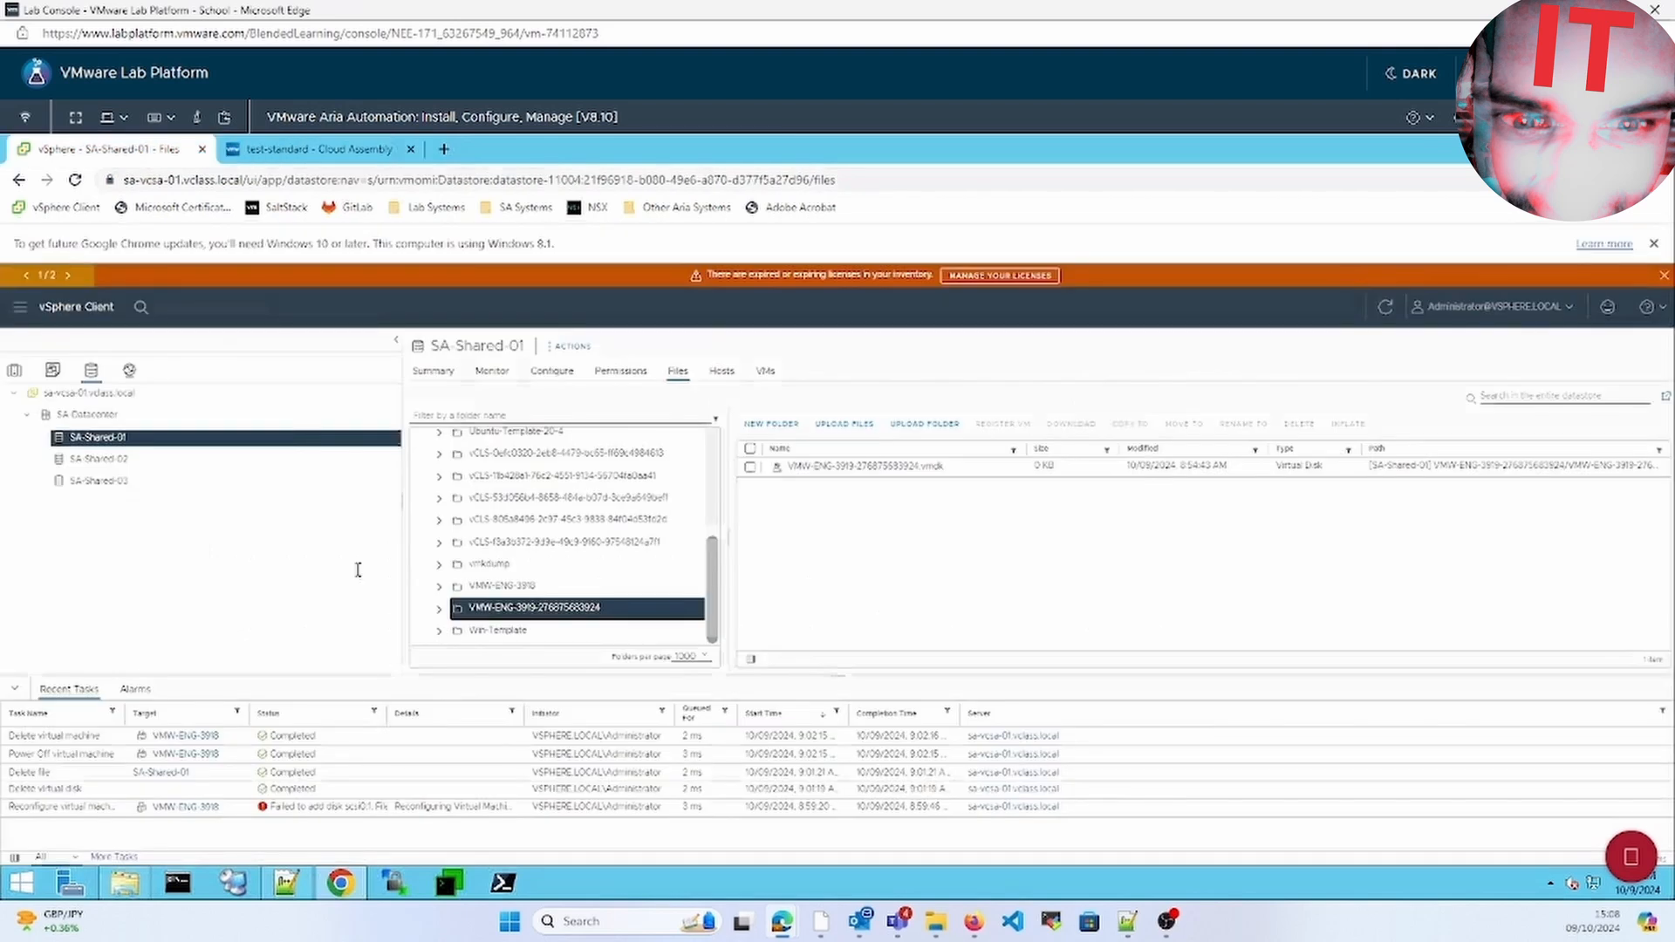
pyautogui.click(14, 370)
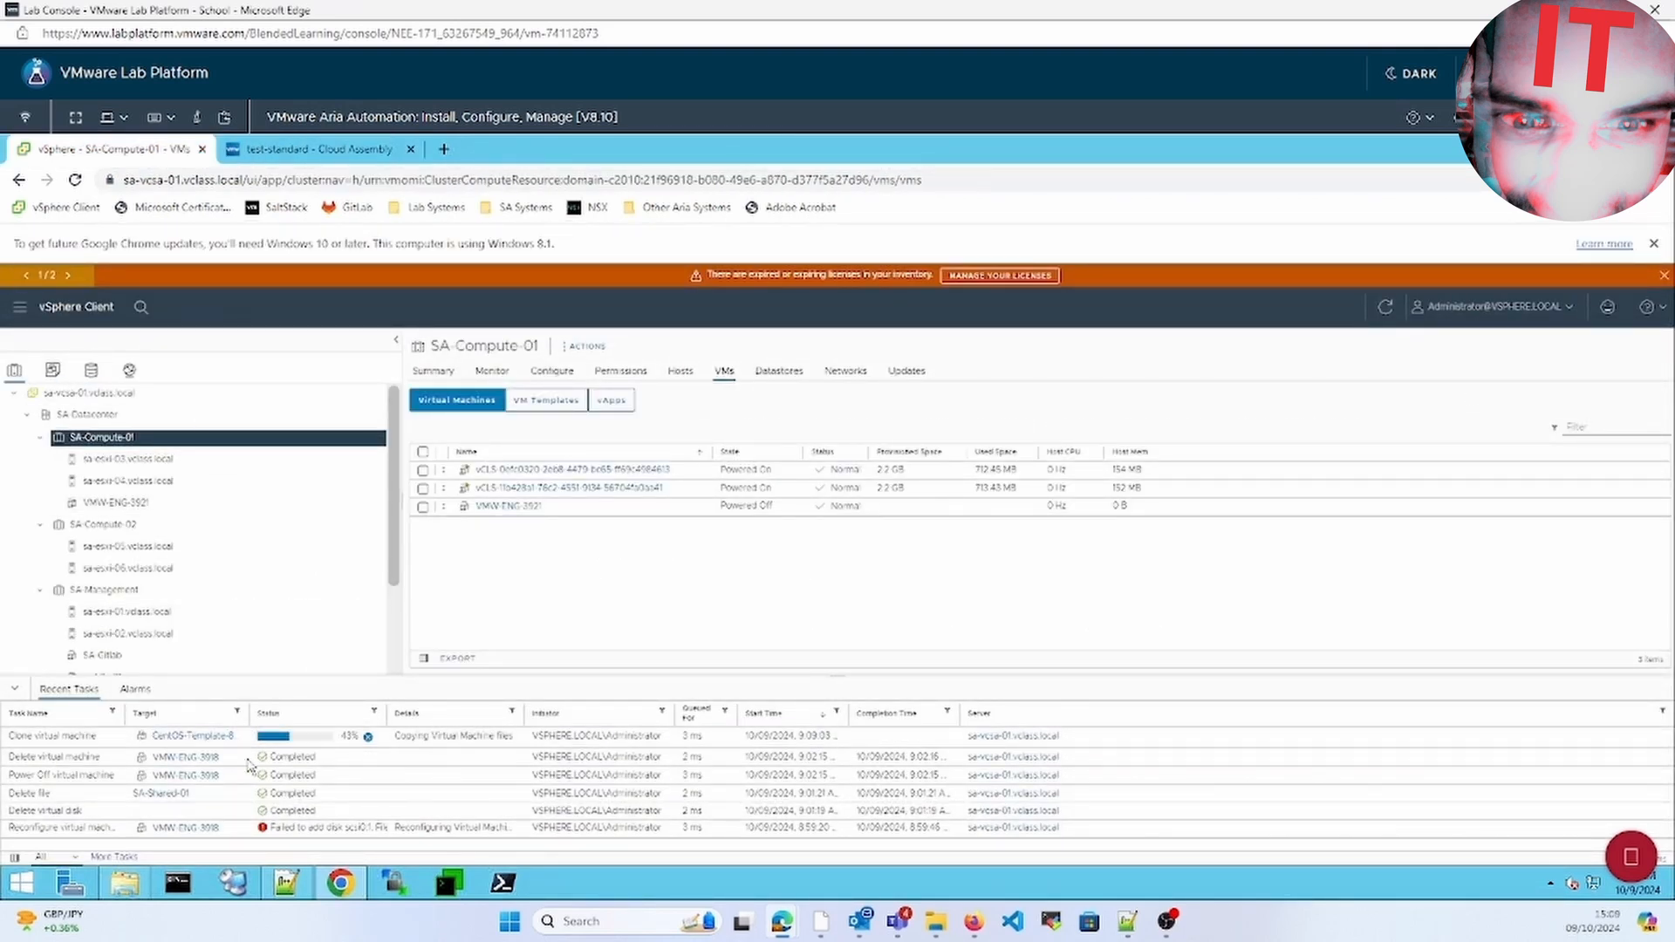
pyautogui.click(315, 154)
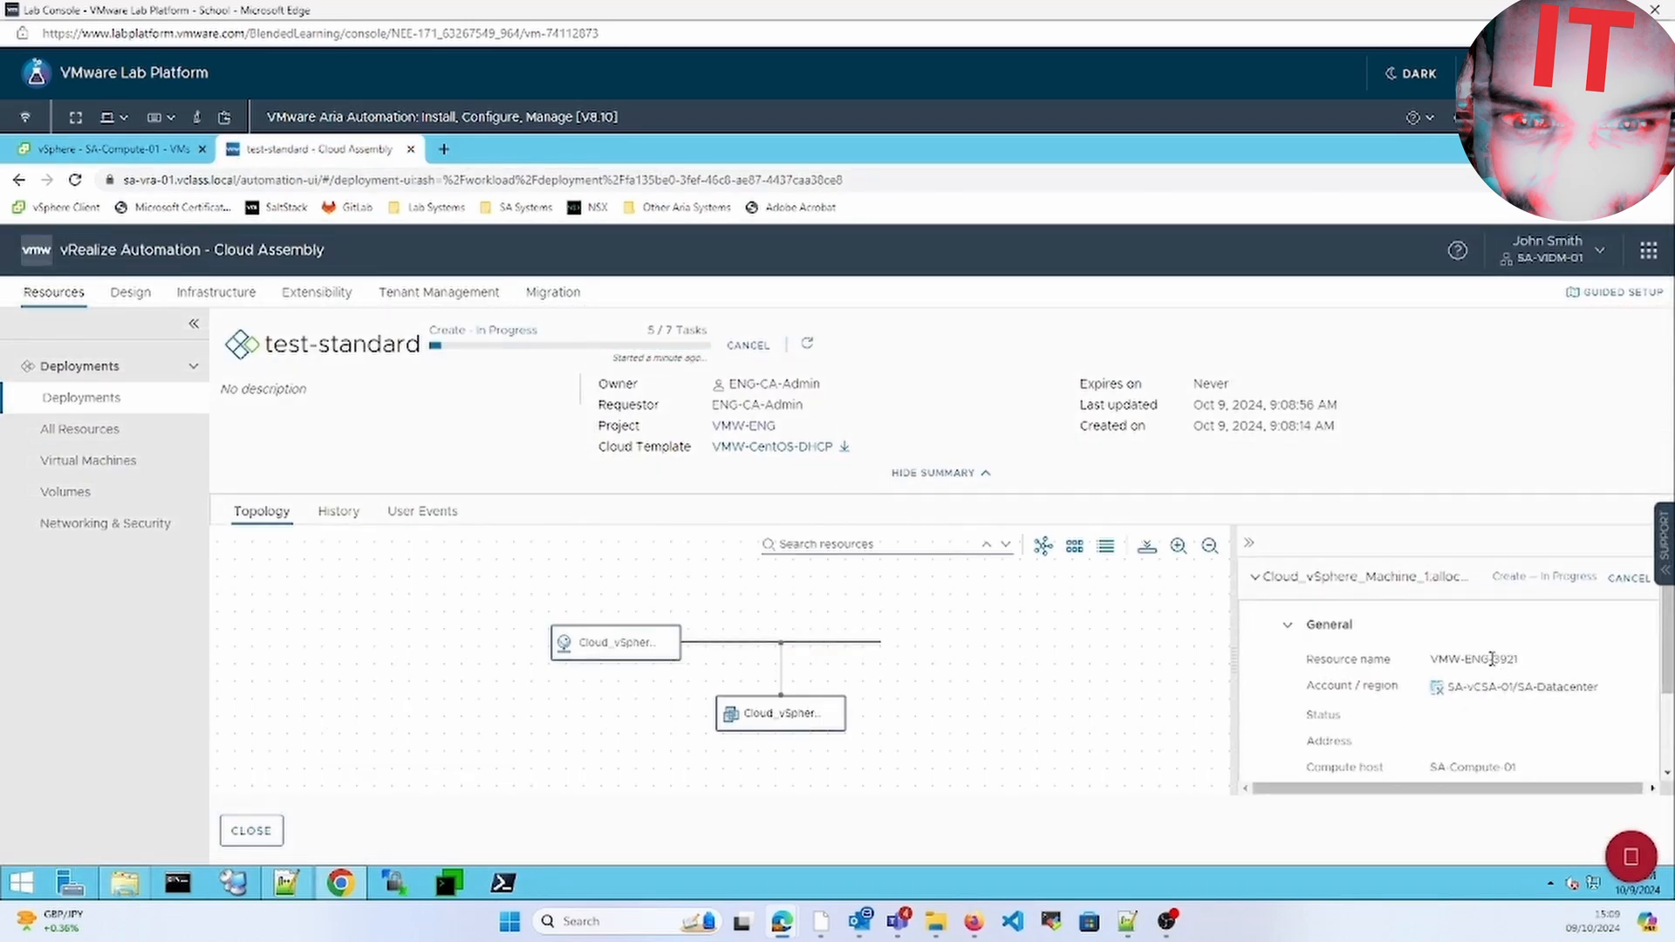
pyautogui.moveTo(1492, 659); pyautogui.dragTo(1524, 663)
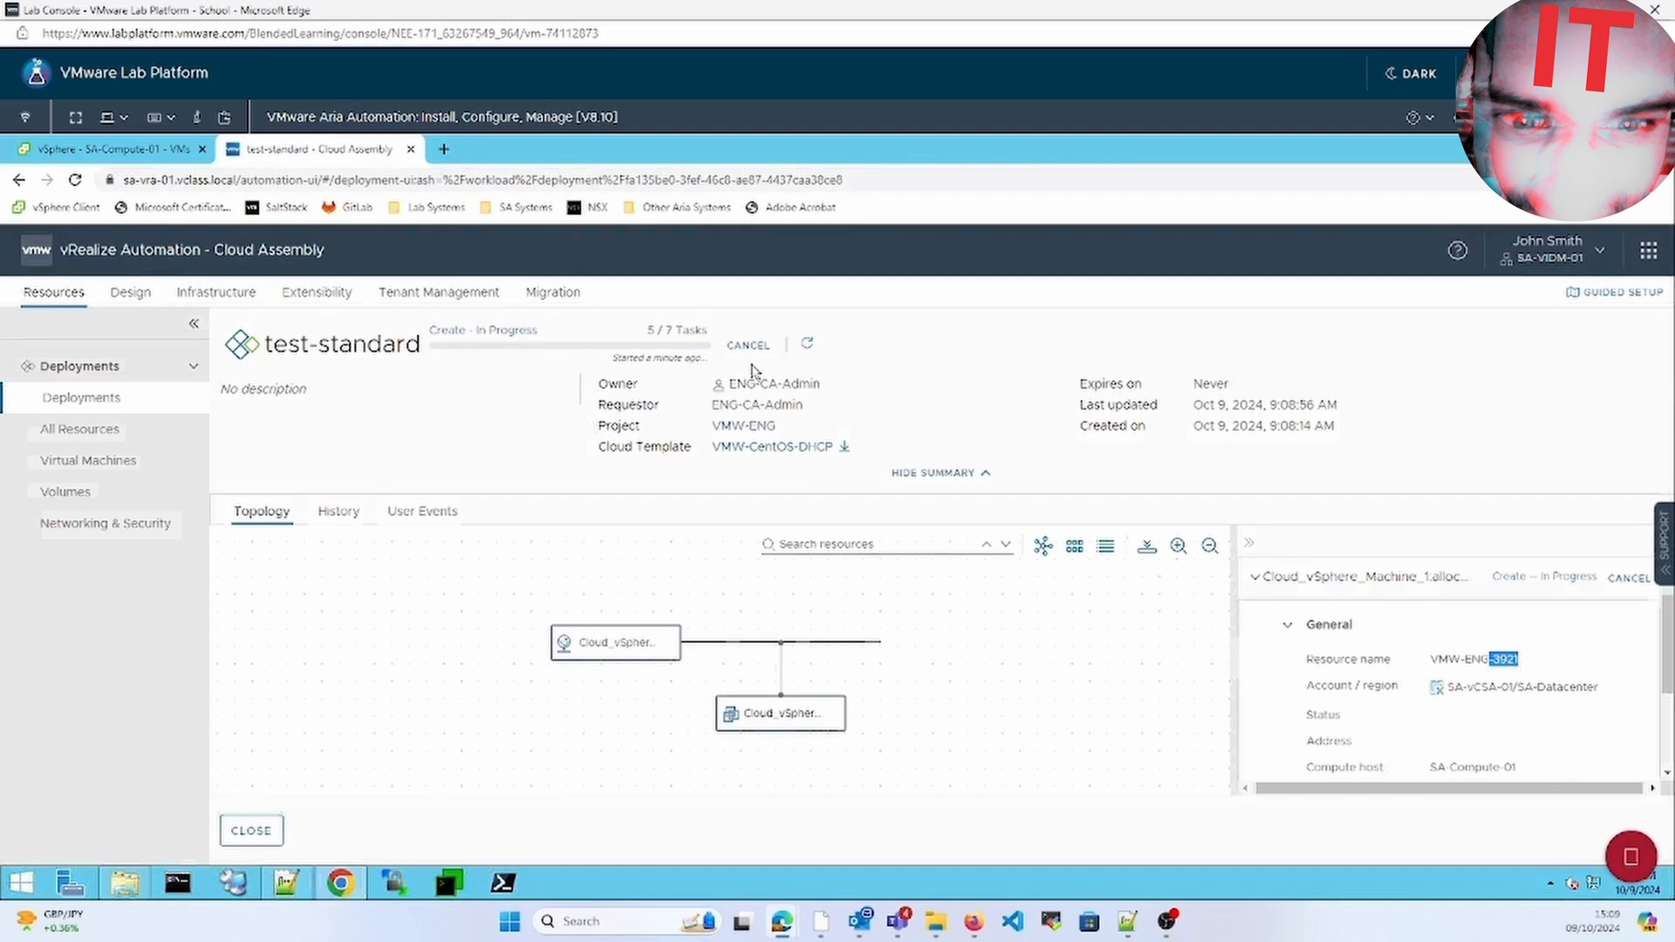
pyautogui.click(161, 150)
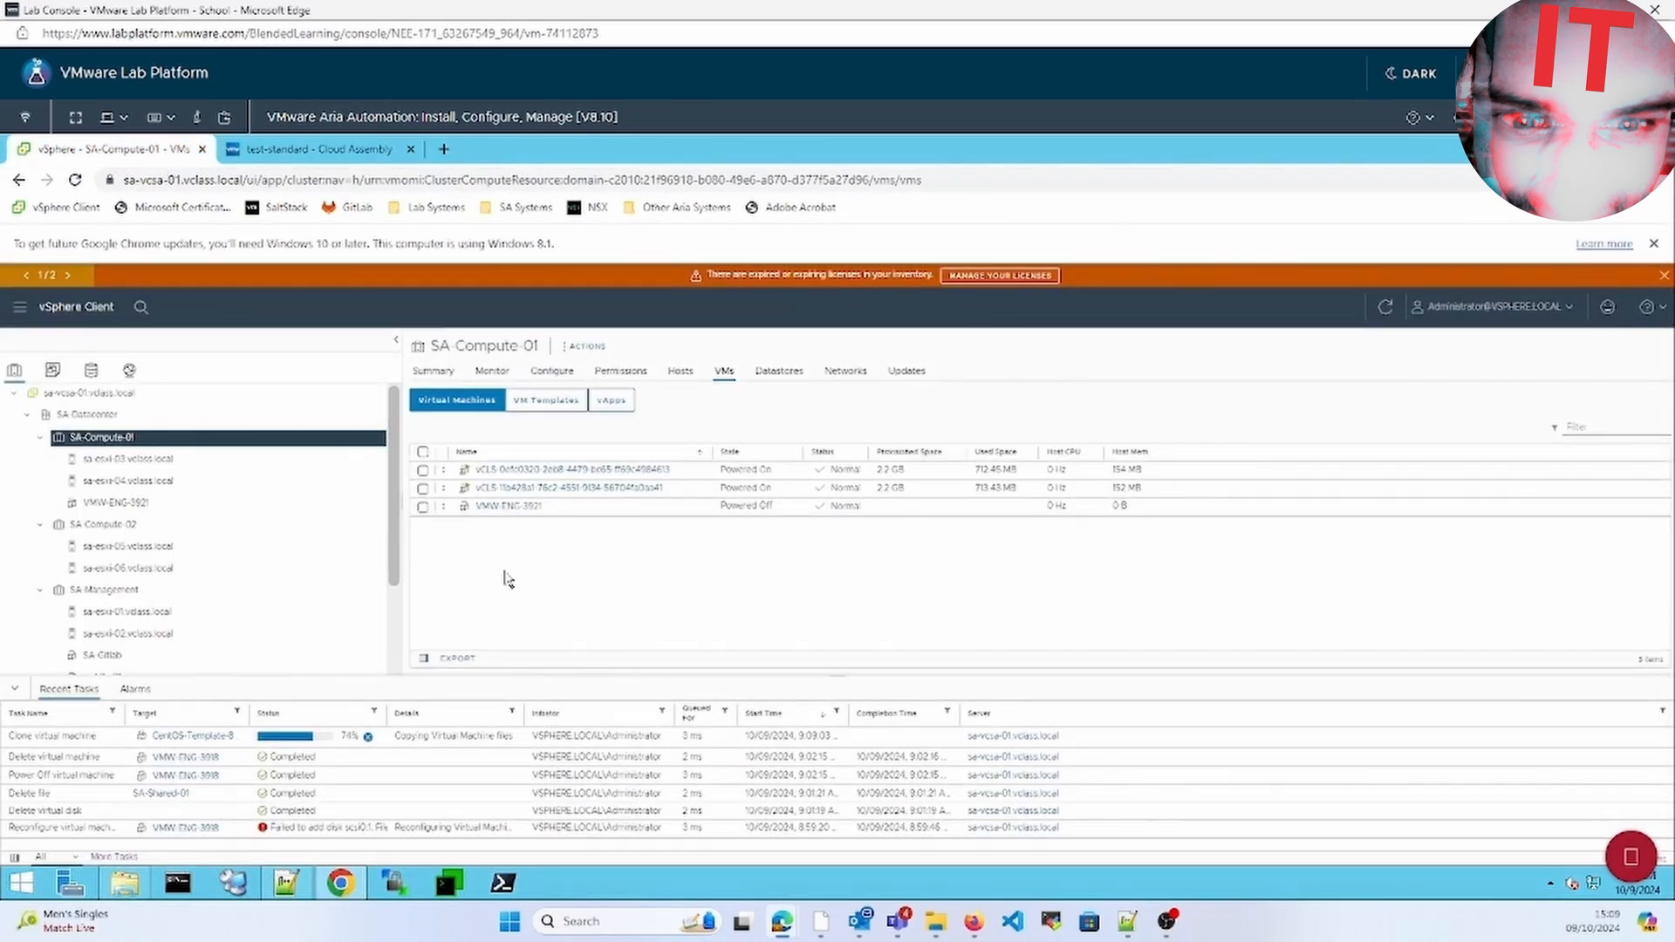
# View VMW-ENG-3921's summary with Hard disk 1 (16 GB) expanded, then return to test-standard
pyautogui.click(506, 506)
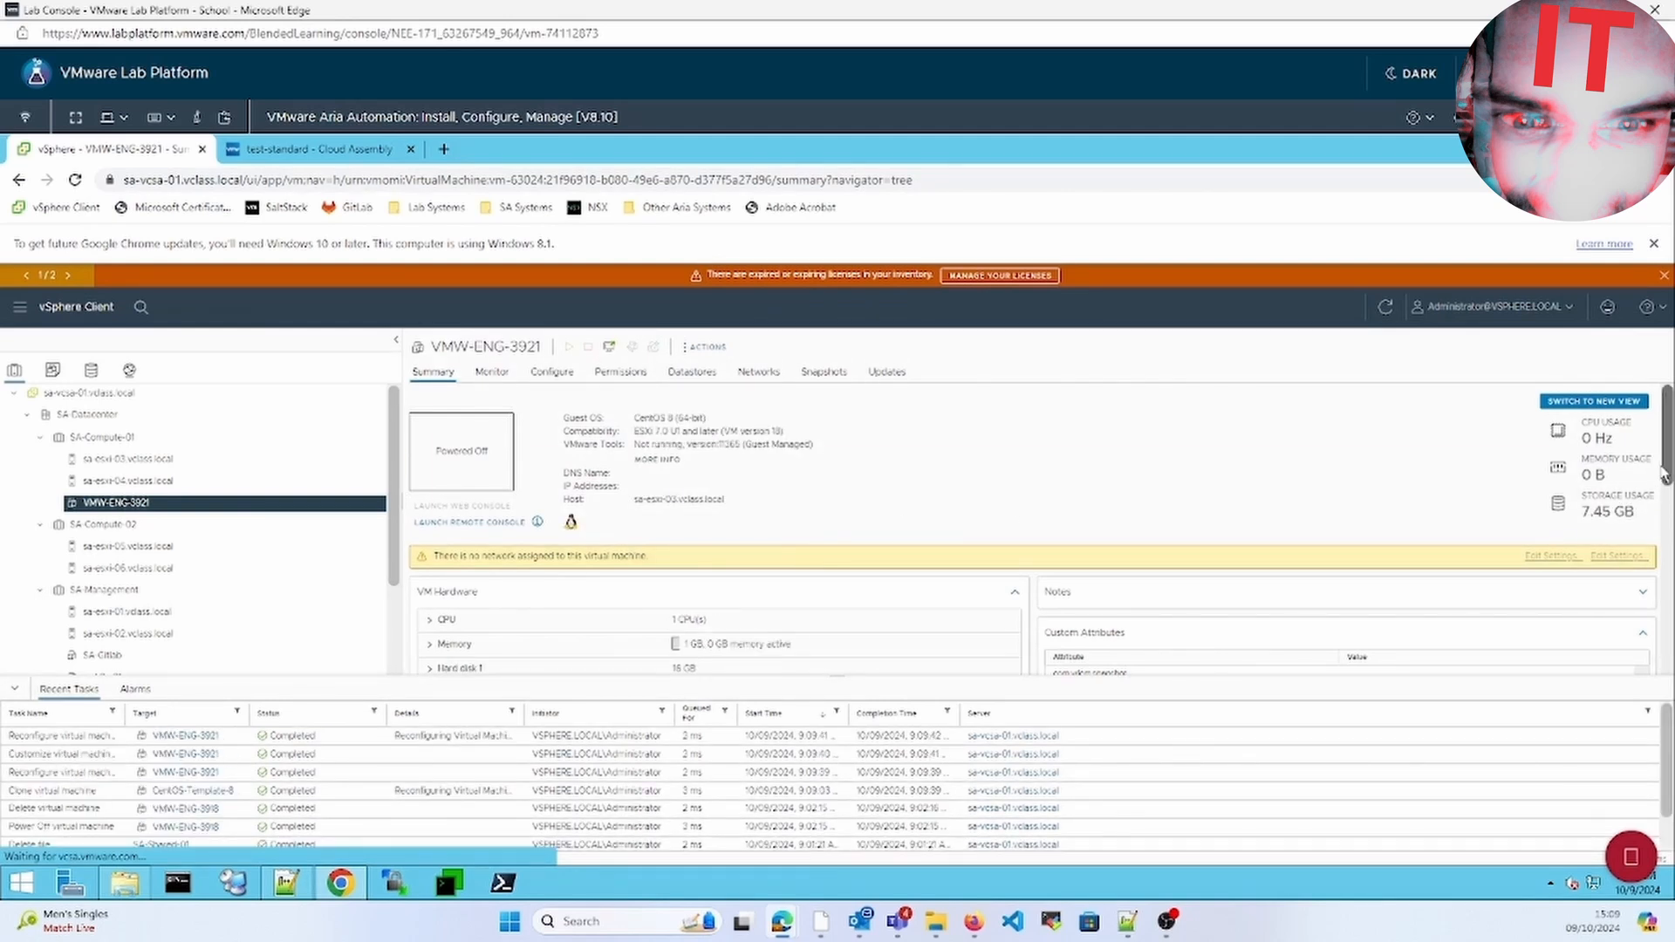
pyautogui.scroll(-3, 1665, 476)
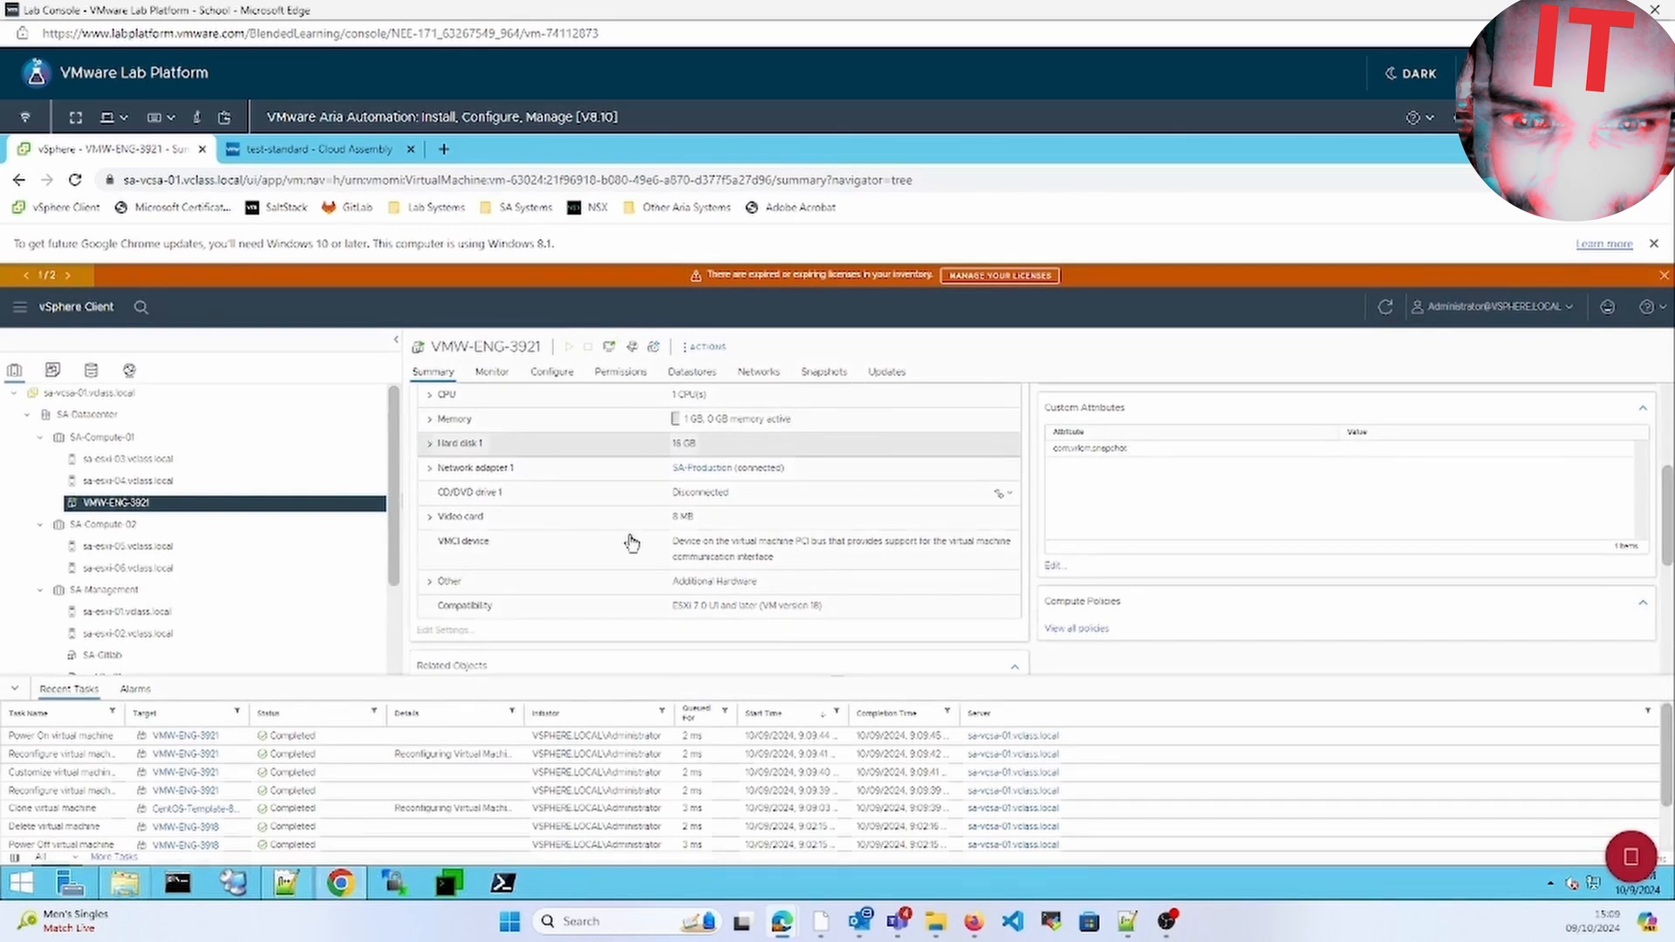
pyautogui.click(459, 443)
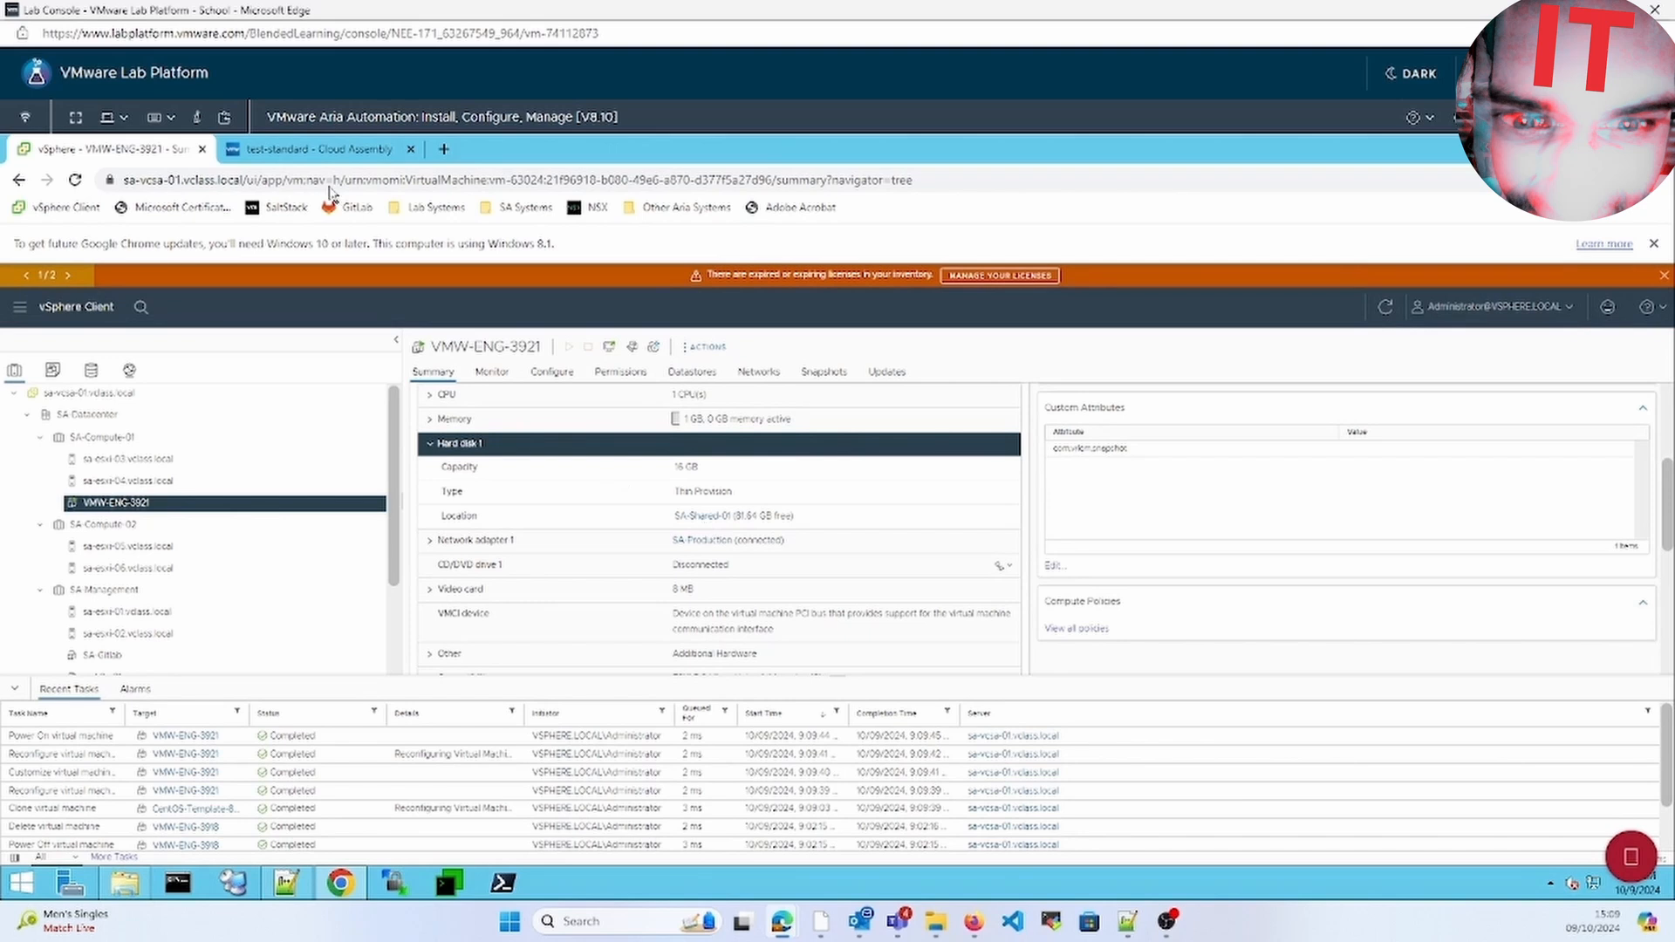
pyautogui.click(301, 150)
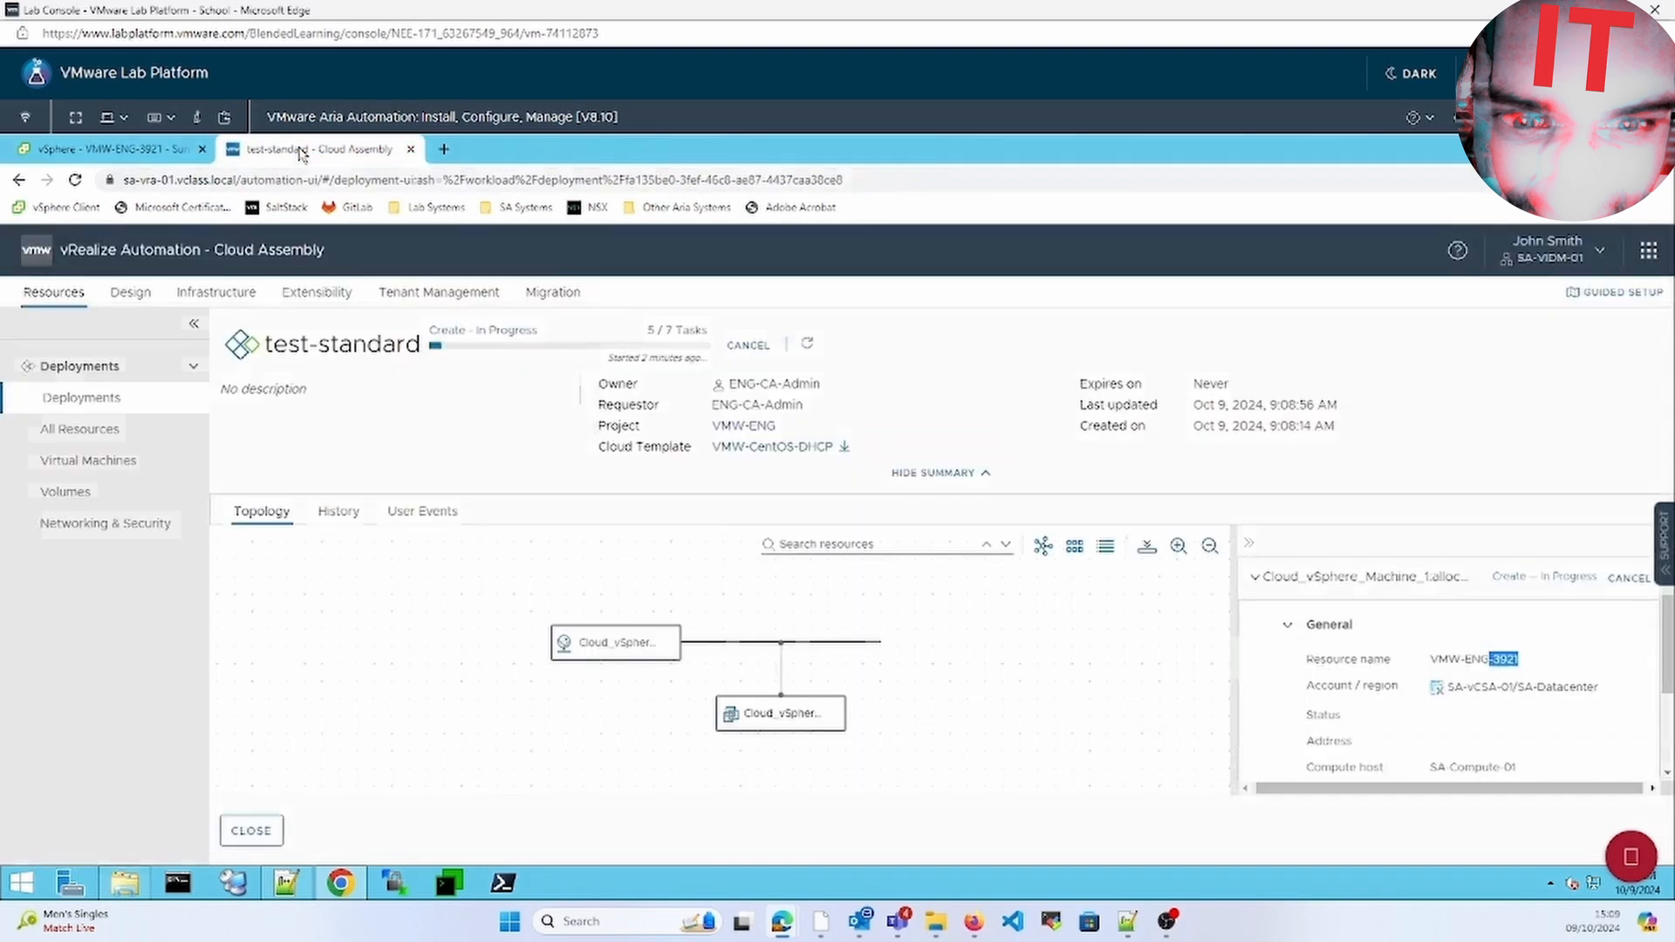
# Review the SA-vCSA-01 / SA-Datacenter storage profiles, then list Deployments showing test-standard at 5/7
pyautogui.click(225, 297)
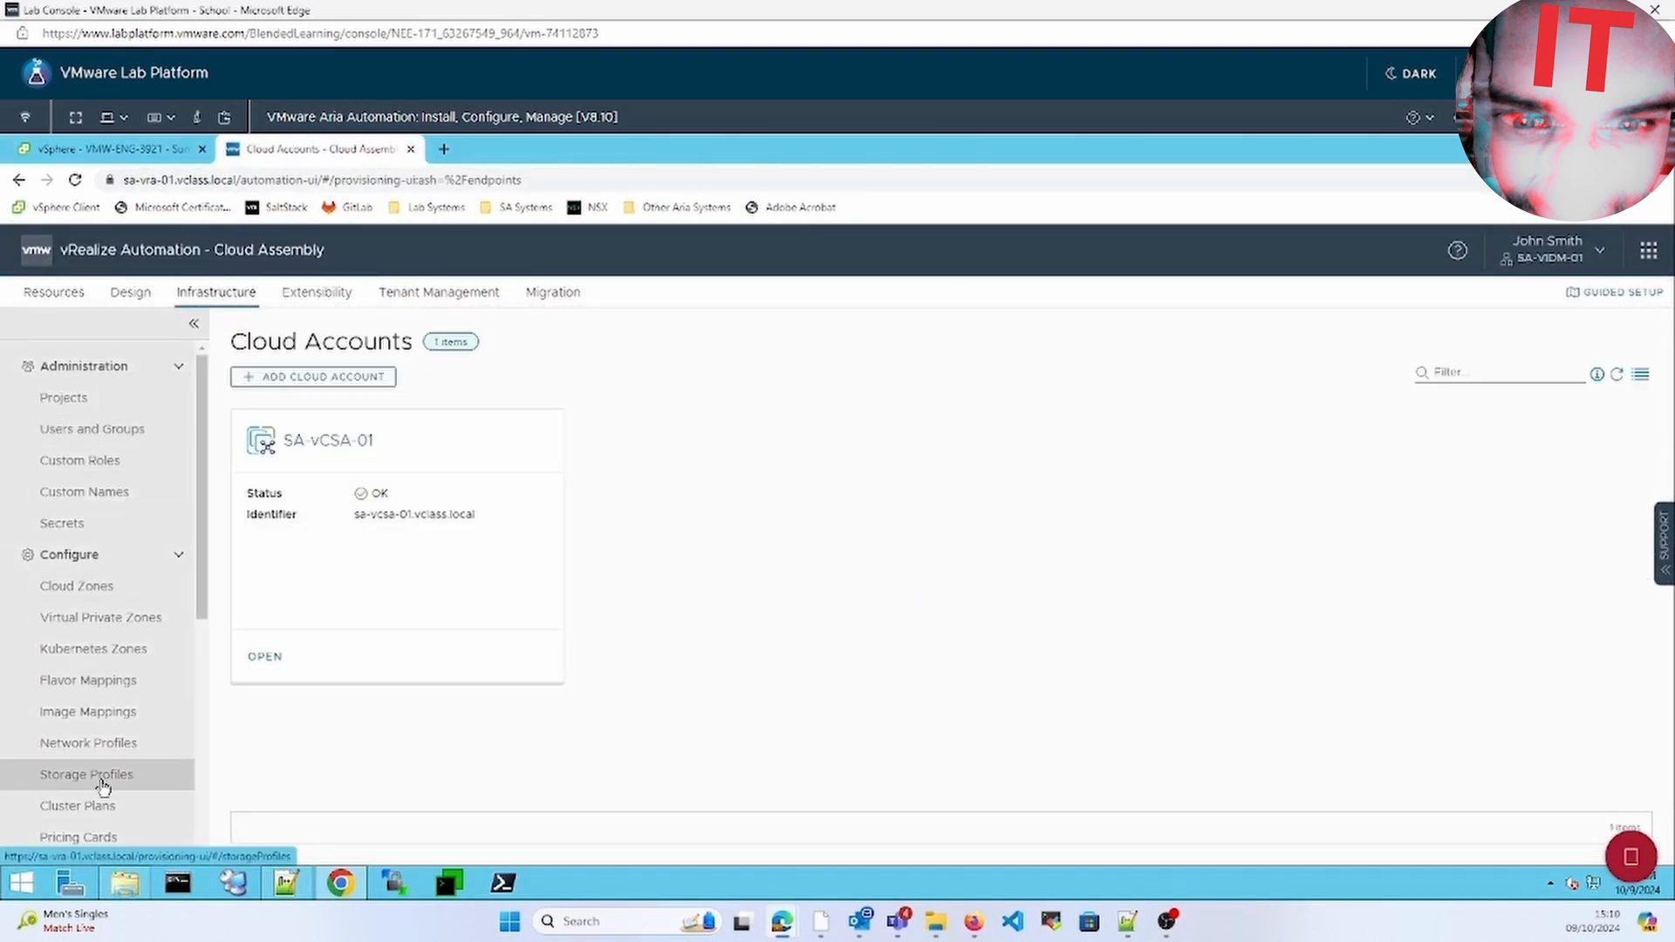
pyautogui.click(89, 774)
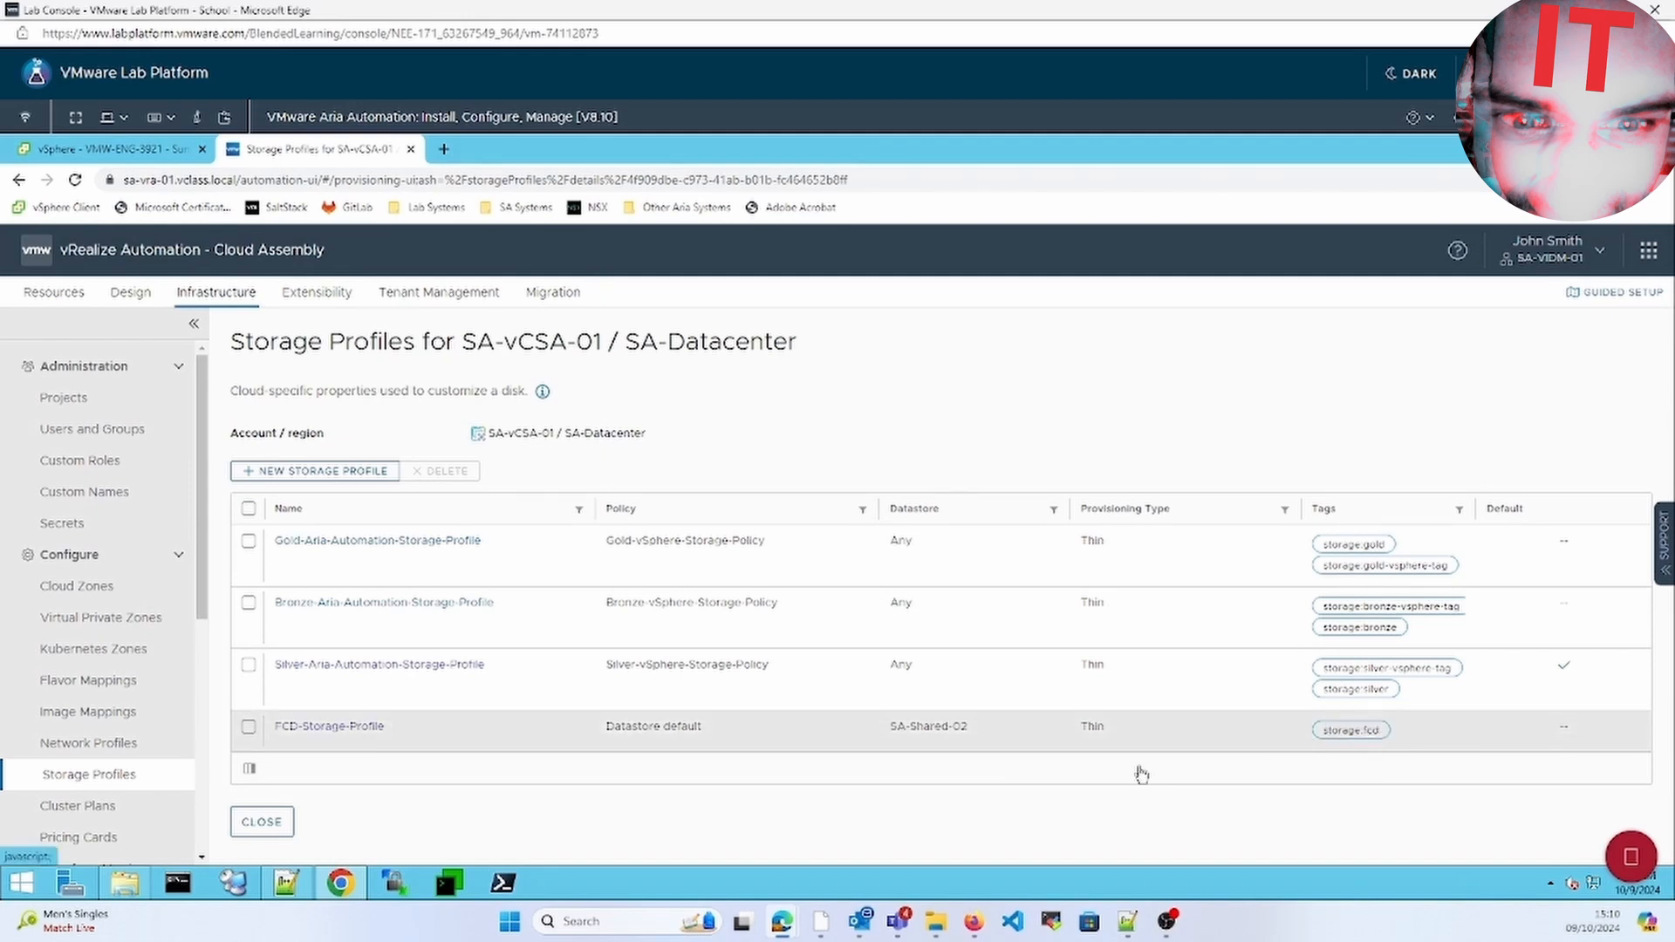
pyautogui.click(80, 151)
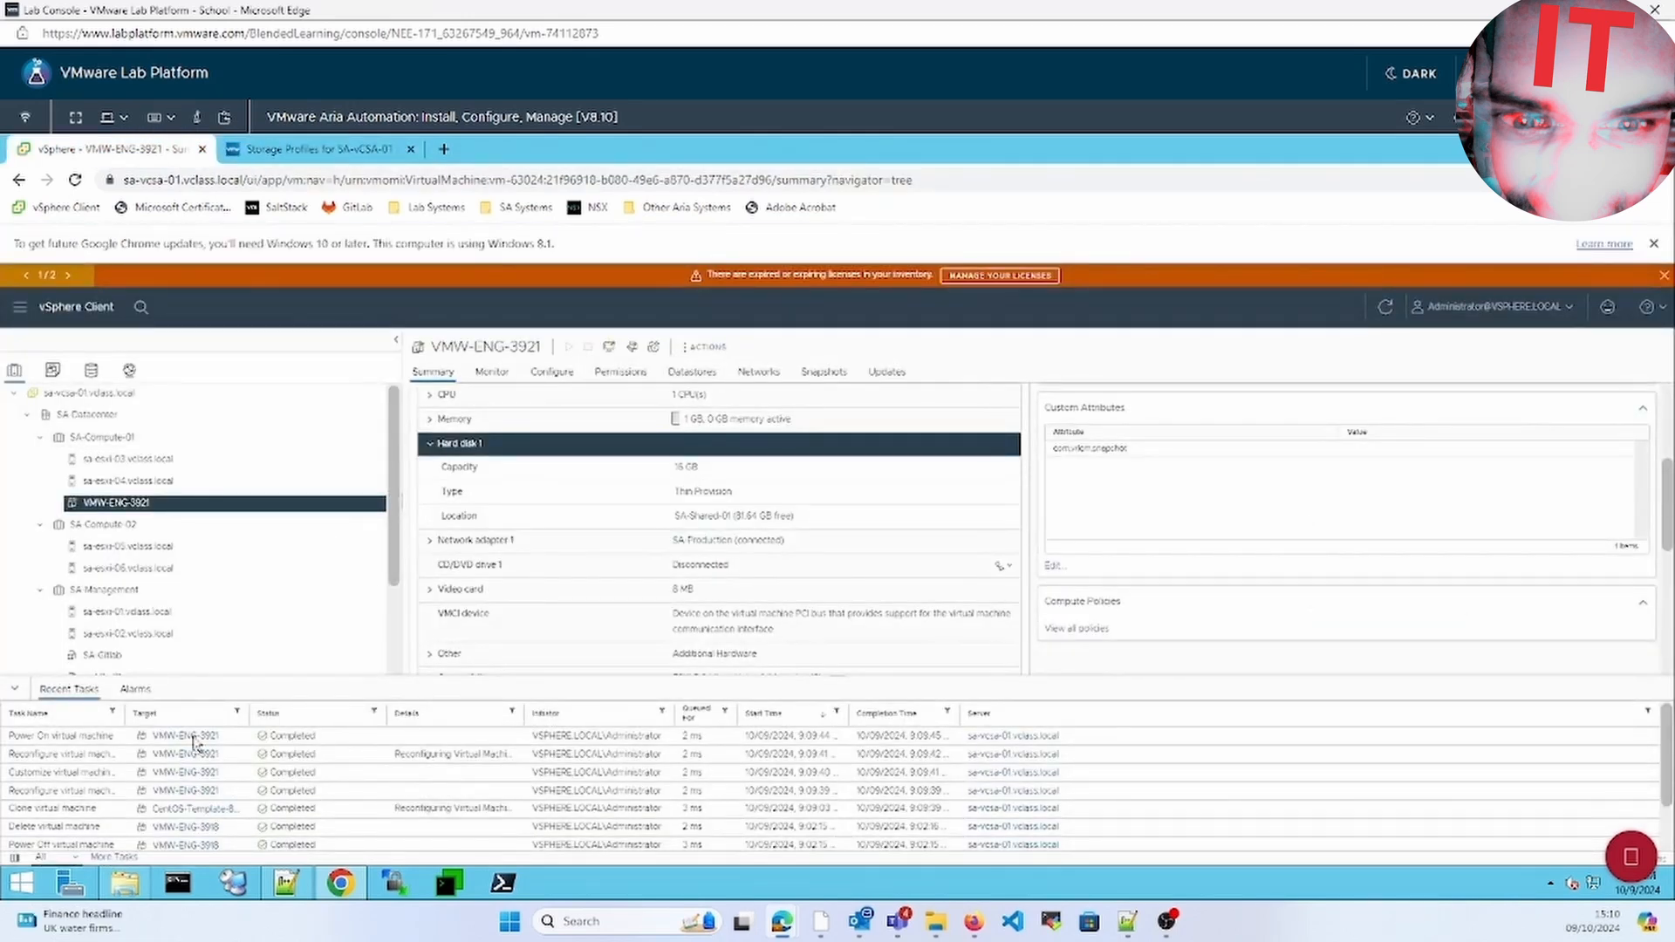
pyautogui.click(276, 156)
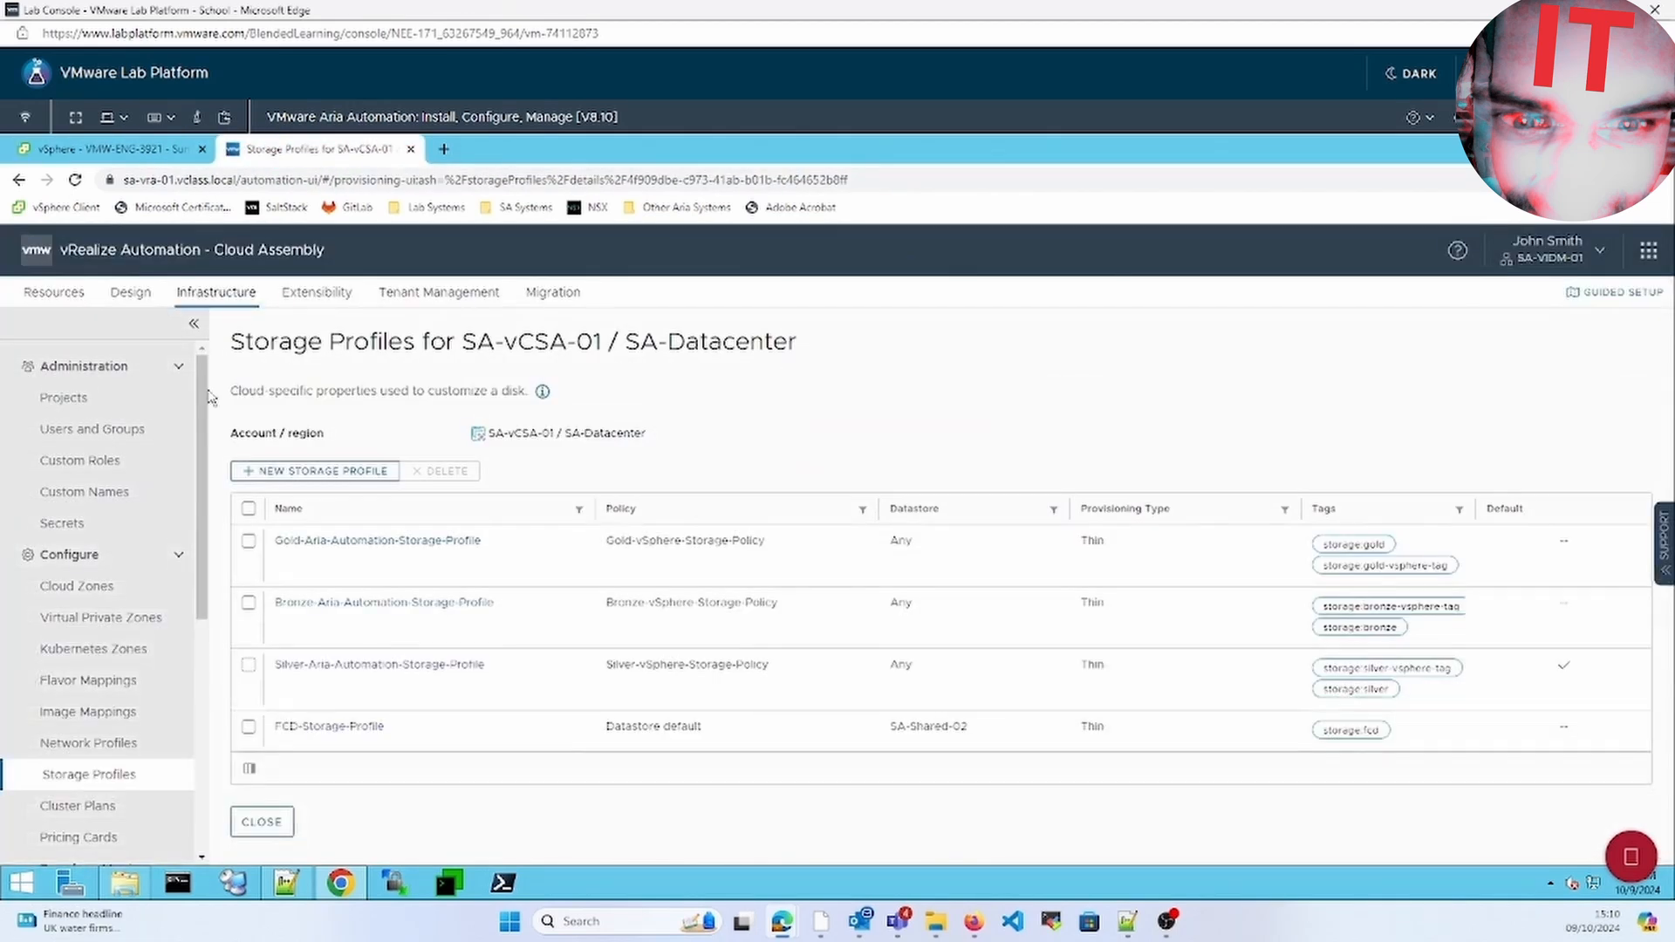
pyautogui.click(54, 292)
pyautogui.click(64, 402)
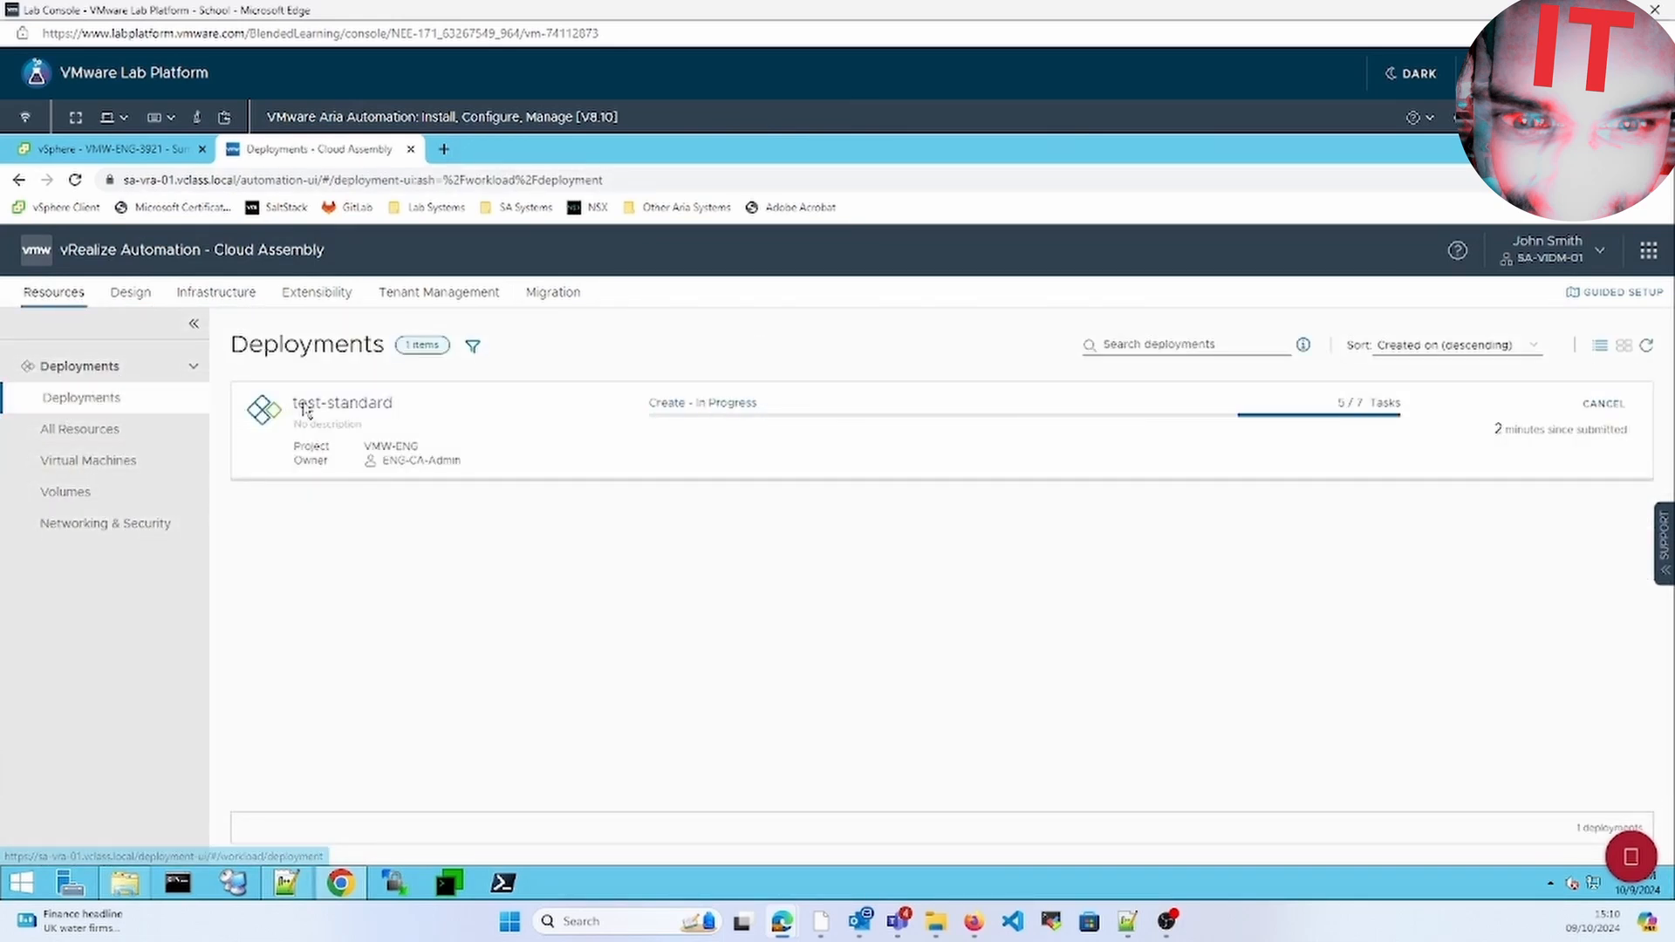
# Open the completed test-standard deployment and submit its deletion via Actions > Delete
pyautogui.click(305, 405)
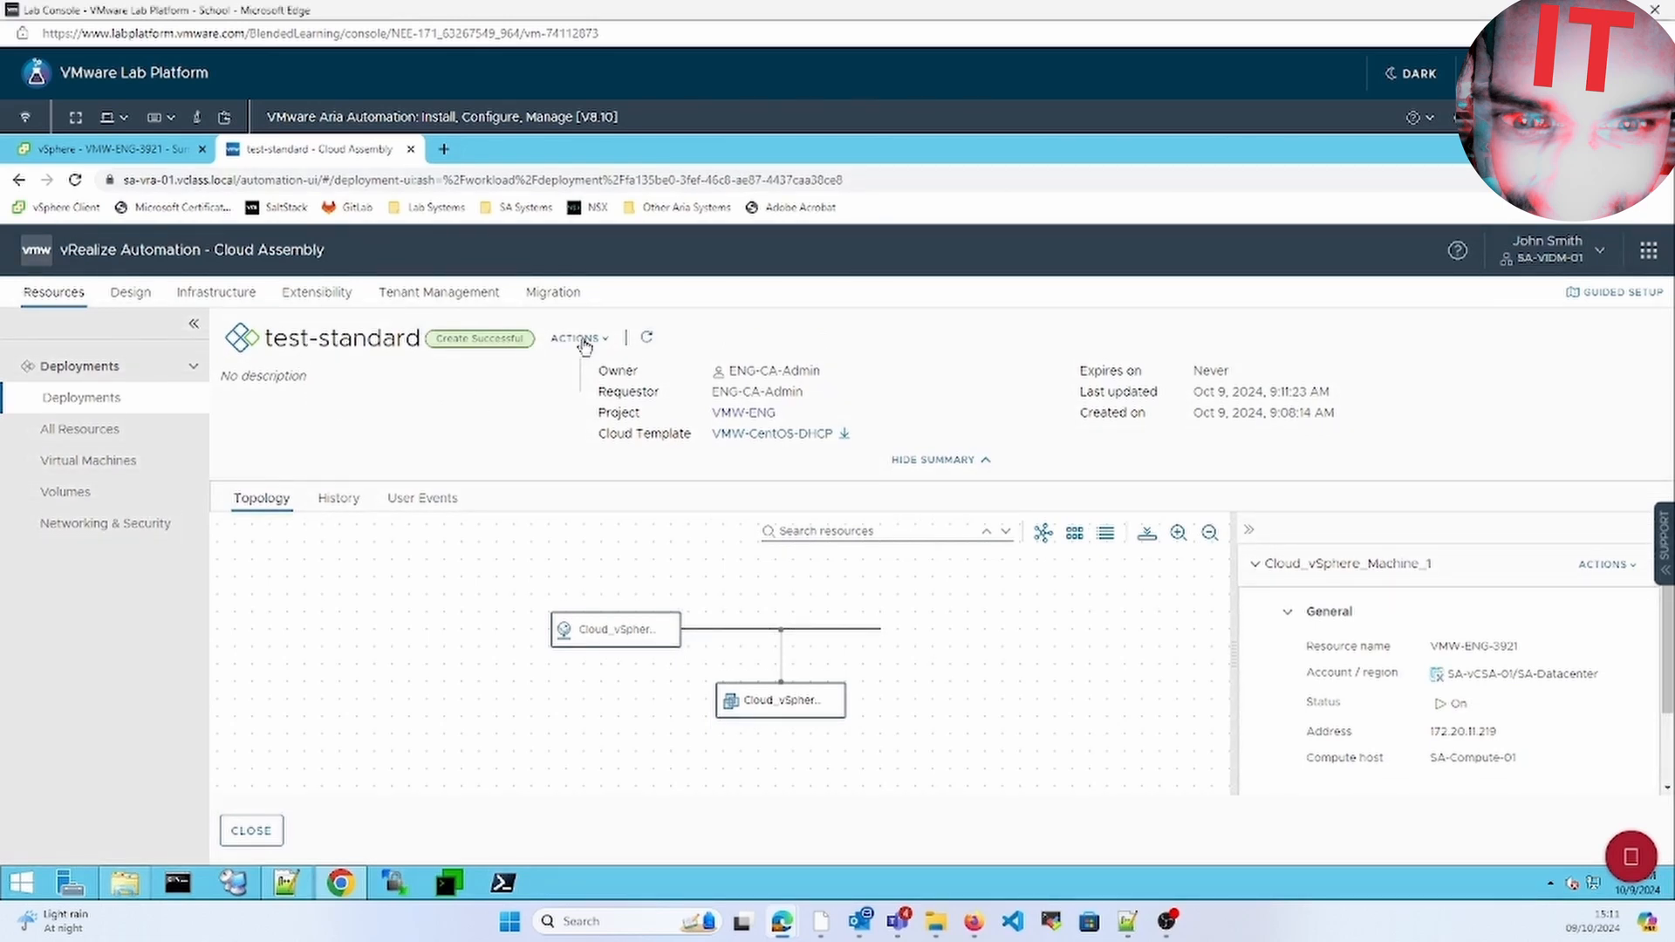
pyautogui.click(83, 152)
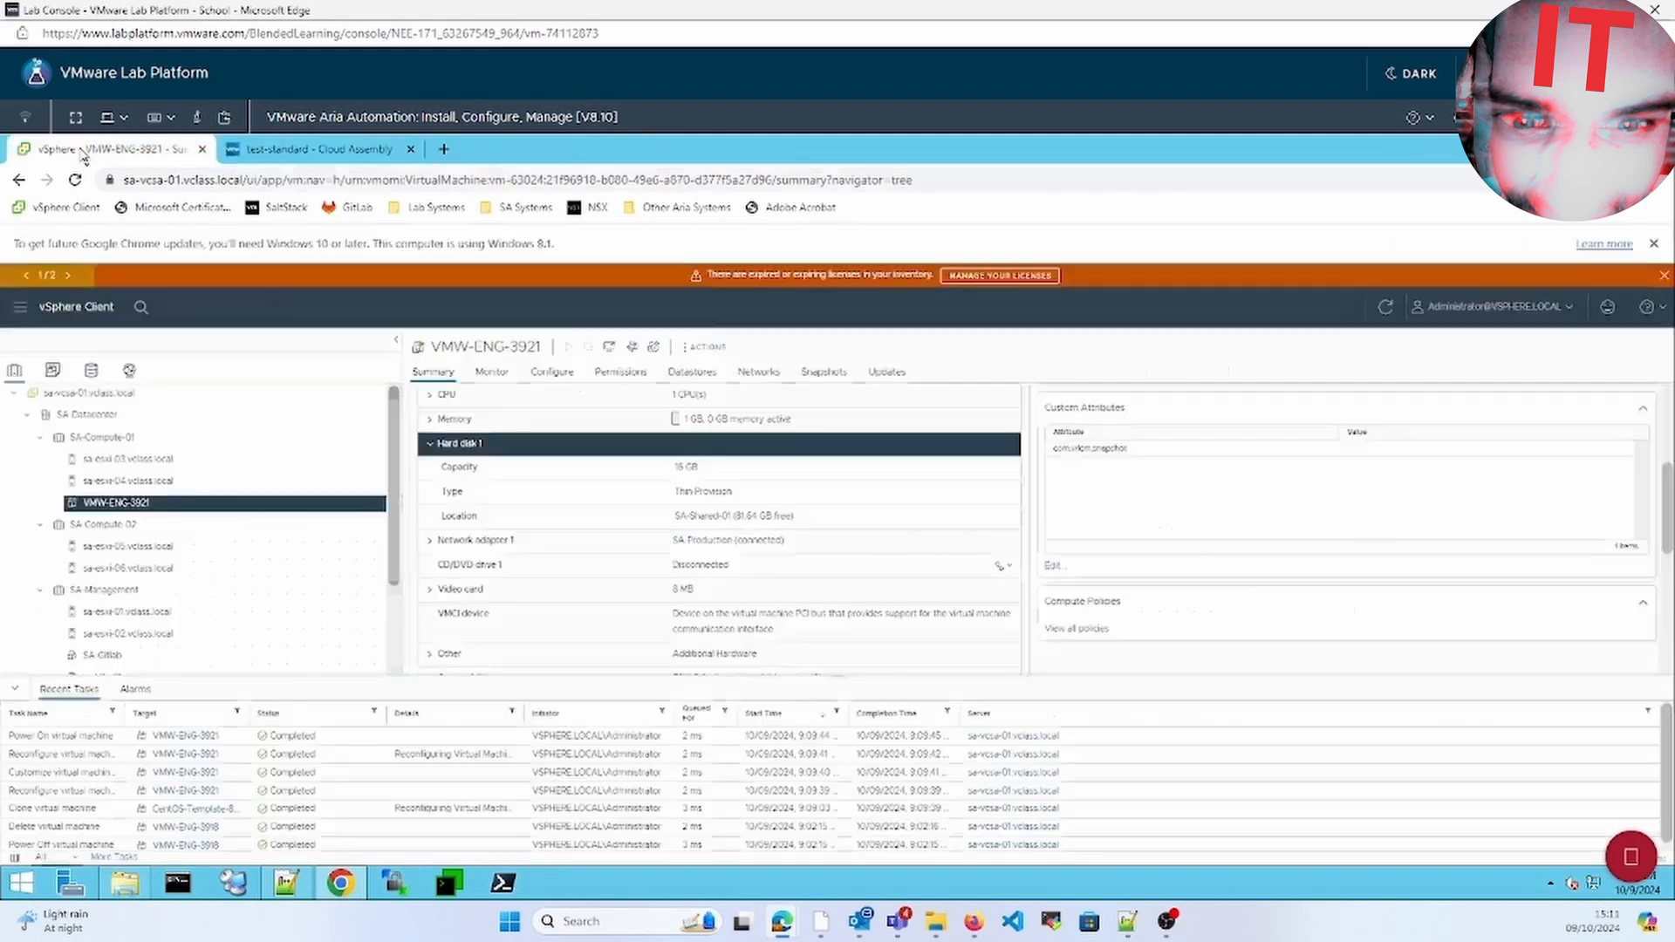
pyautogui.click(282, 152)
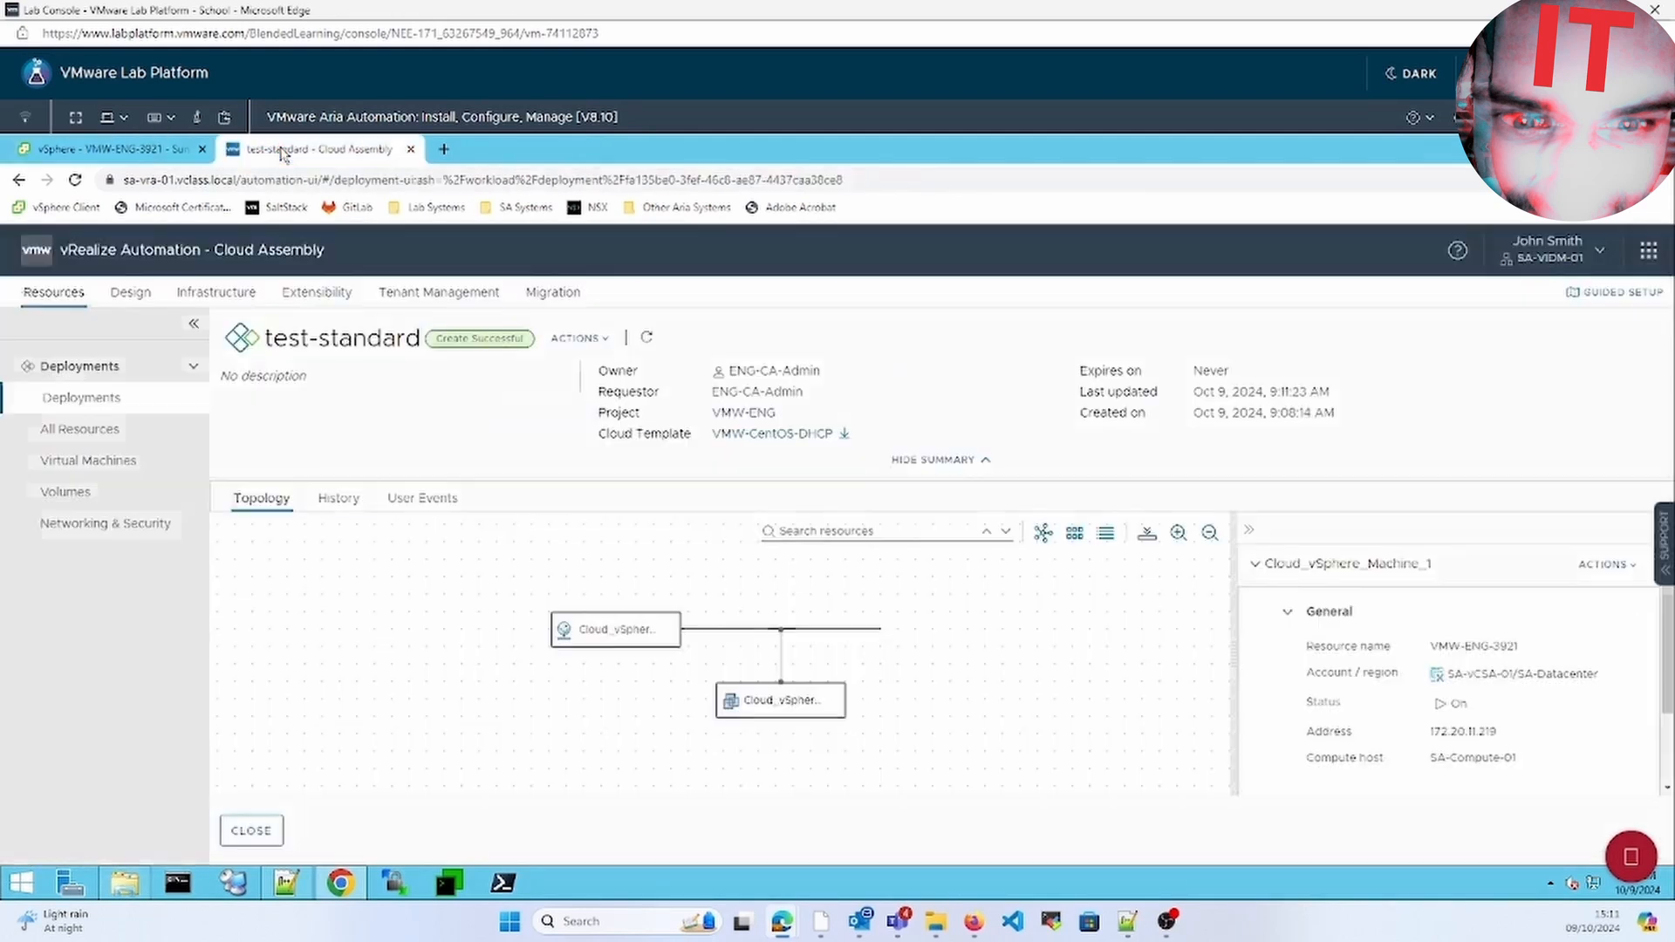
pyautogui.click(578, 338)
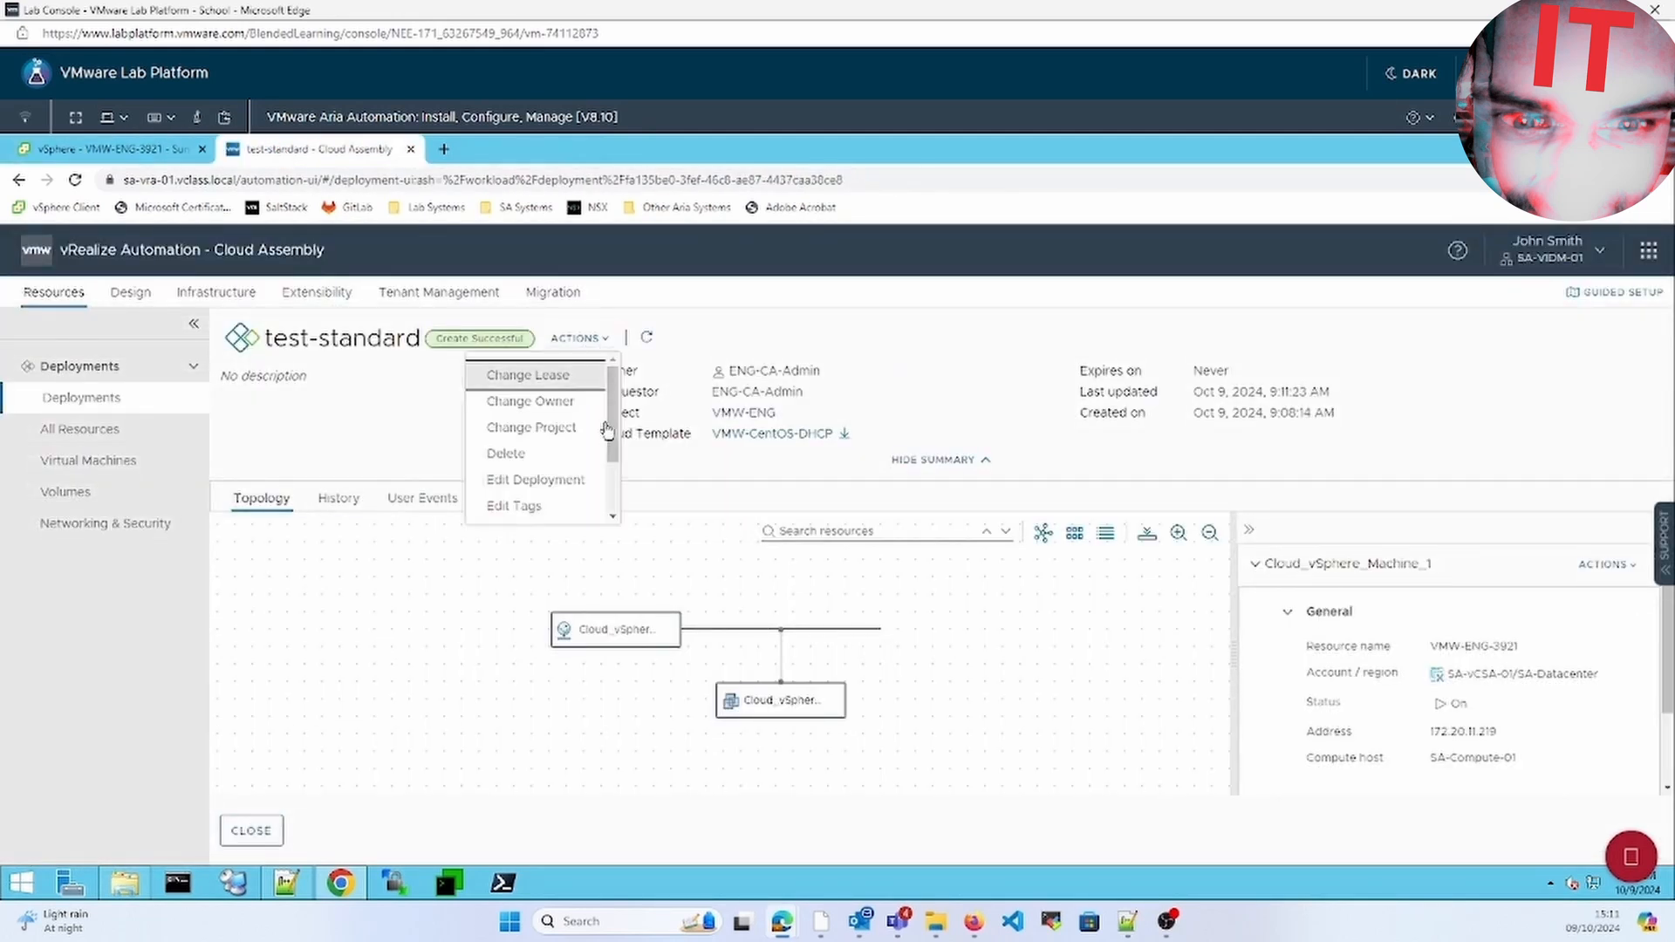
pyautogui.click(555, 455)
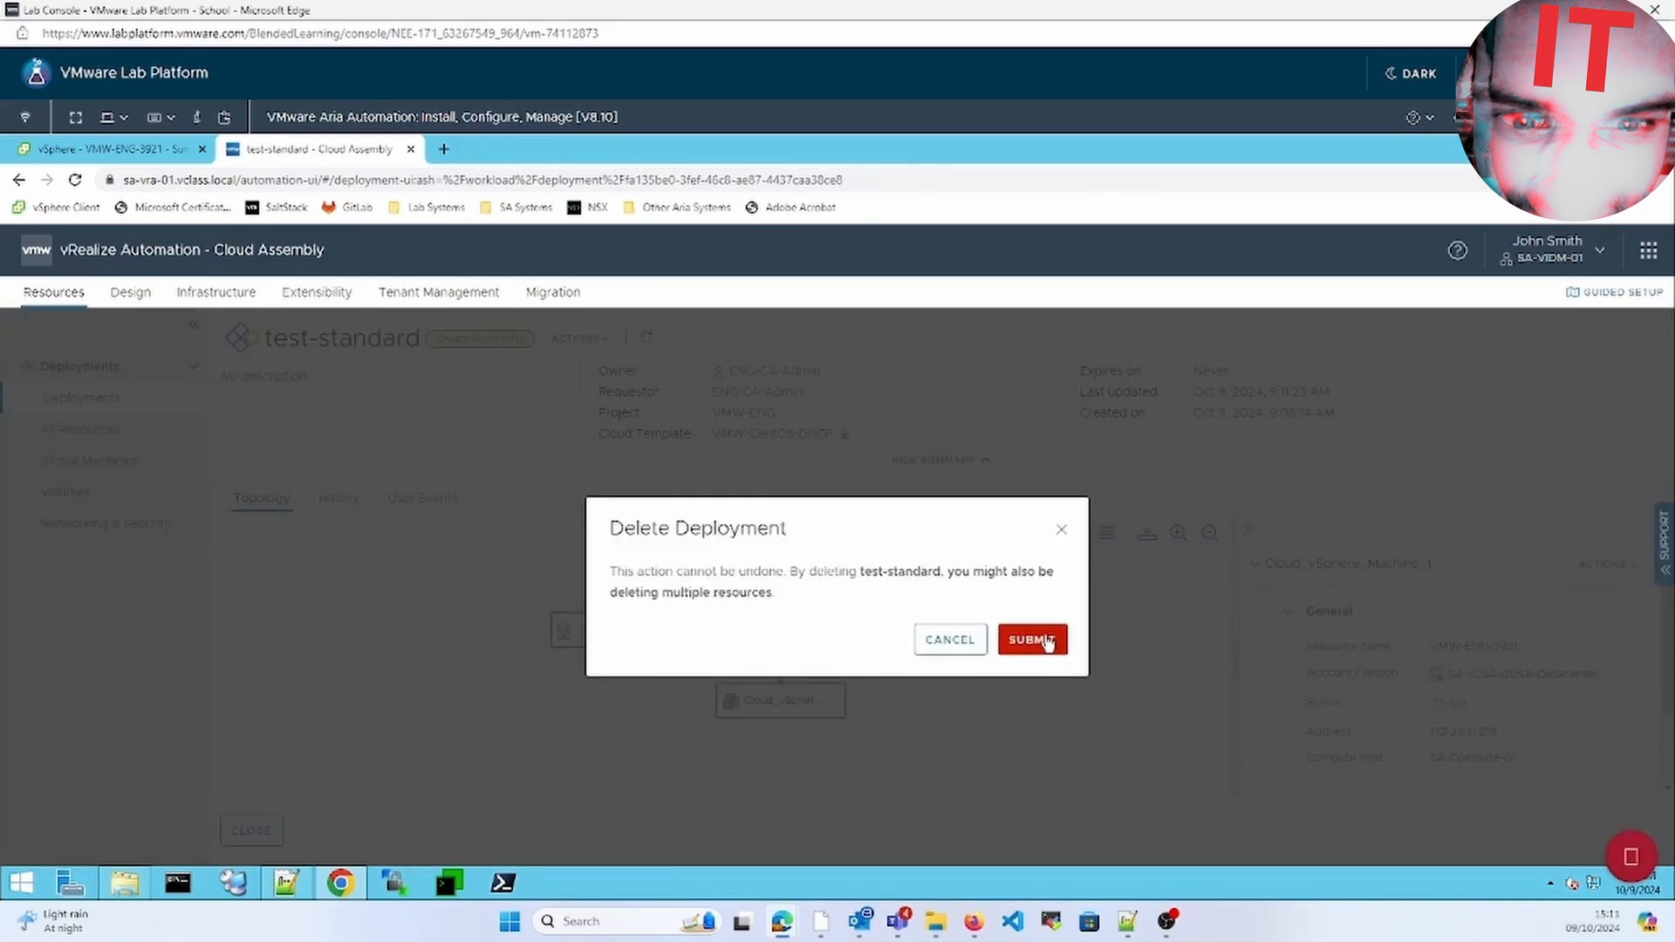
pyautogui.click(1047, 643)
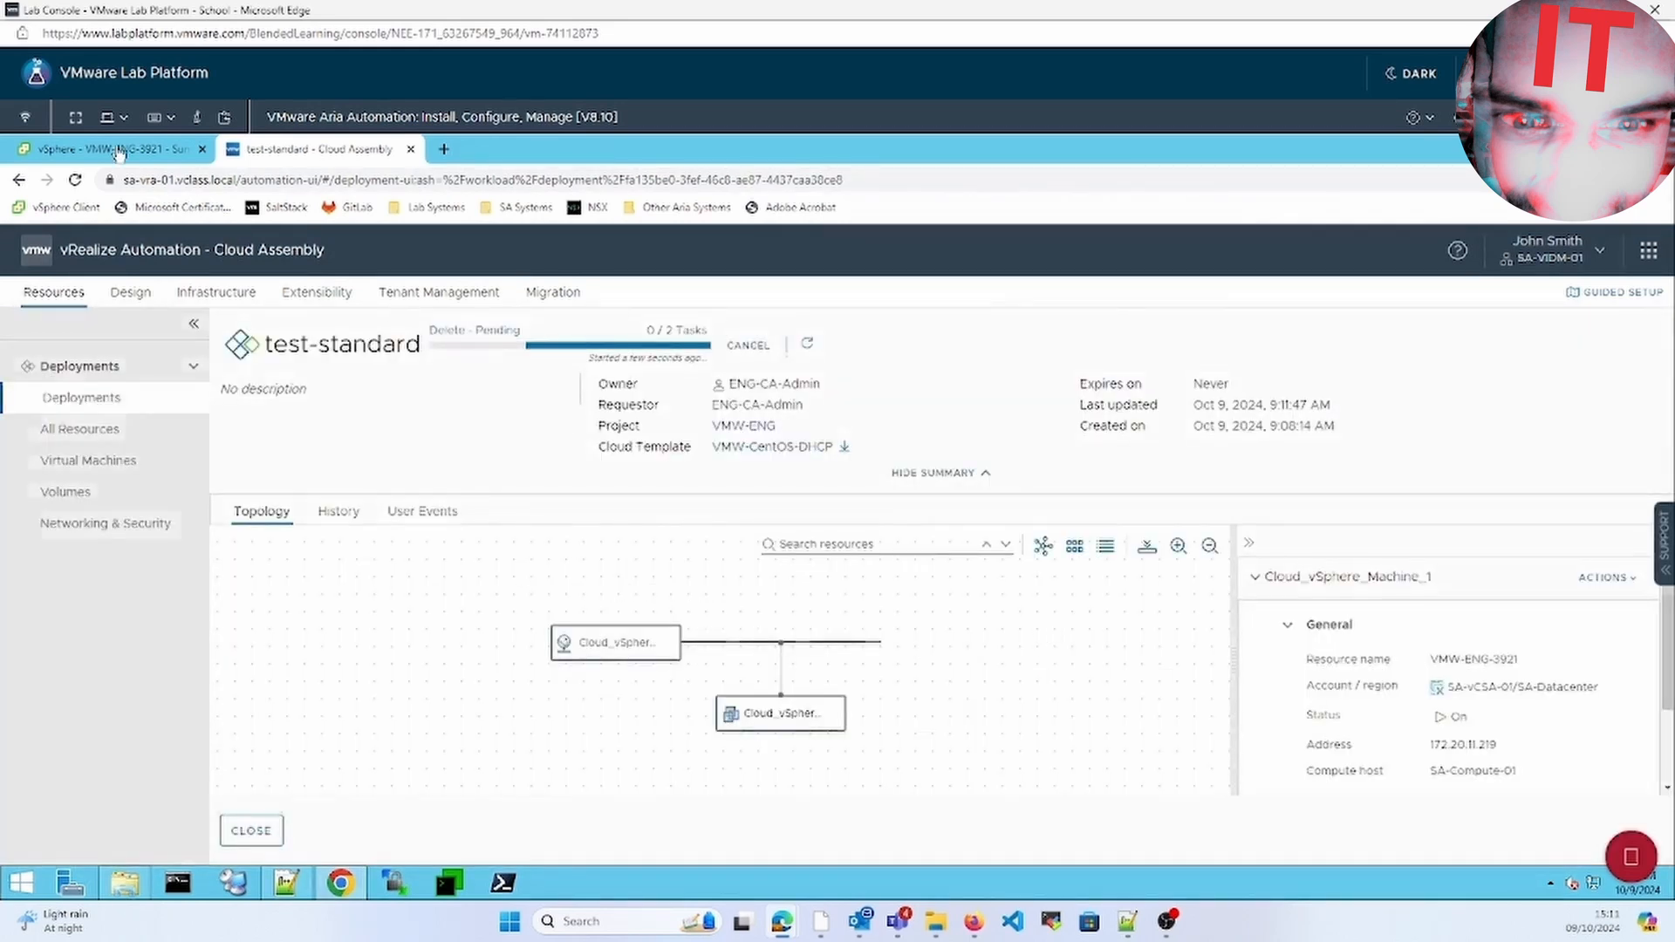
# Browse the SA-Shared-01 datastore files down to the VMW-ENG-3921 folder in vSphere
pyautogui.click(119, 150)
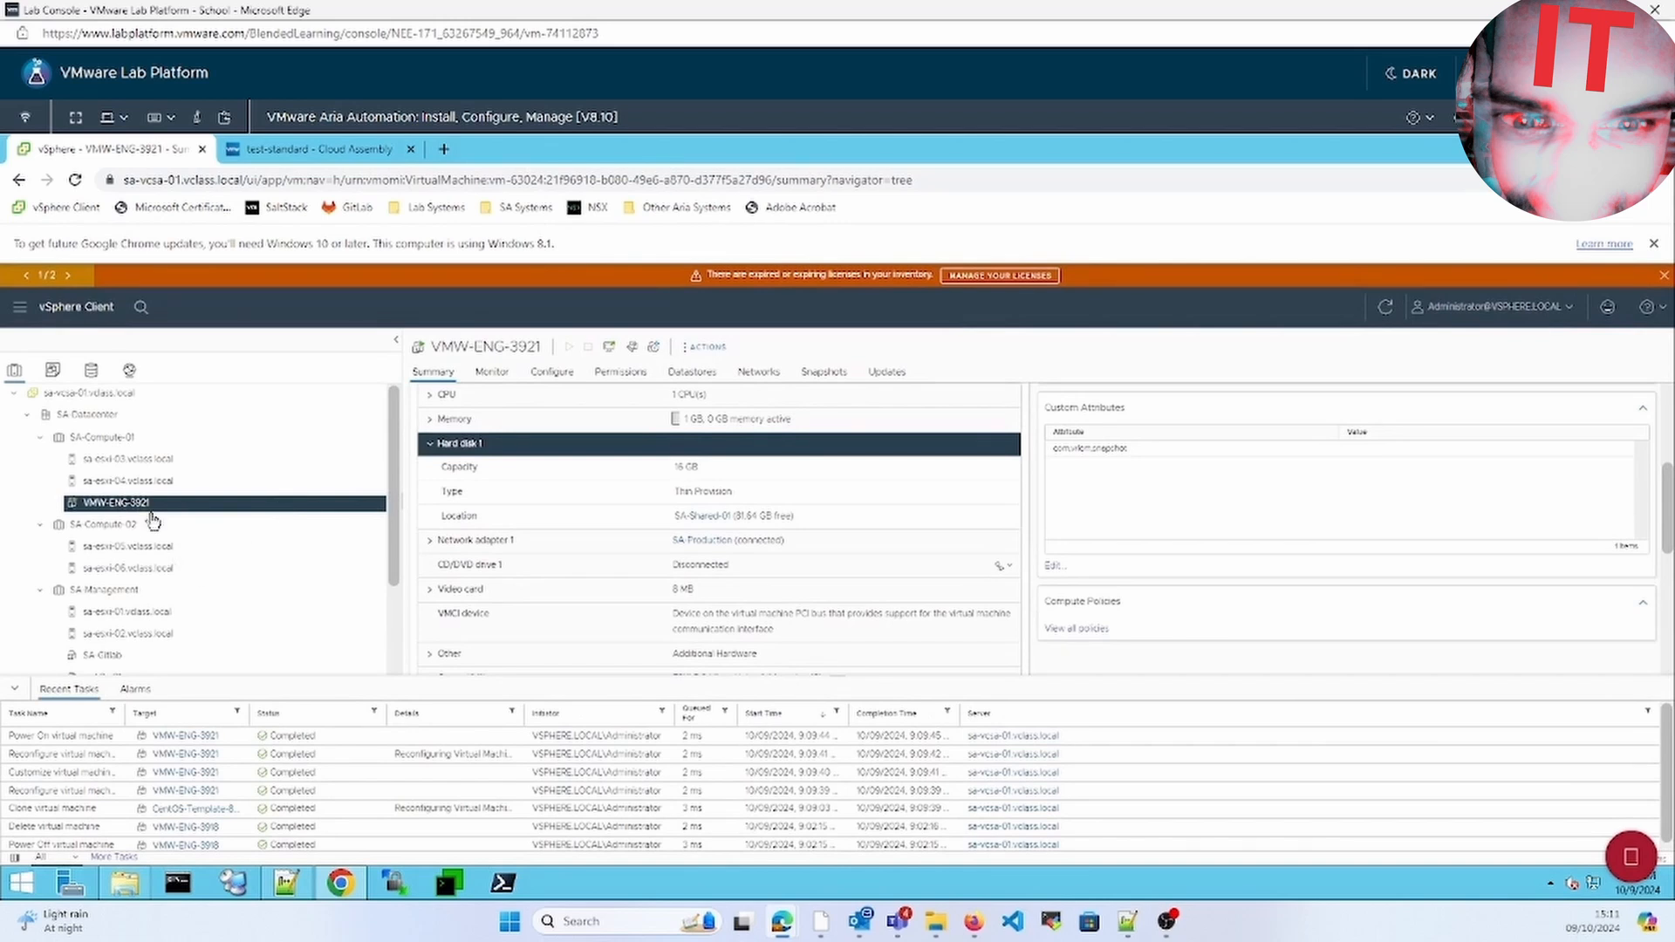
pyautogui.click(702, 517)
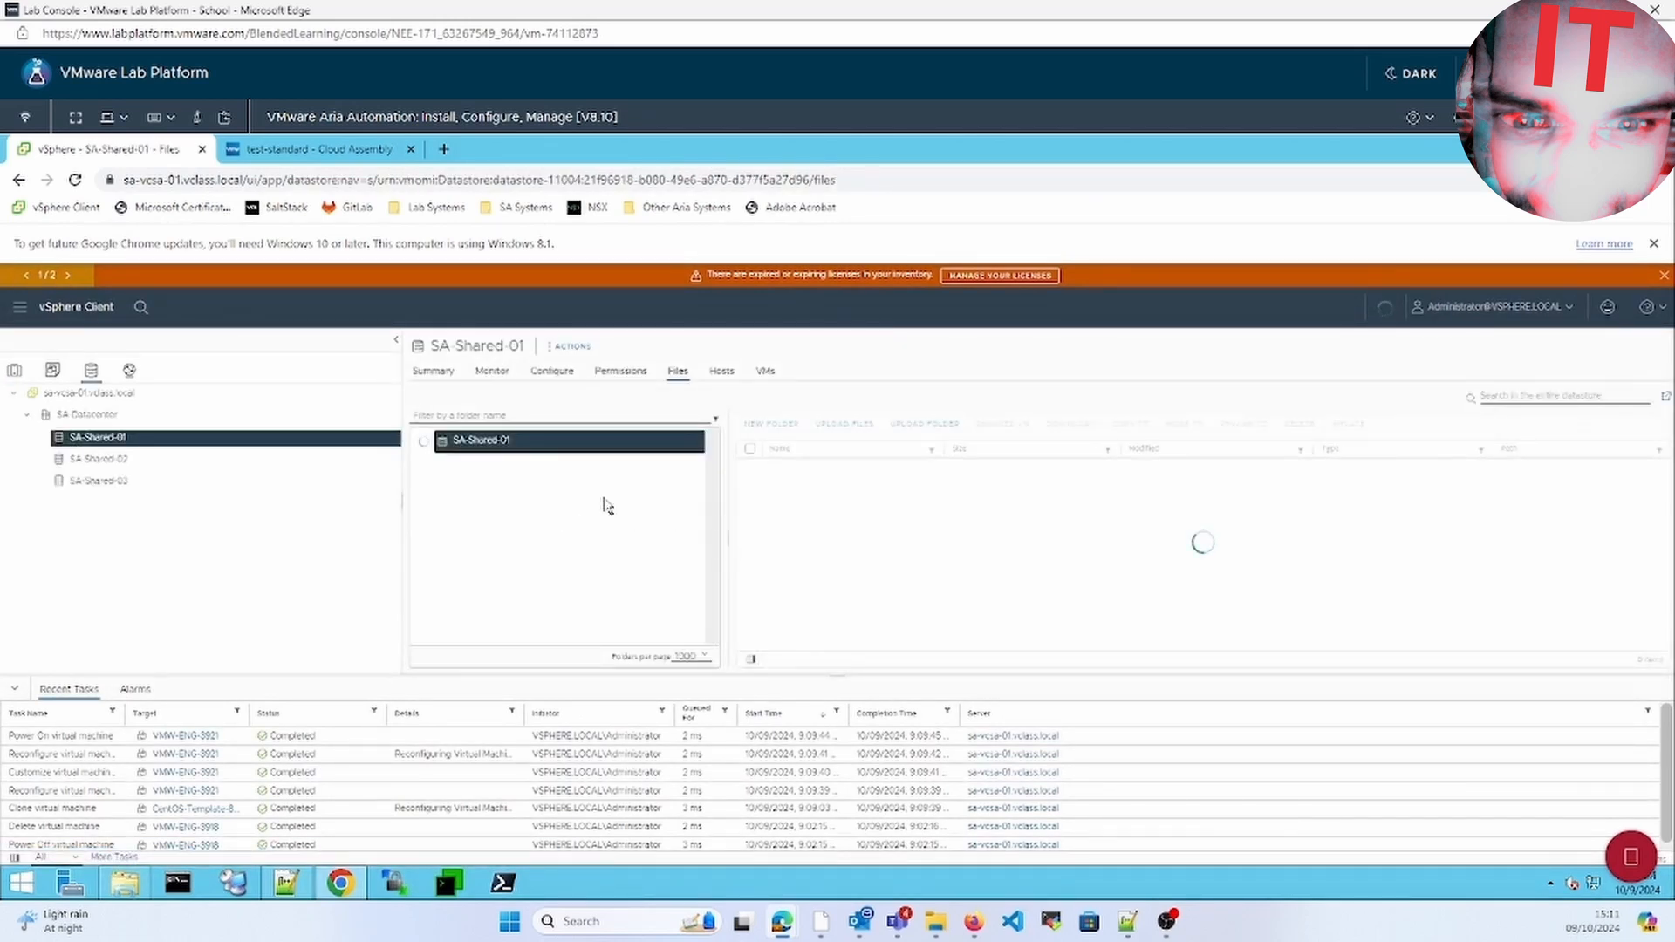
pyautogui.click(710, 618)
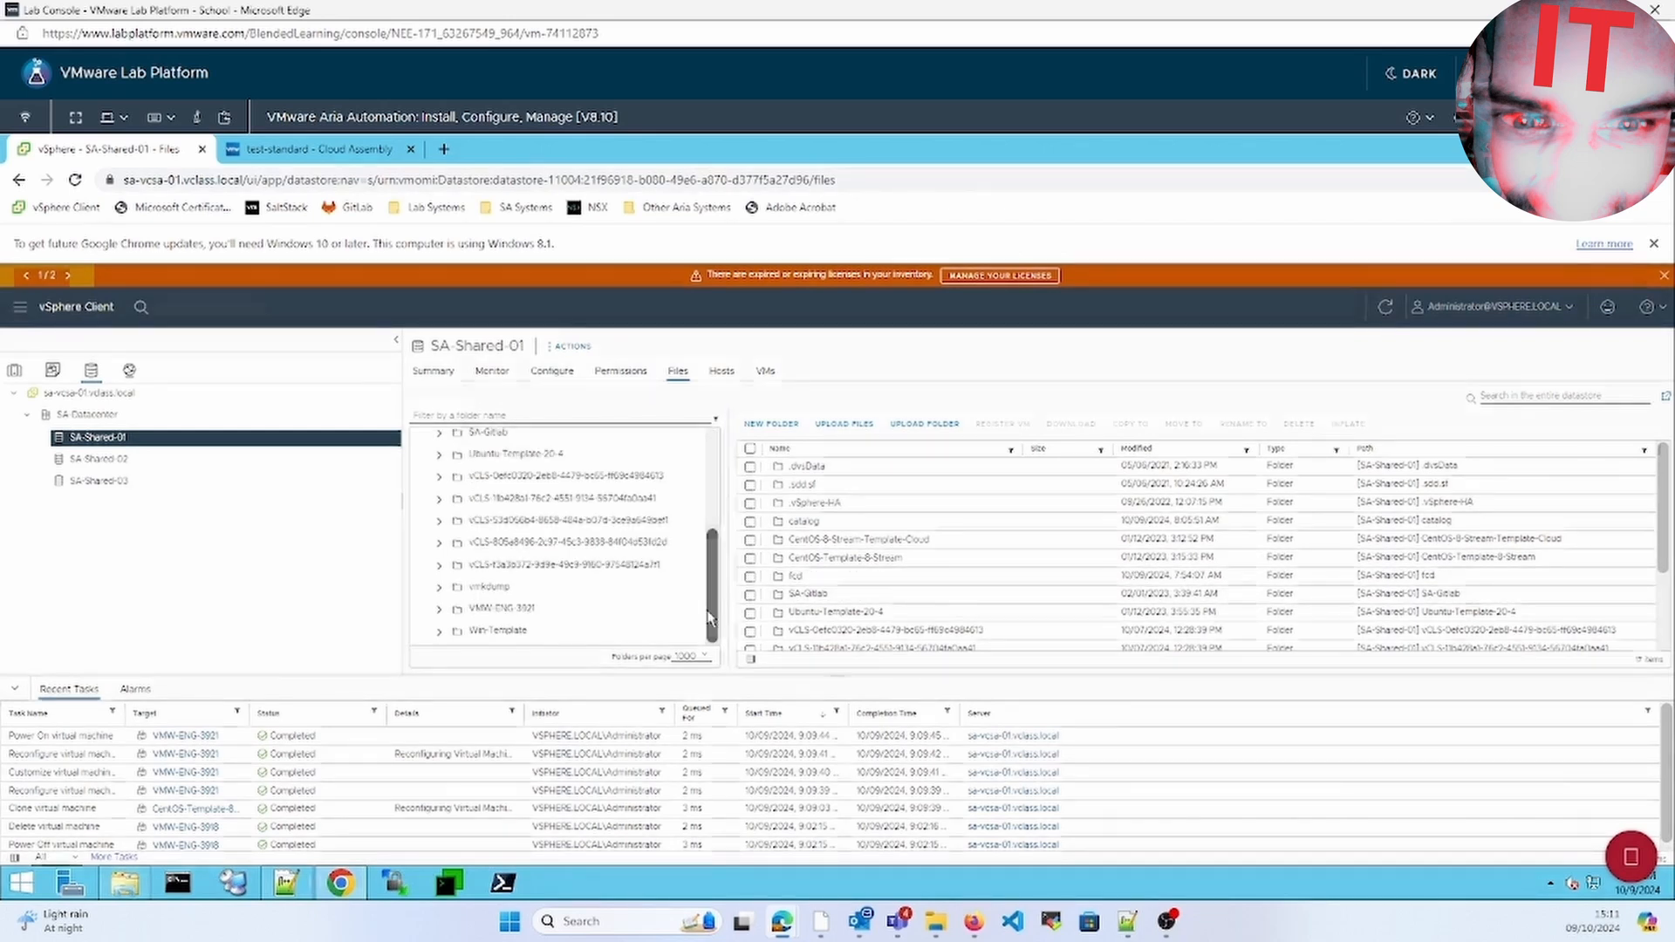
pyautogui.click(678, 606)
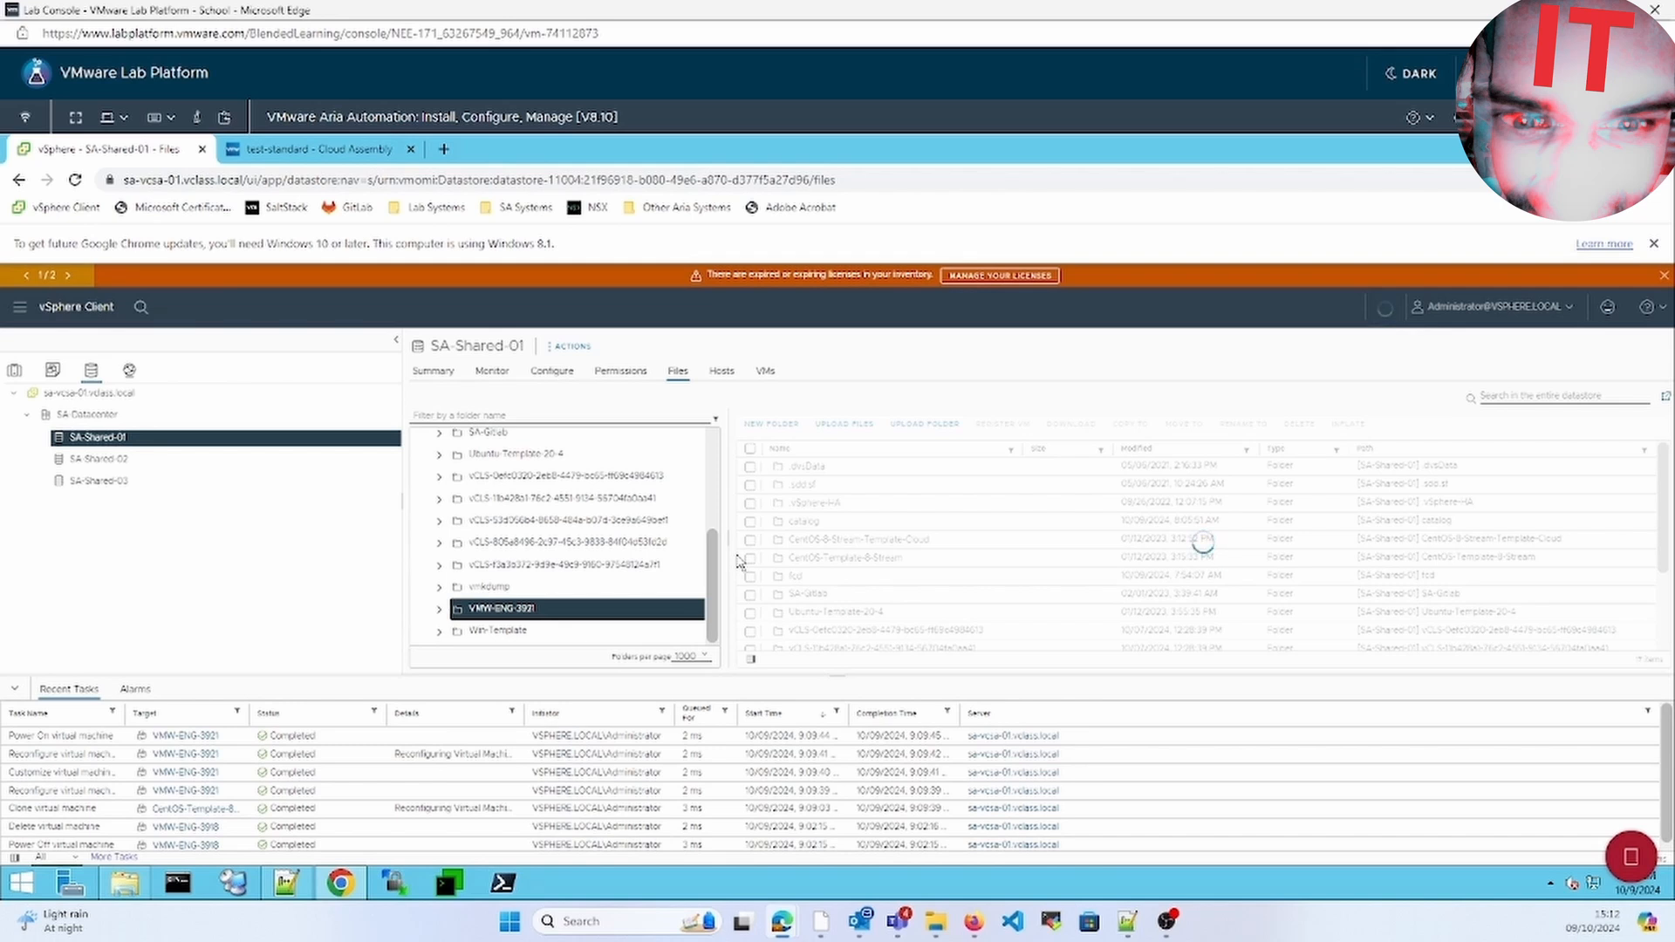
# Check SA-Shared-01 permissions, then confirm test-standard shows Delete Successful in Cloud Assembly
pyautogui.click(614, 375)
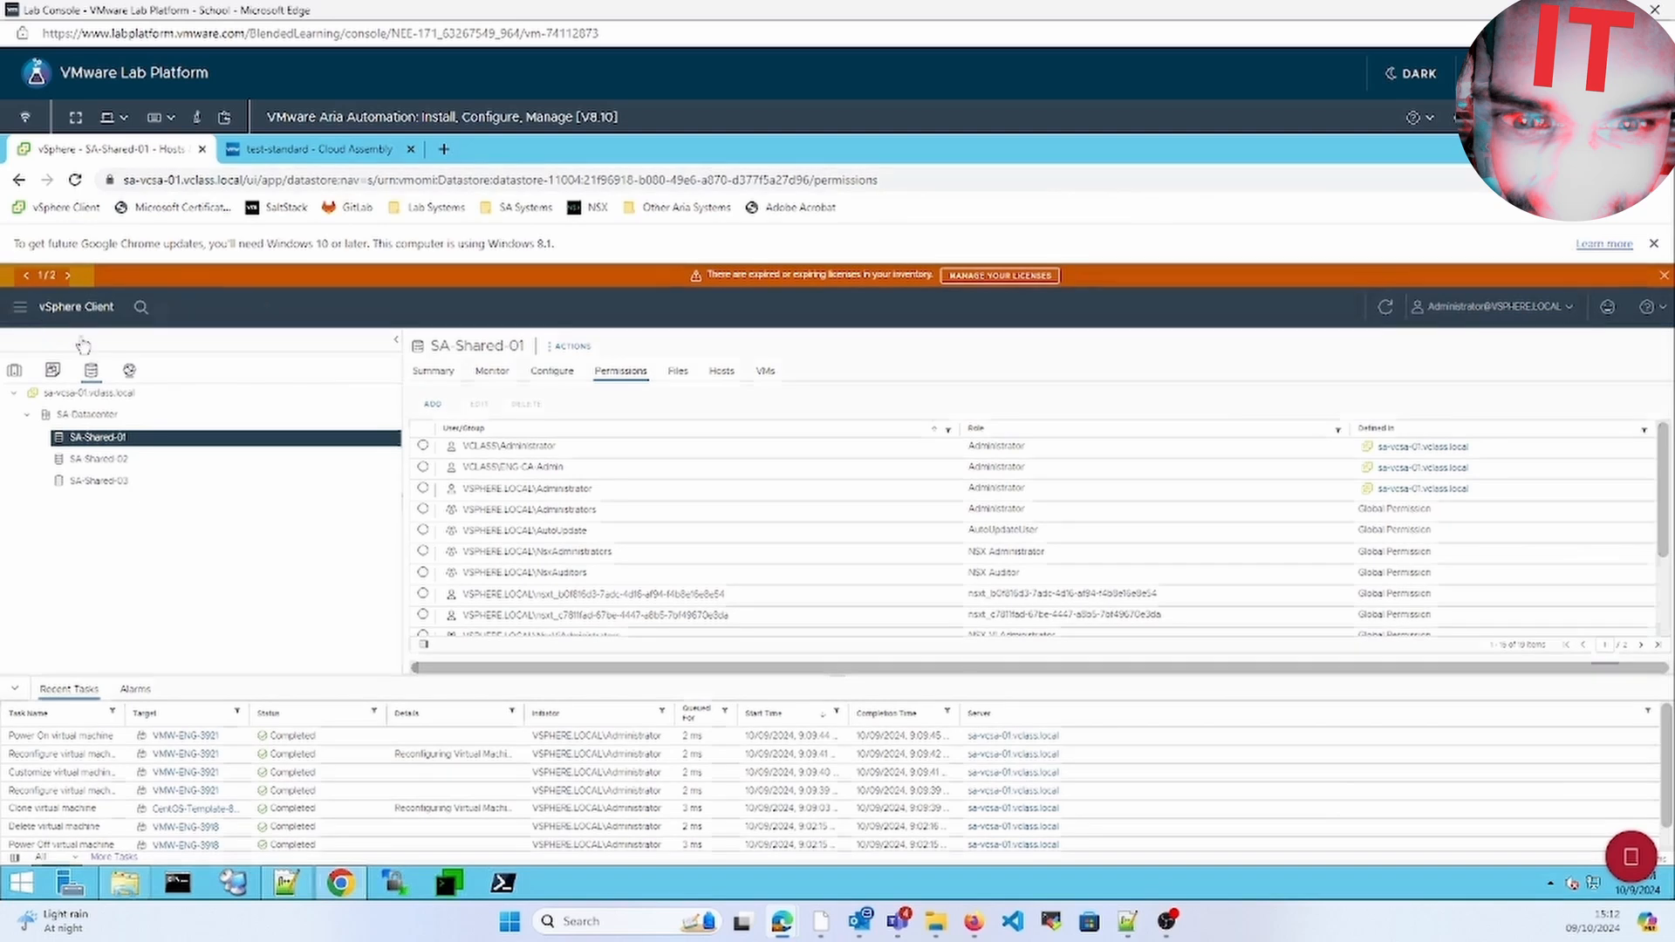
pyautogui.click(16, 373)
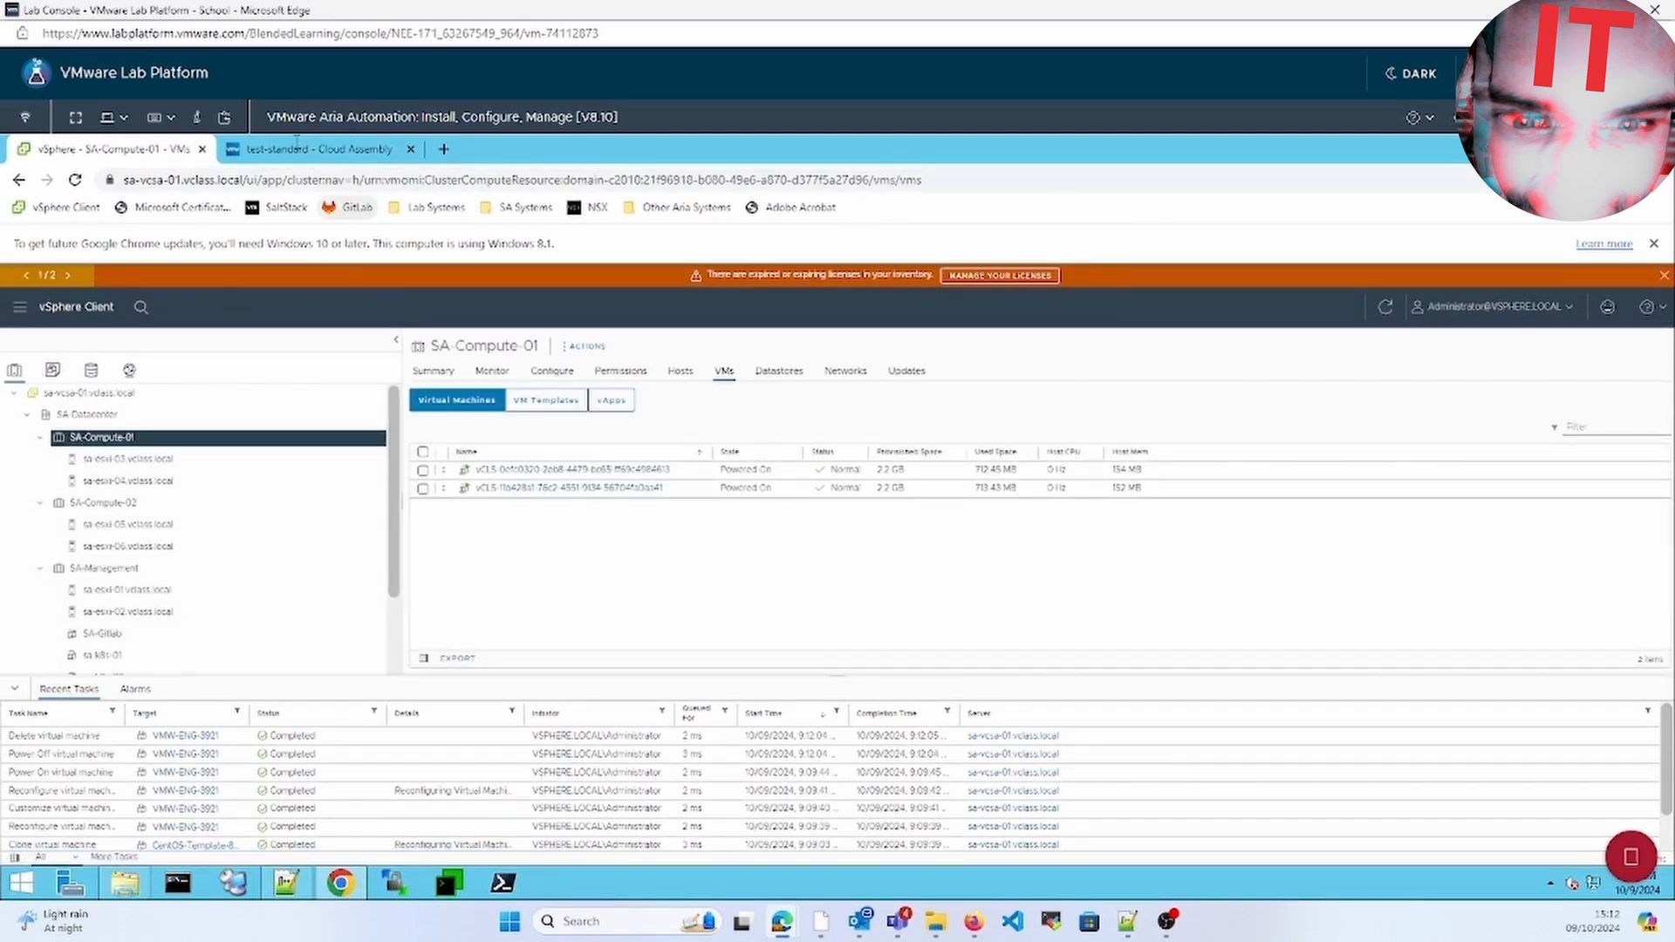
pyautogui.click(301, 149)
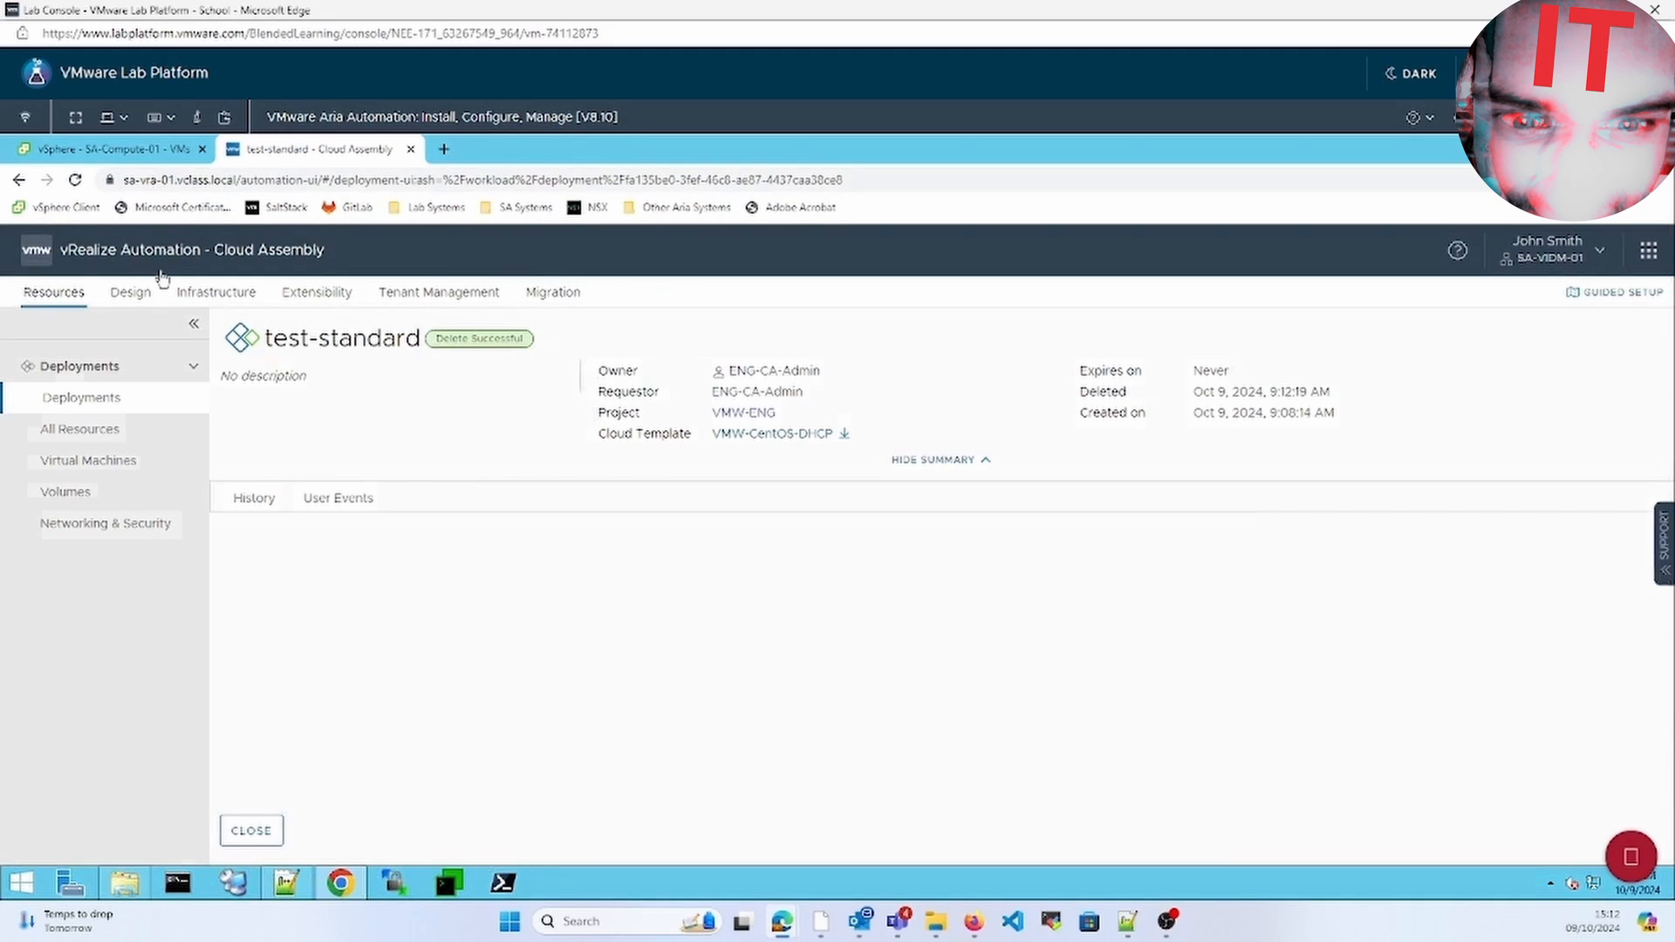
# Keep FCD-Storage-Profile on SA-Shared-02, mark it preferred for SA-vCSA-01 / SA-Datacenter, and save
pyautogui.click(202, 295)
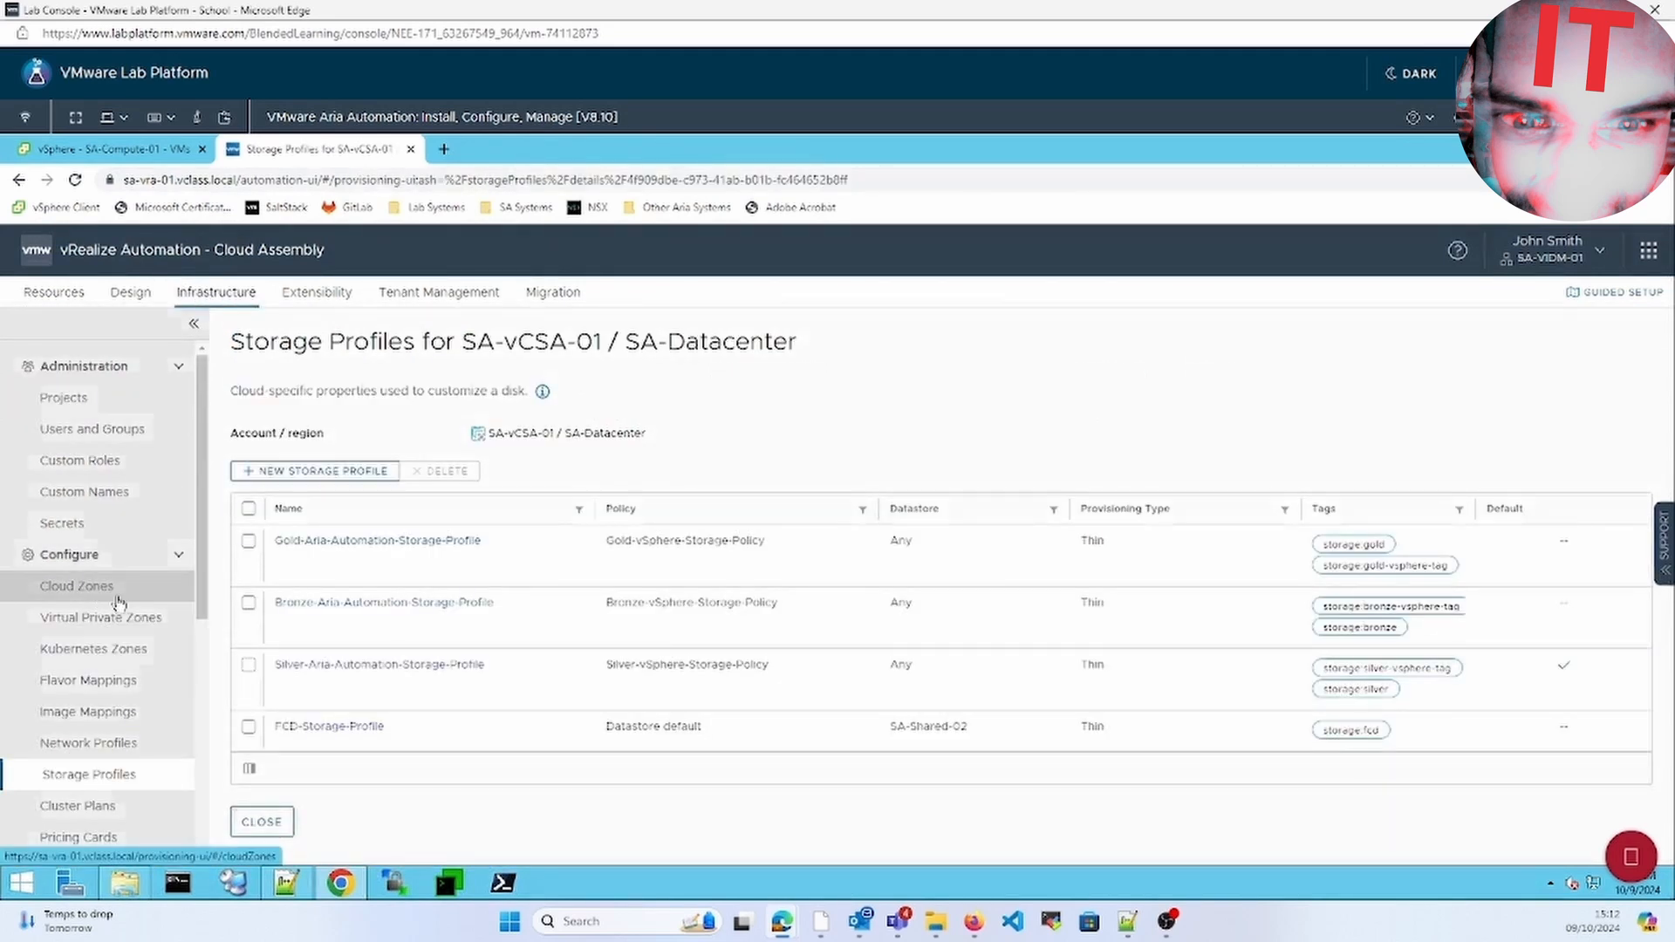
pyautogui.click(99, 780)
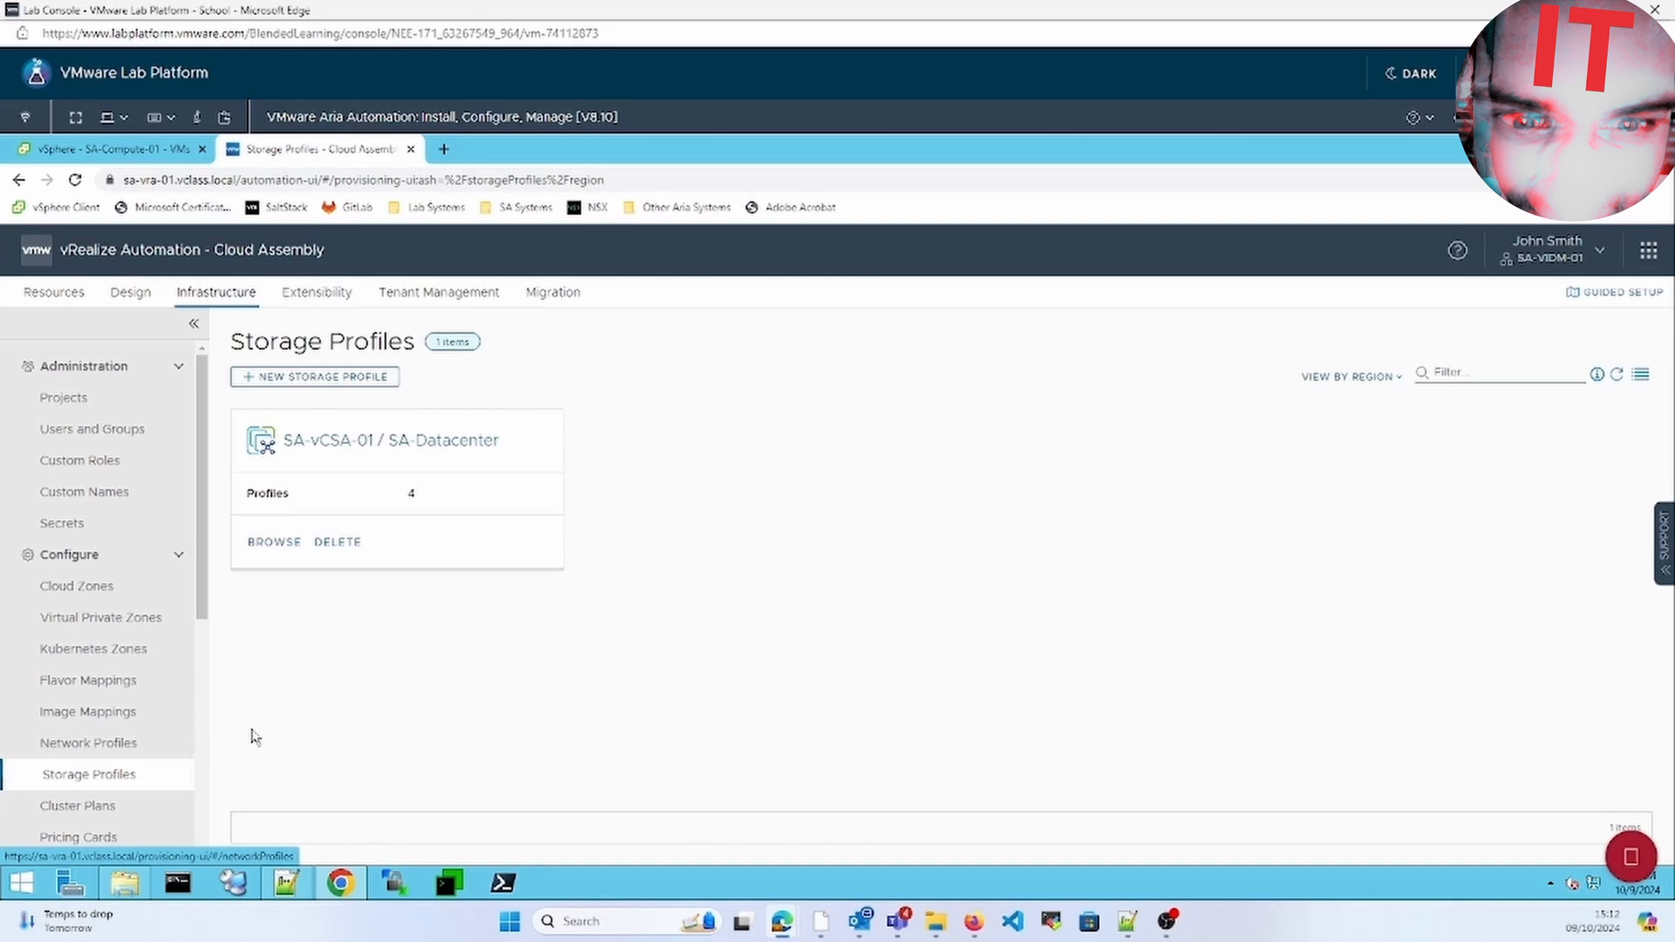
pyautogui.click(274, 544)
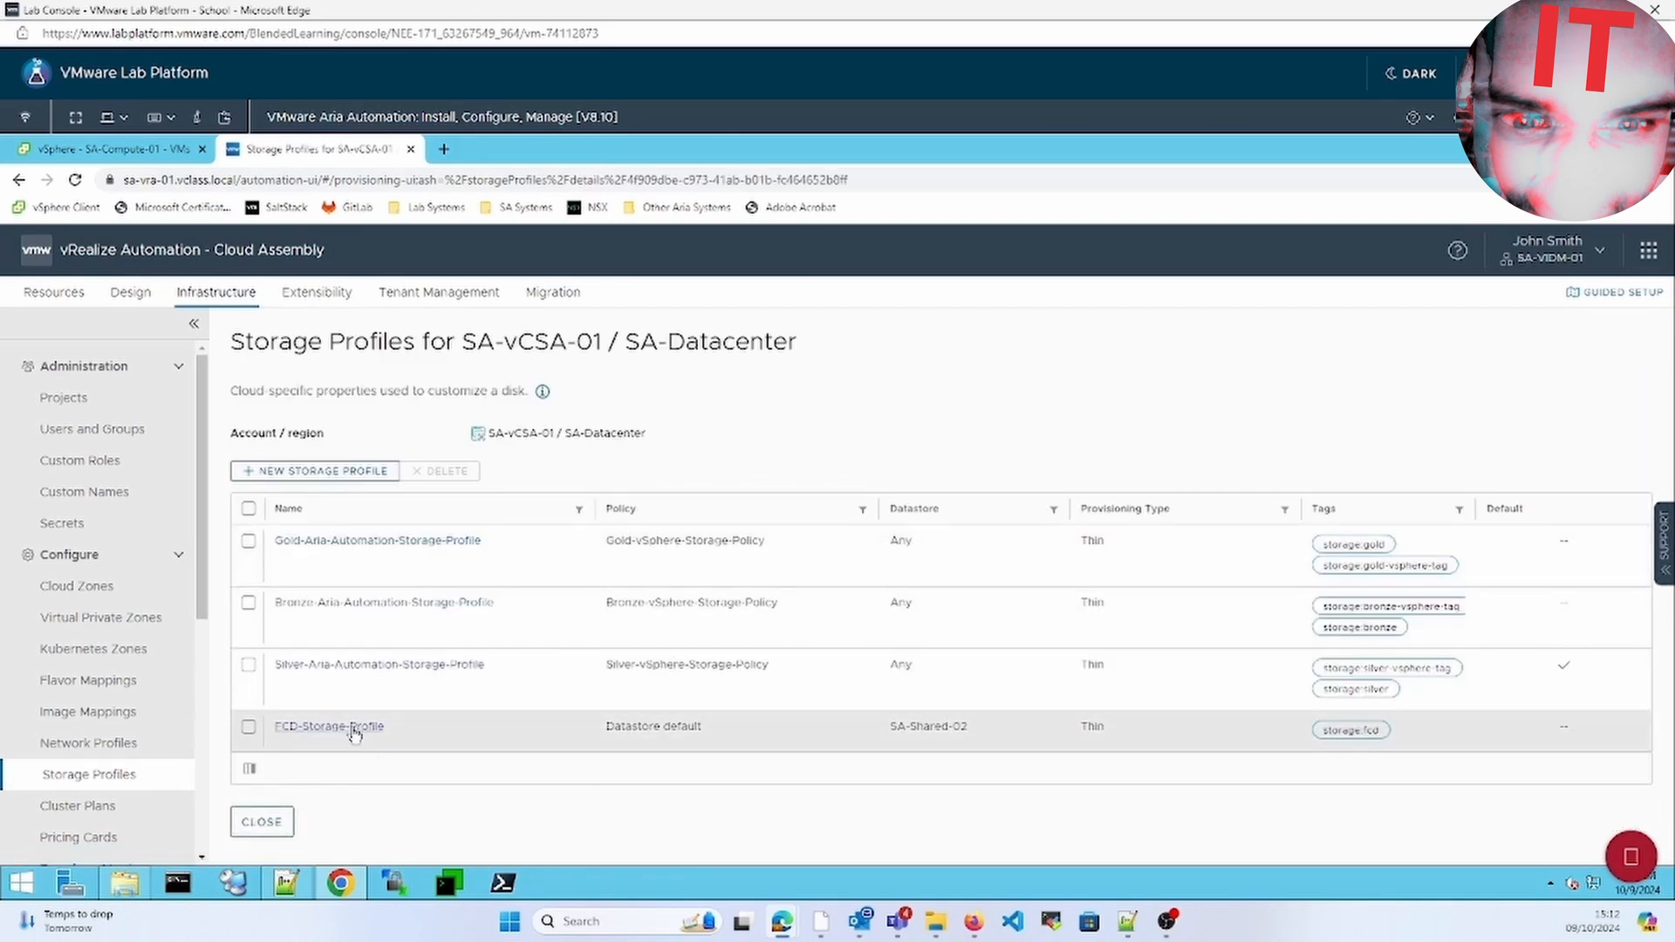
pyautogui.click(354, 729)
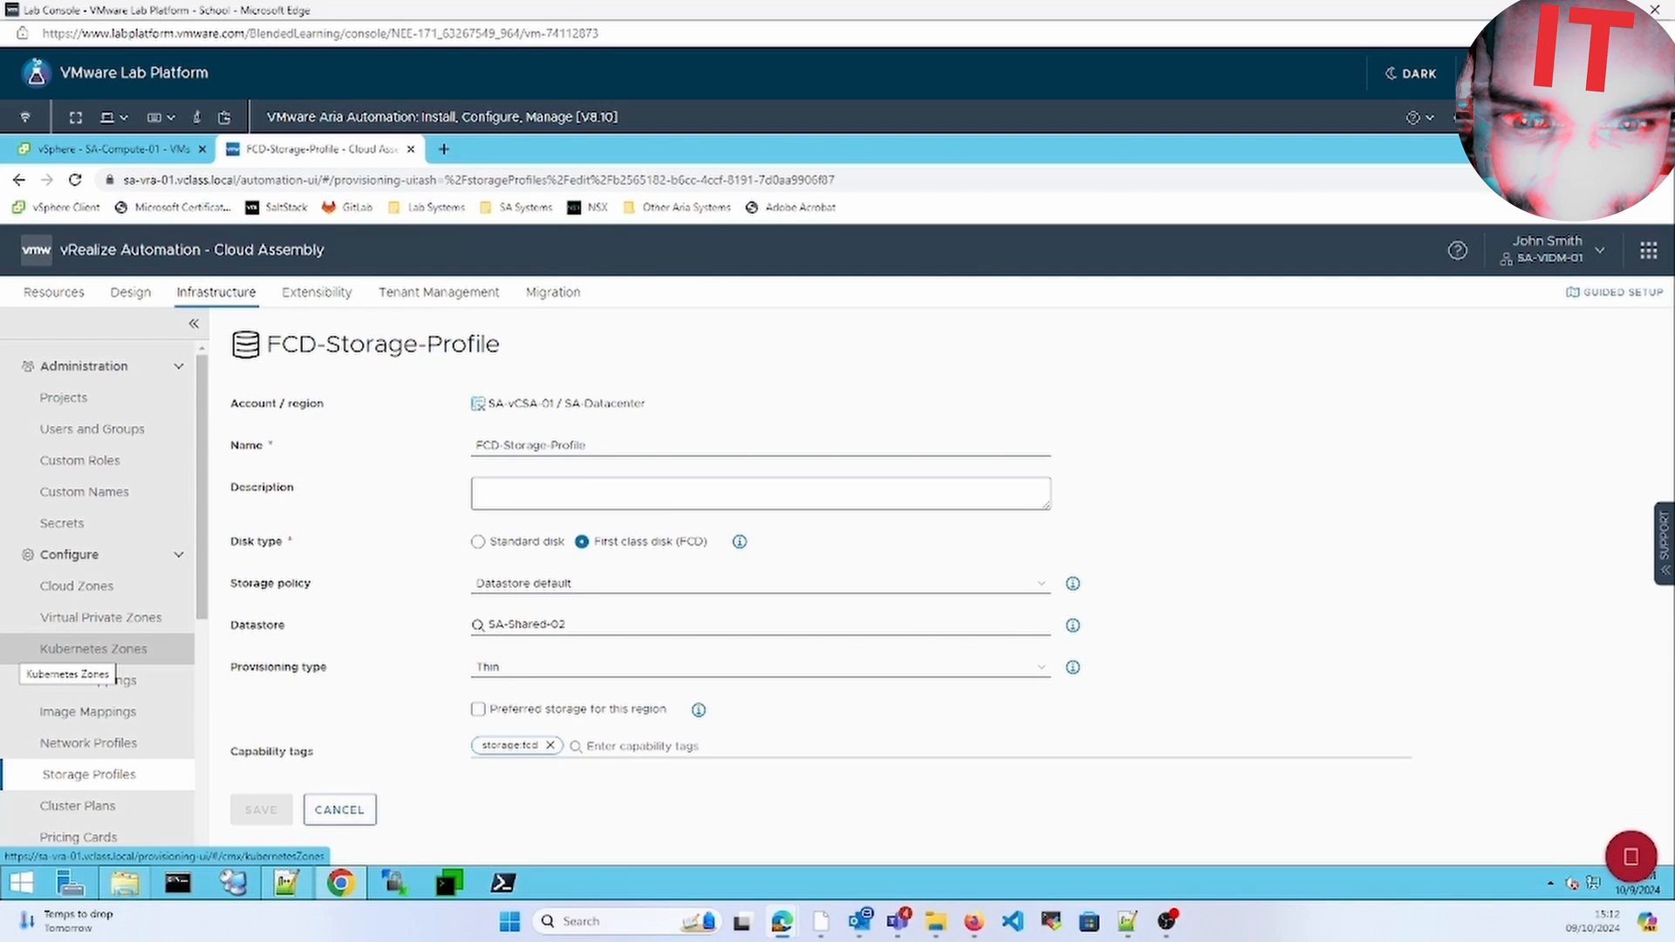
pyautogui.click(573, 628)
pyautogui.click(409, 696)
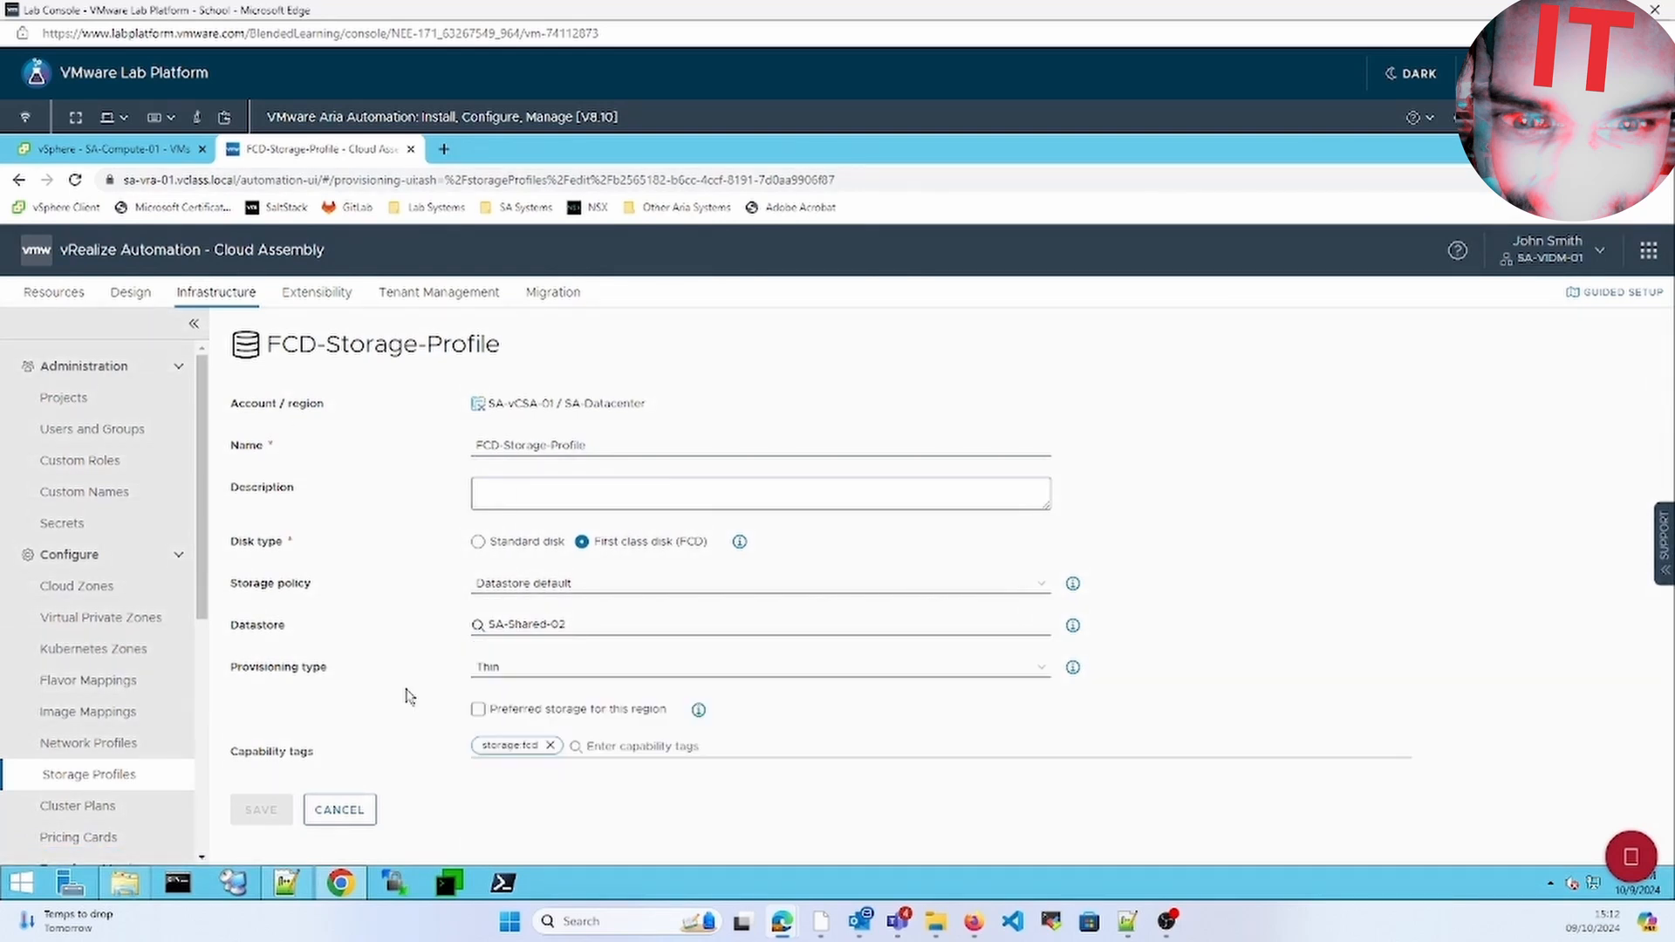
pyautogui.click(478, 710)
pyautogui.click(285, 804)
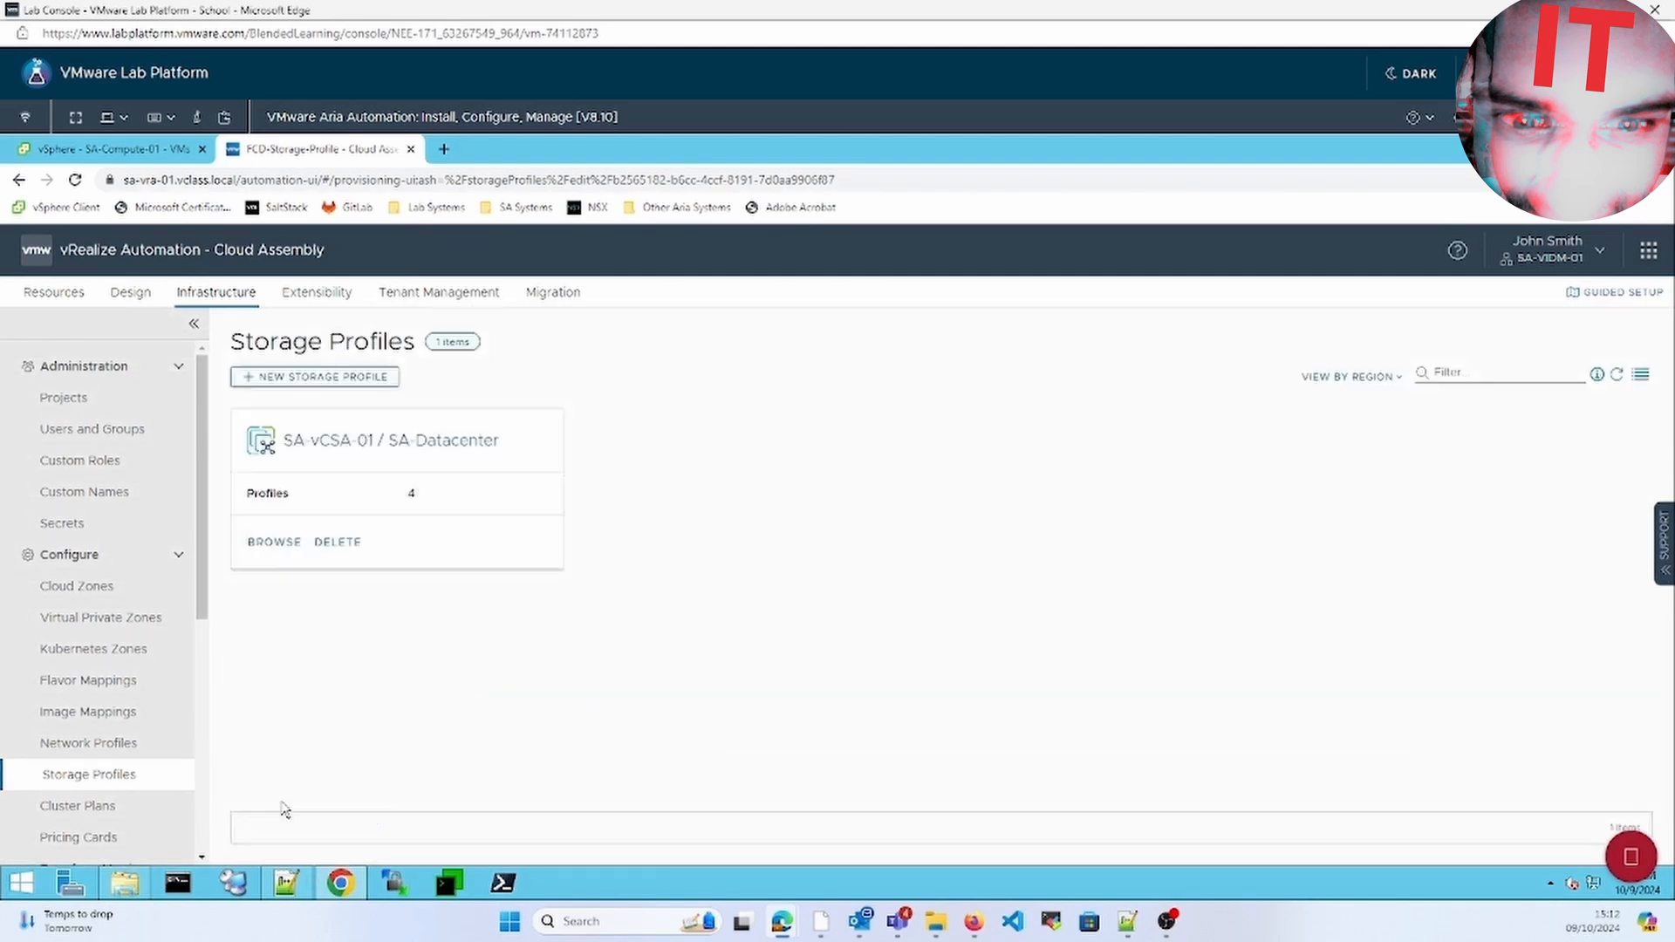
pyautogui.click(270, 542)
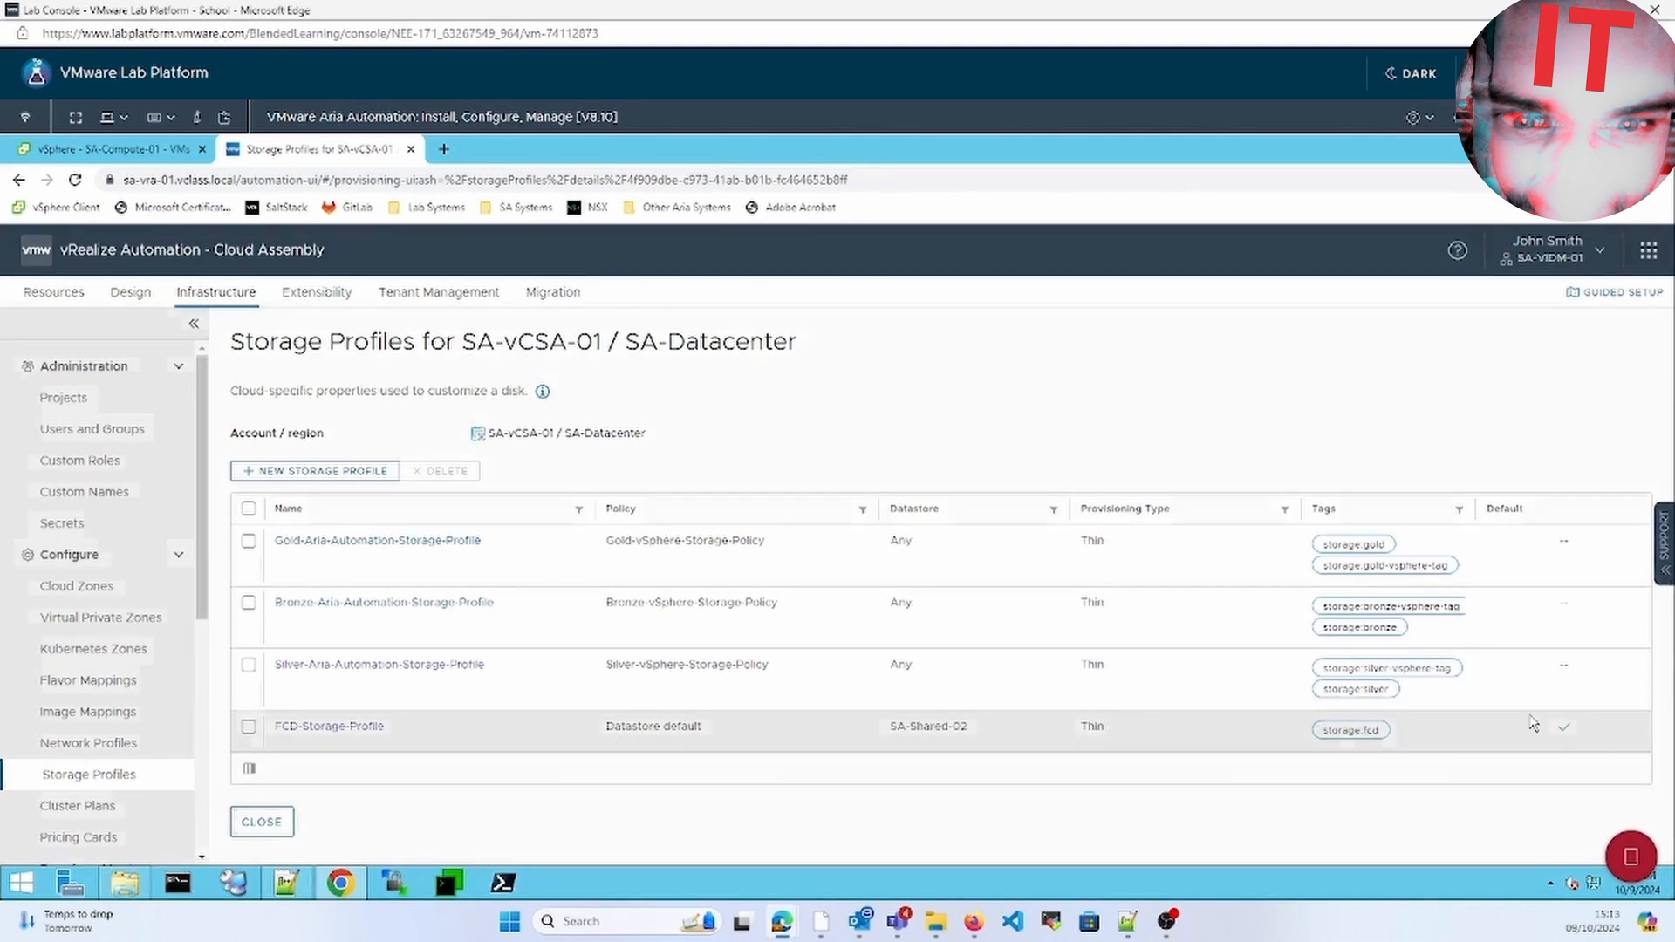
# Close VMW-CentOS-DHCP and start a new cloud template from a blank canvas
pyautogui.click(131, 295)
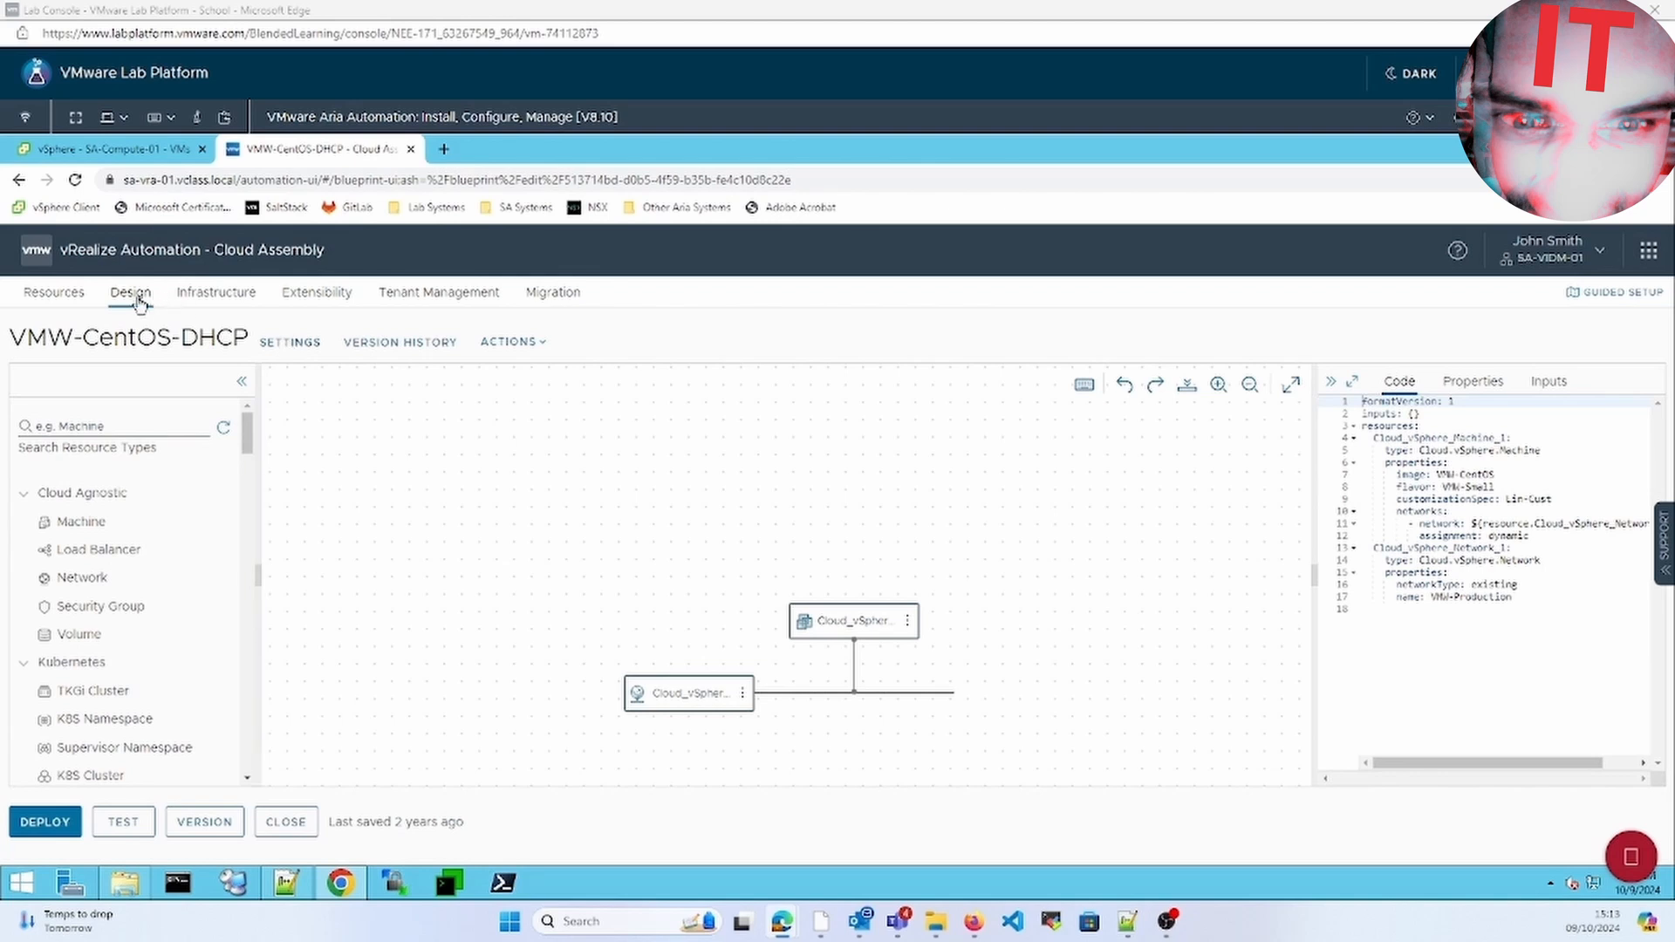
pyautogui.click(305, 831)
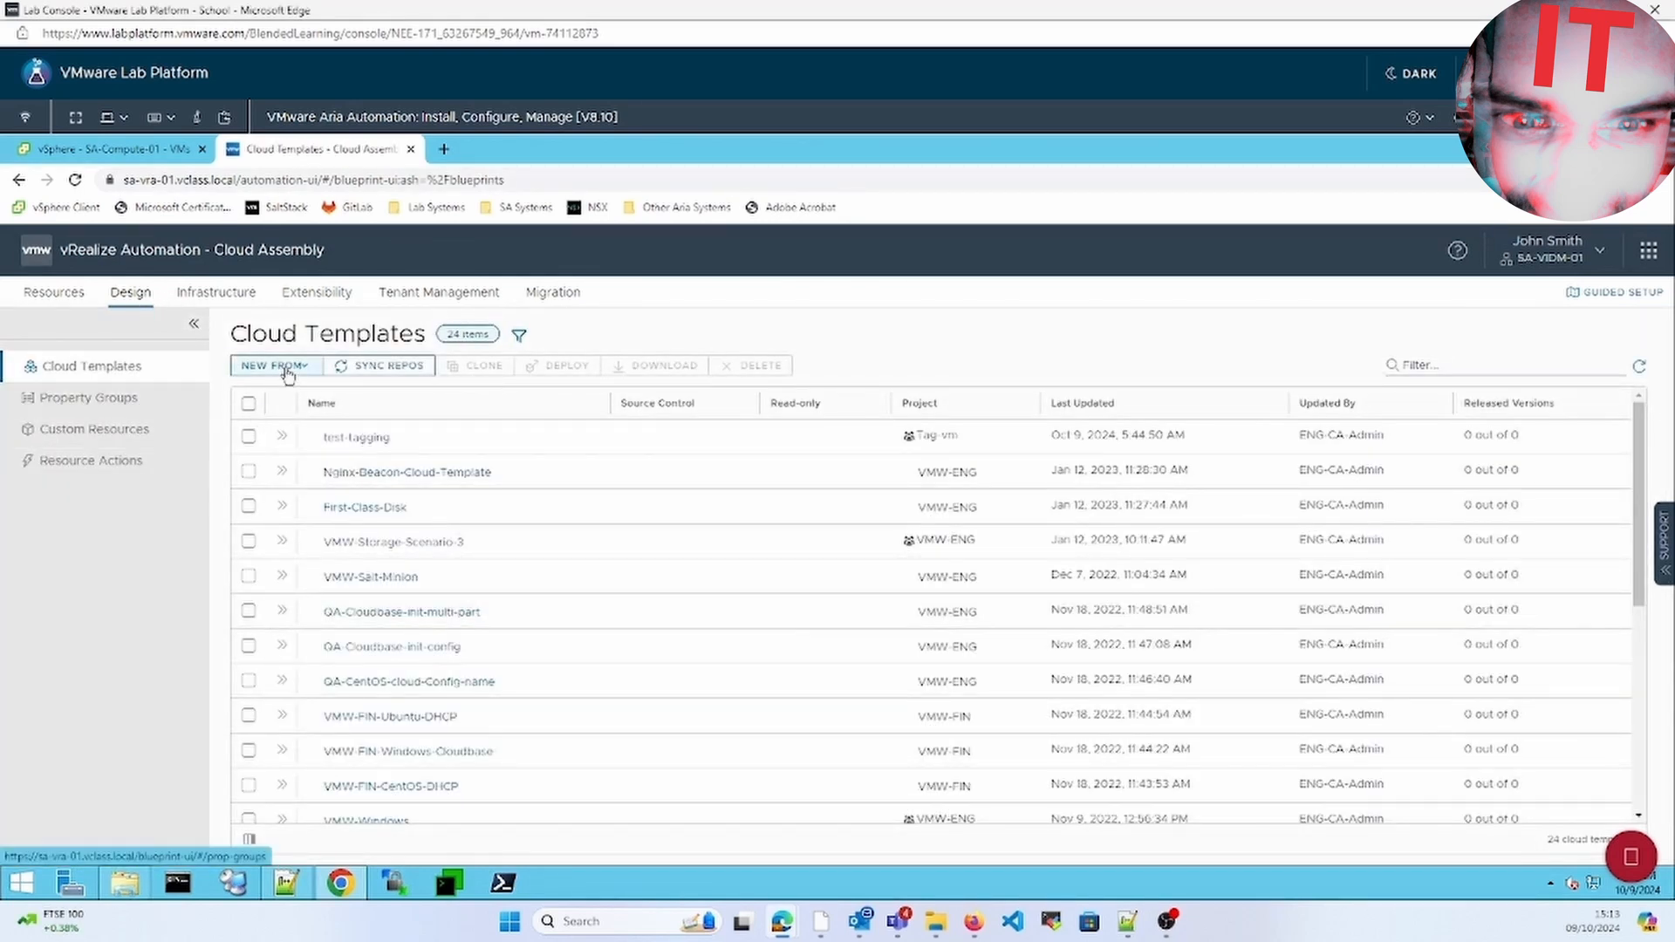
pyautogui.click(289, 374)
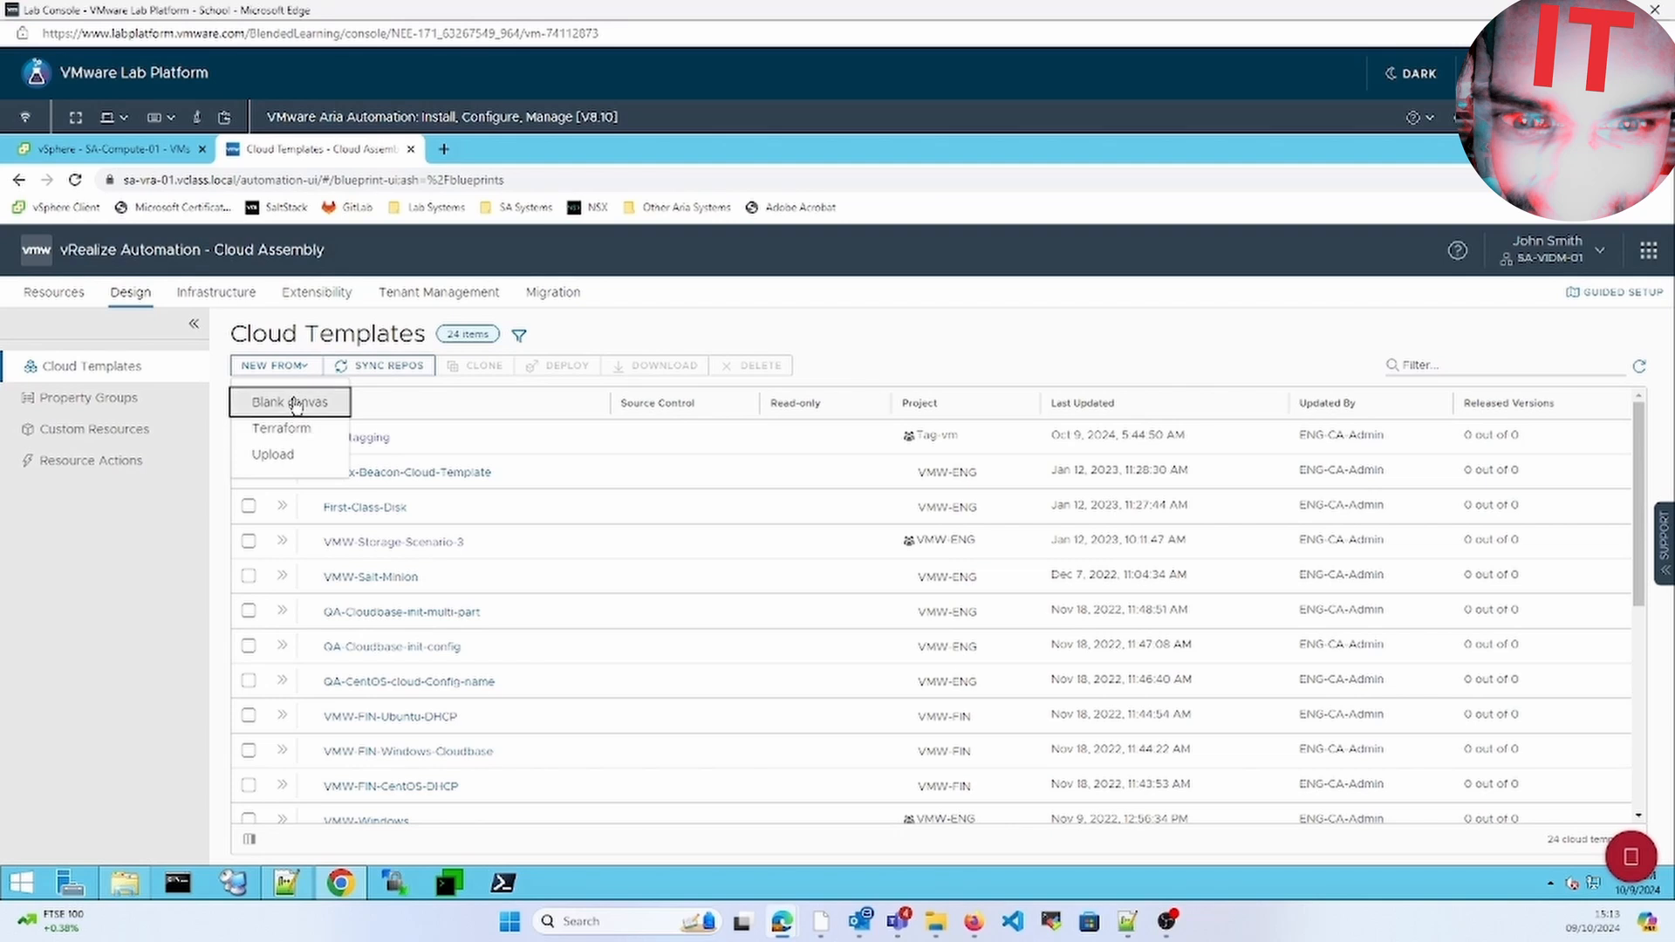
pyautogui.click(289, 402)
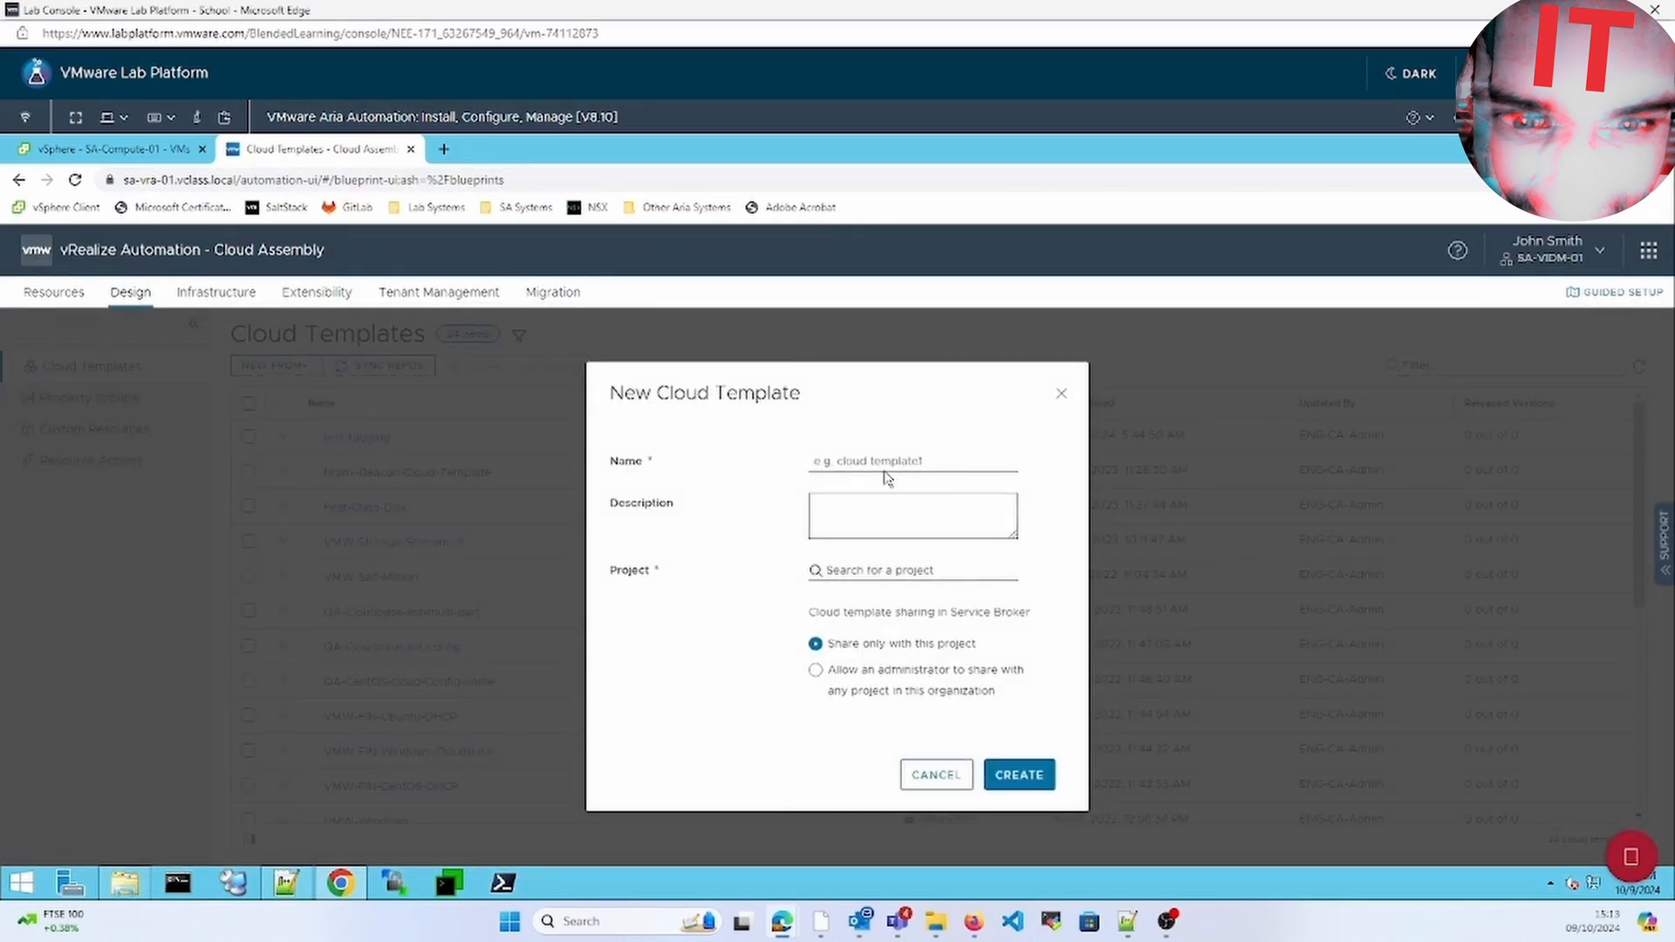
# Name the new template FCD and assign it to project VMW-ENG
pyautogui.click(884, 471)
pyautogui.write('fi')
pyautogui.press('BackSpace')
pyautogui.write('FCD')
pyautogui.click(923, 572)
pyautogui.click(899, 651)
# Create the FCD template and add a vSphere disk, Cloud_vSphere_Disk_1 (1 GB), to its canvas
pyautogui.click(1019, 776)
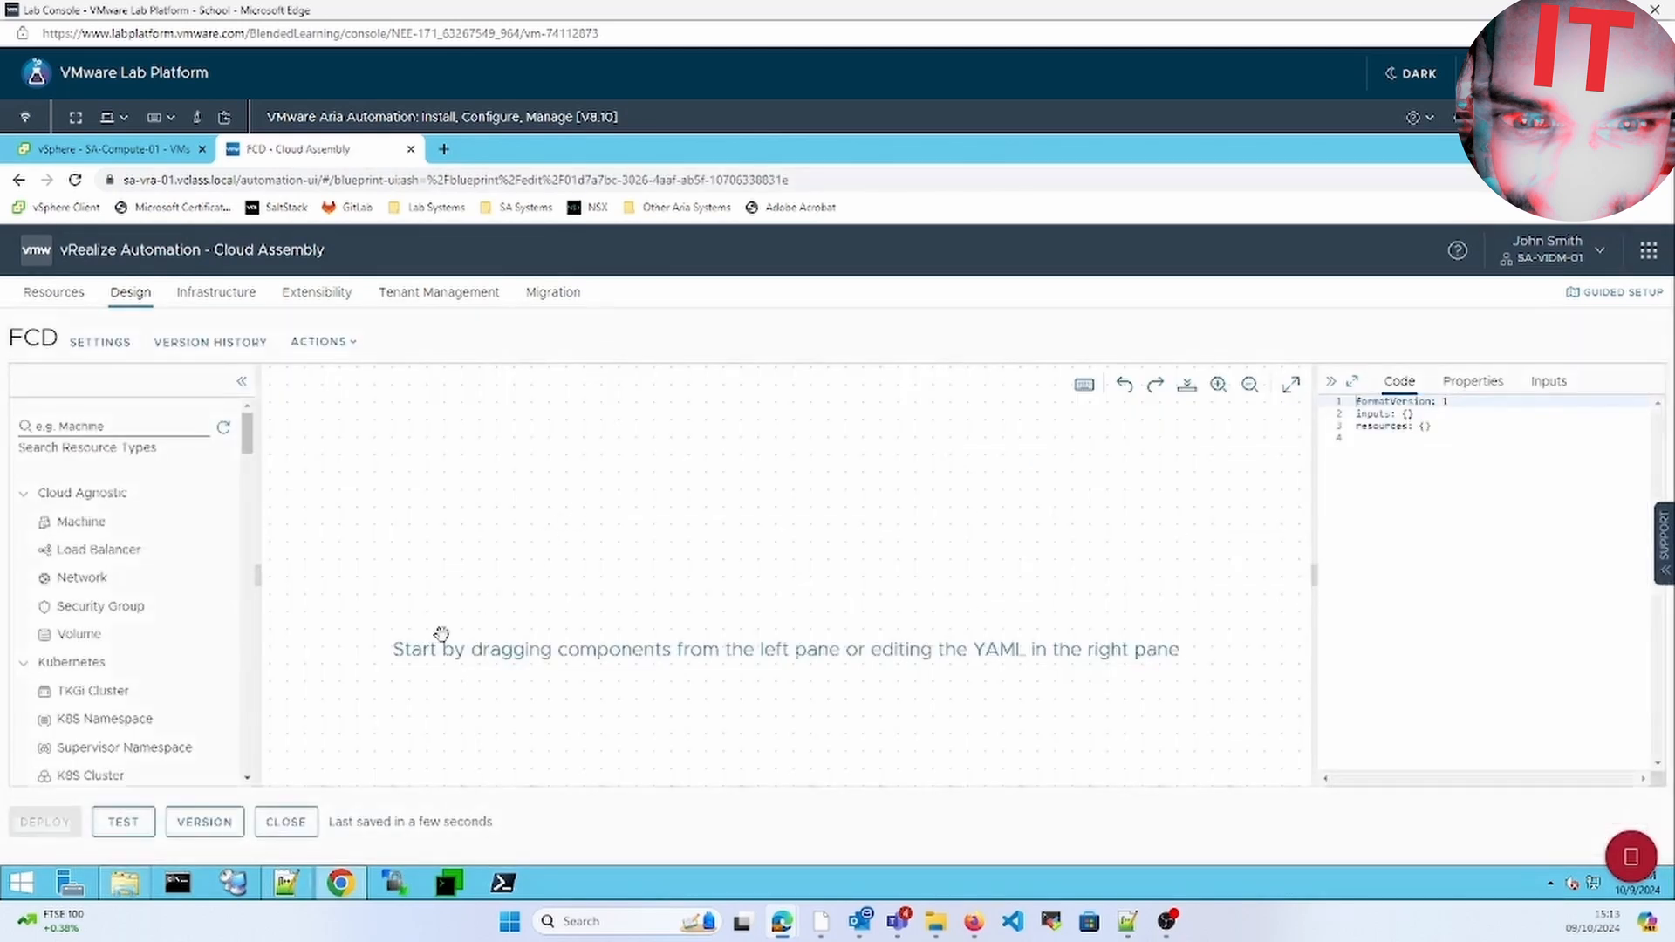
pyautogui.click(25, 497)
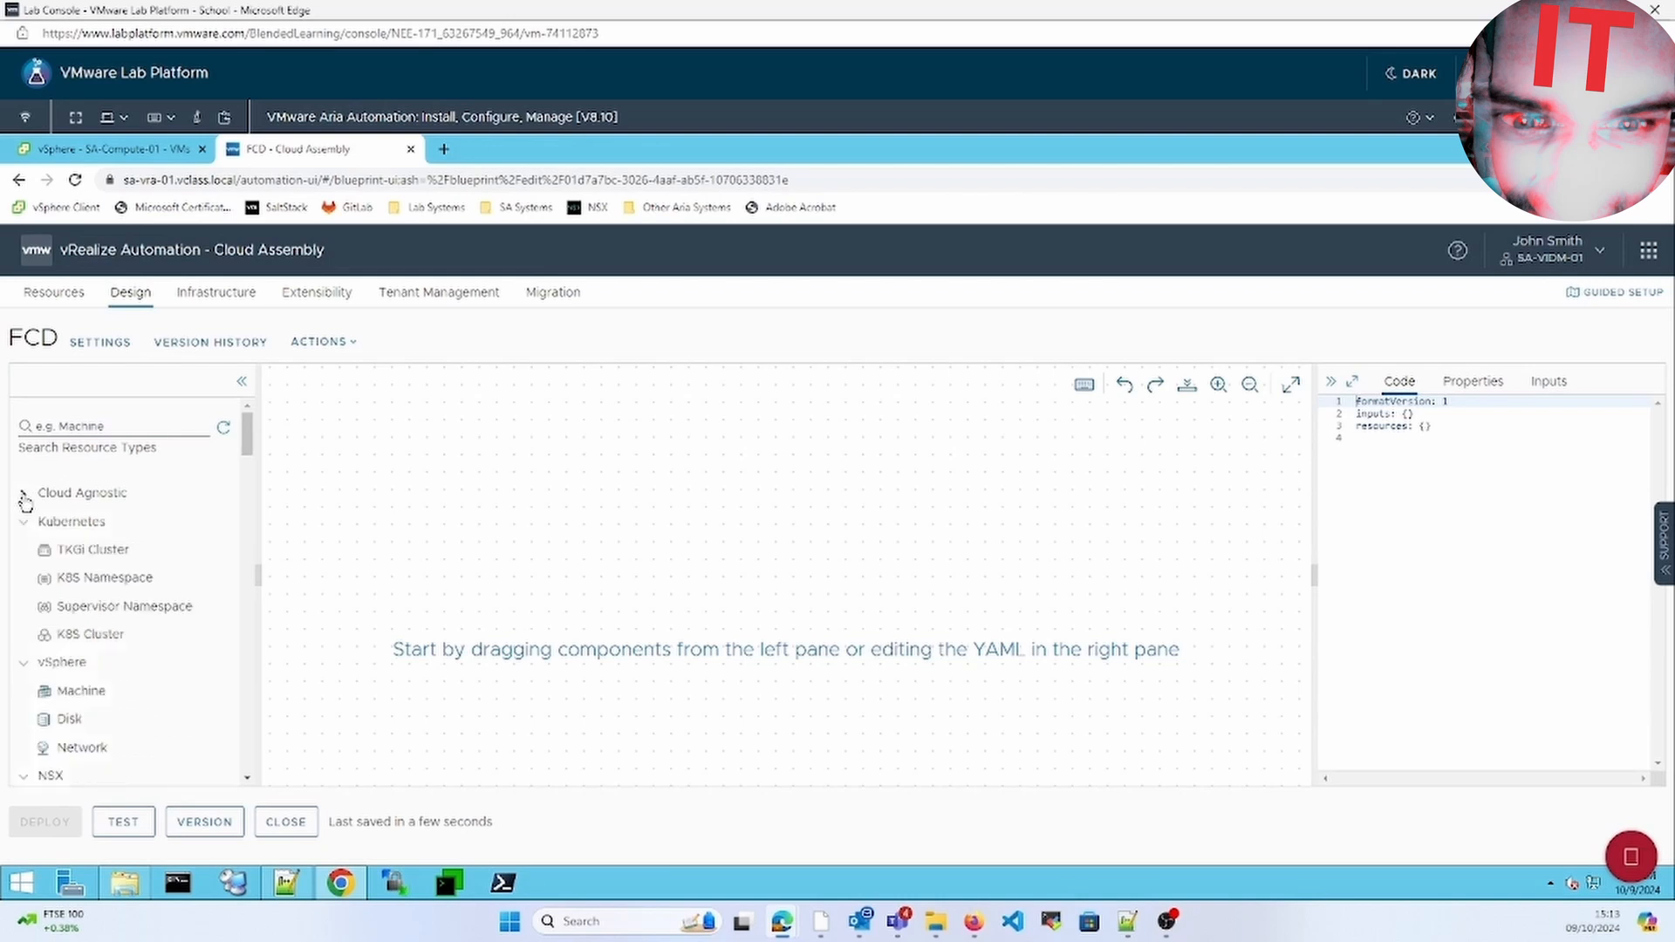
pyautogui.click(23, 522)
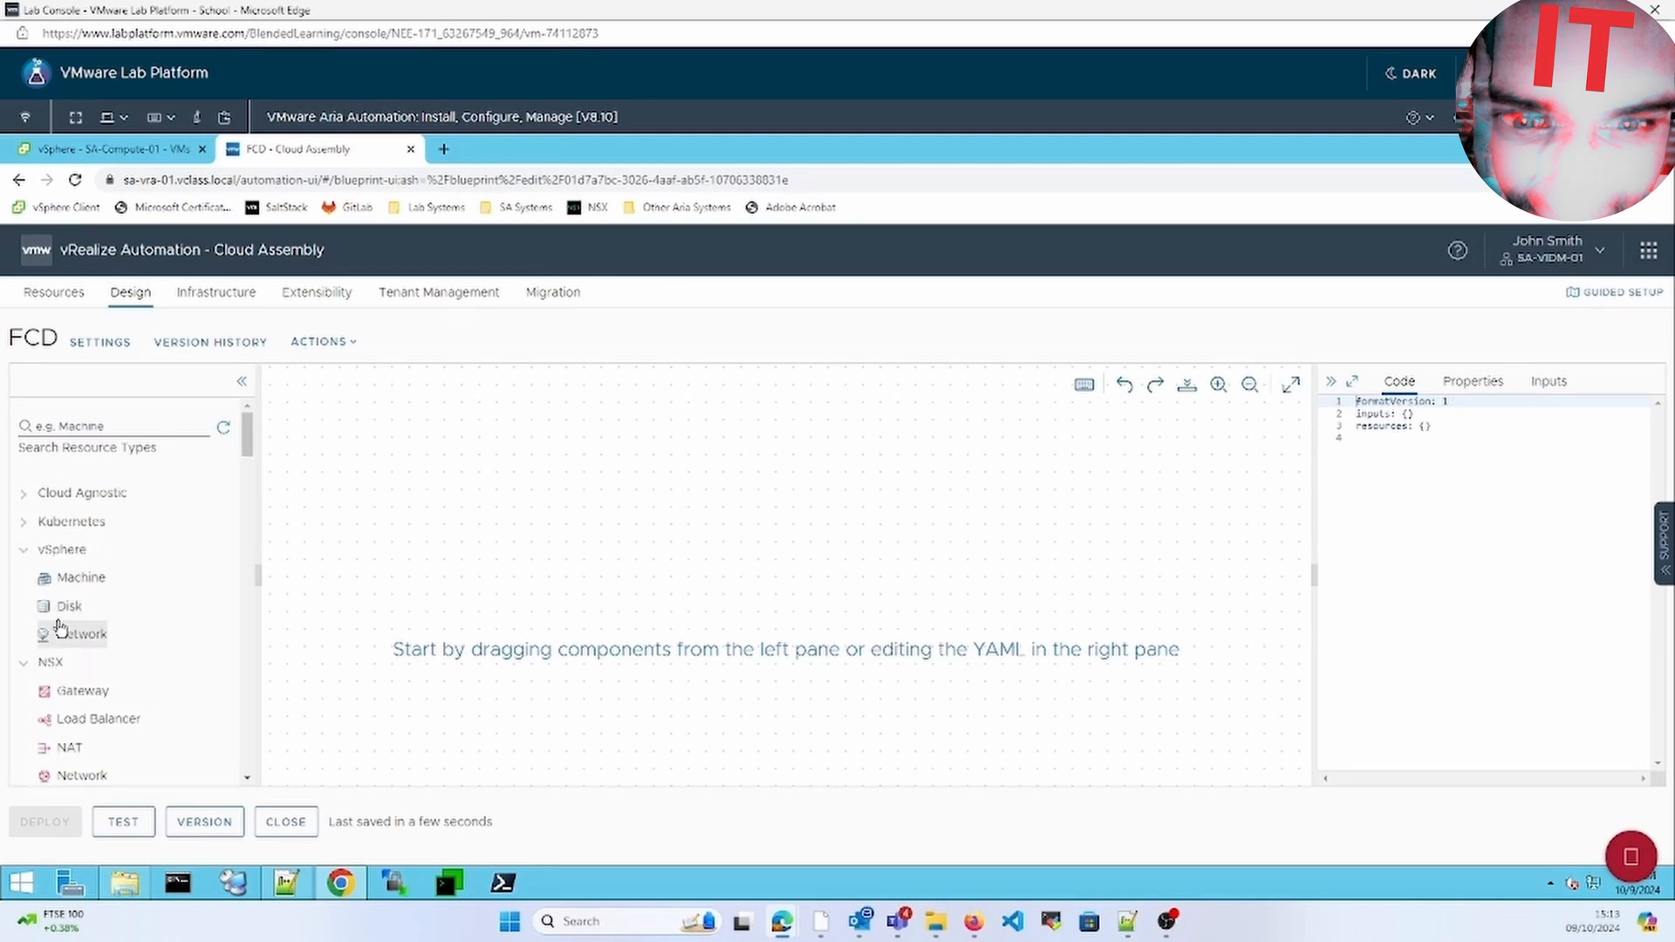
pyautogui.moveTo(58, 607); pyautogui.dragTo(621, 593)
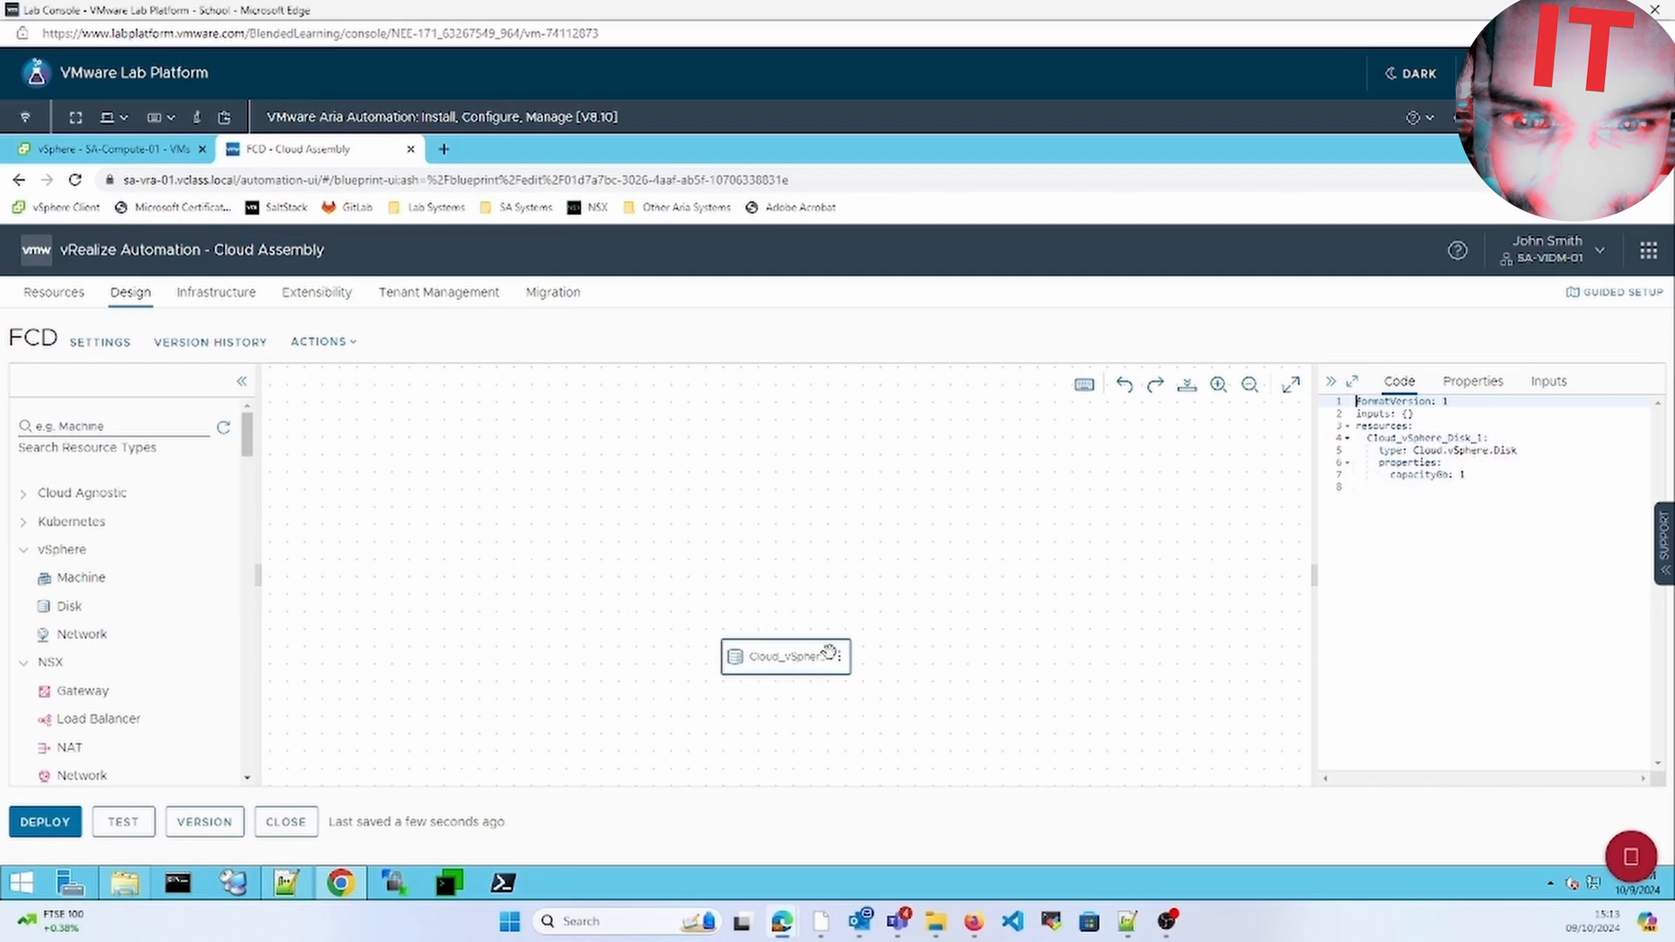
# Define a new template input named FCD_Size, type Integer, with default value 1
pyautogui.click(1547, 399)
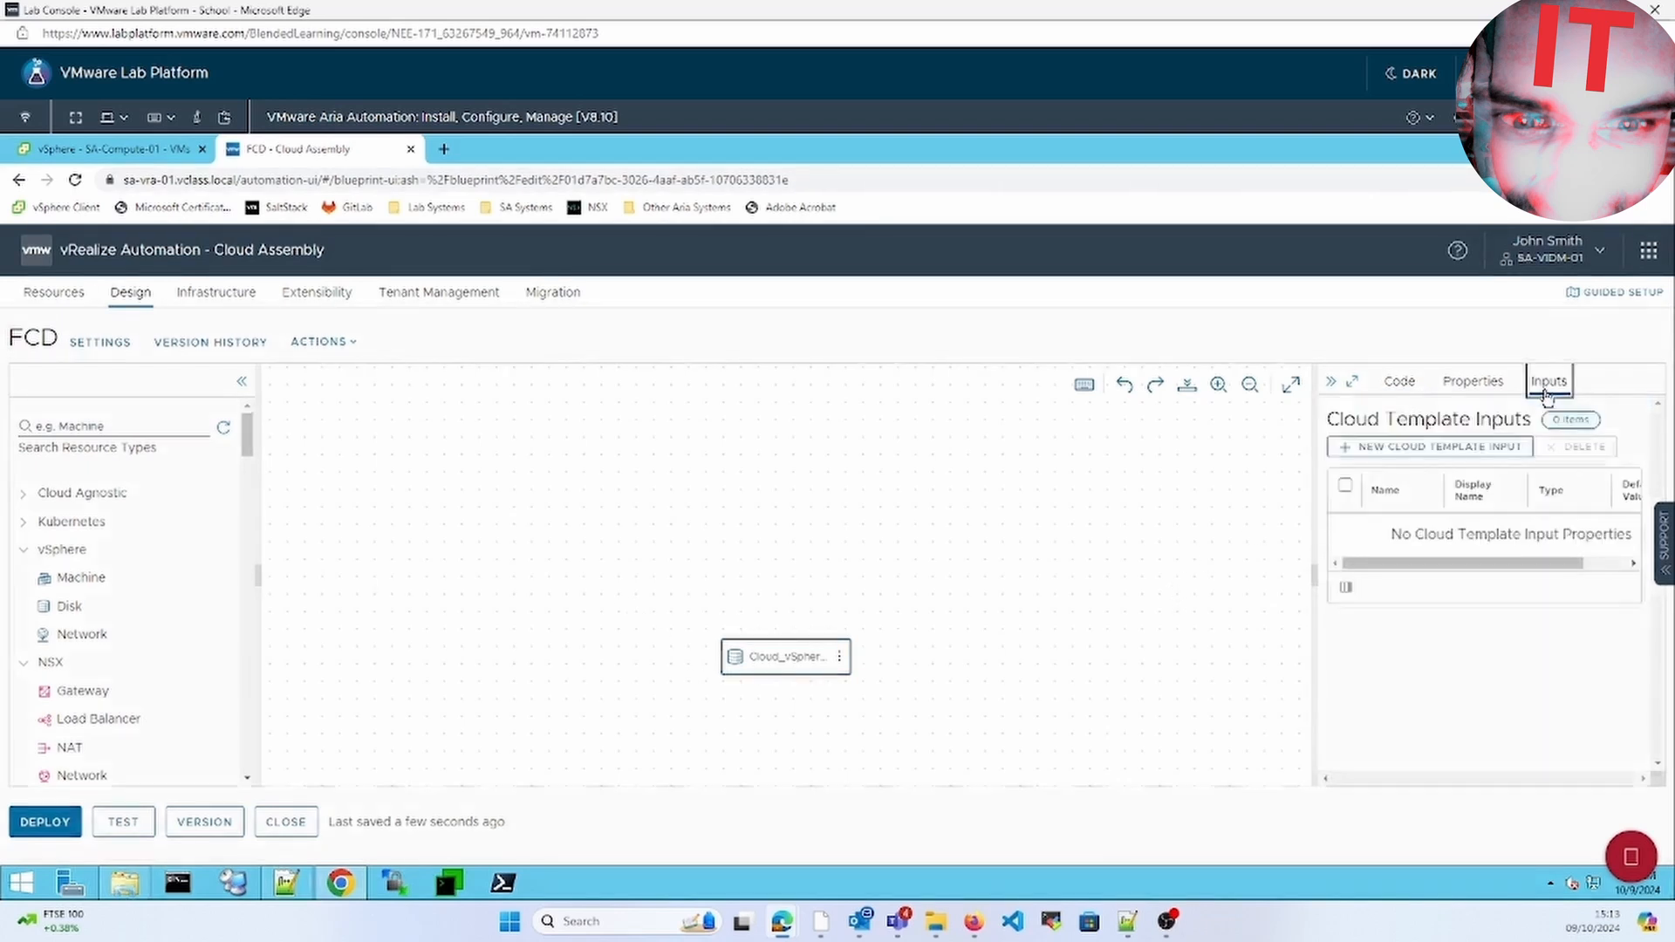
pyautogui.click(1434, 449)
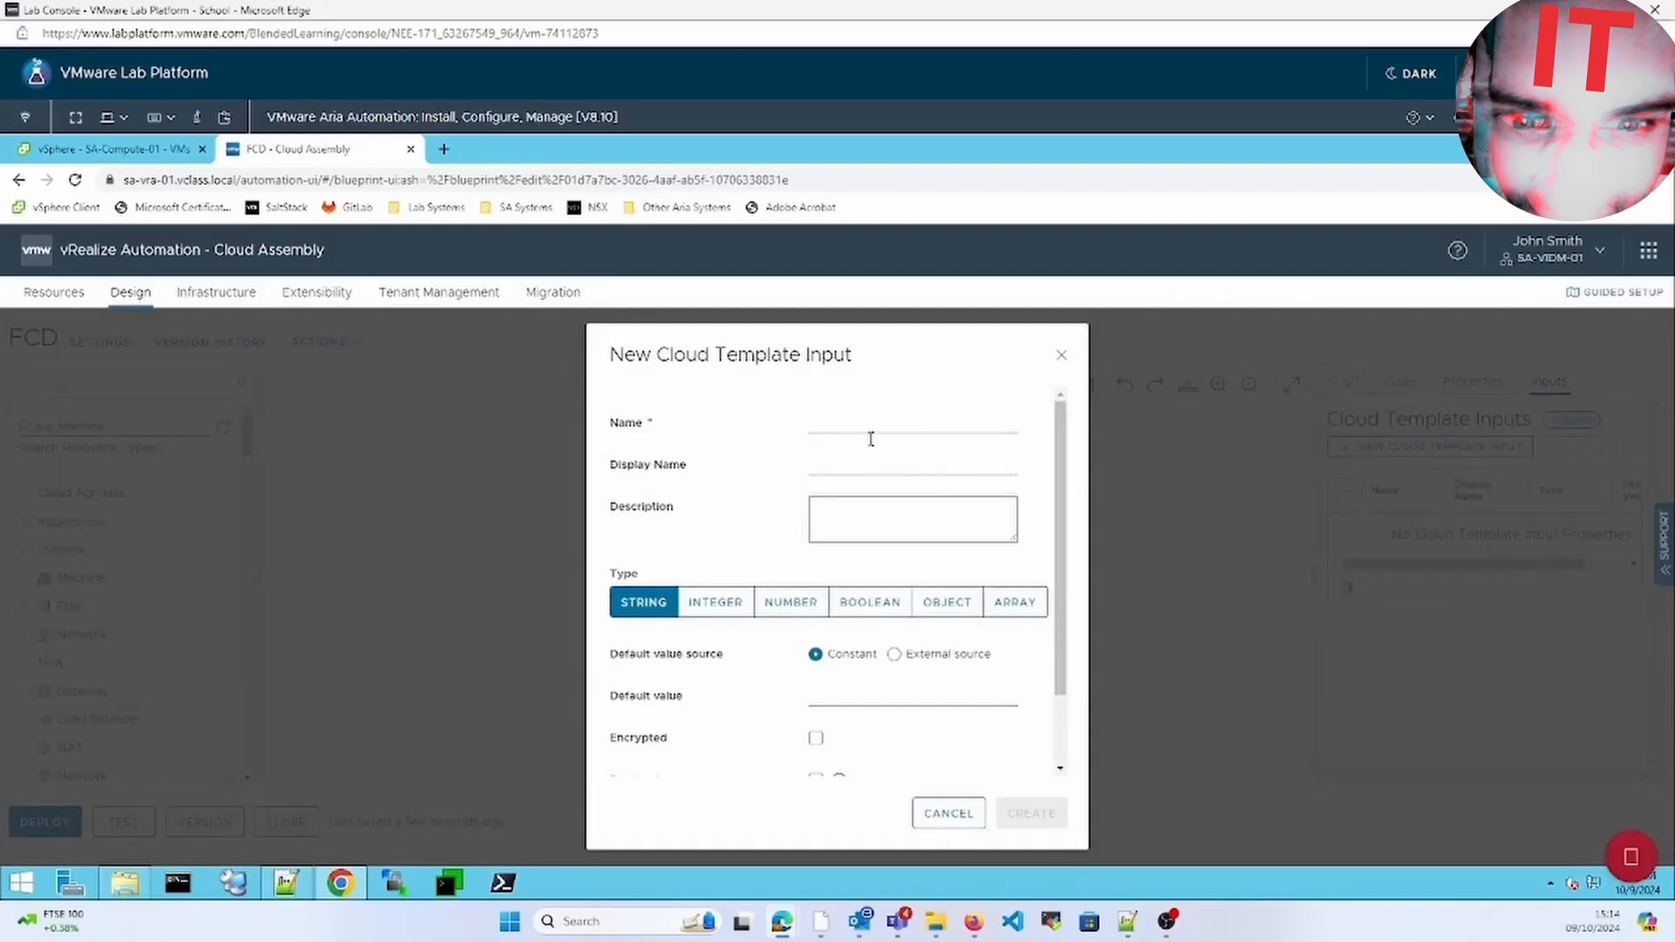
pyautogui.click(861, 424)
pyautogui.write('f')
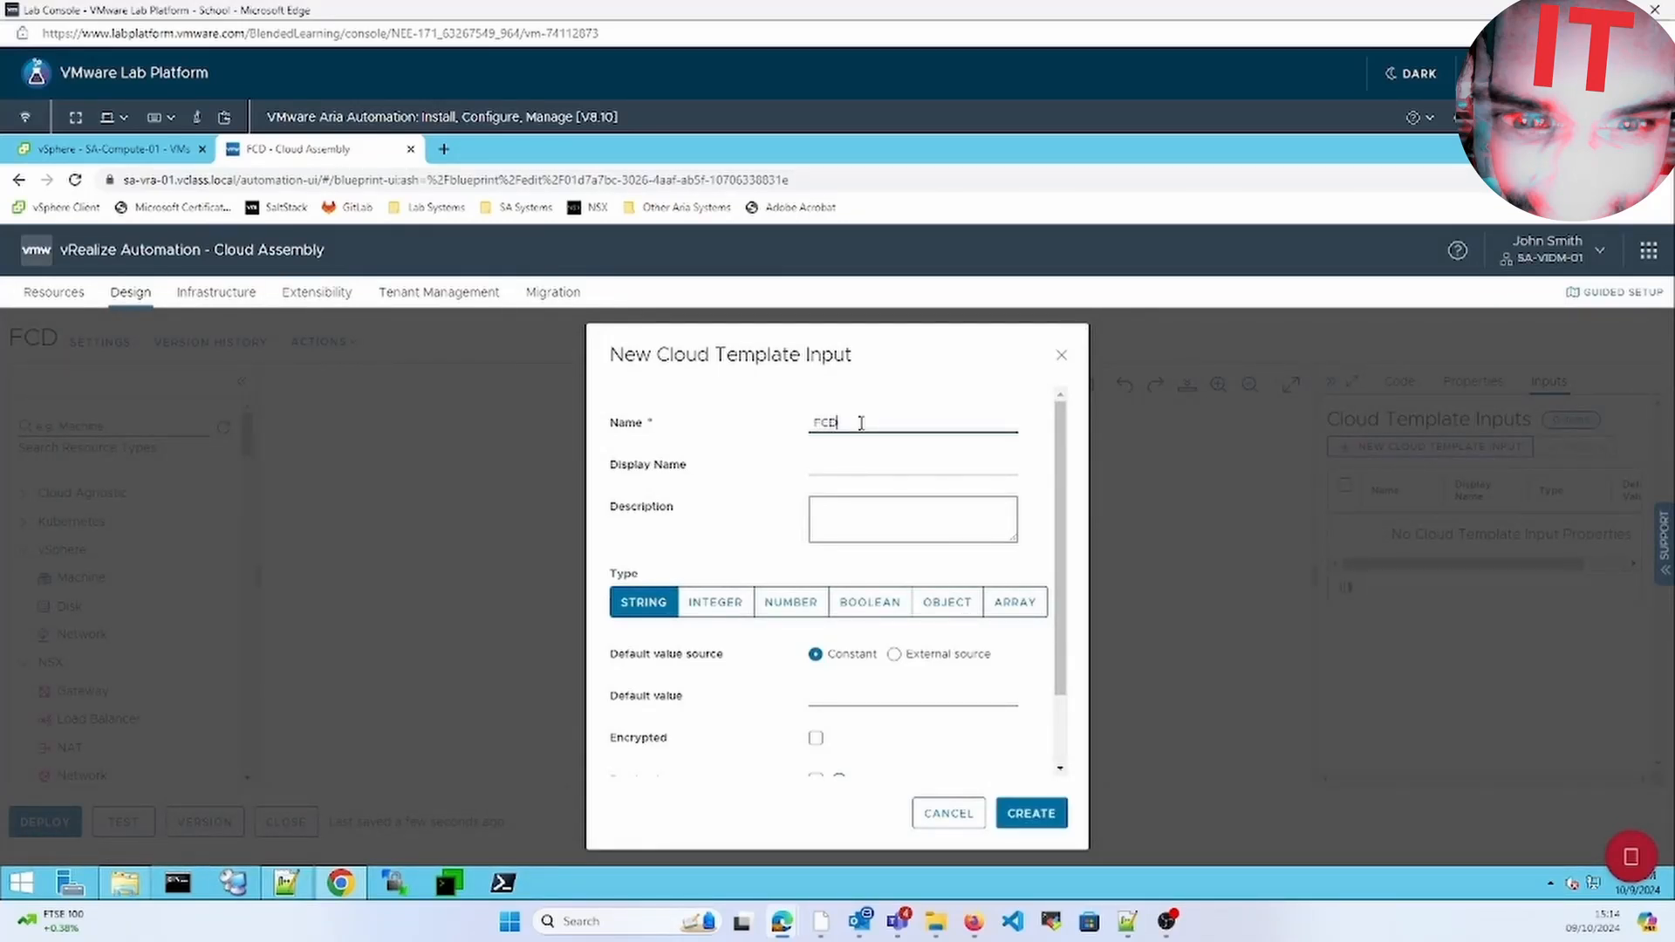
pyautogui.write('CD_Size')
pyautogui.click(717, 621)
pyautogui.click(715, 604)
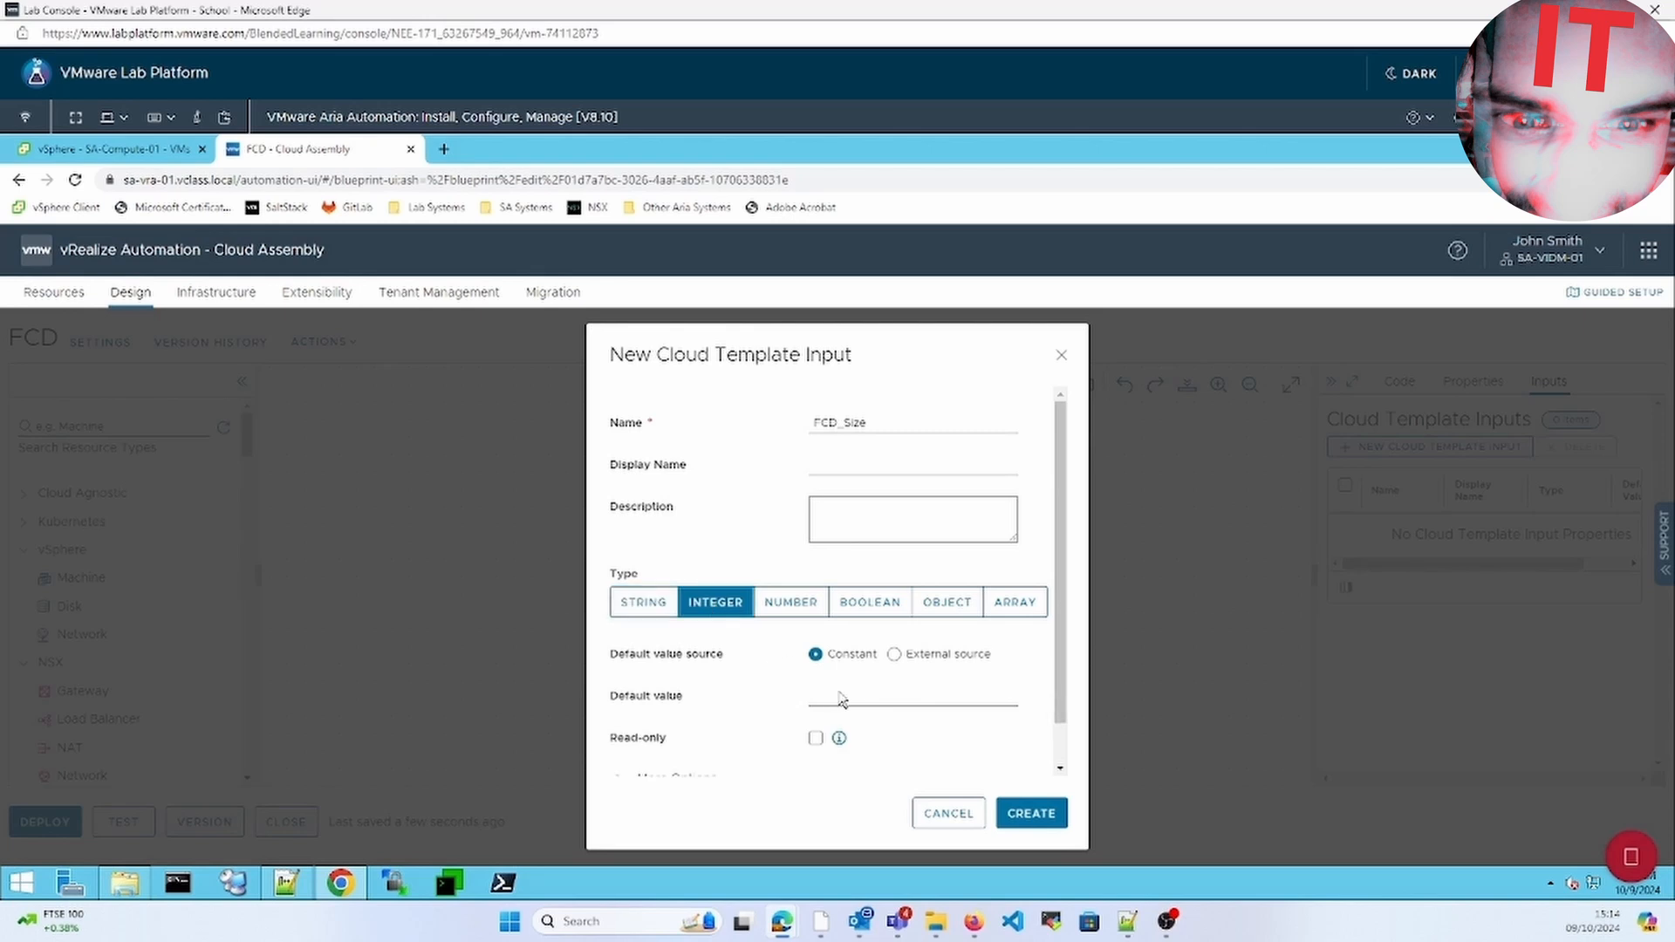
pyautogui.click(841, 698)
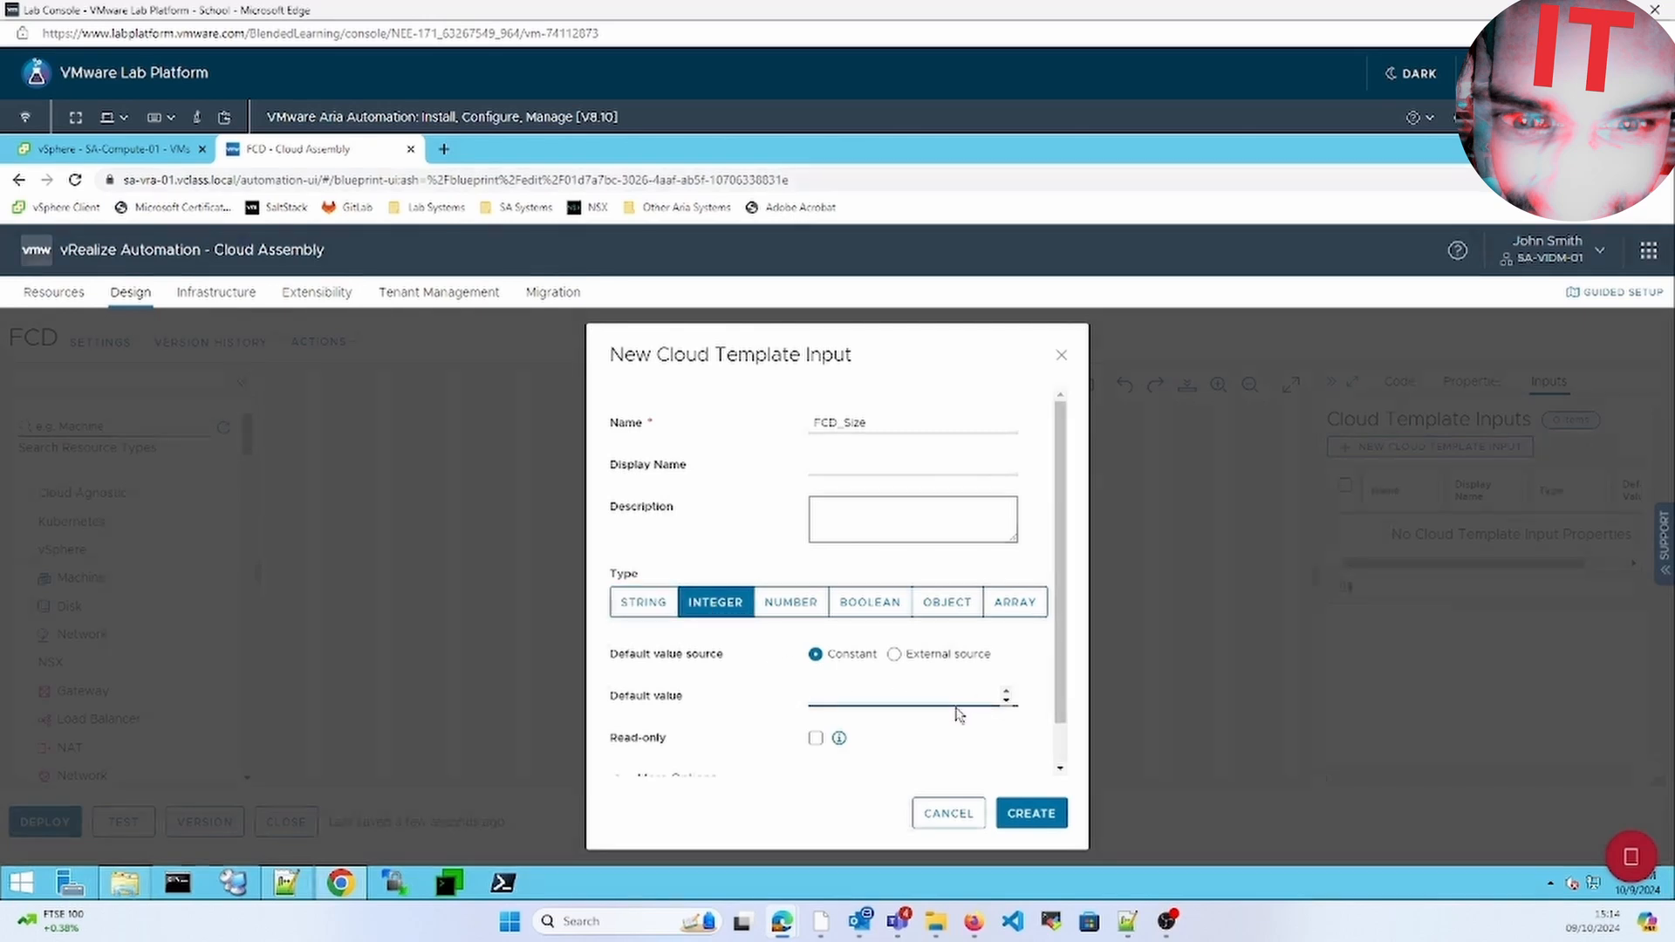
pyautogui.write('1')
# Restrict FCD_Size to allowed values 1, 2 and 3, and create the input
pyautogui.scroll(-1, 1061, 757)
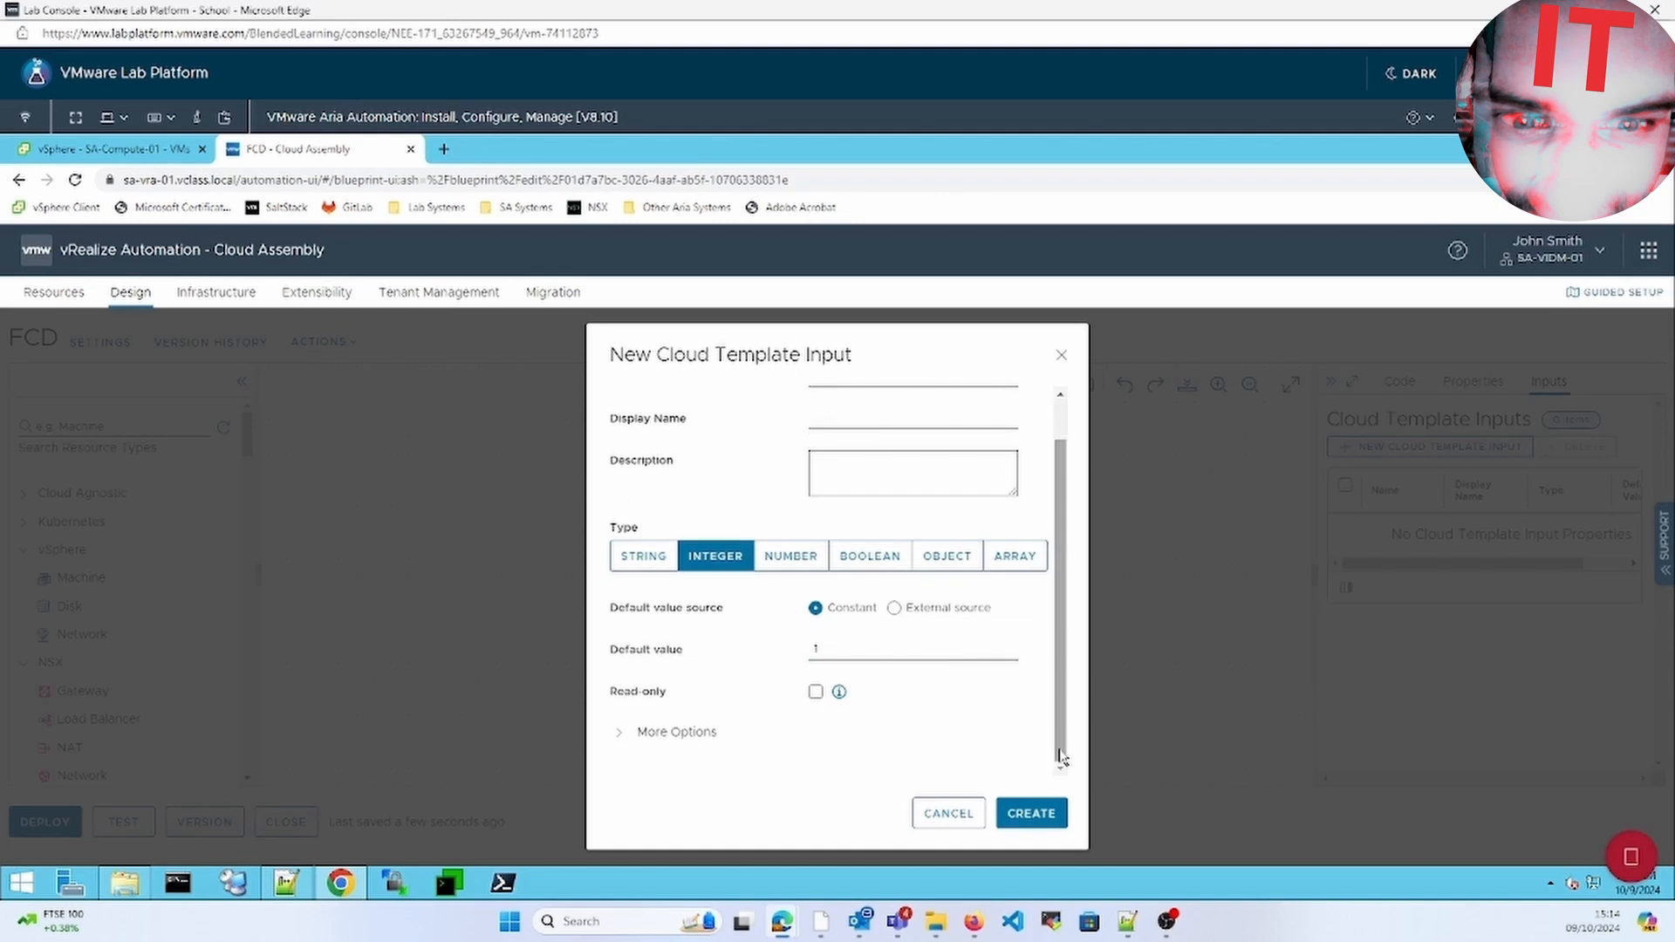
pyautogui.click(621, 732)
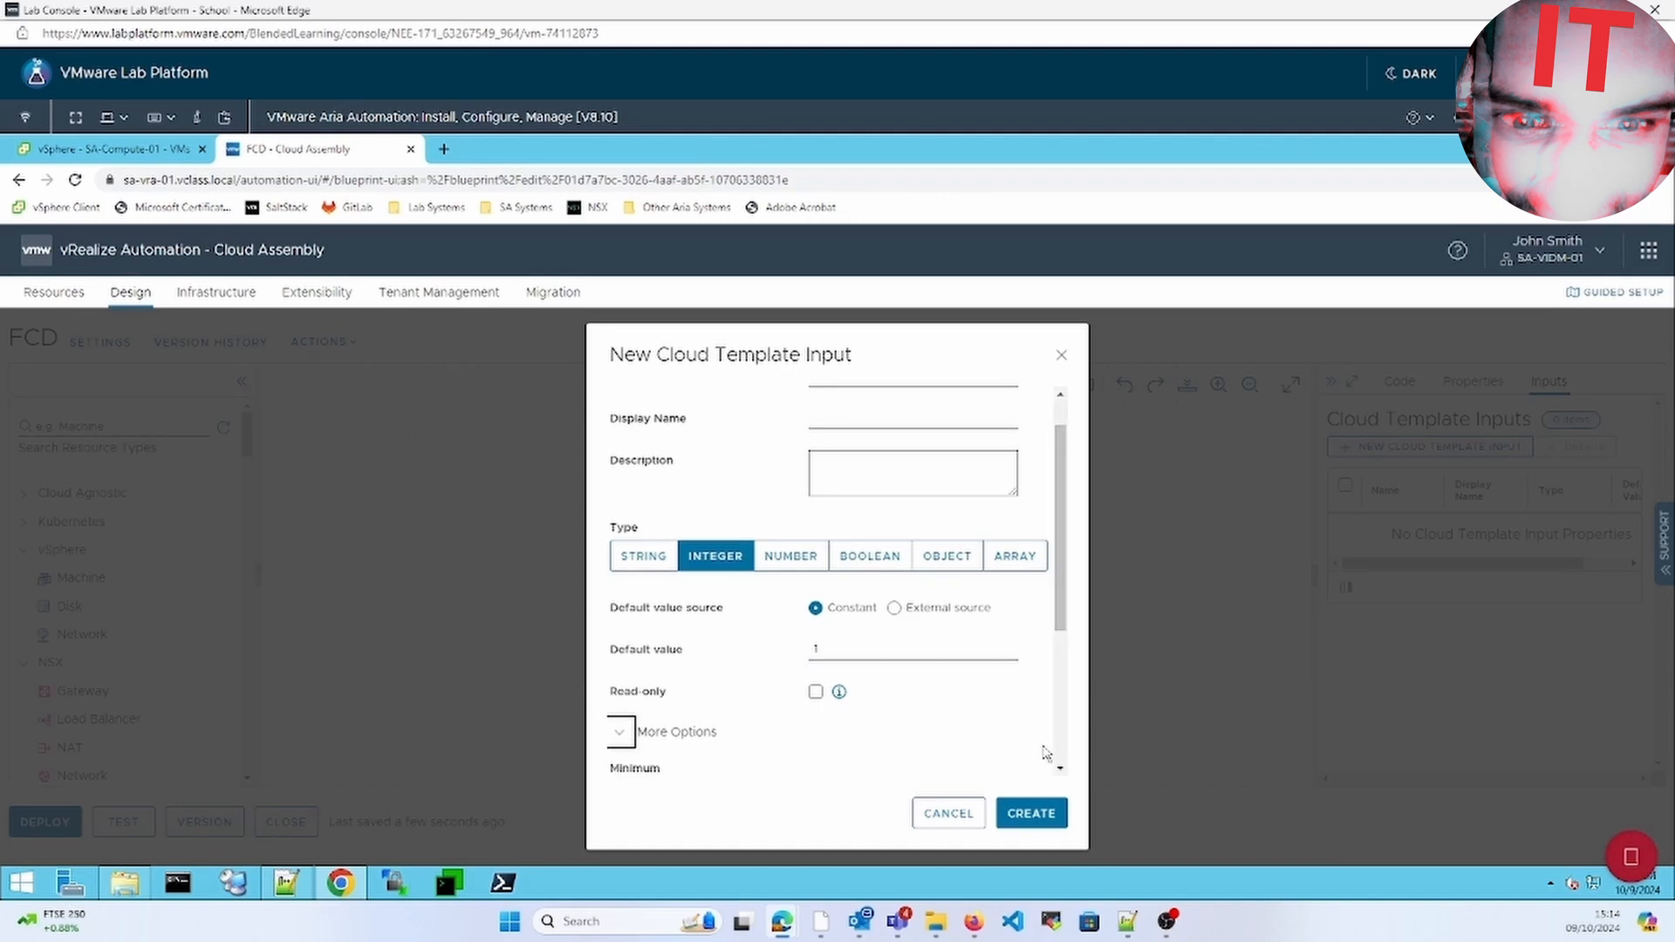
pyautogui.scroll(-5, 1061, 757)
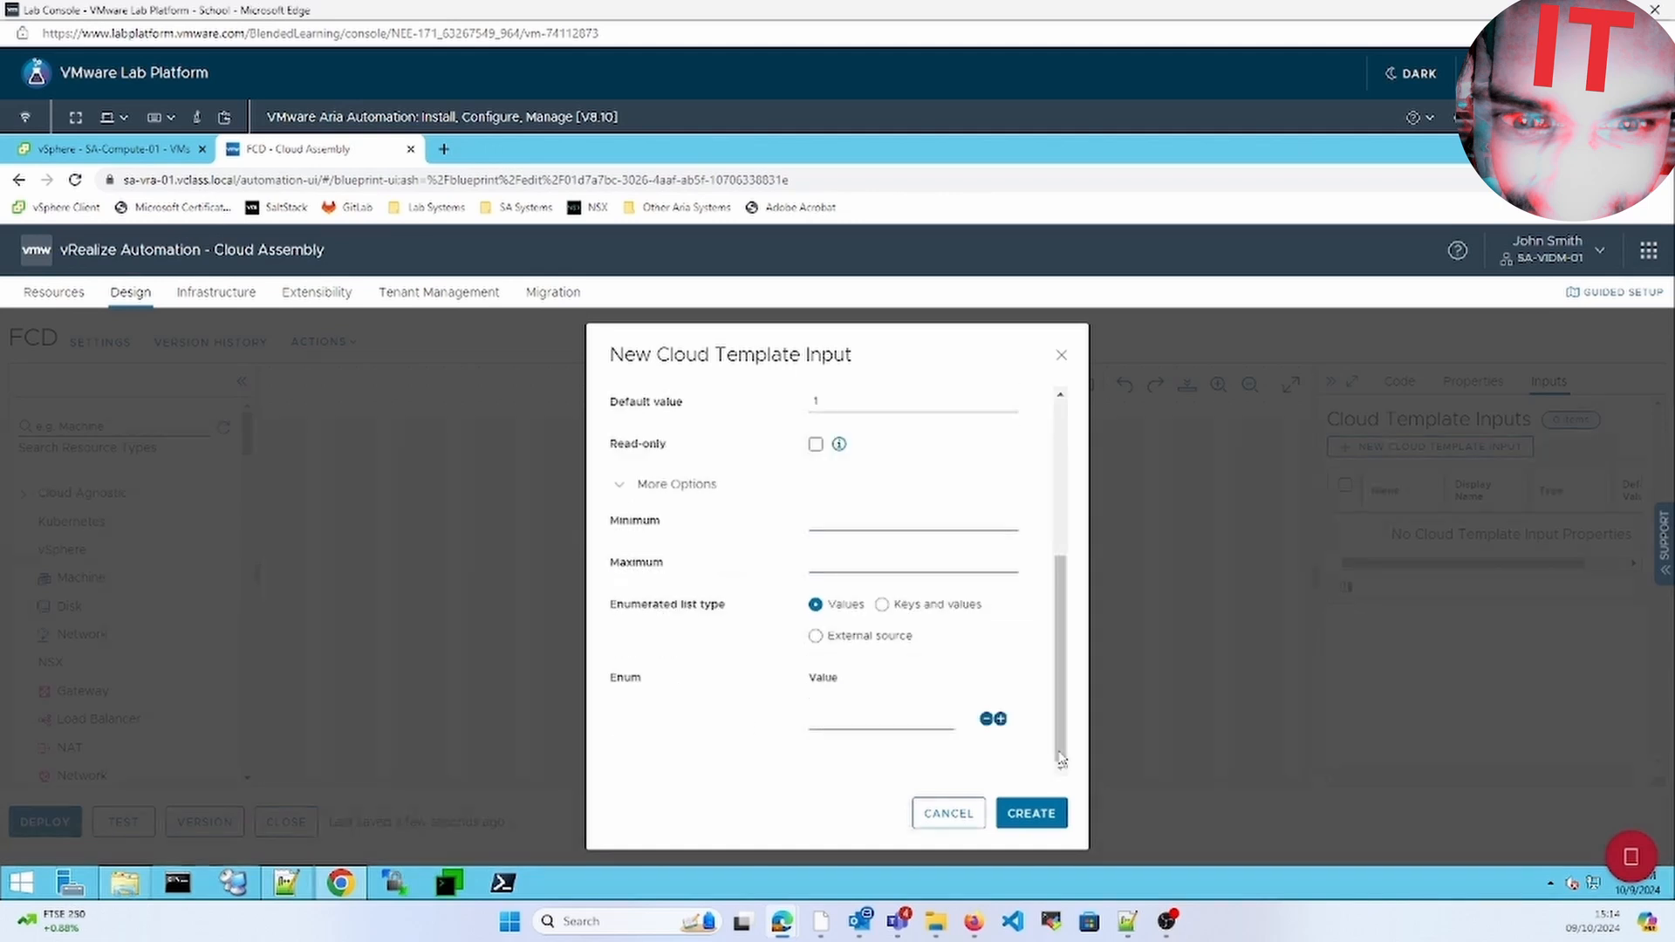
pyautogui.click(926, 718)
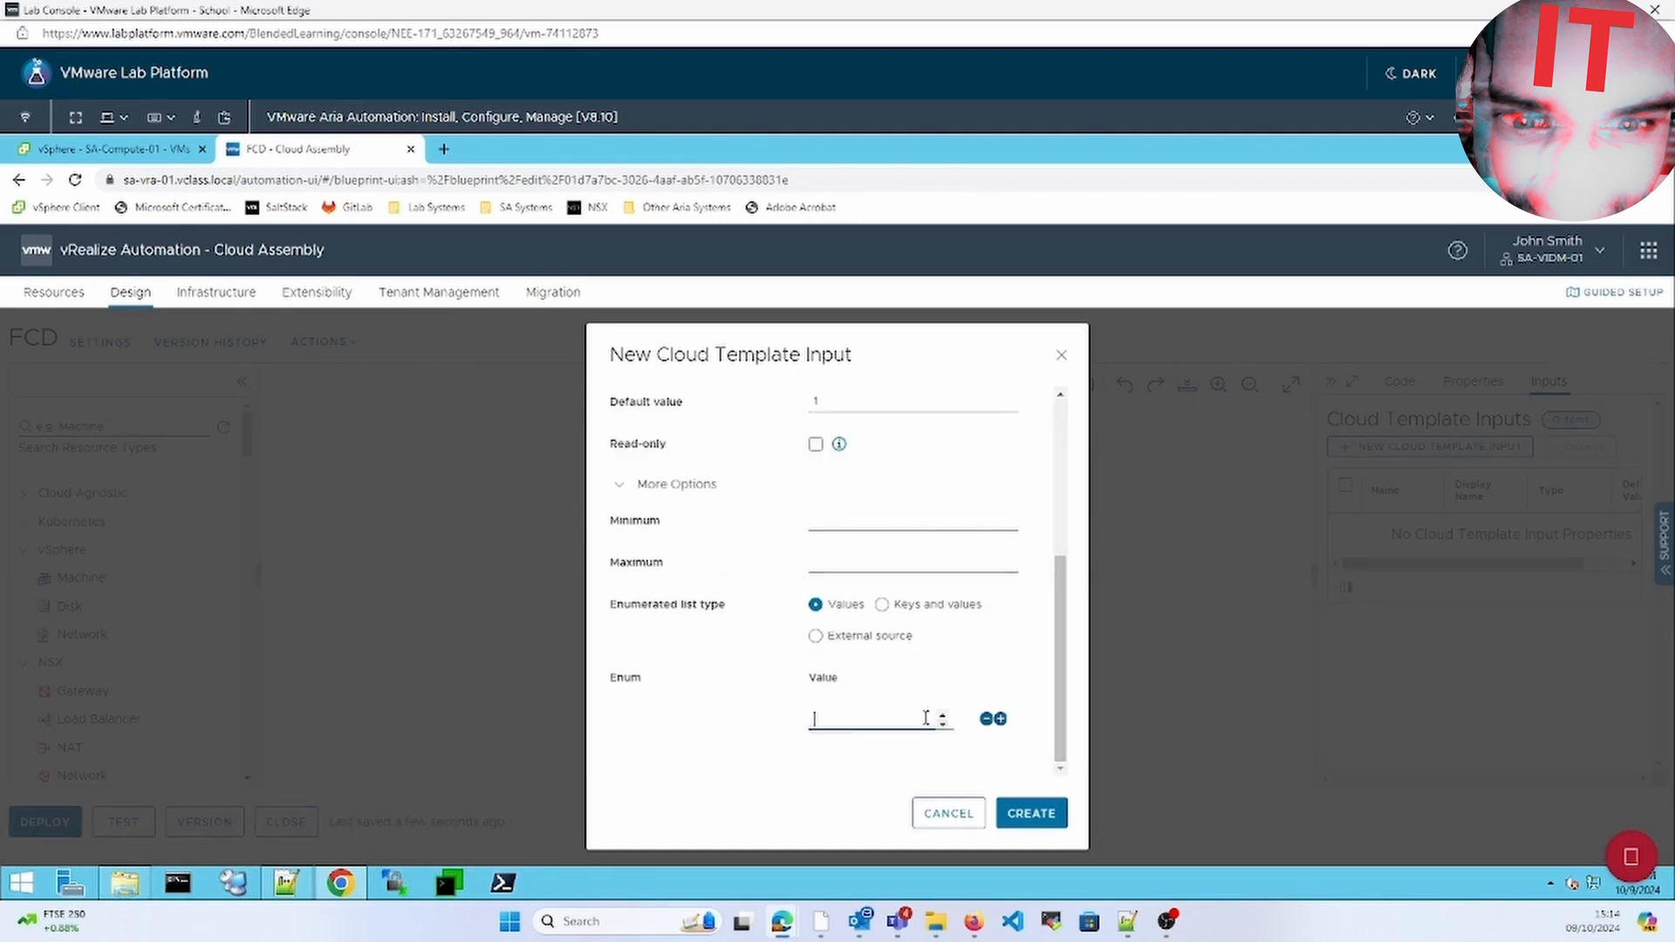
pyautogui.click(1009, 720)
pyautogui.click(1002, 720)
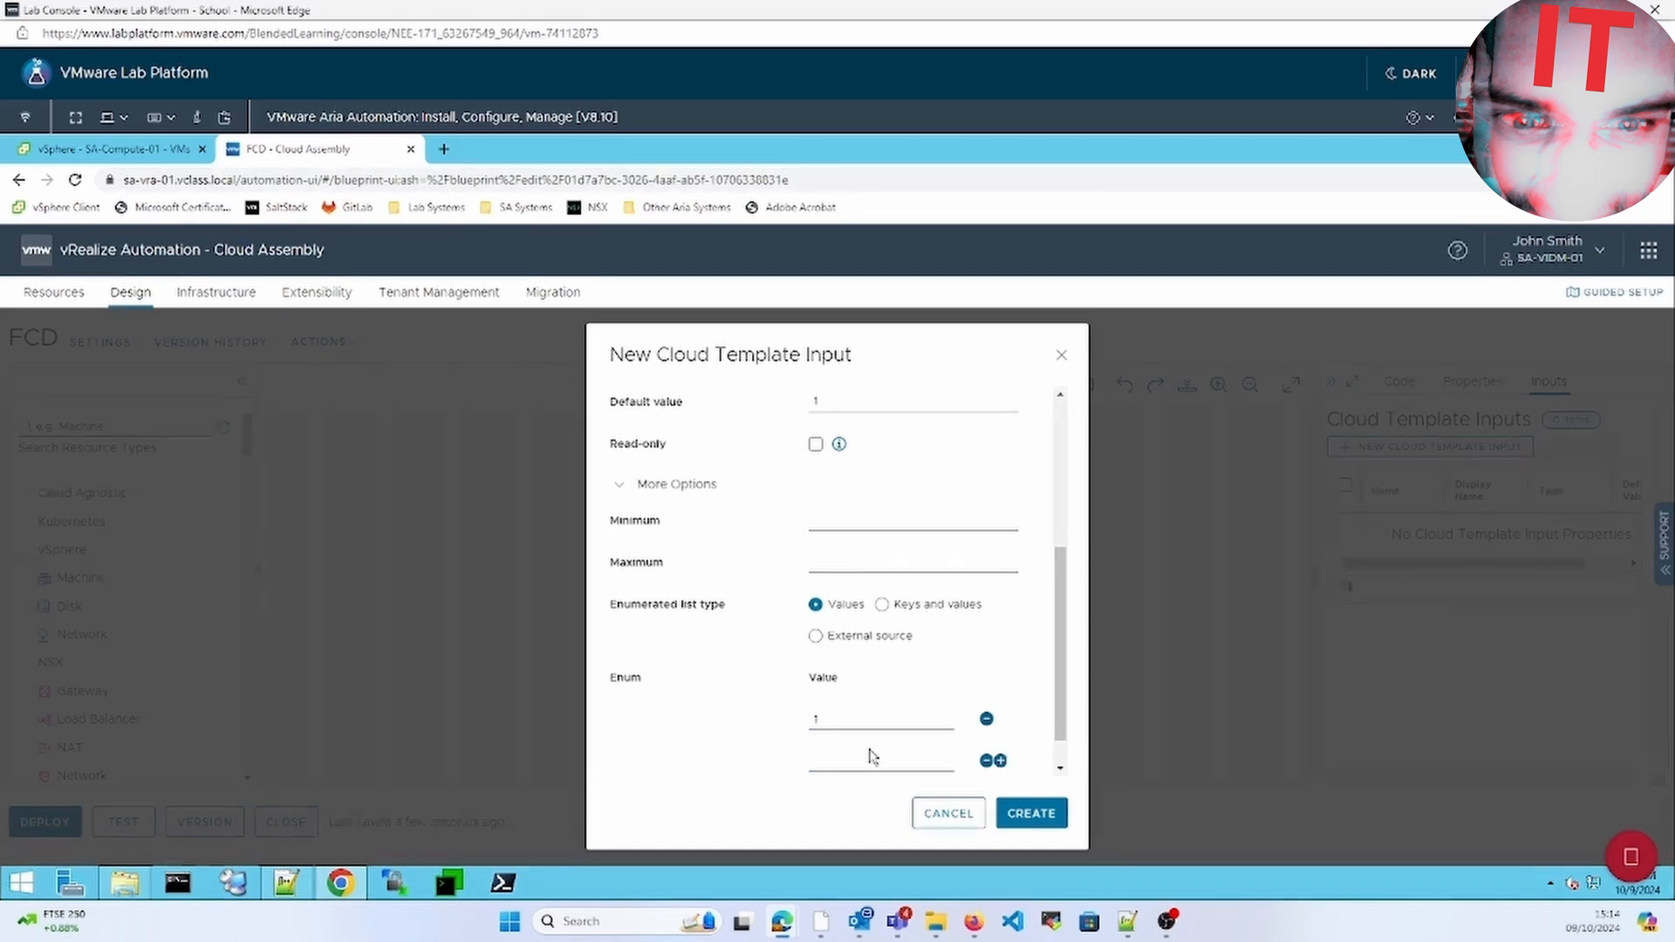
pyautogui.click(859, 755)
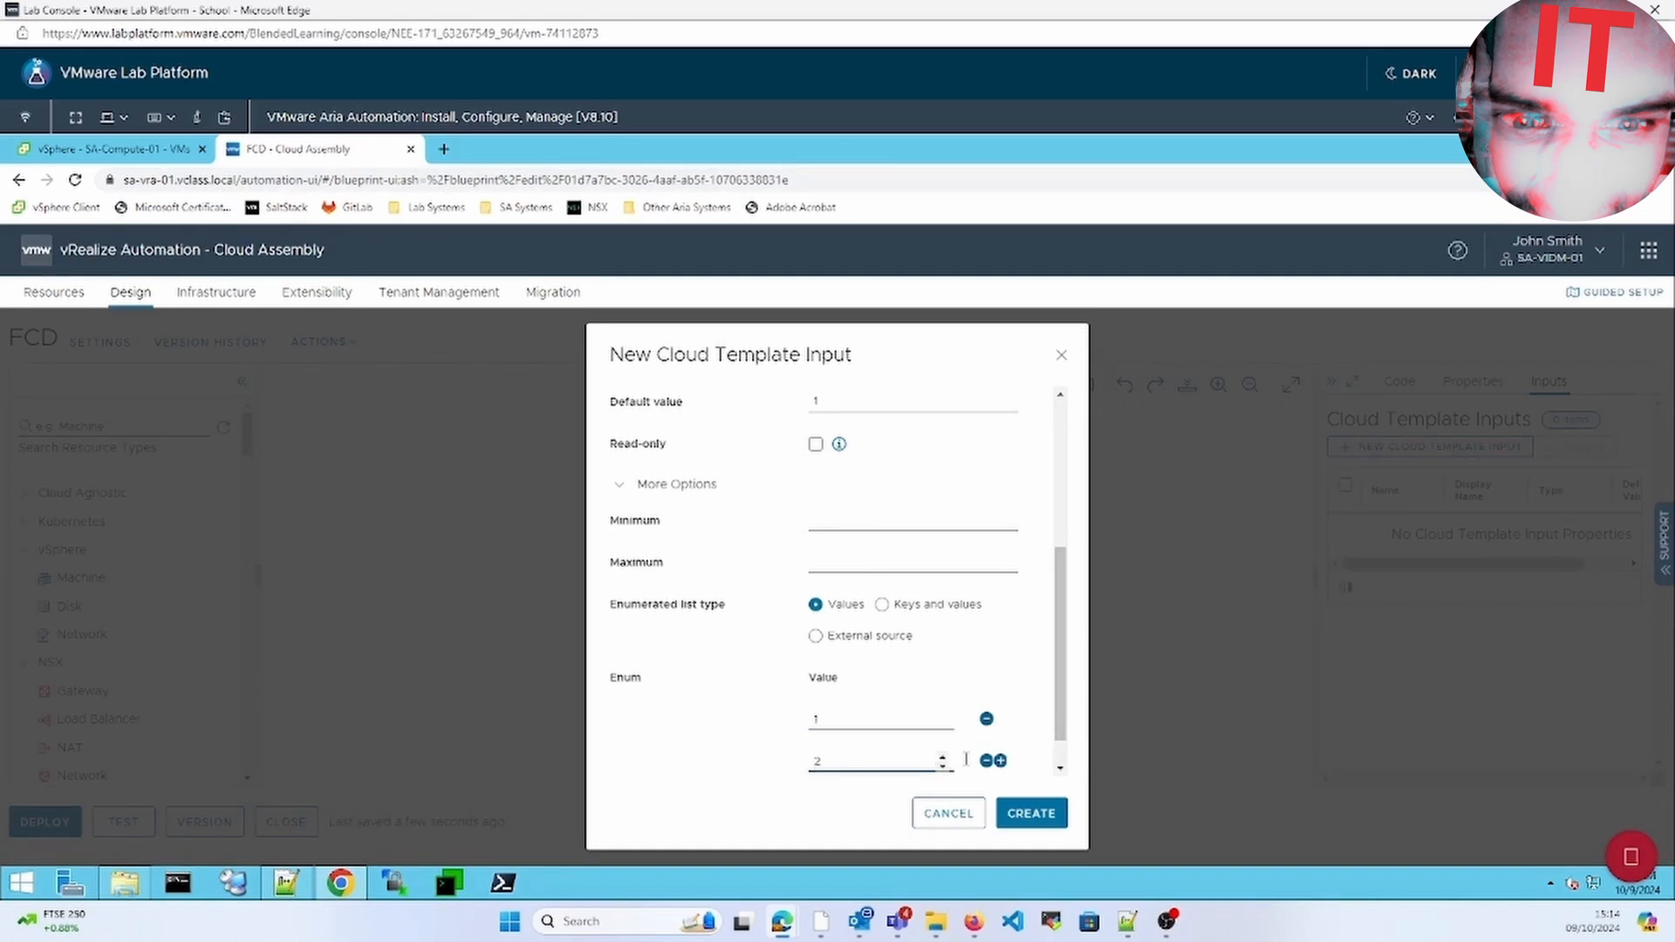
pyautogui.click(1001, 762)
pyautogui.scroll(-2, 1065, 759)
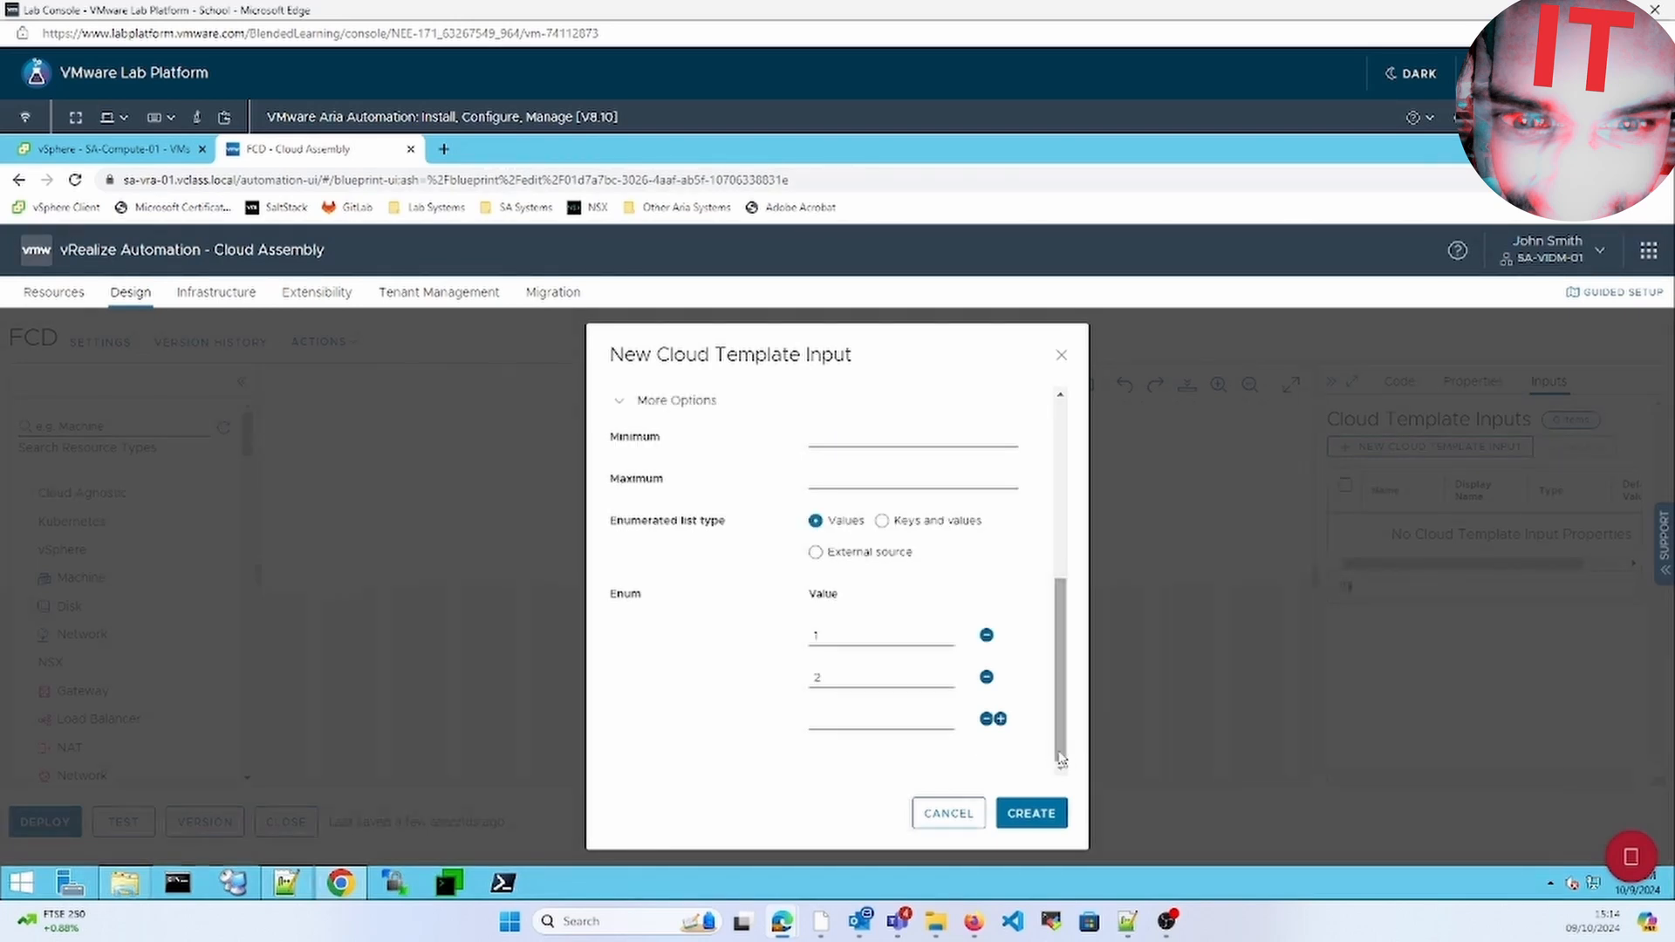
pyautogui.click(907, 722)
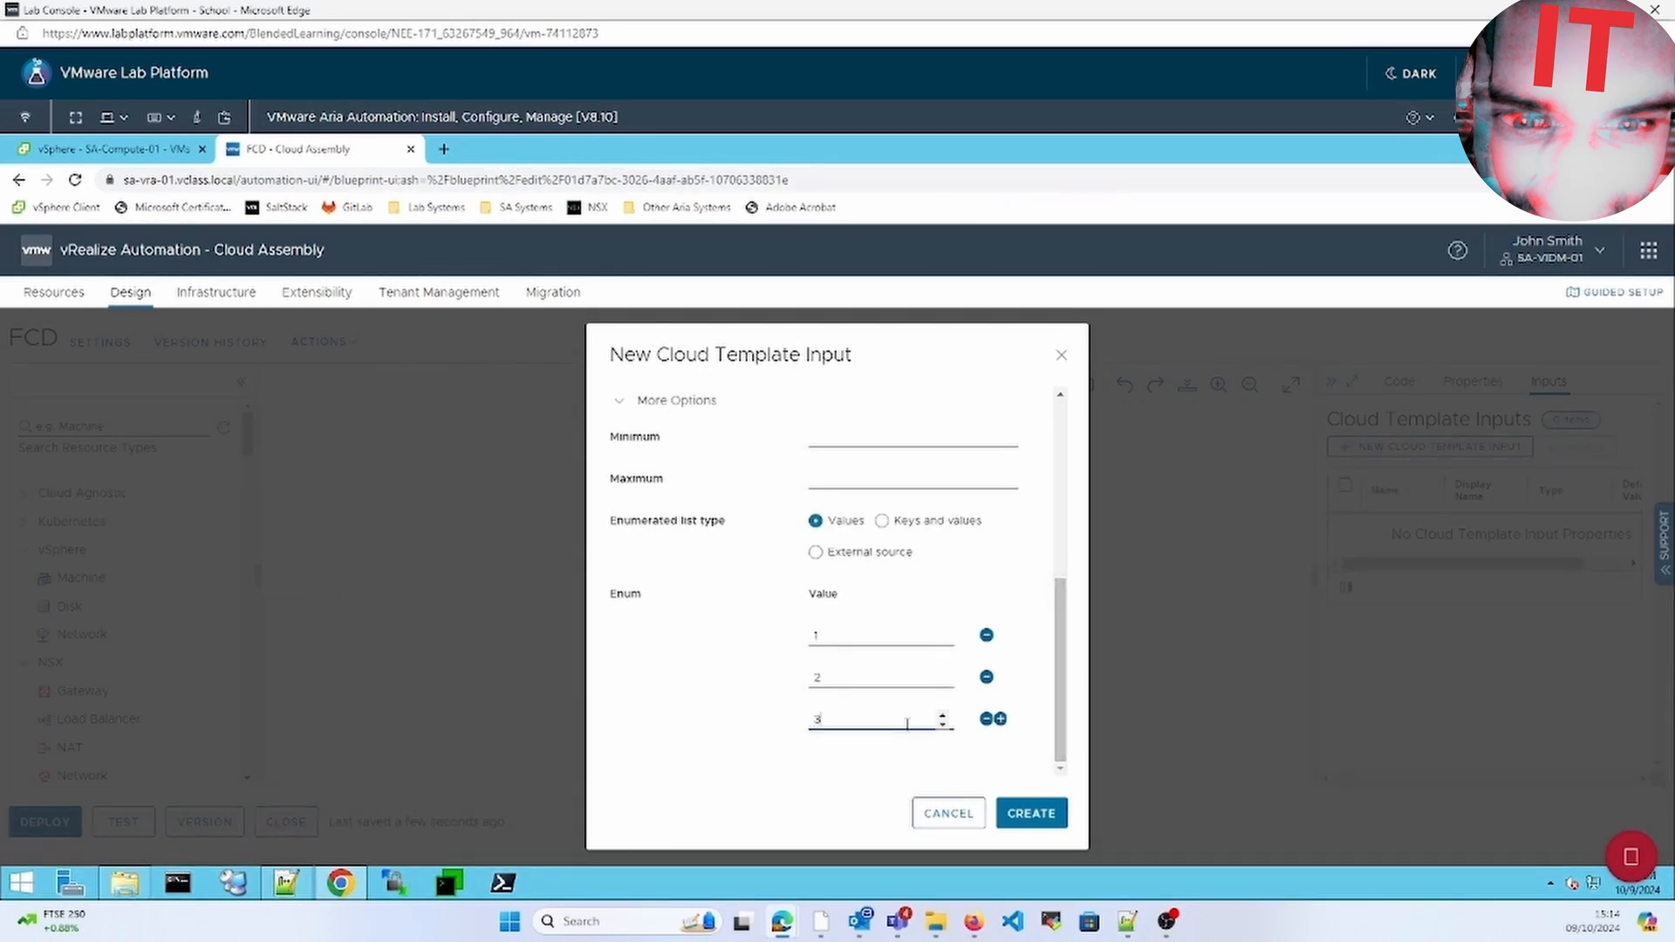
pyautogui.write('3')
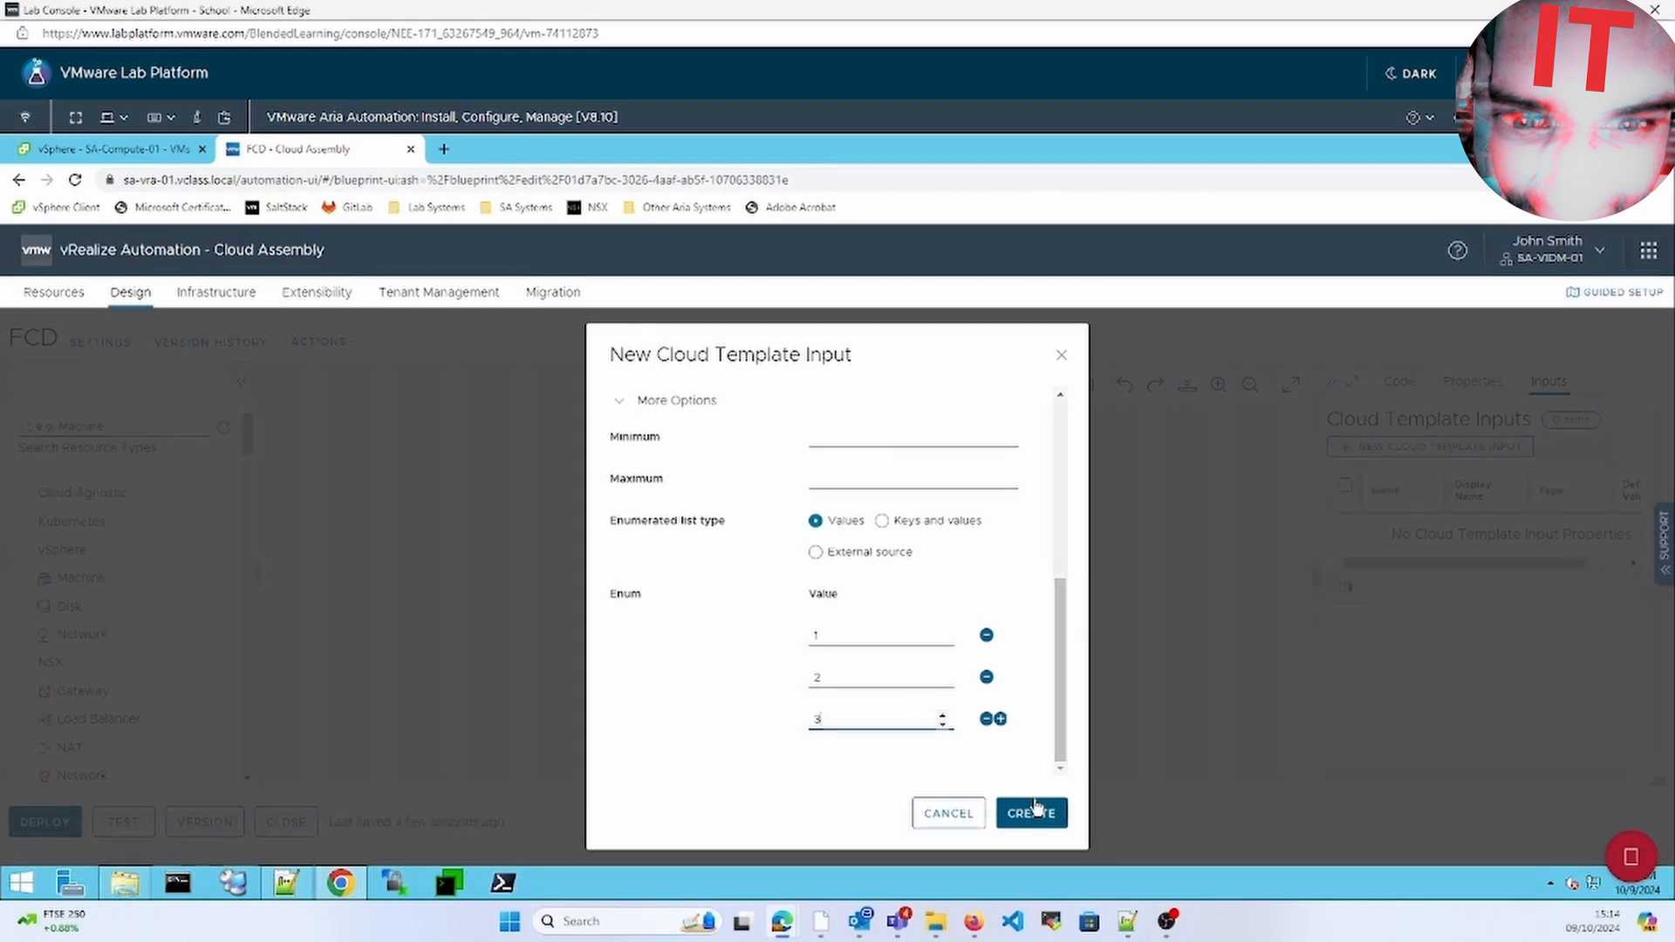
pyautogui.click(1035, 811)
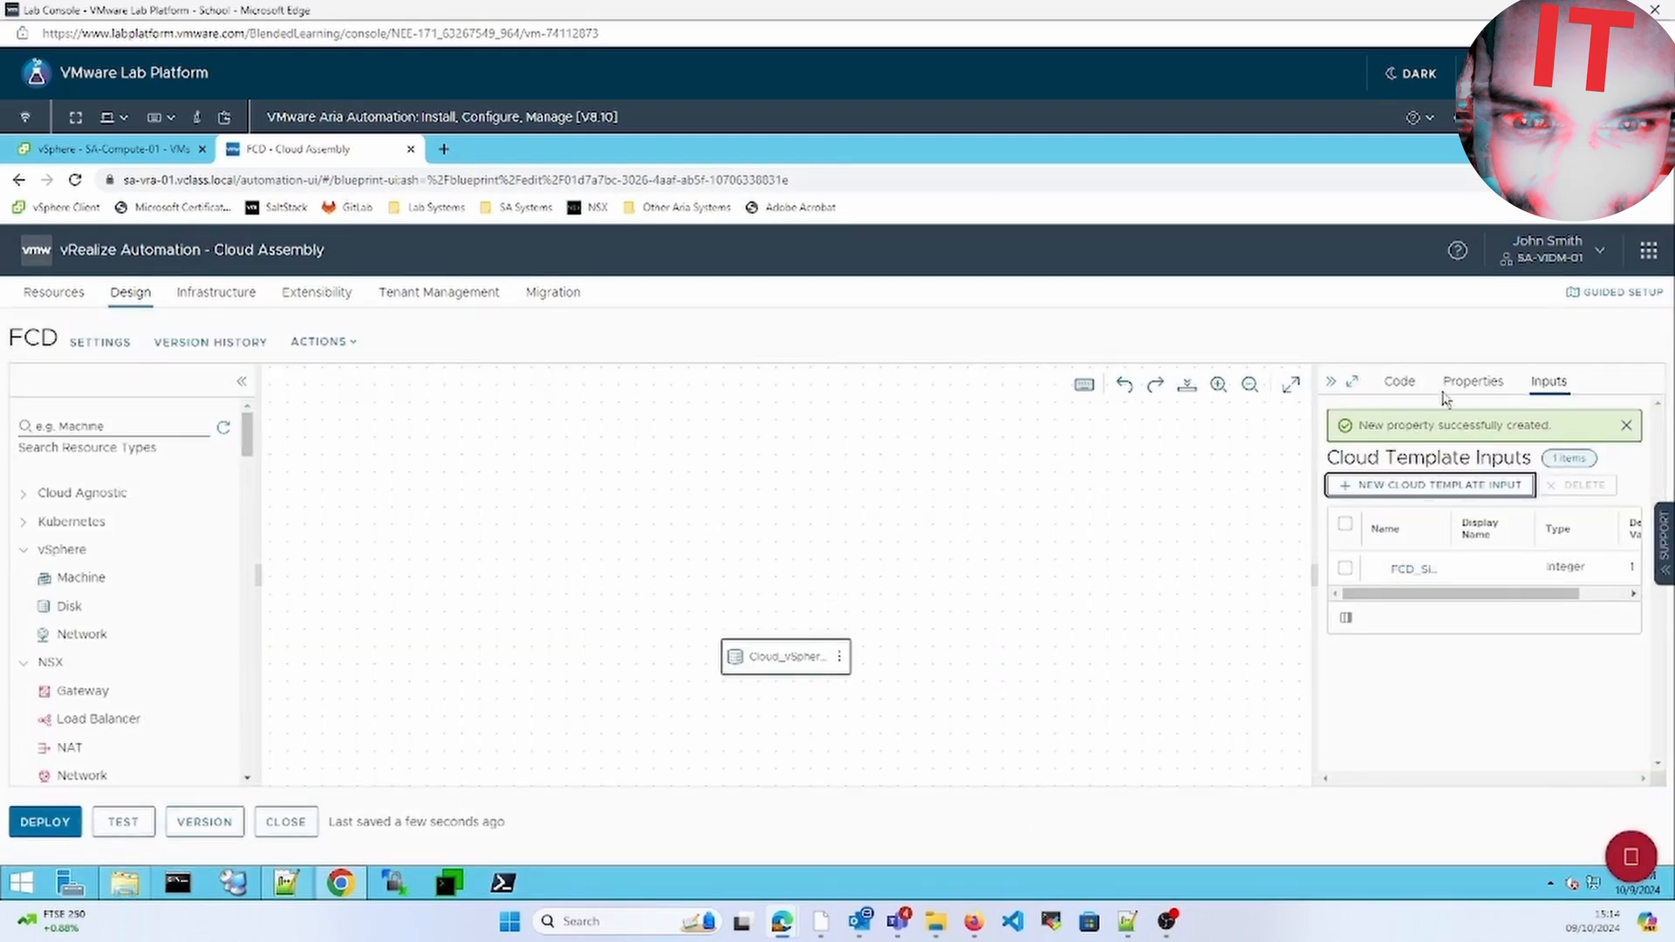
# Replace the disk's Capacity value 1 with an ${input:...} reference to FCD_Size in the raw editor
pyautogui.click(1416, 387)
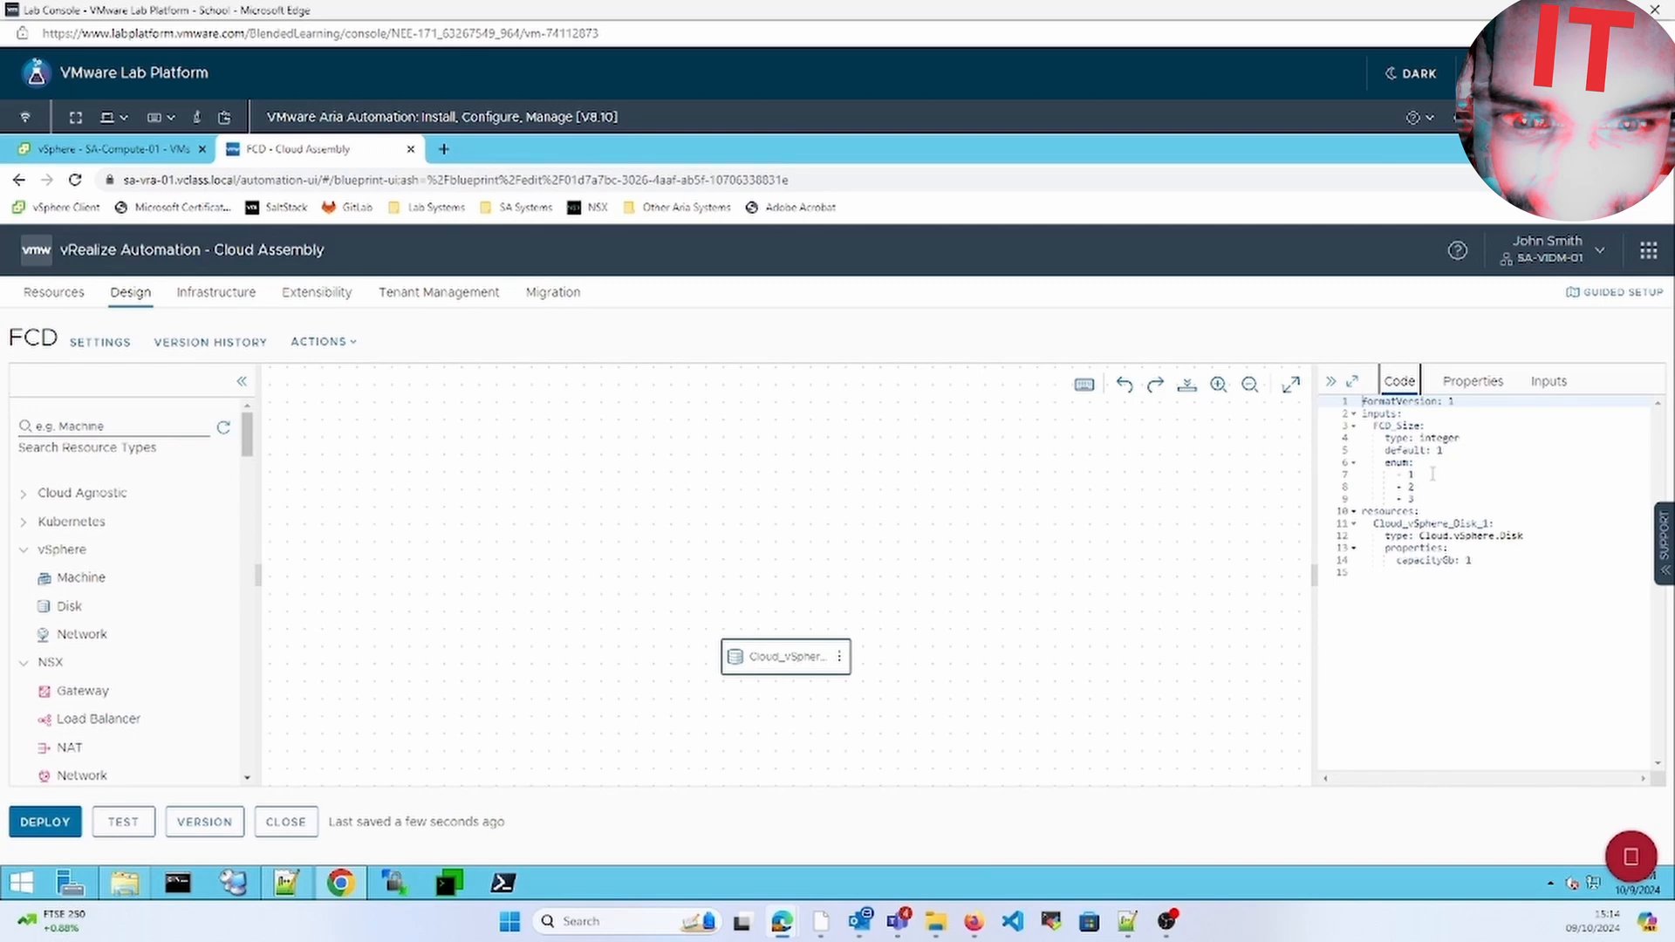
pyautogui.click(1454, 381)
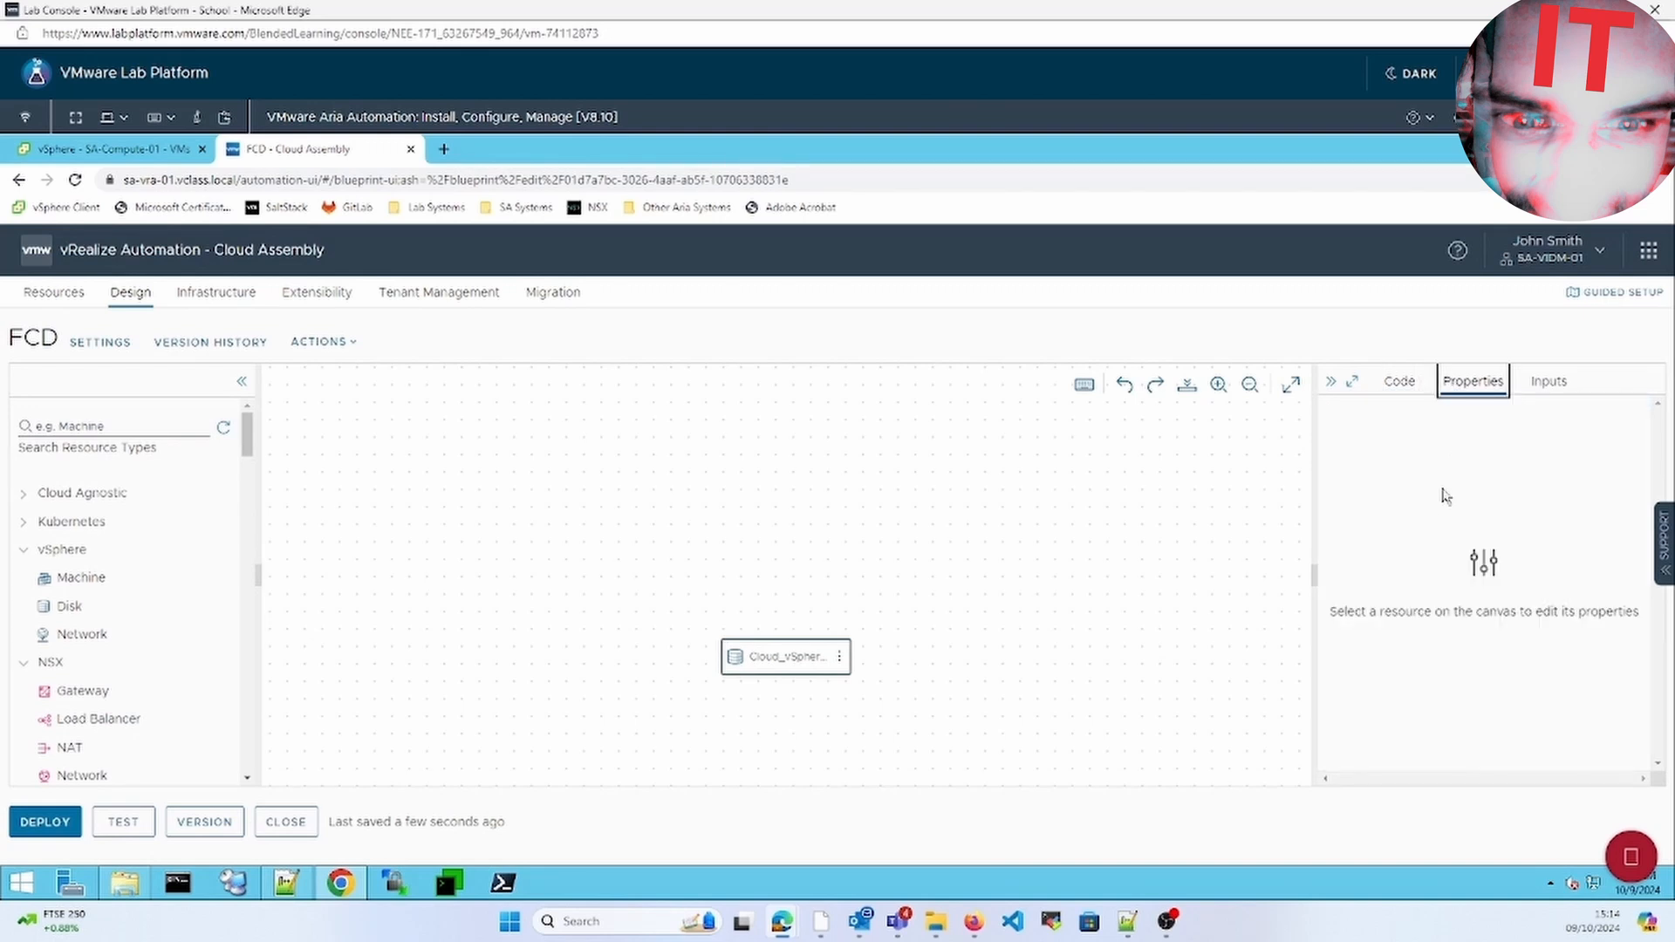
pyautogui.click(815, 656)
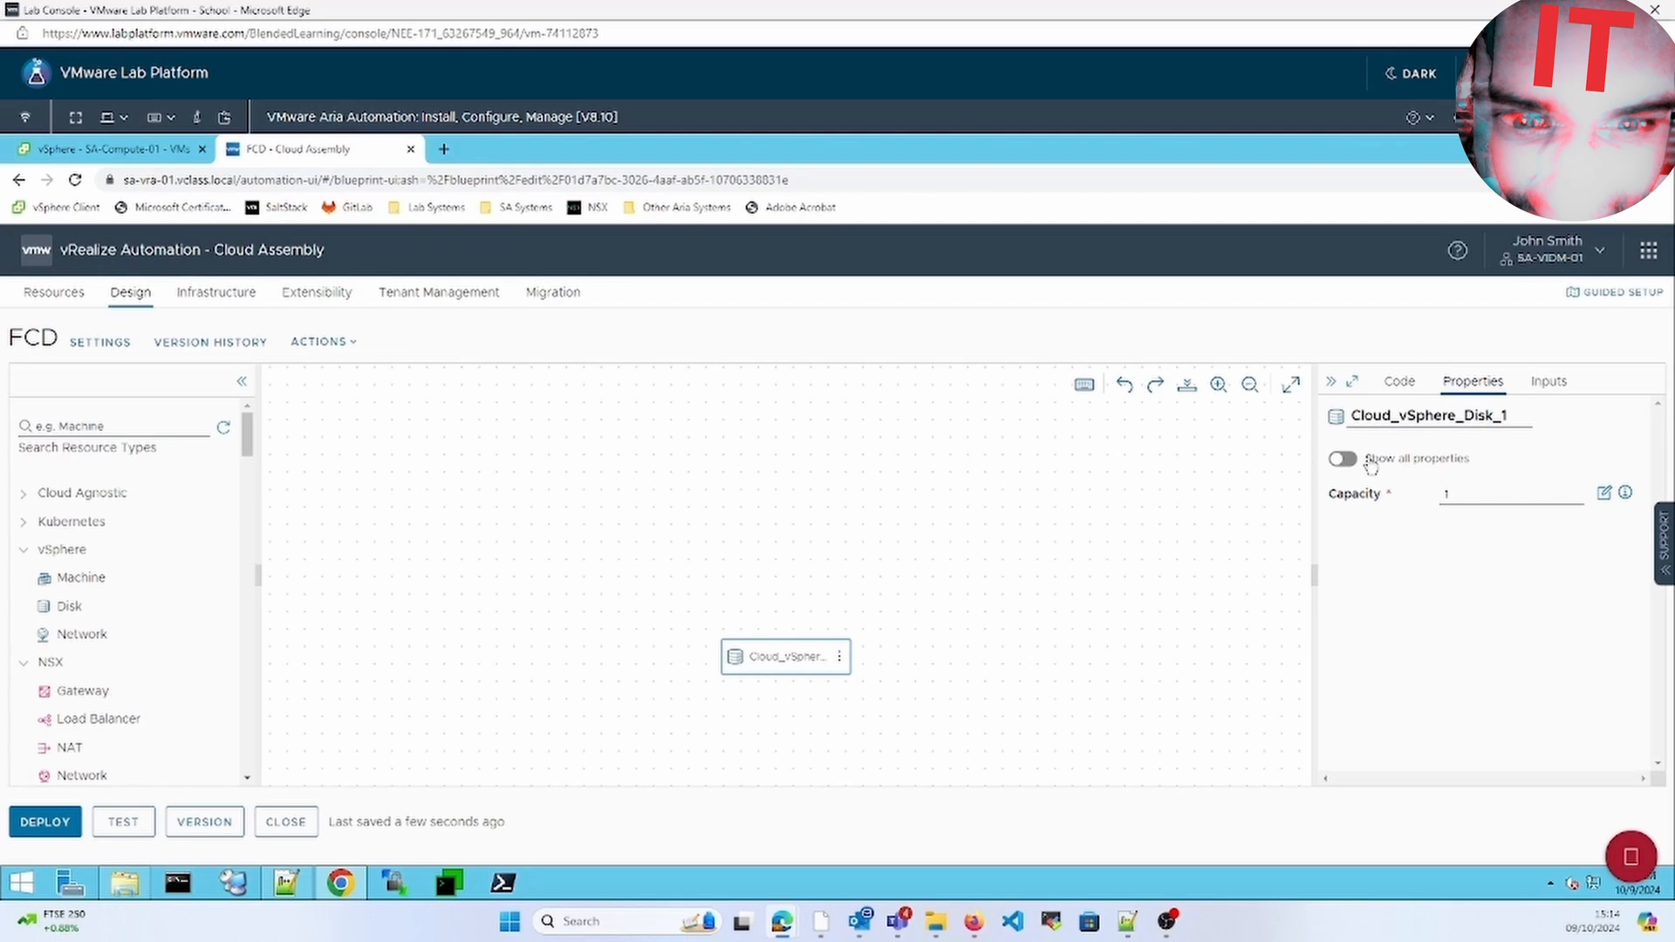
pyautogui.click(1604, 494)
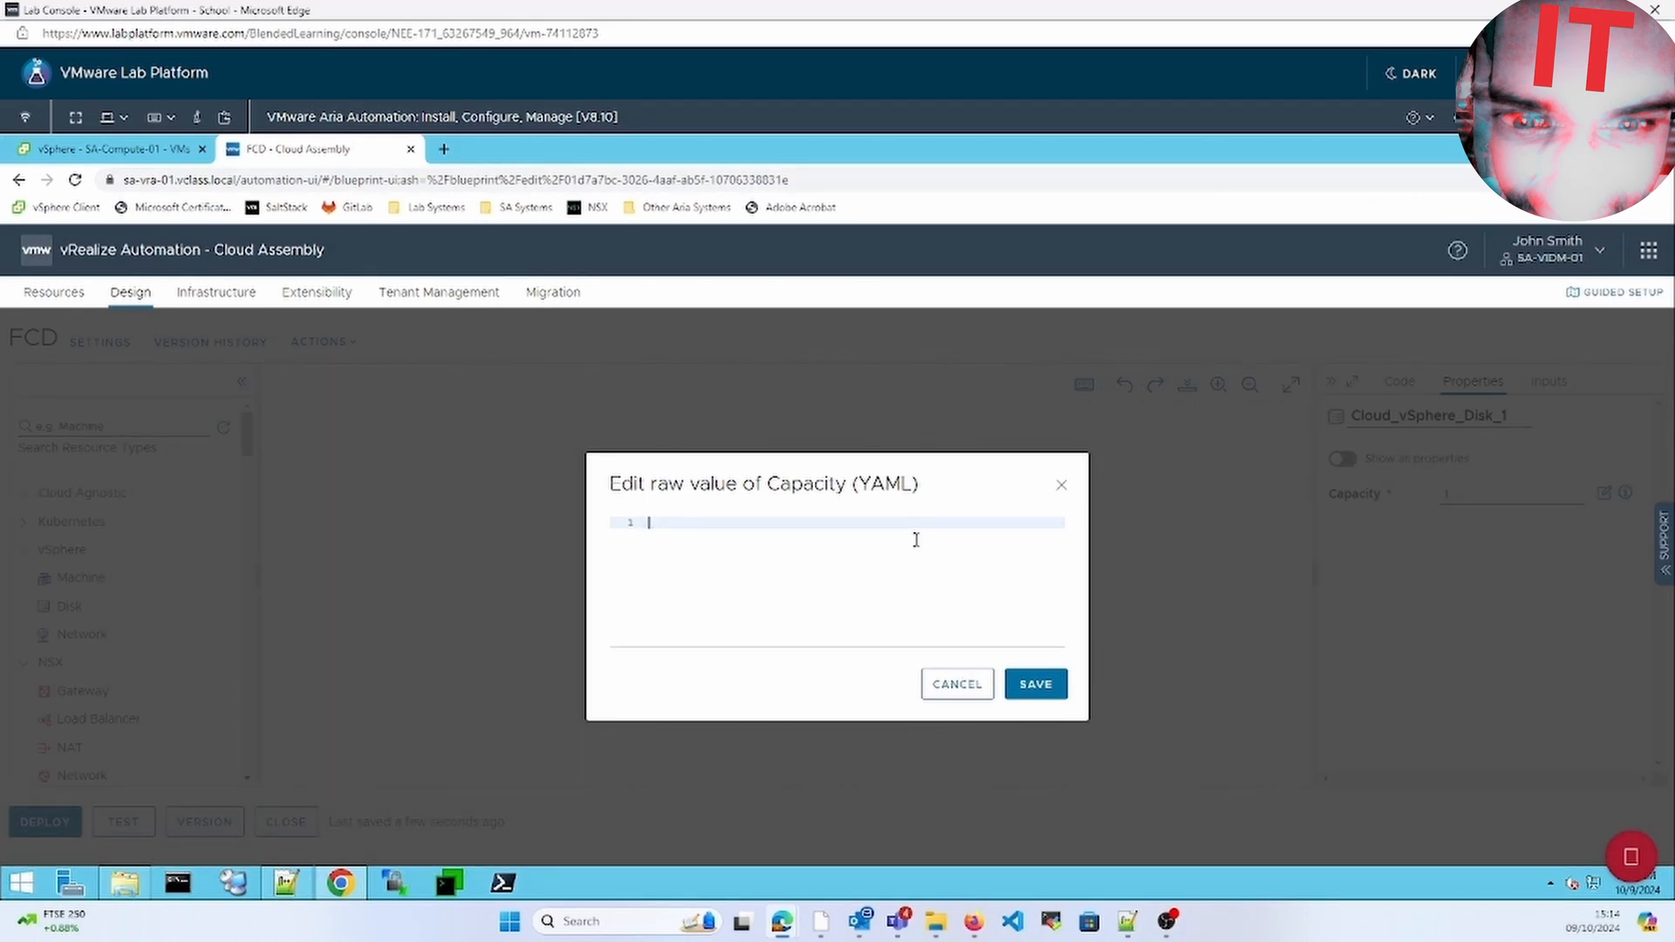
pyautogui.write('${in')
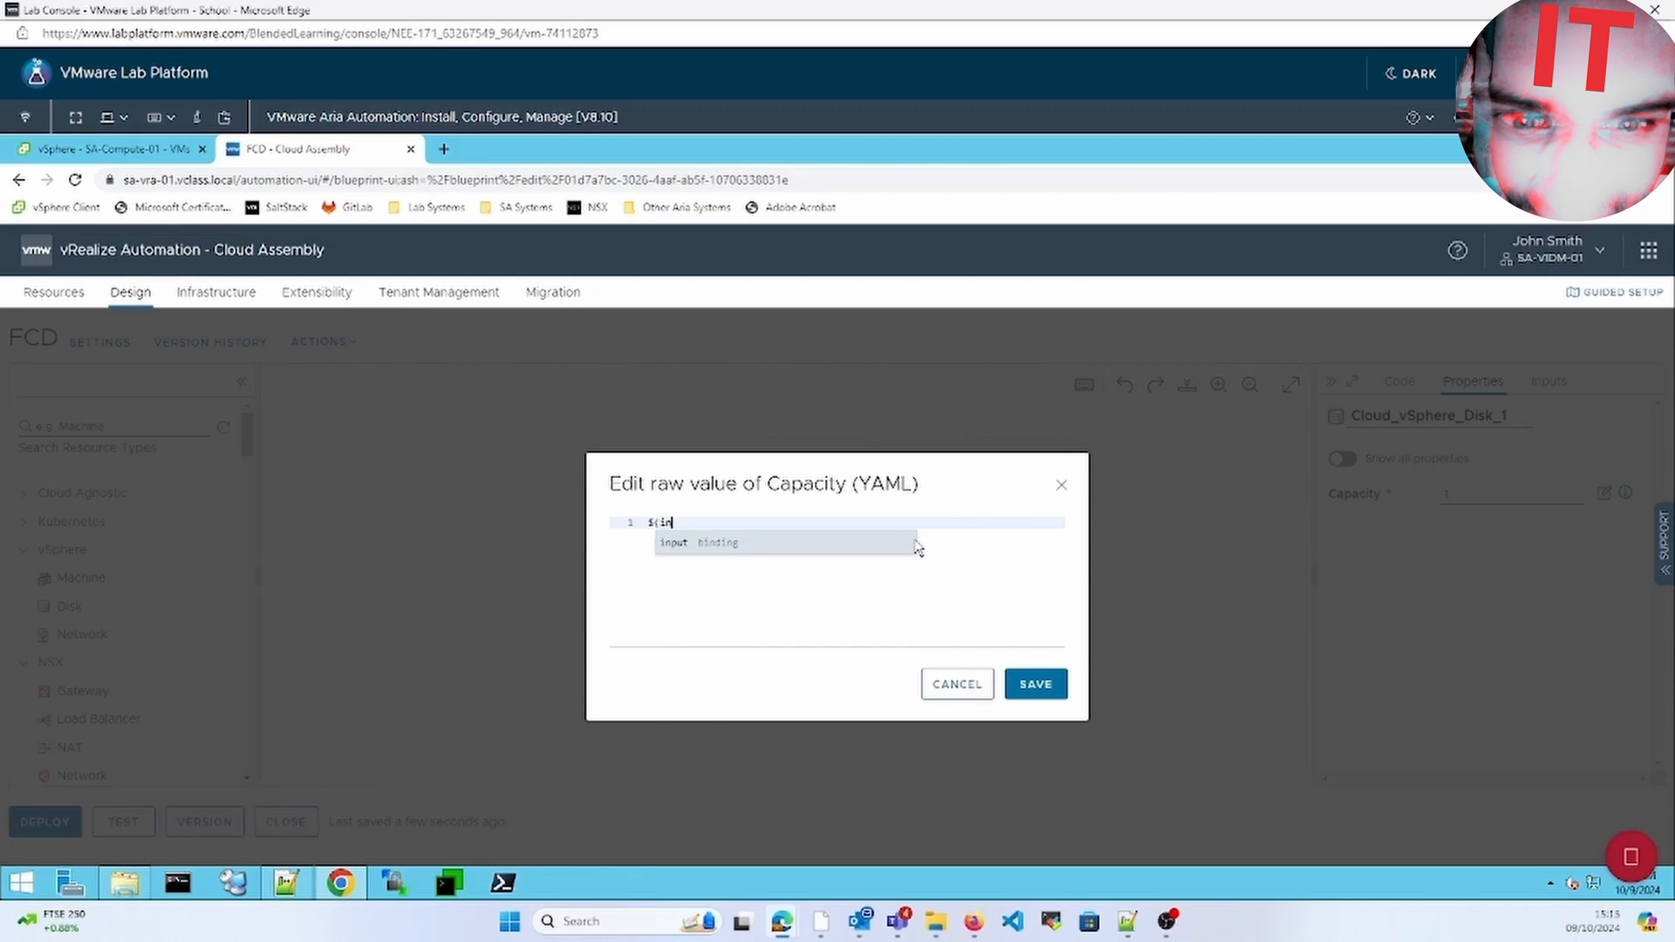
pyautogui.write('put:')
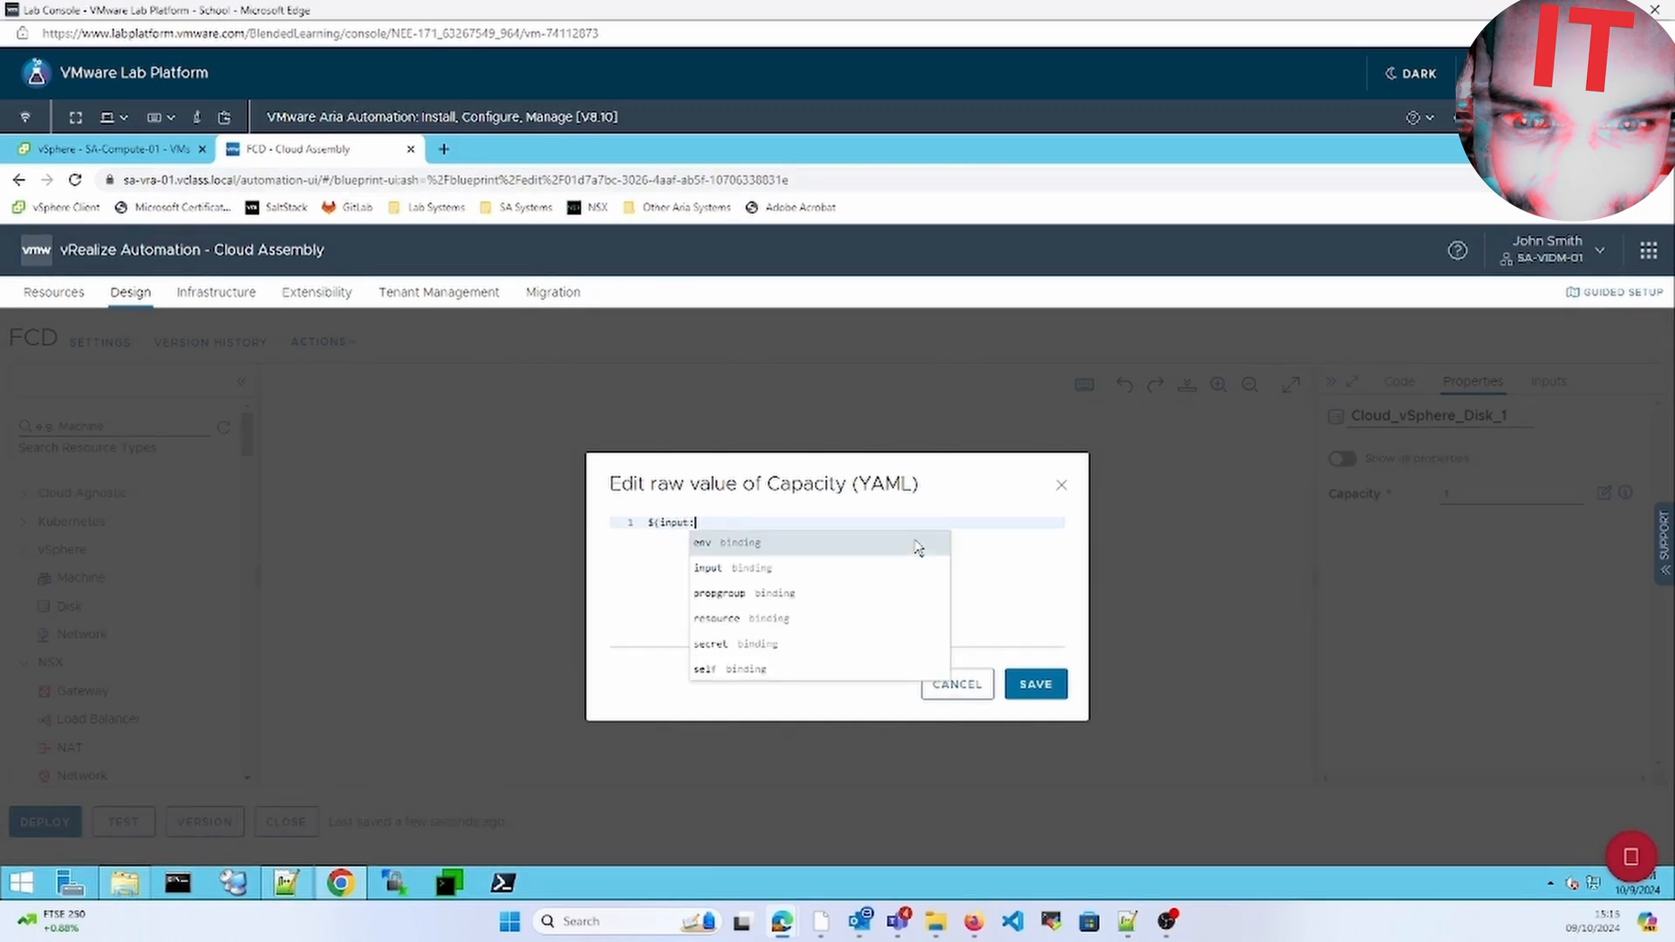
pyautogui.write('FCD_')
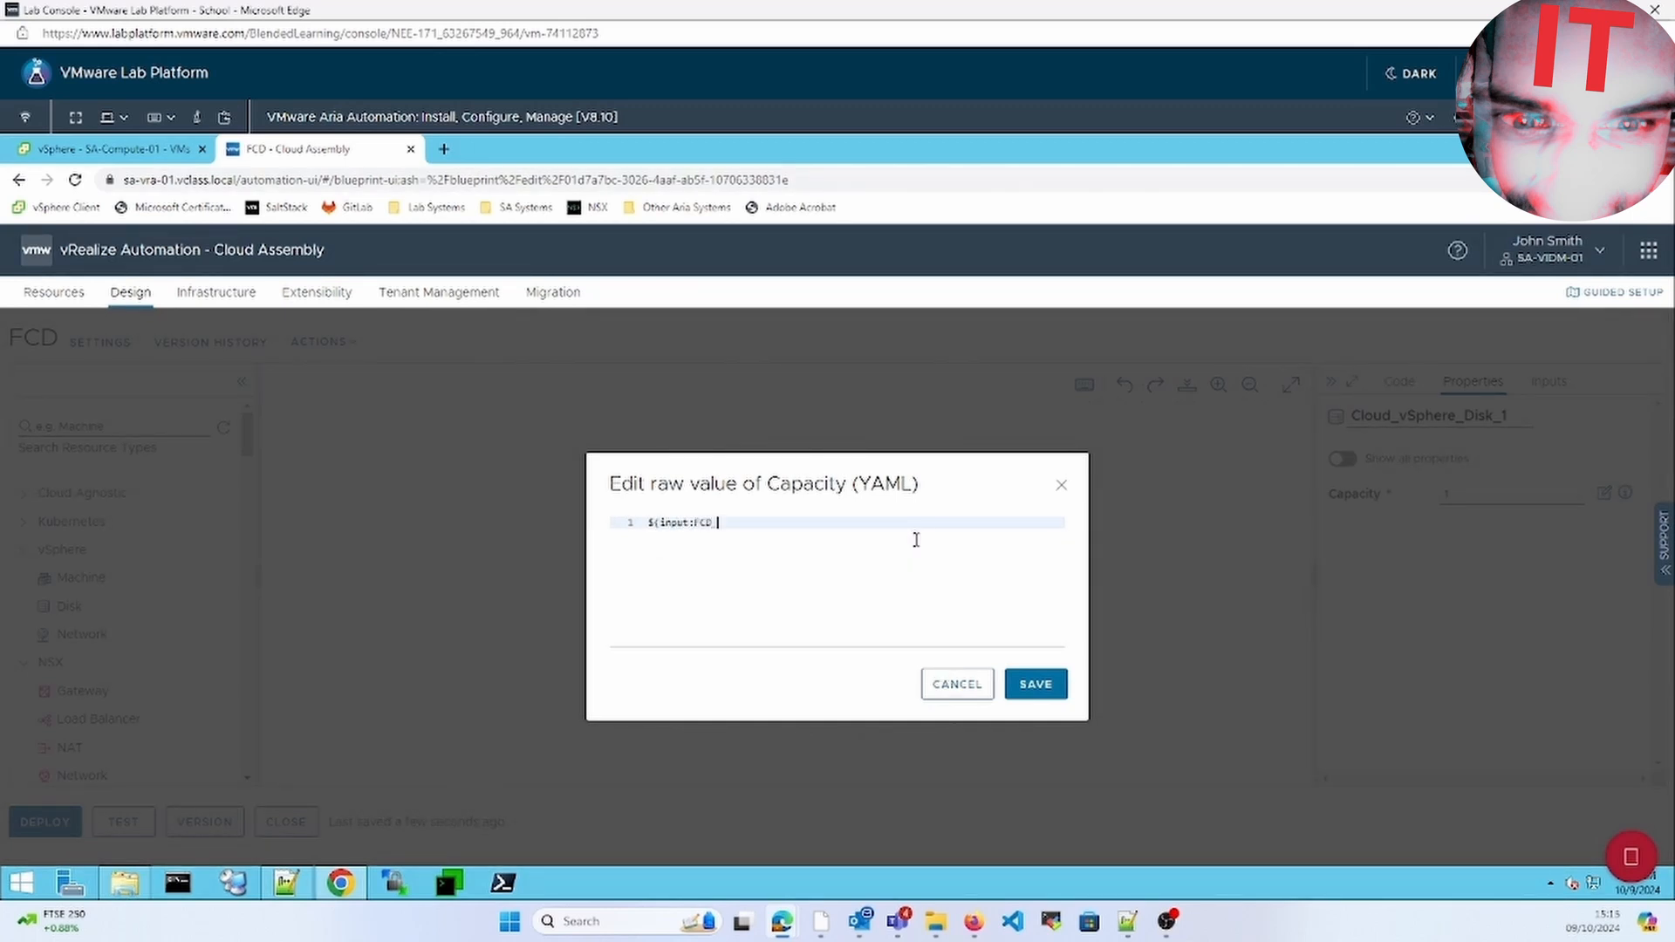
pyautogui.write('CD_Size}')
# Save the FCD_Size binding as the disk capacity and review the template inputs
pyautogui.click(1039, 684)
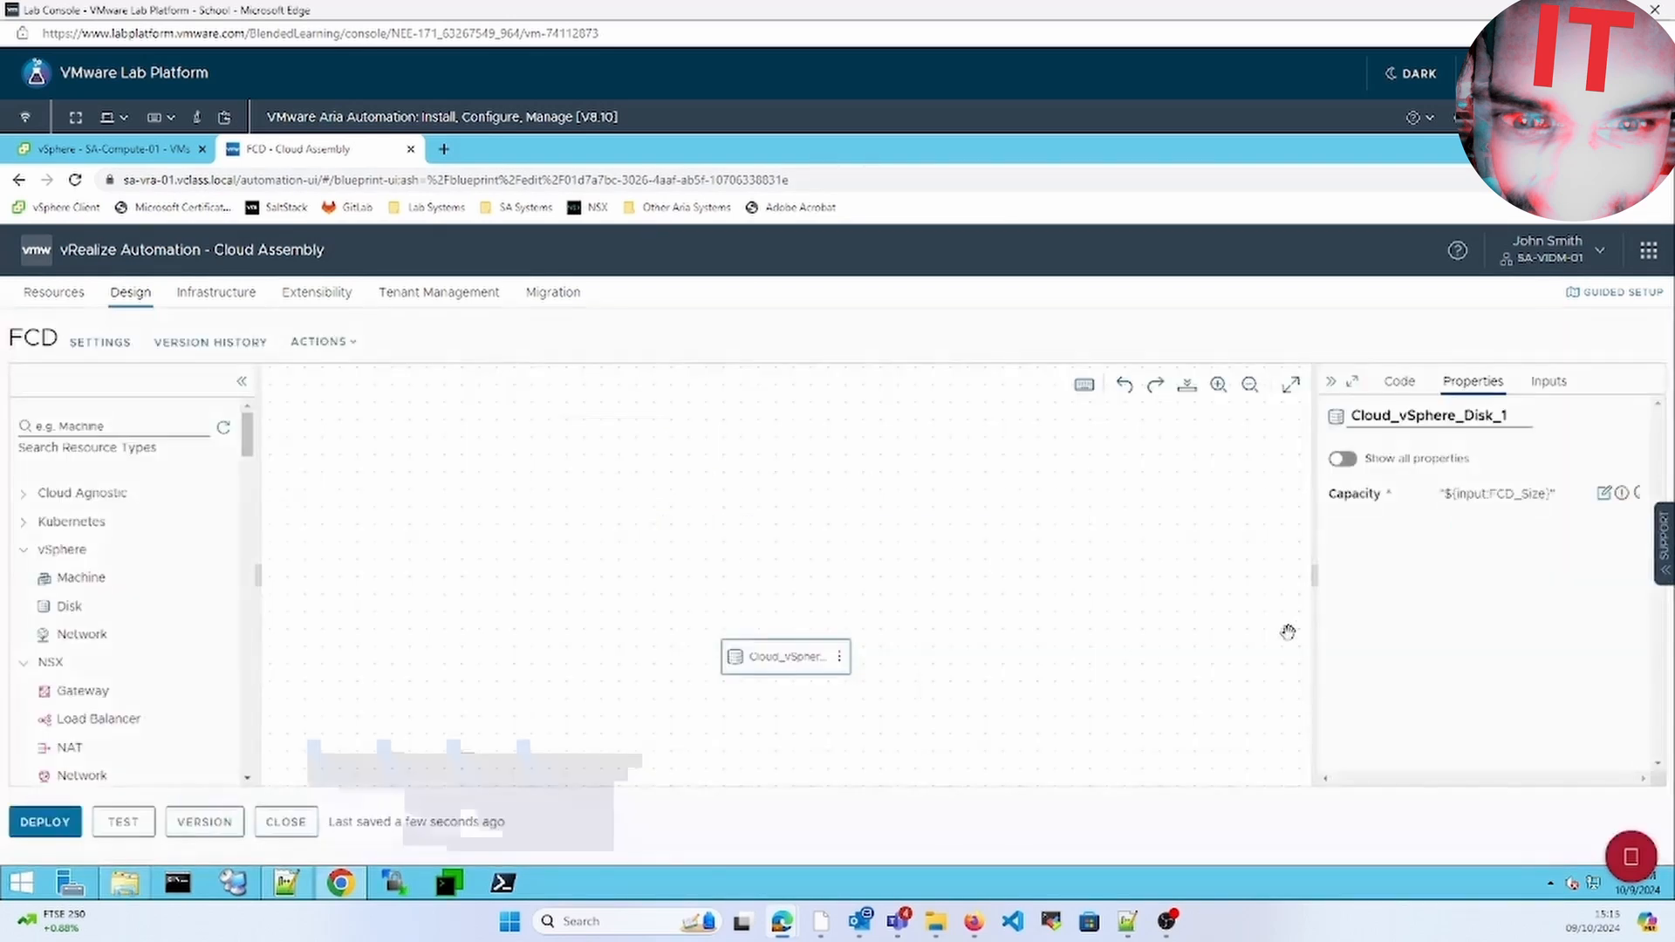
pyautogui.click(1540, 389)
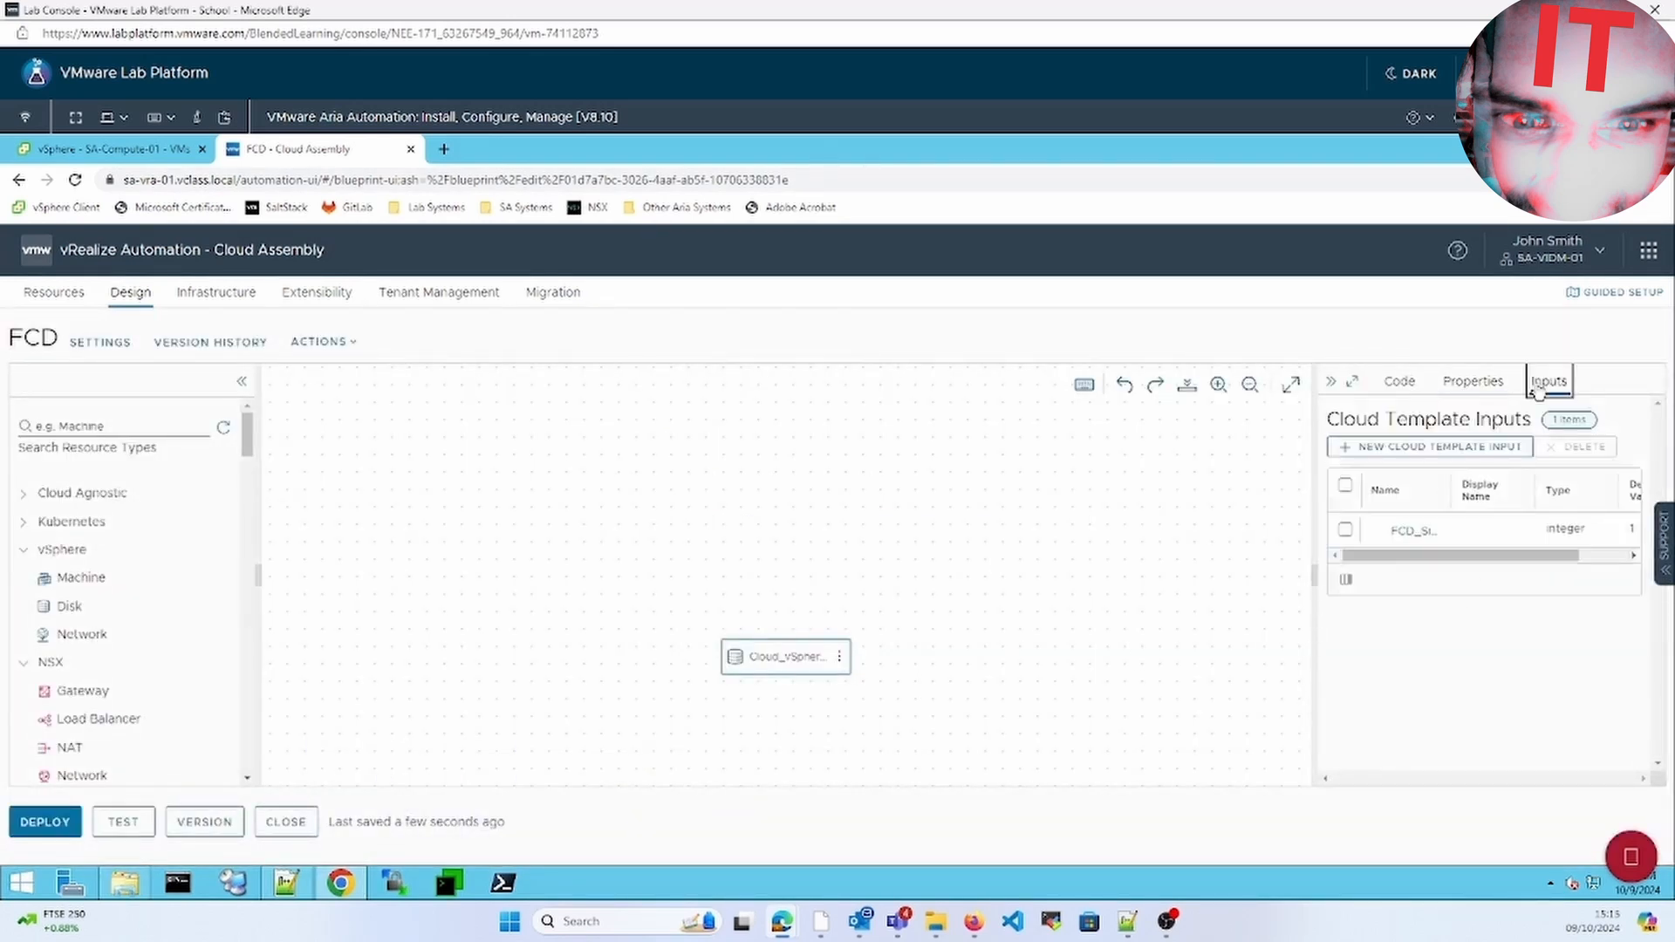
pyautogui.click(1494, 384)
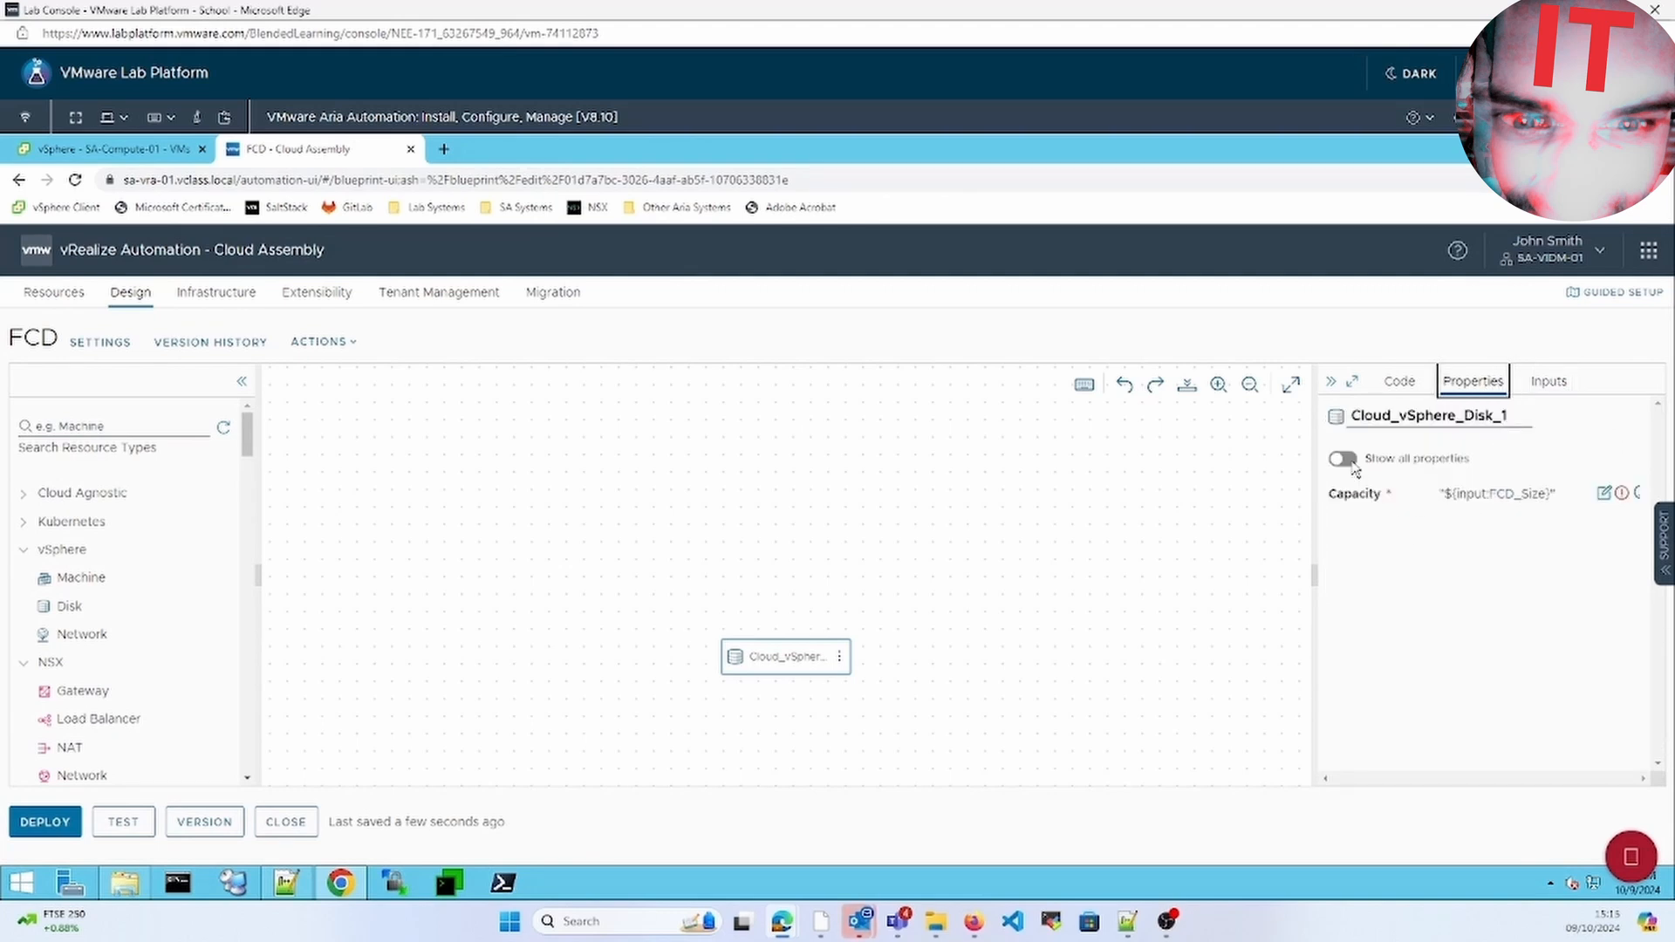
# Show all disk properties and set the tag storage:fcd through the raw YAML editor
pyautogui.click(1343, 460)
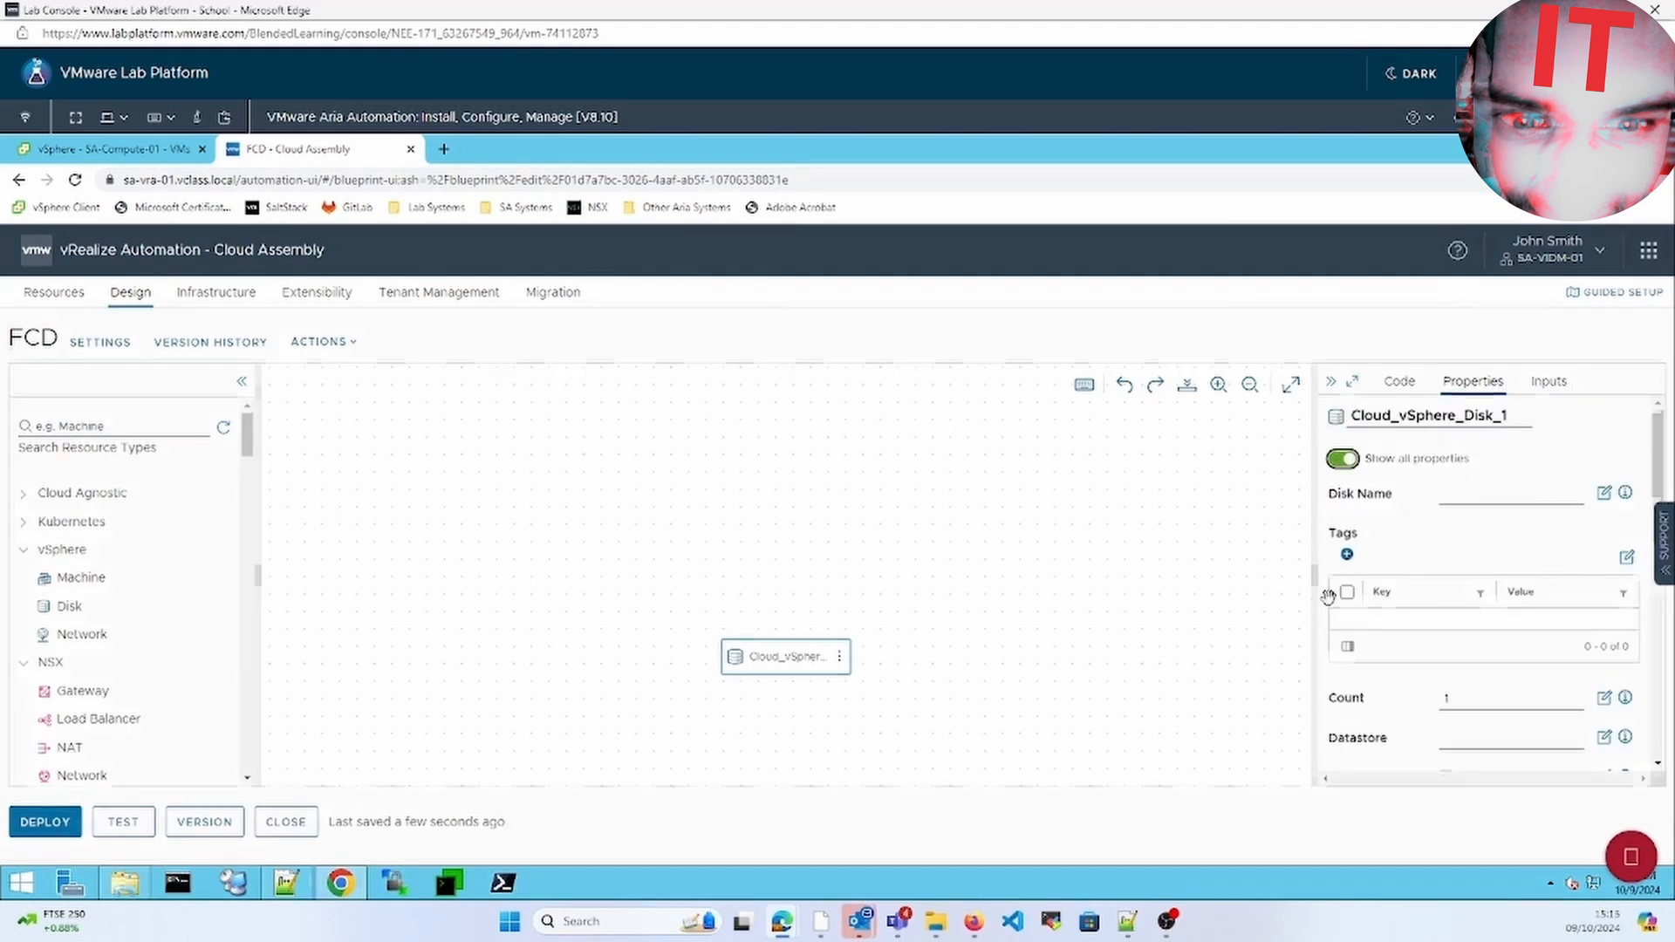
pyautogui.moveTo(1317, 599); pyautogui.dragTo(1200, 587)
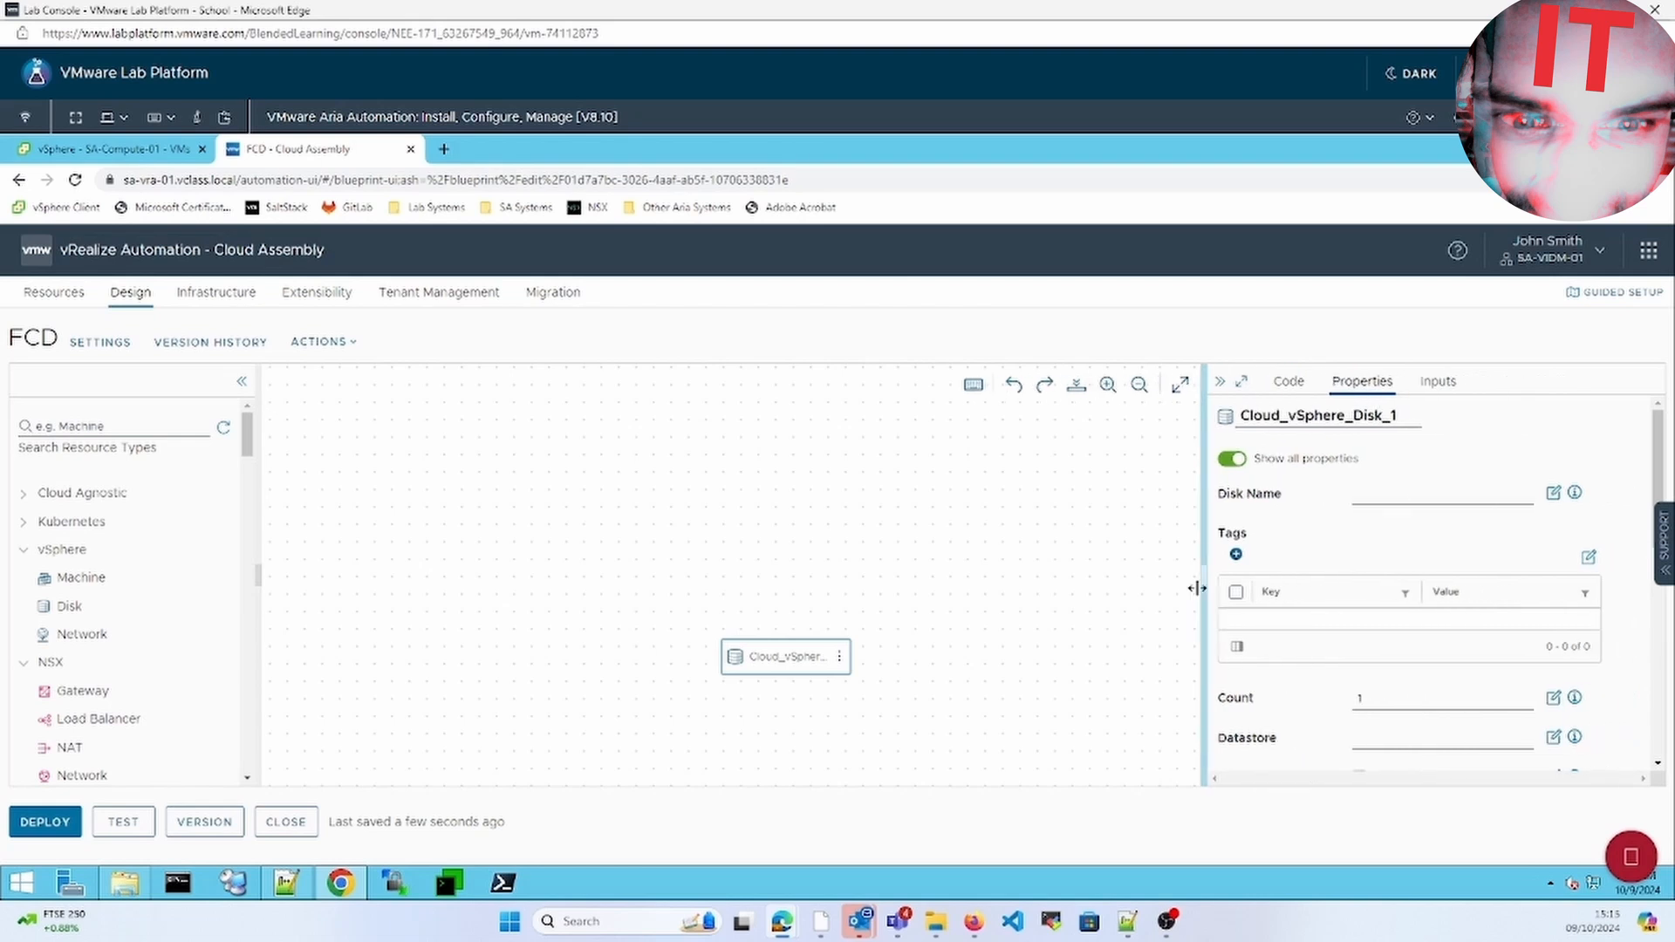
pyautogui.click(1231, 553)
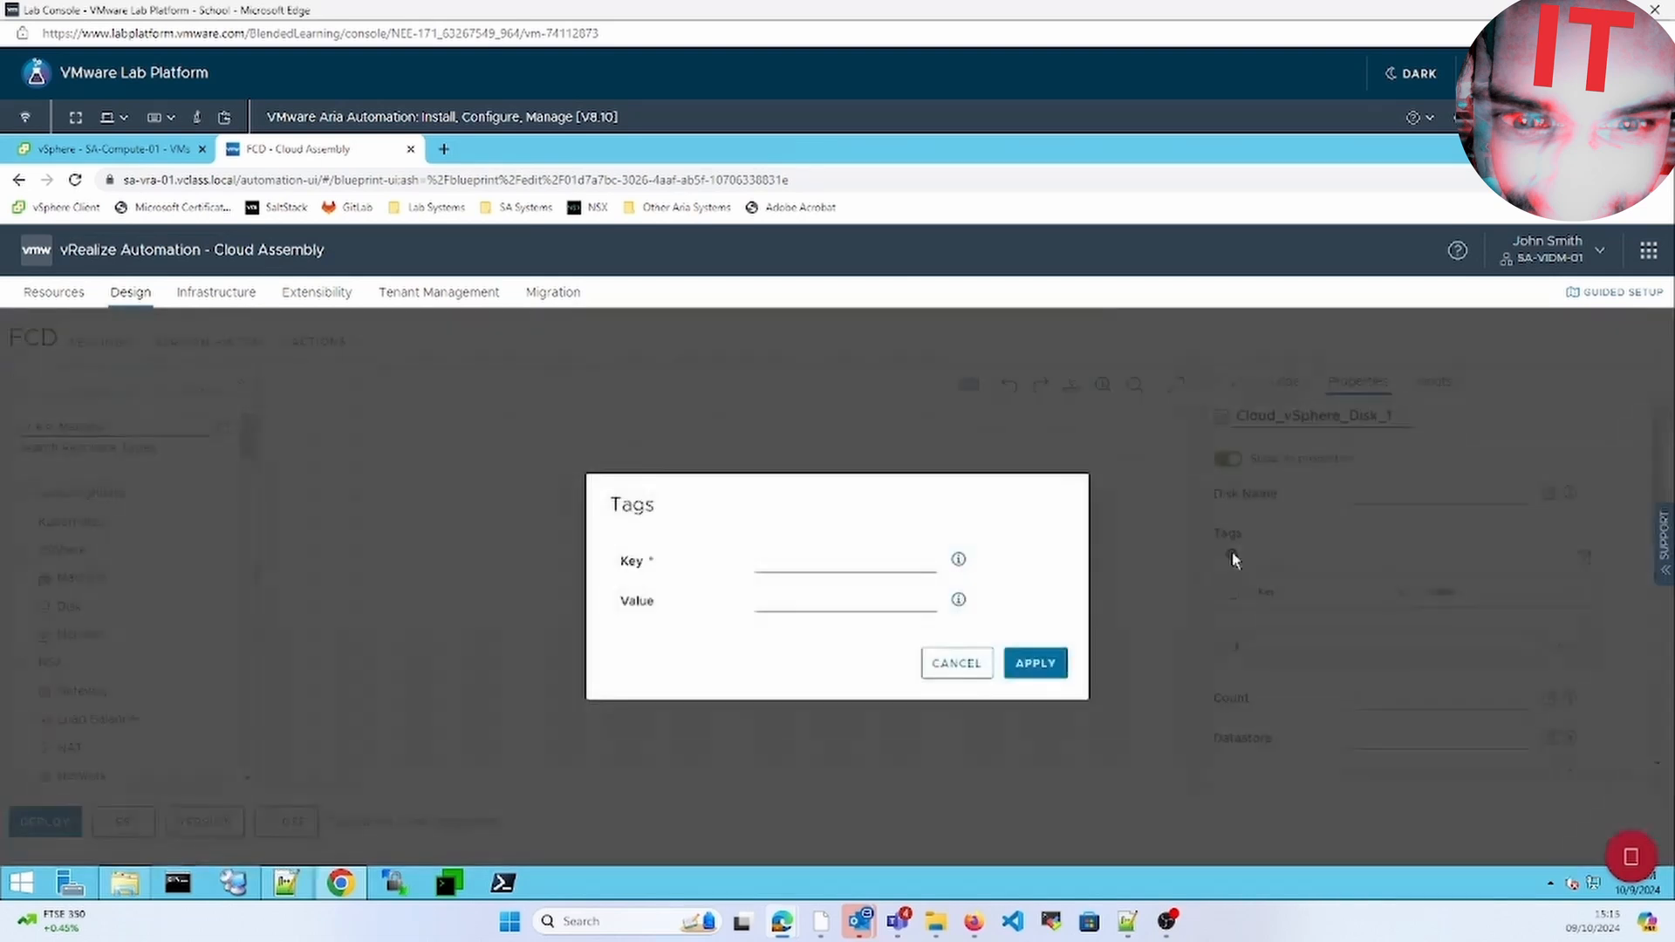
pyautogui.click(957, 663)
pyautogui.click(1584, 556)
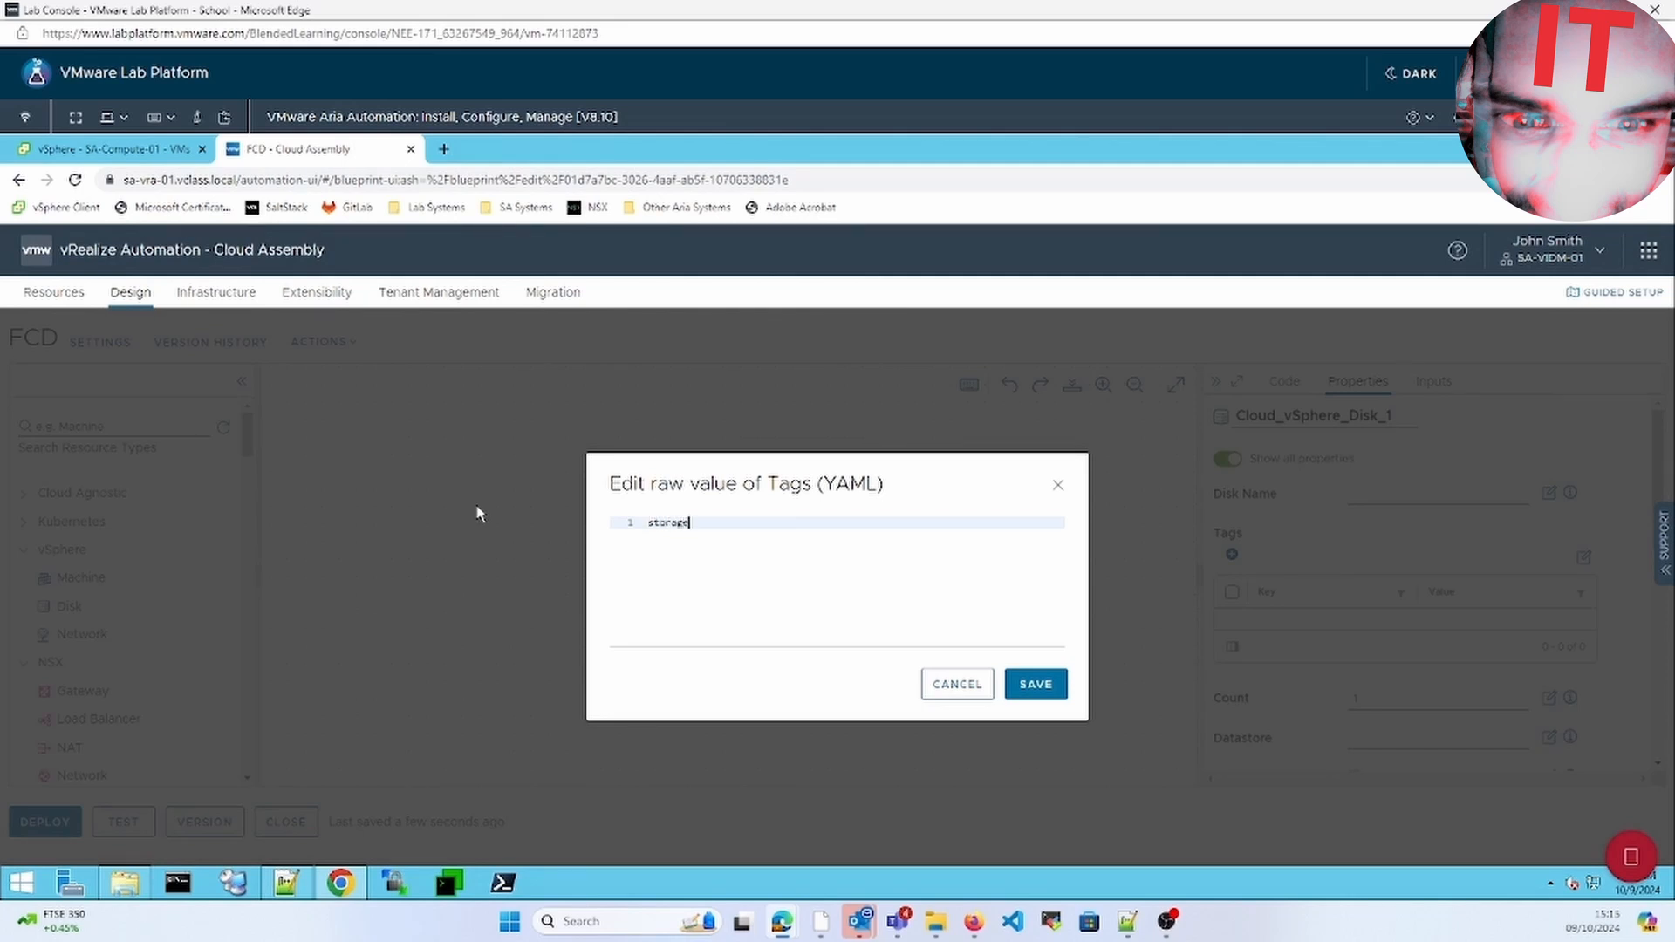
pyautogui.write(':fcd')
pyautogui.click(1036, 684)
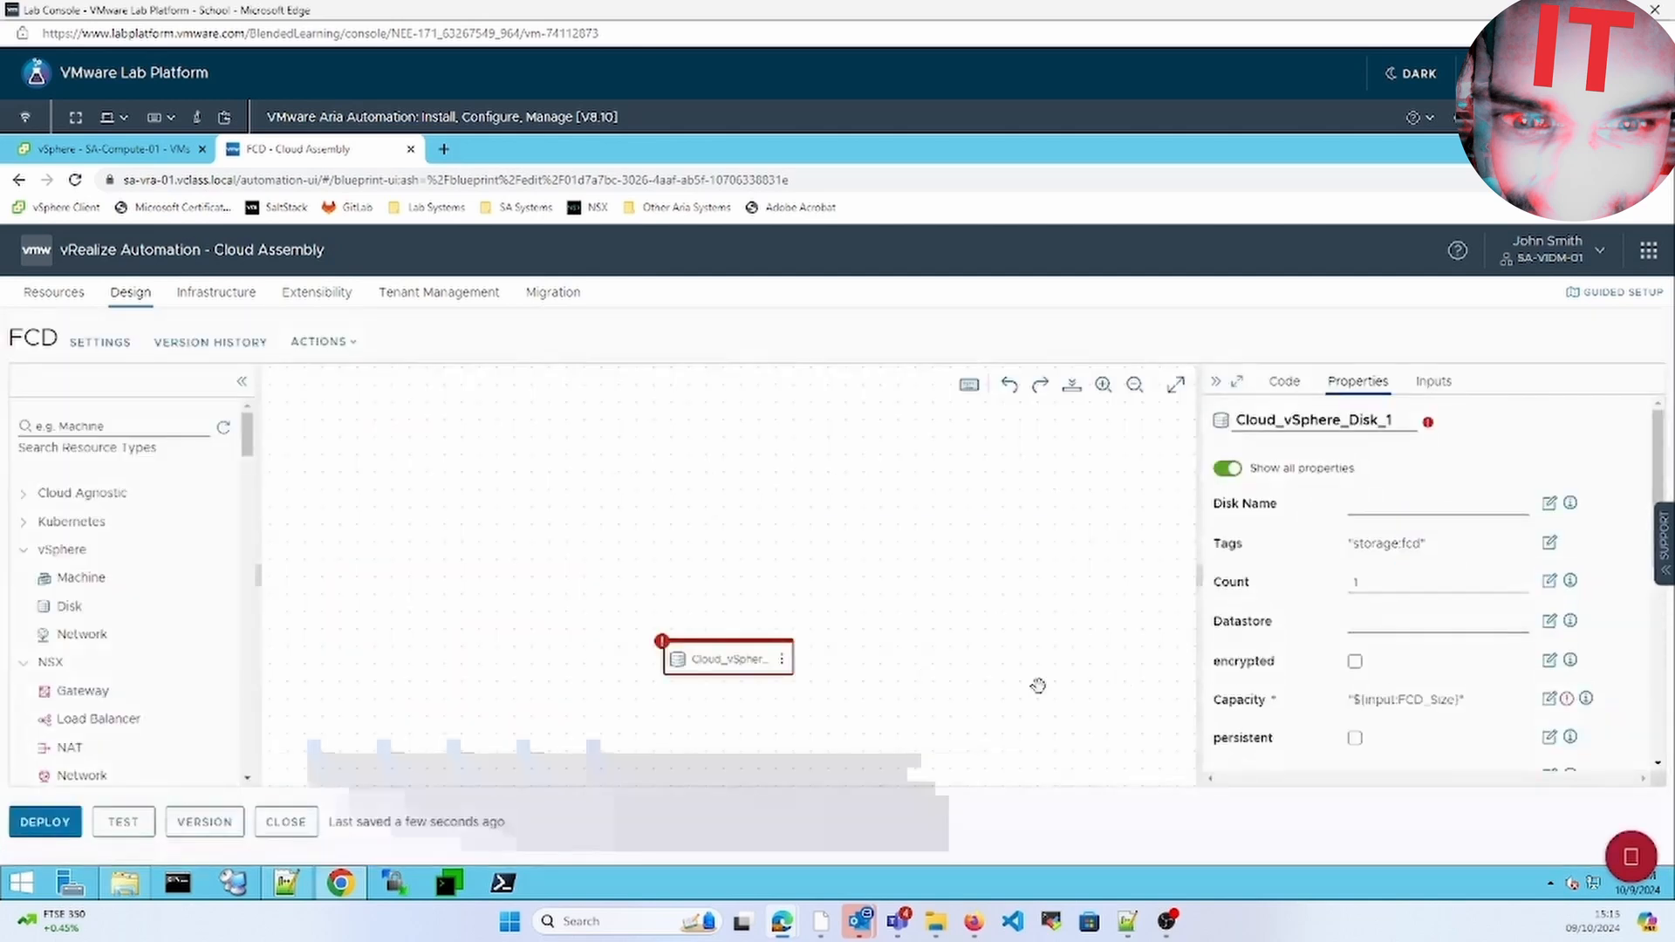
# Set the disk's Provisioning Type to thin
pyautogui.click(1440, 381)
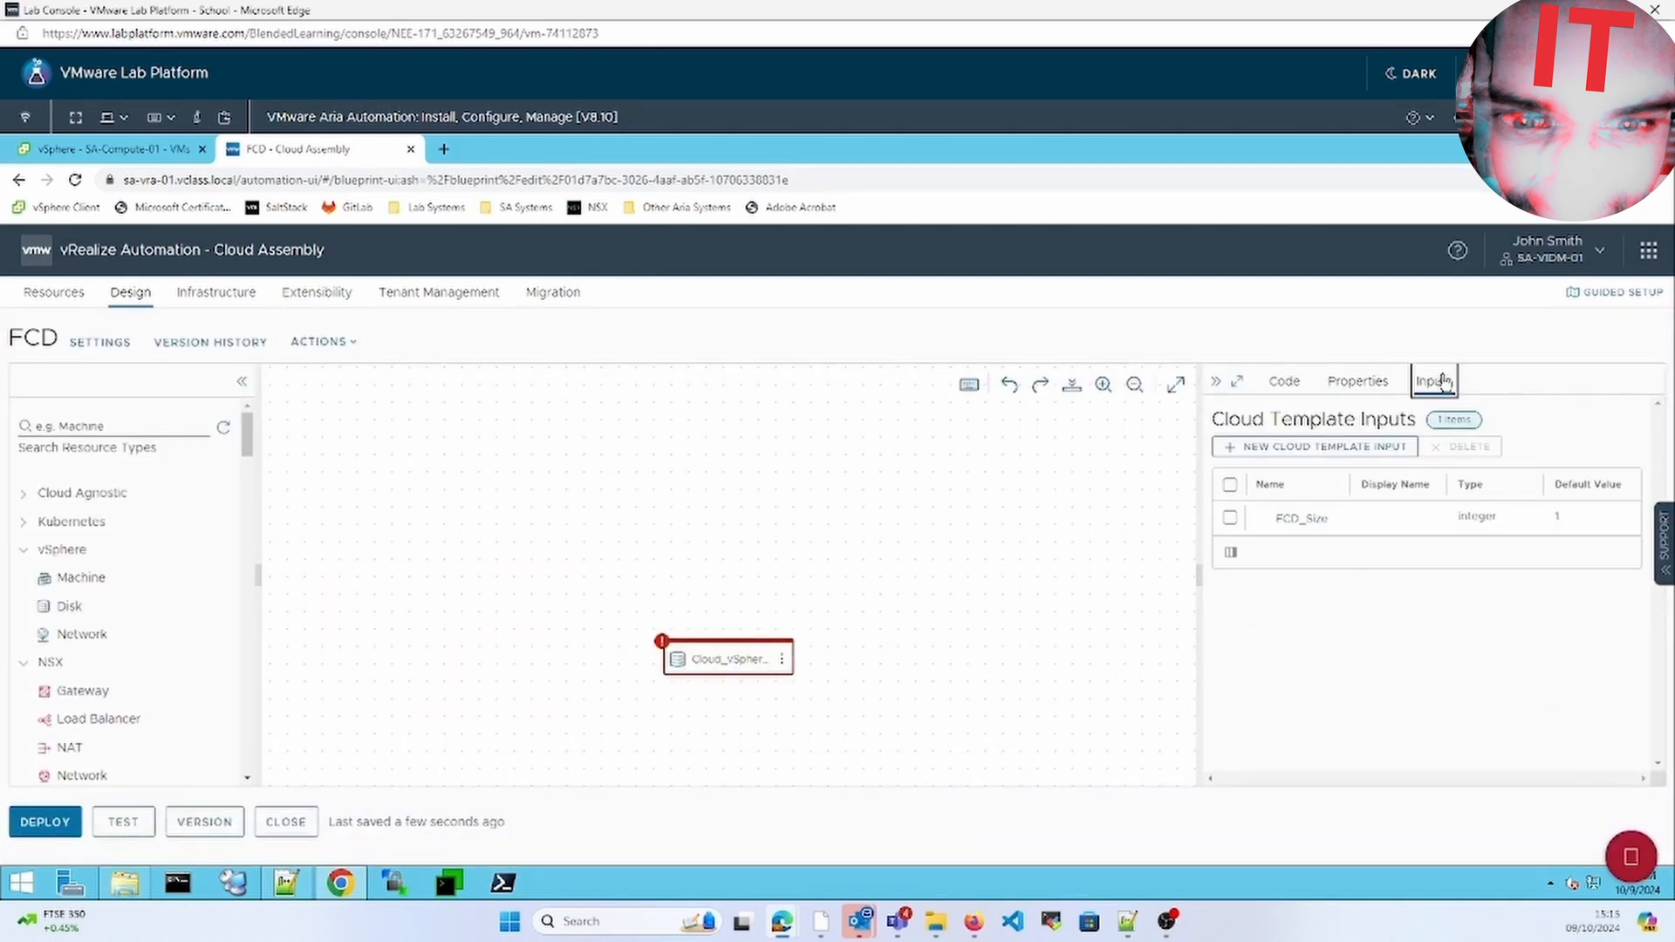
pyautogui.click(1284, 382)
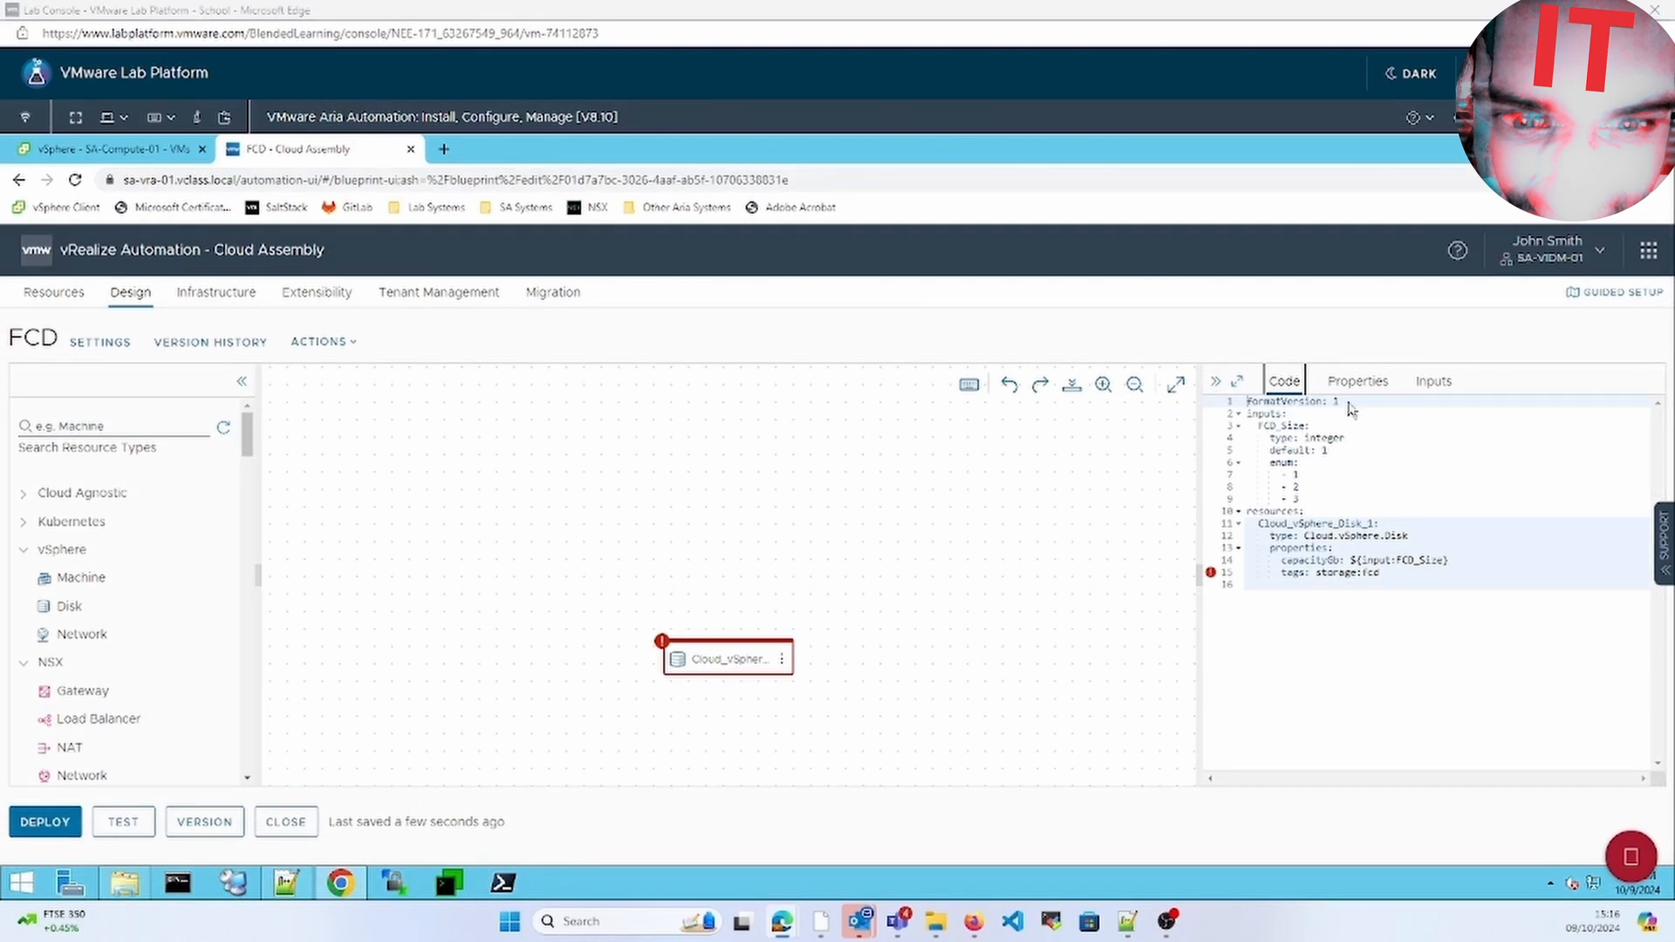
pyautogui.click(1375, 387)
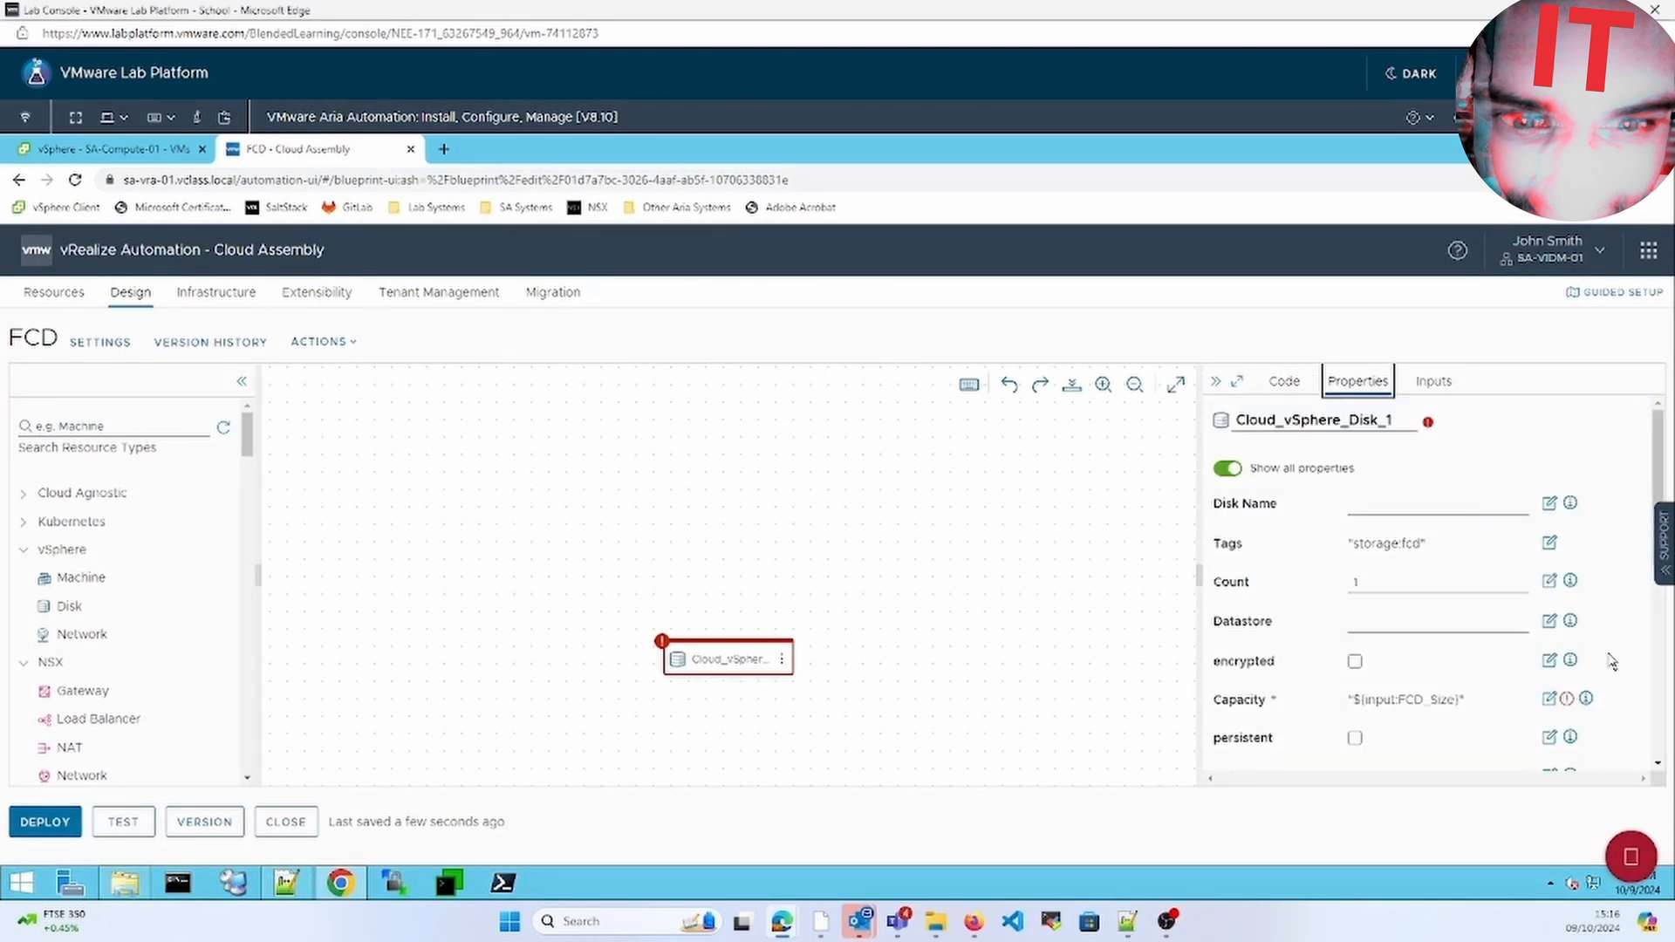
pyautogui.click(1656, 681)
pyautogui.click(1496, 733)
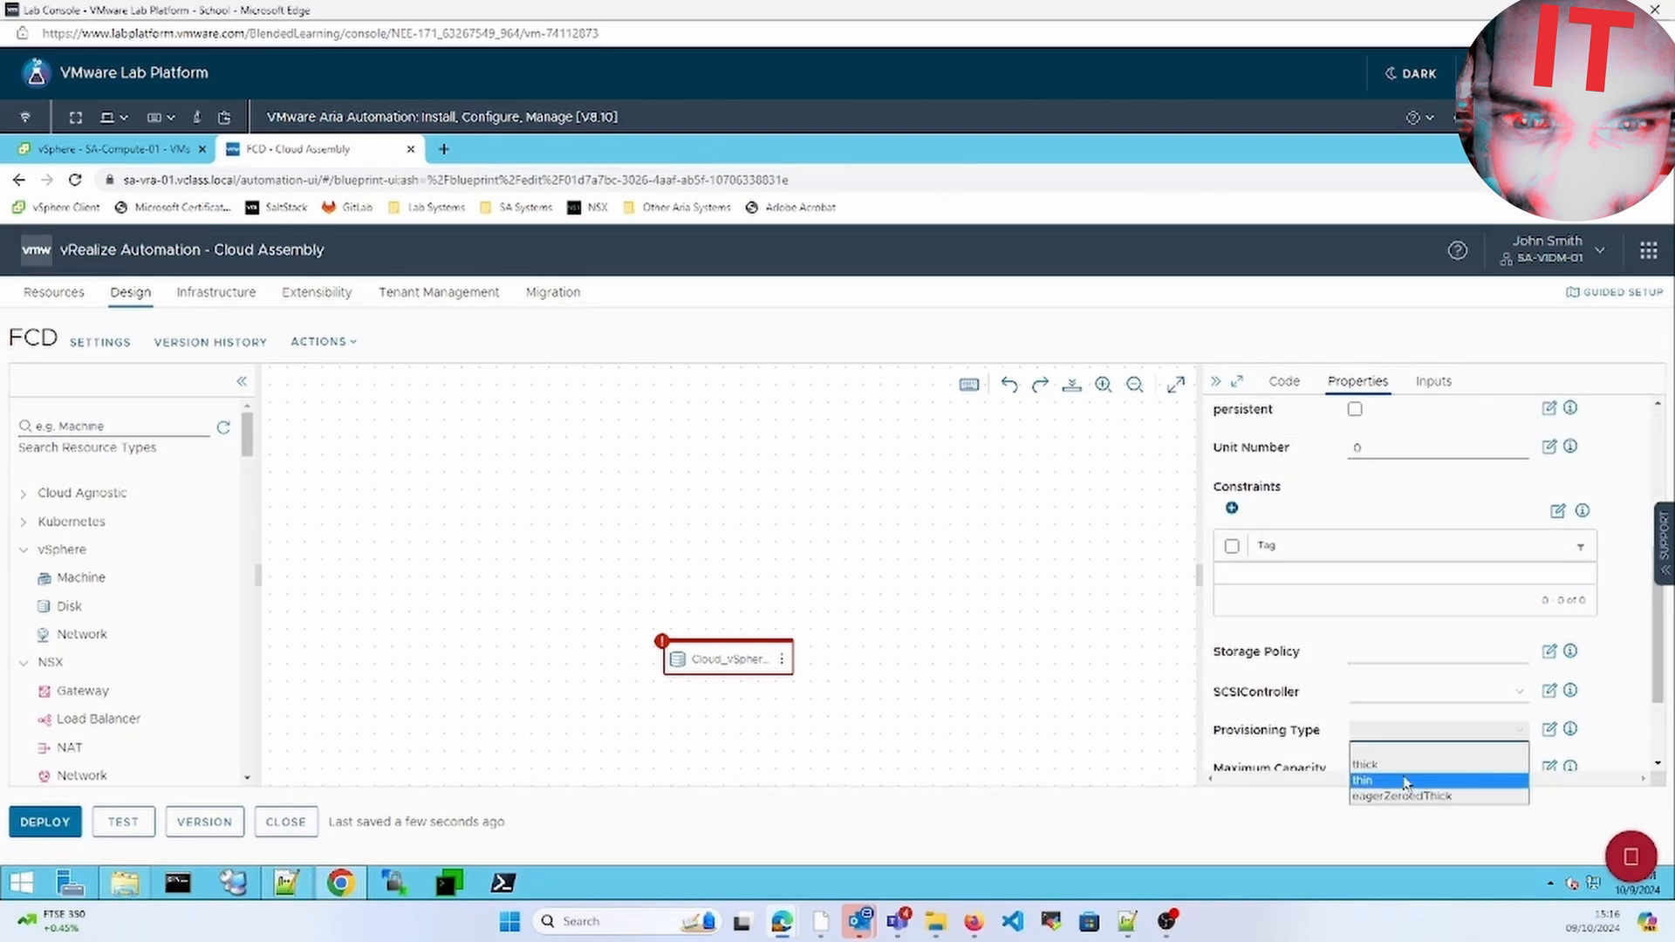
pyautogui.click(1405, 781)
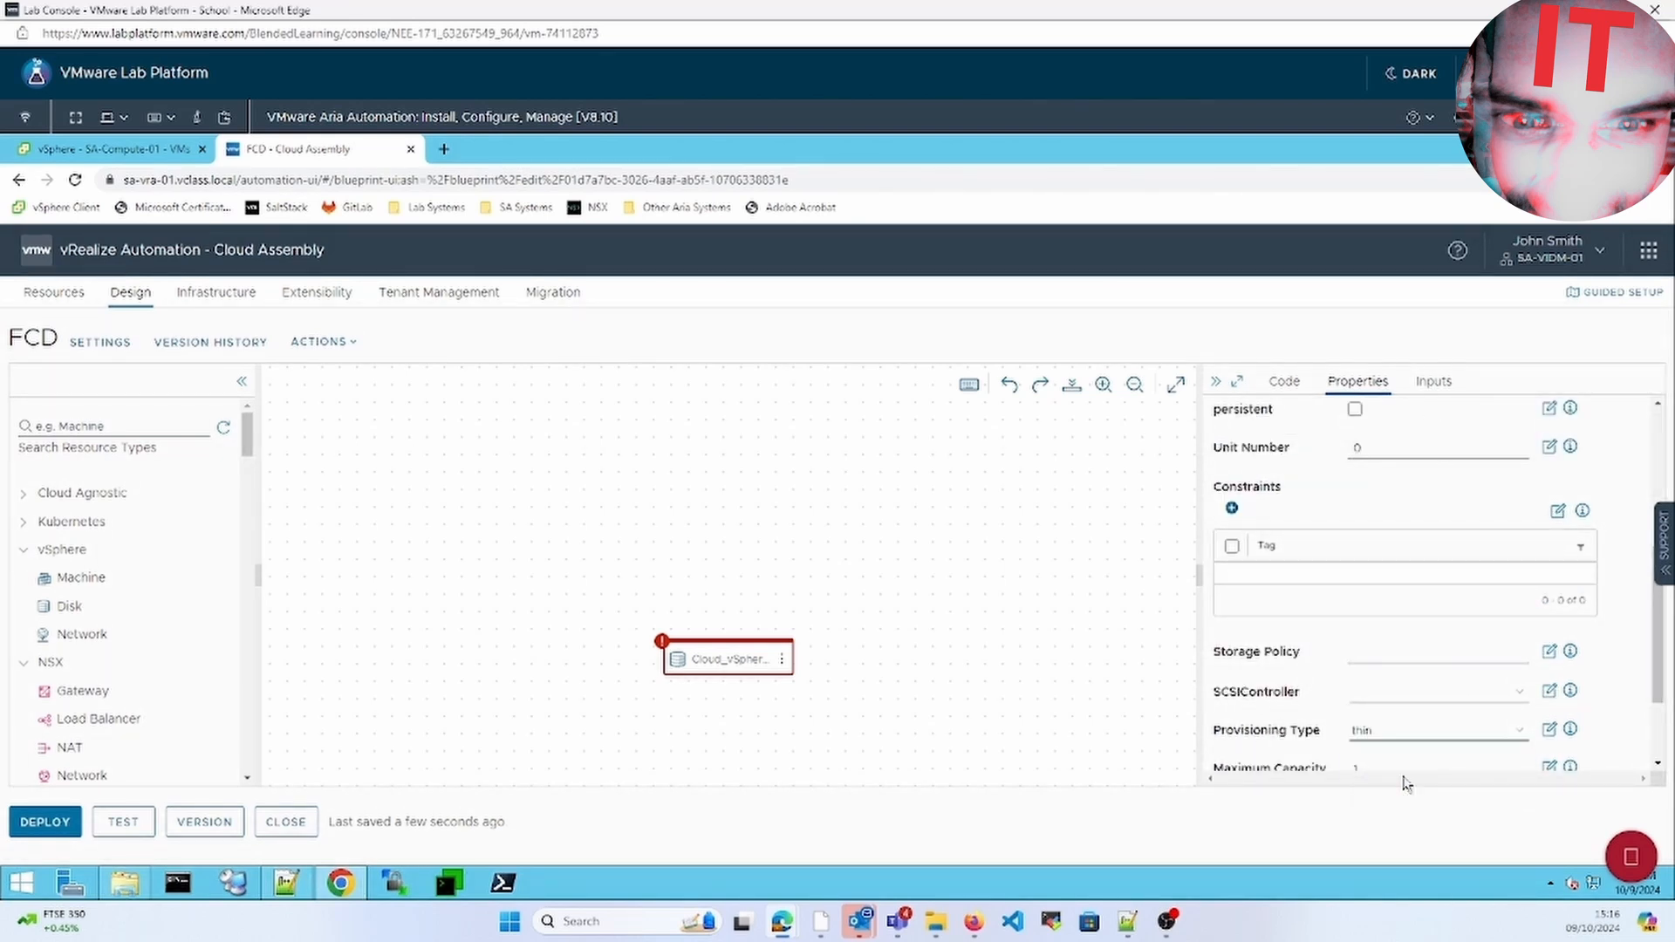
# Delete the erroring tags line from the template YAML code
pyautogui.click(1286, 382)
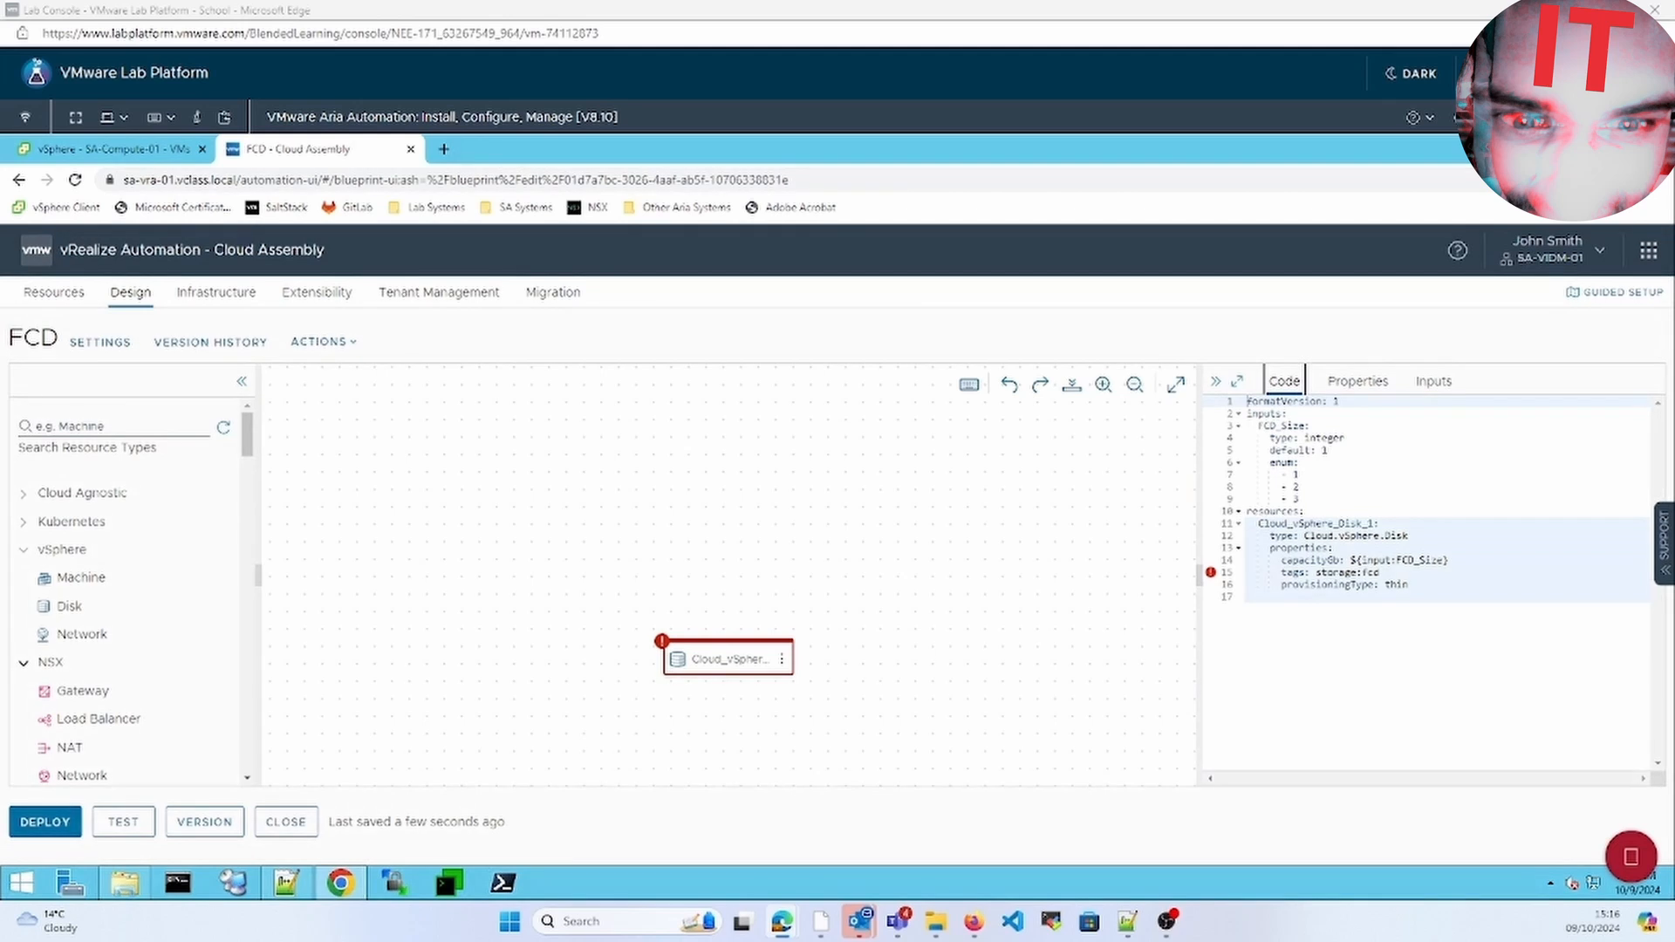
pyautogui.click(1457, 562)
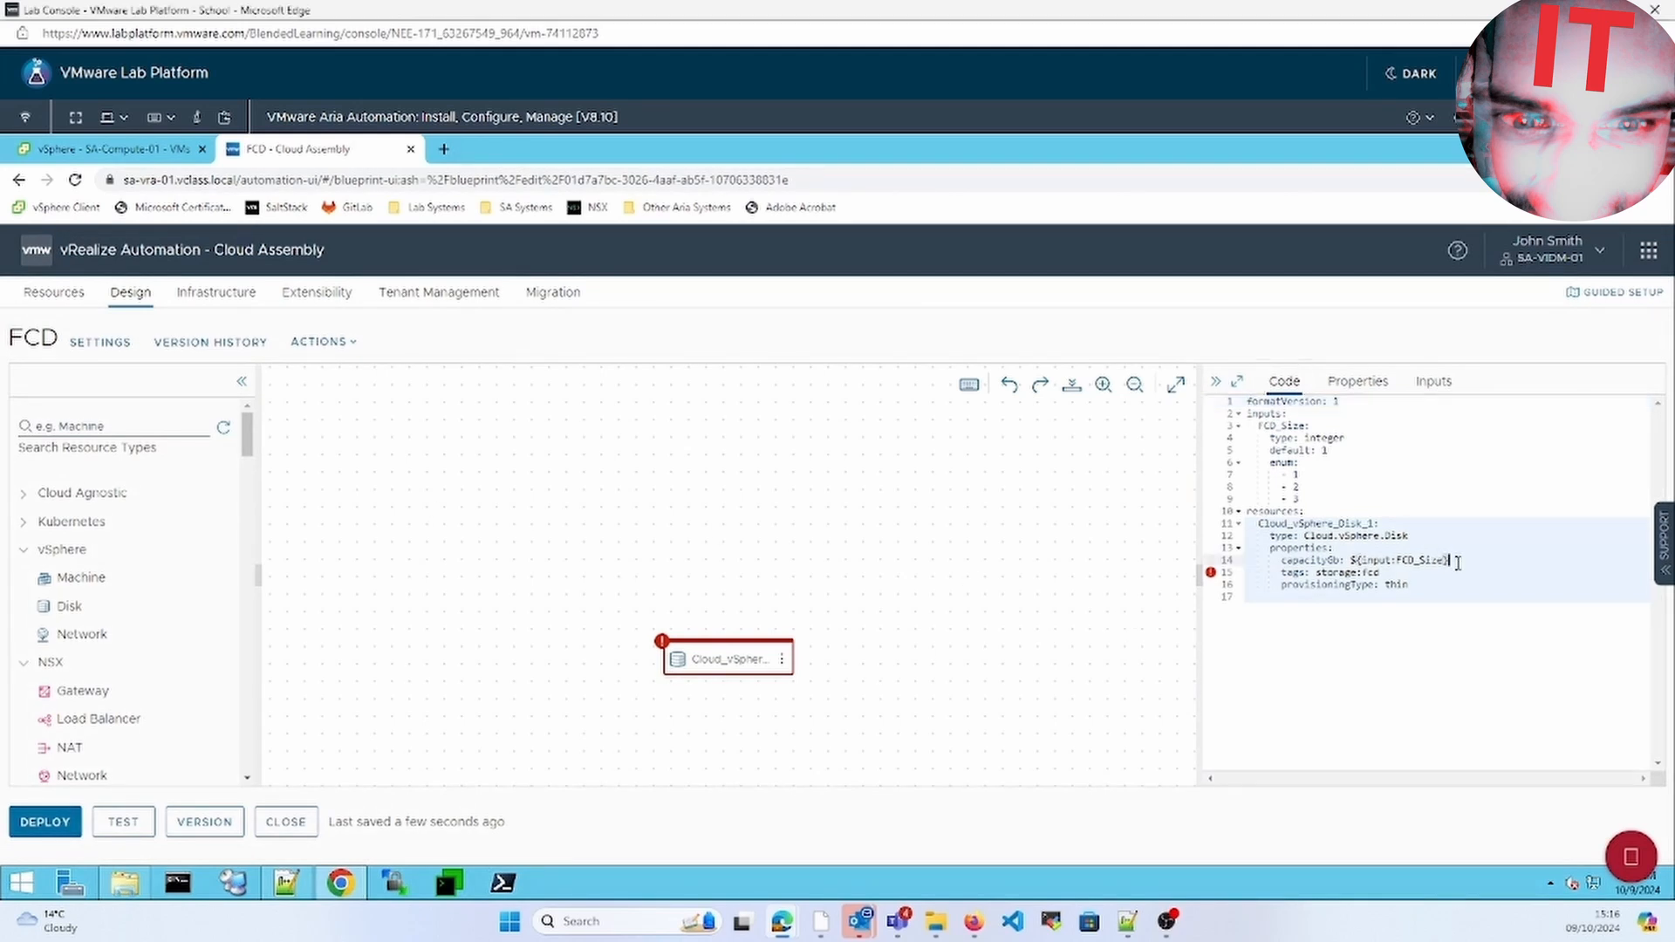
pyautogui.press('Right')
pyautogui.hotkey('shift', 'Down')
pyautogui.press('Delete')
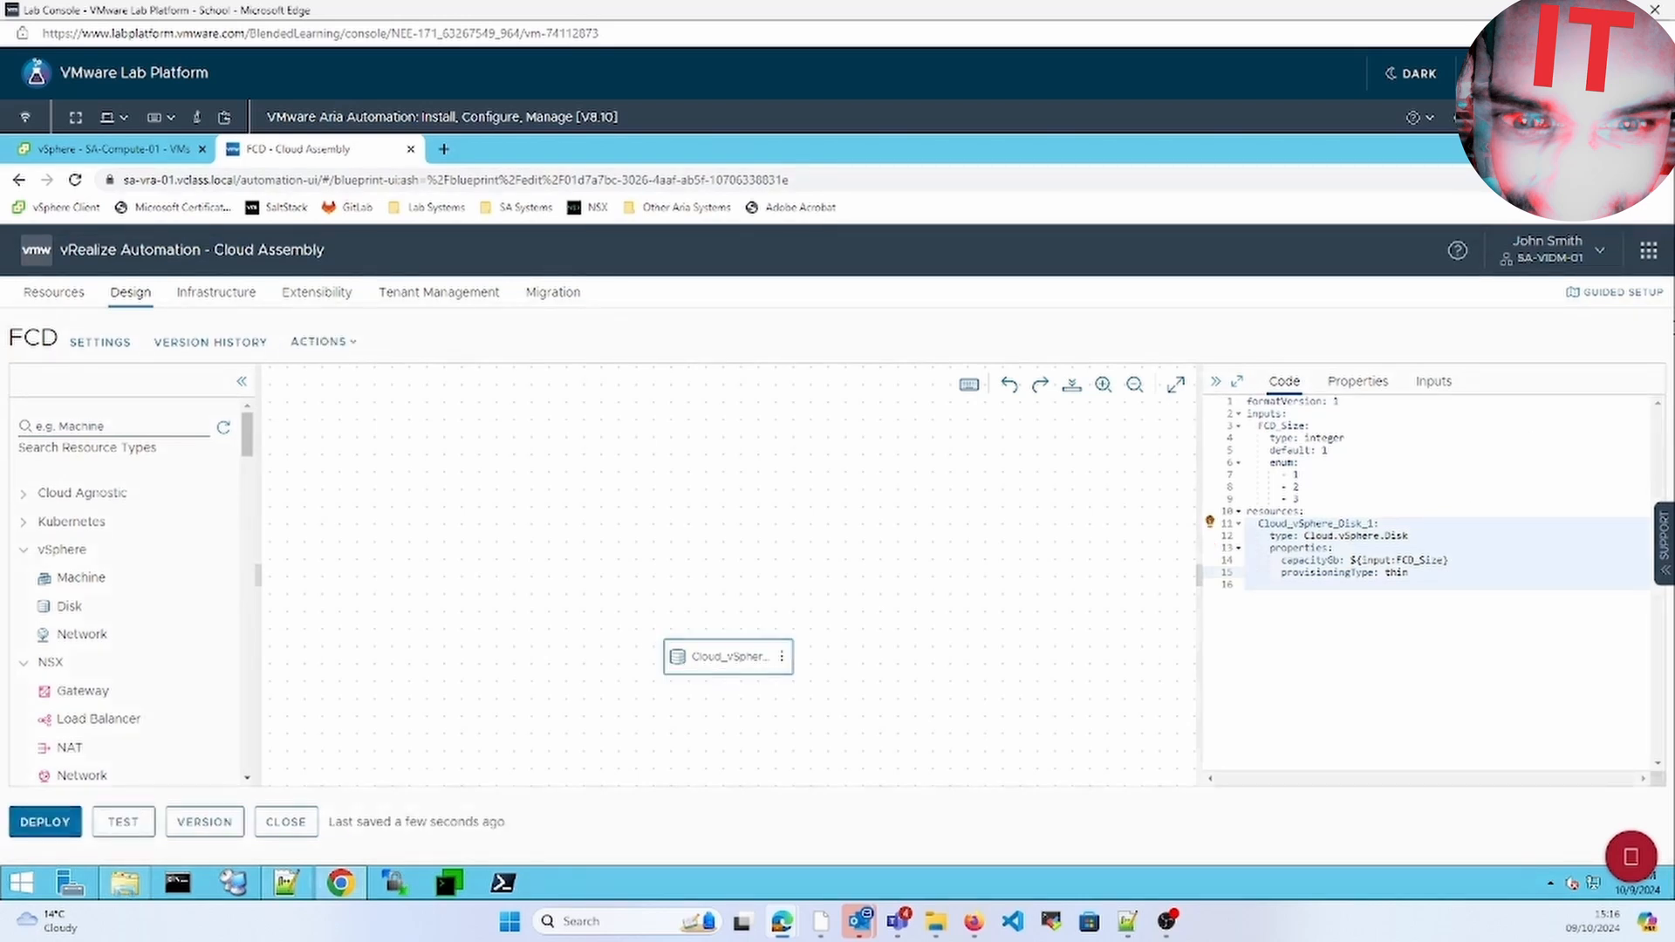
# Add a storage:fcd tag under the disk's Constraints and confirm it in the YAML code
pyautogui.click(1358, 385)
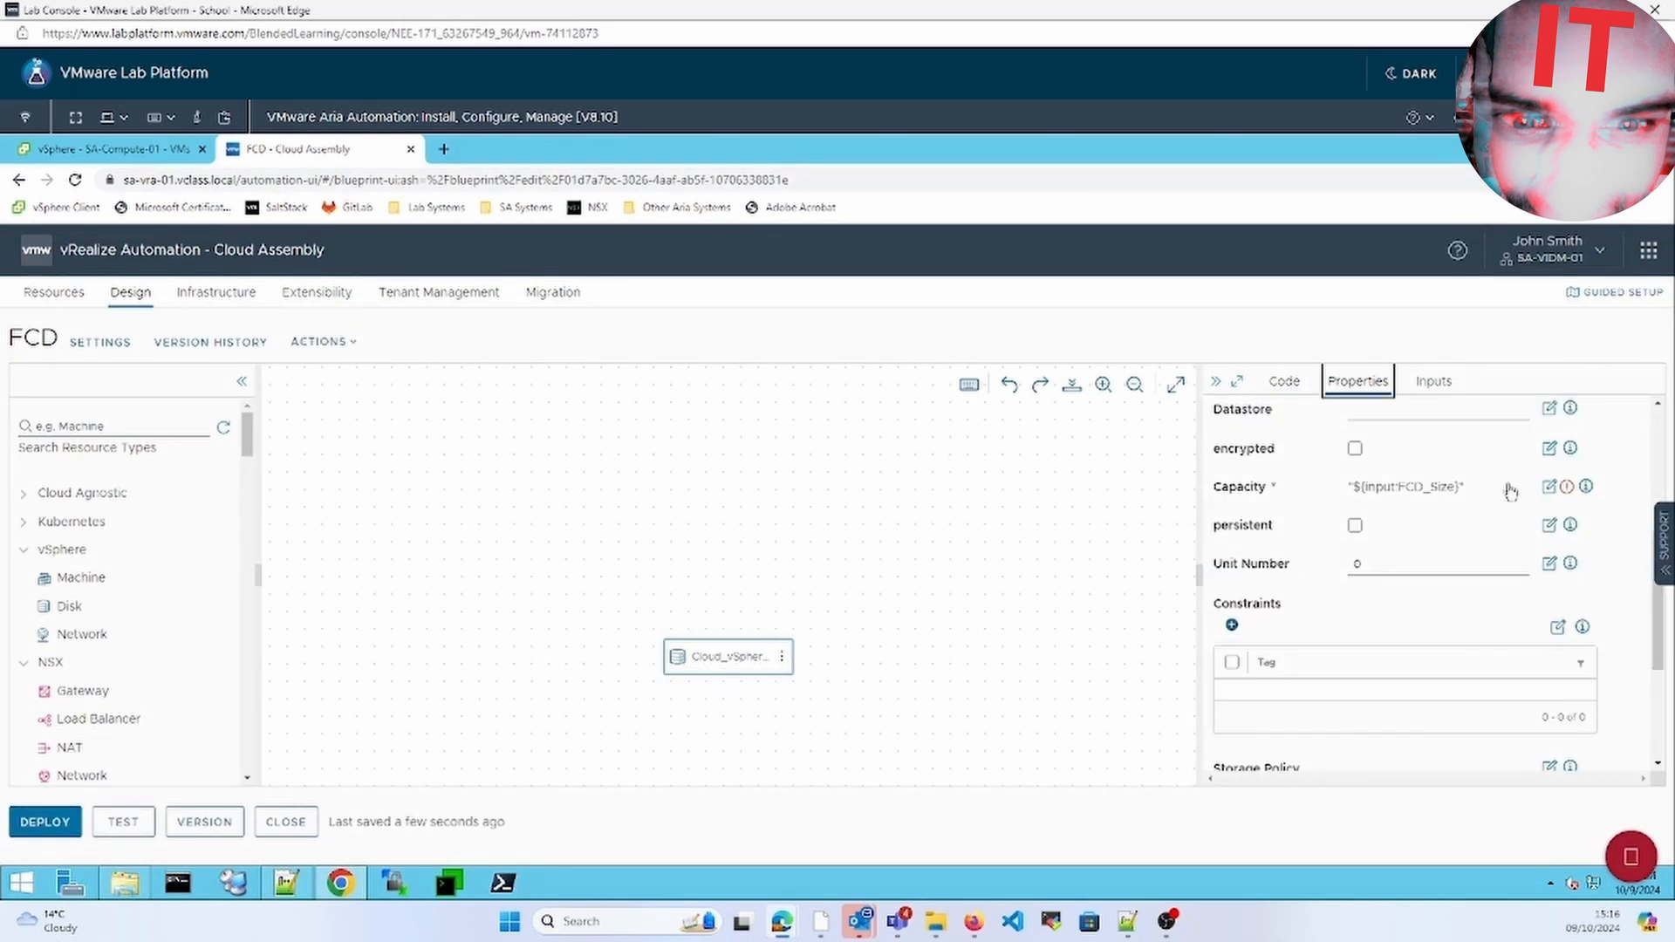
pyautogui.click(1237, 381)
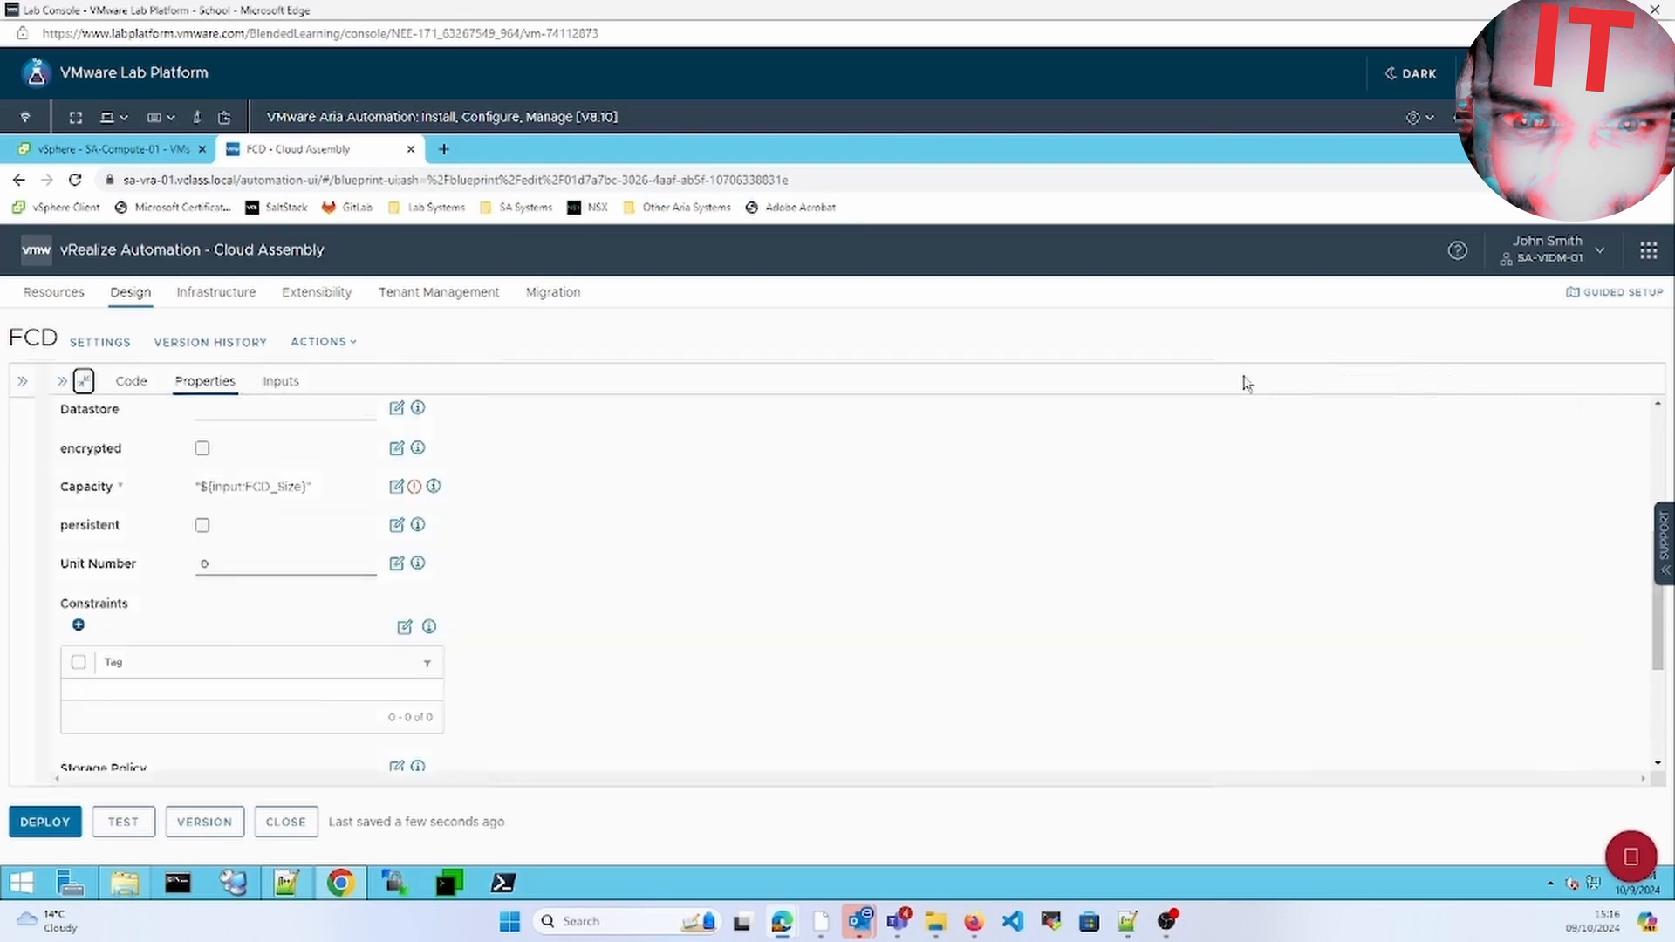
pyautogui.hotkey('ctrl', 'f')
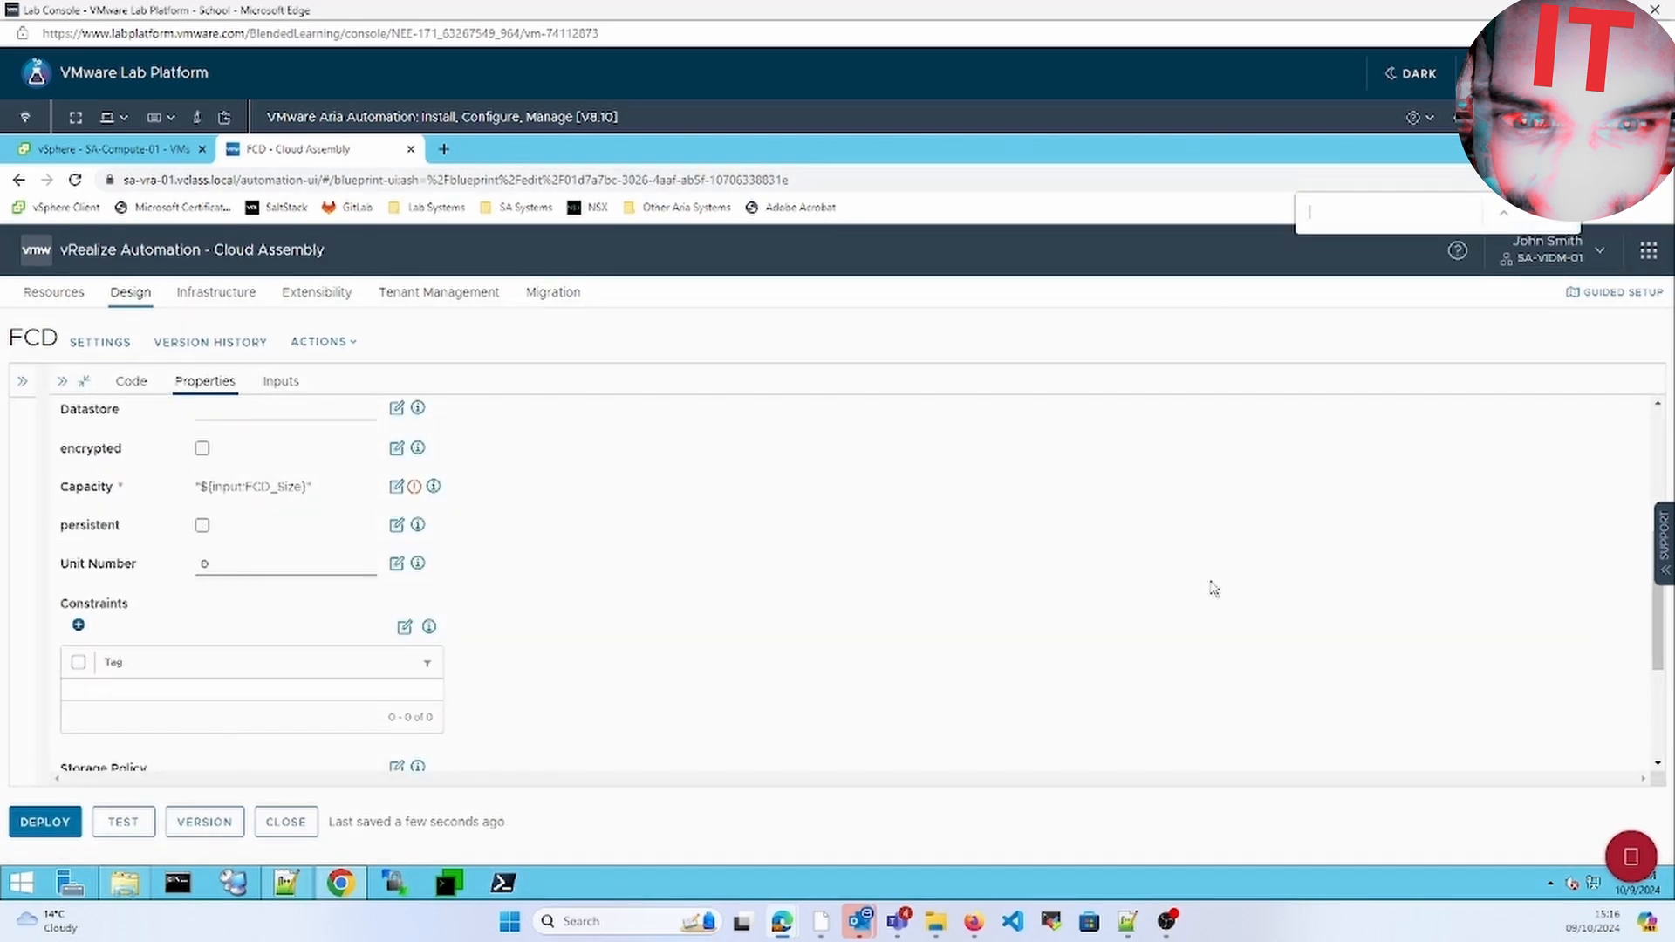
pyautogui.write('const')
pyautogui.click(78, 663)
pyautogui.click(142, 664)
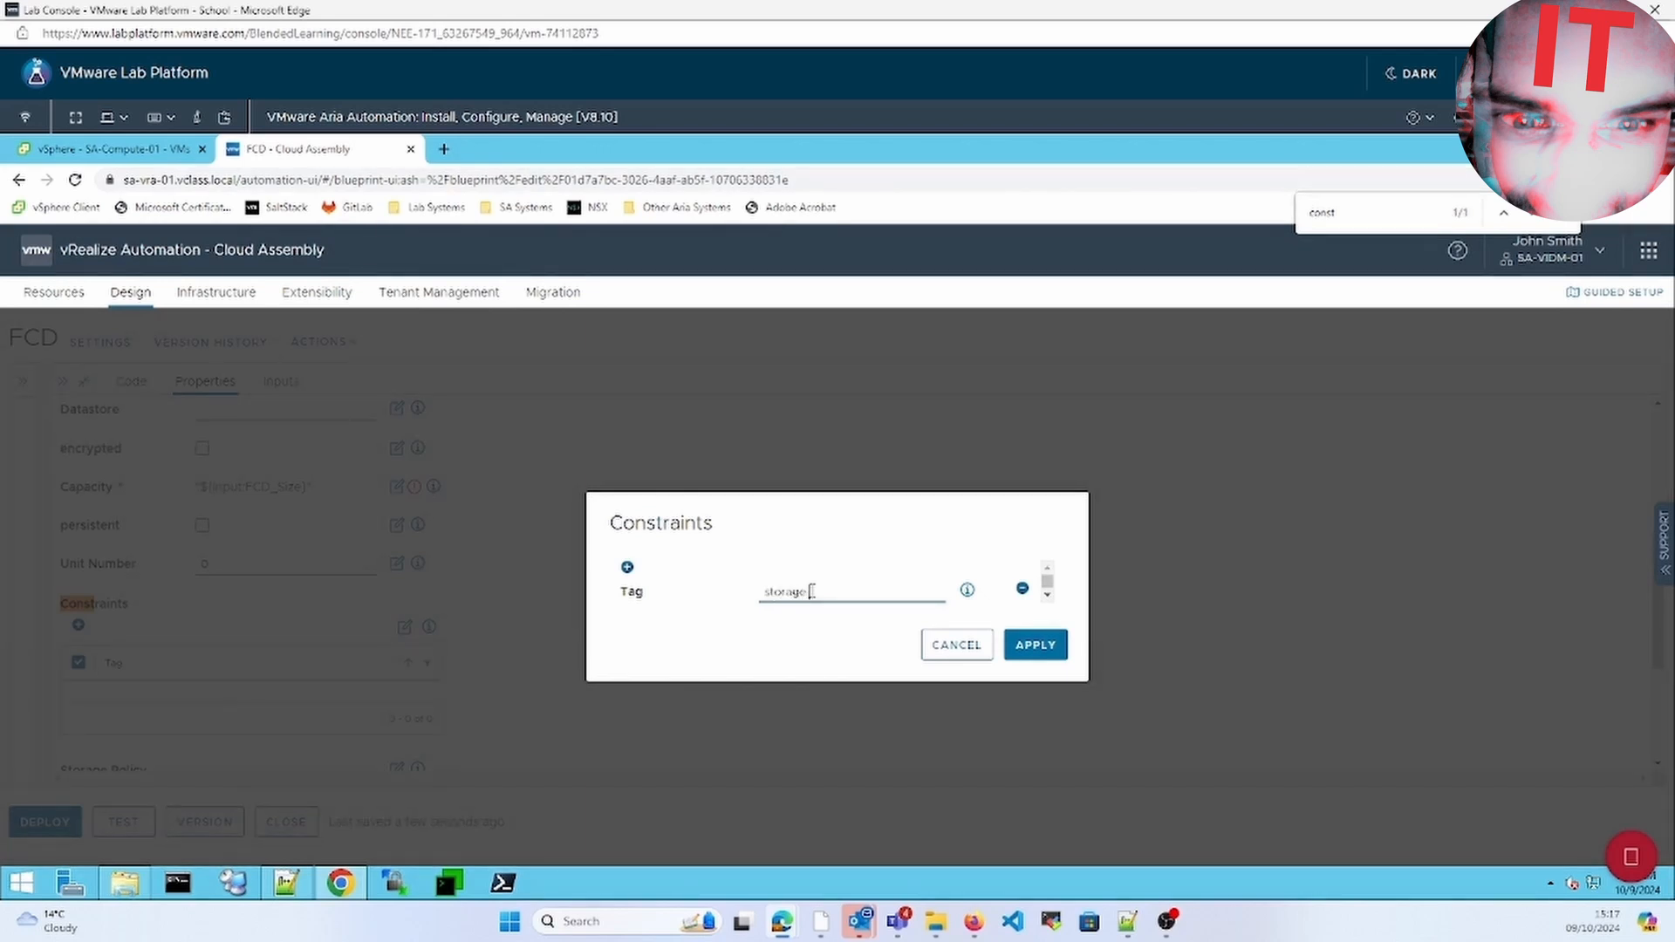
pyautogui.click(1057, 644)
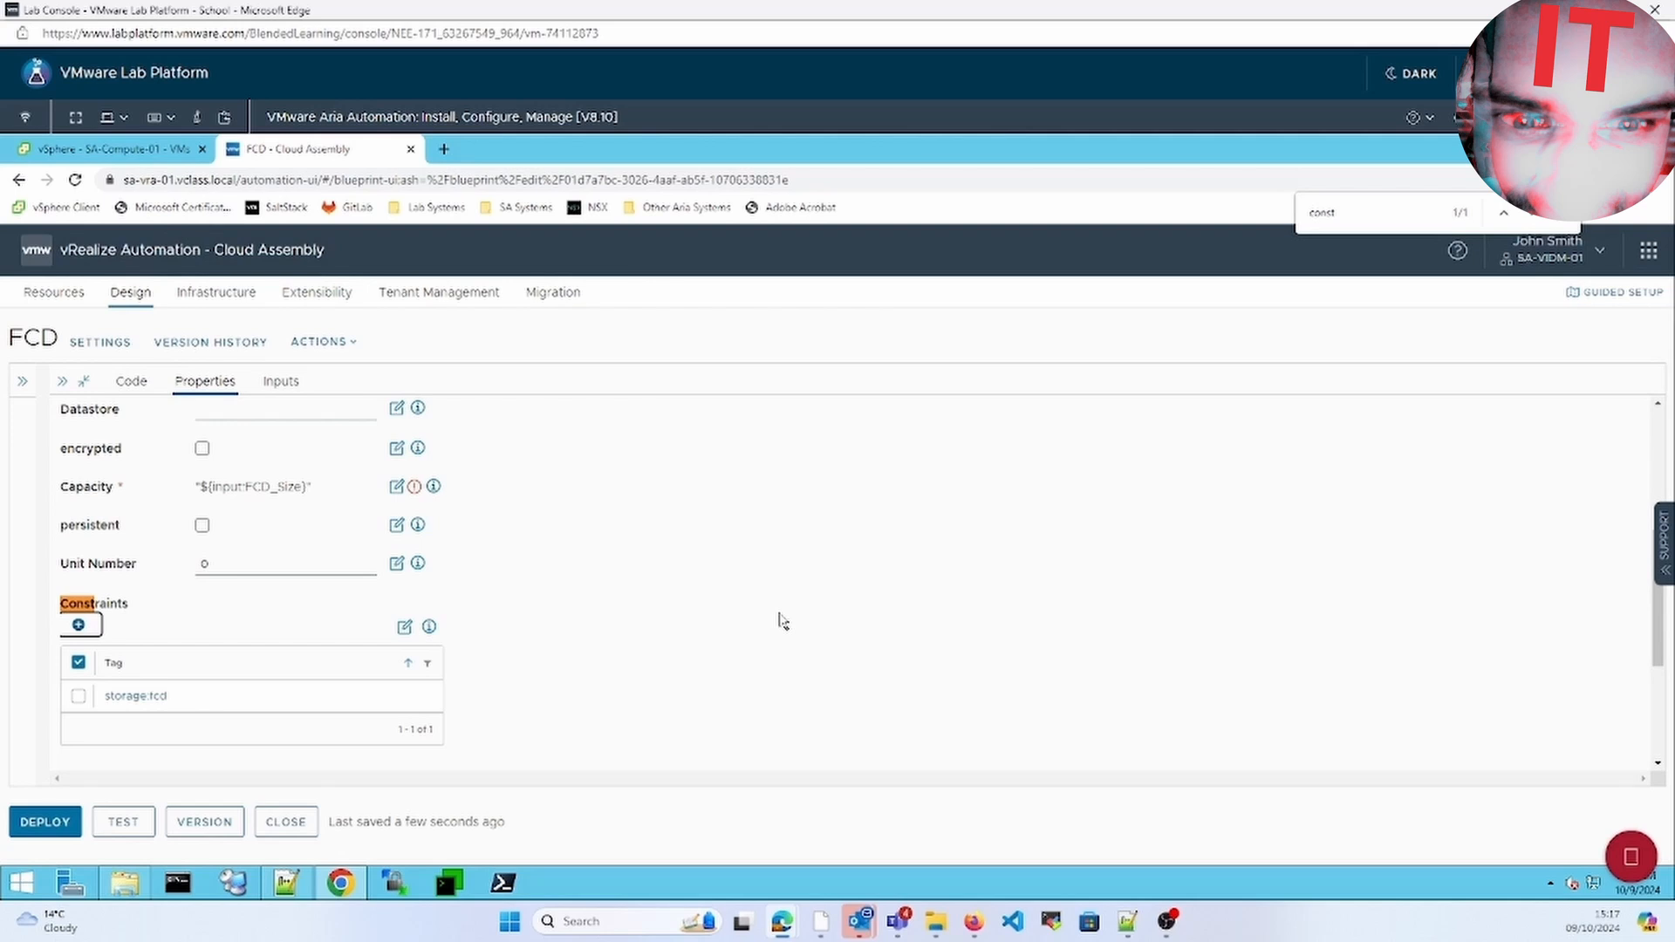
pyautogui.click(127, 381)
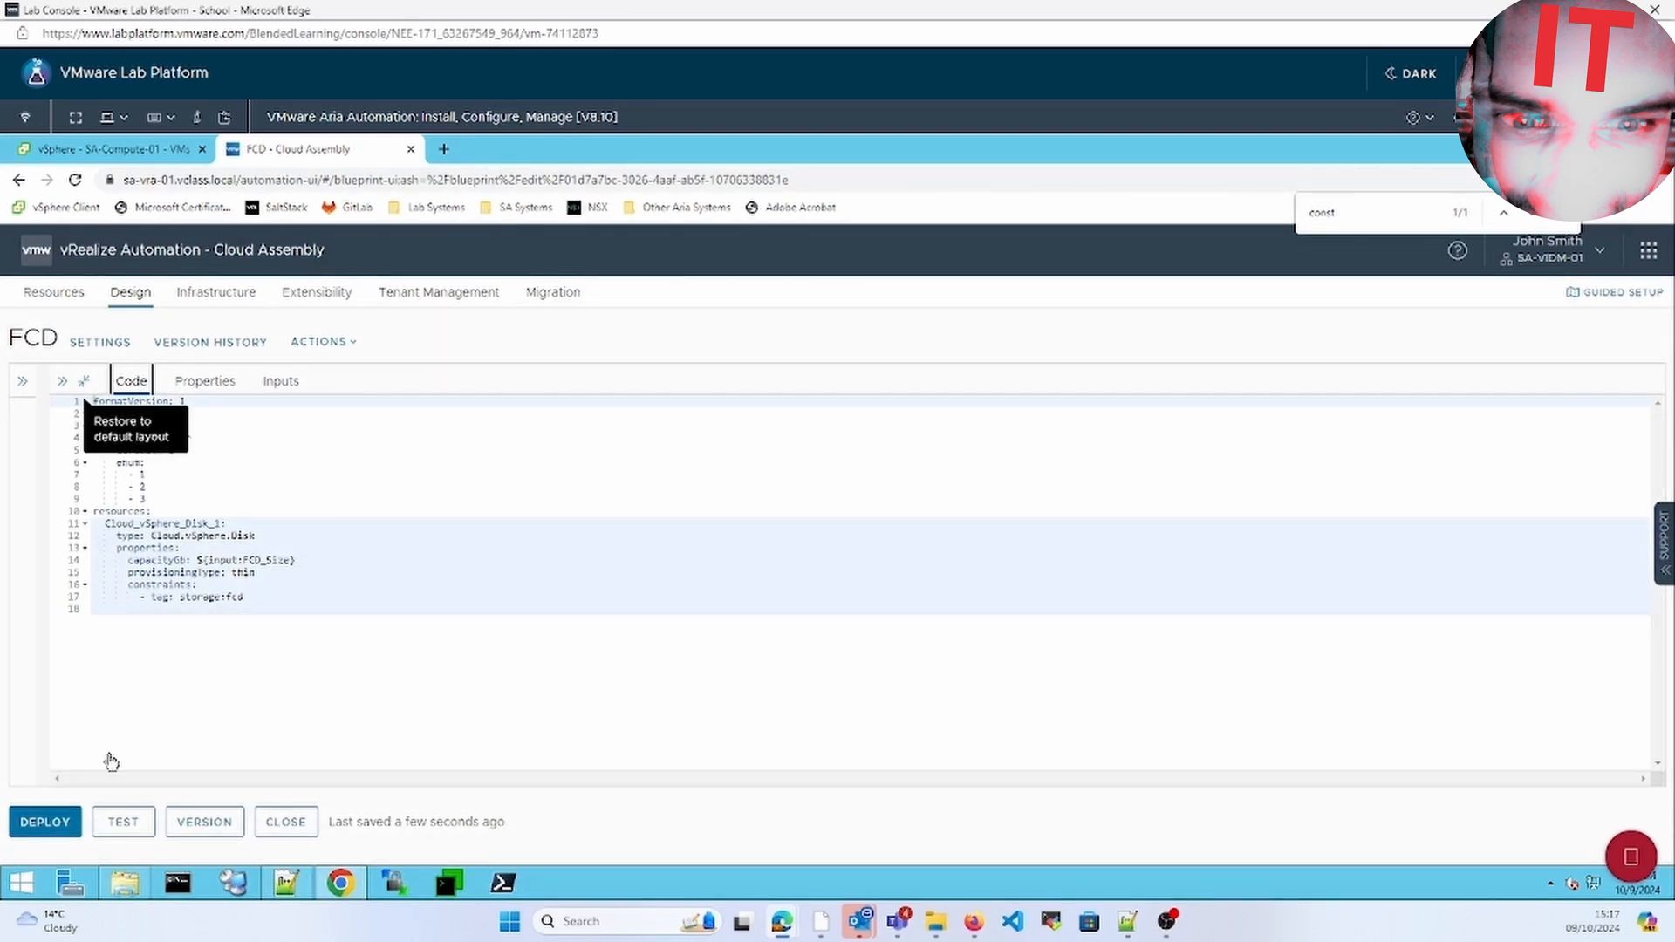
# Bring the code and resource panels back into view and start deploying the FCD template
pyautogui.click(62, 382)
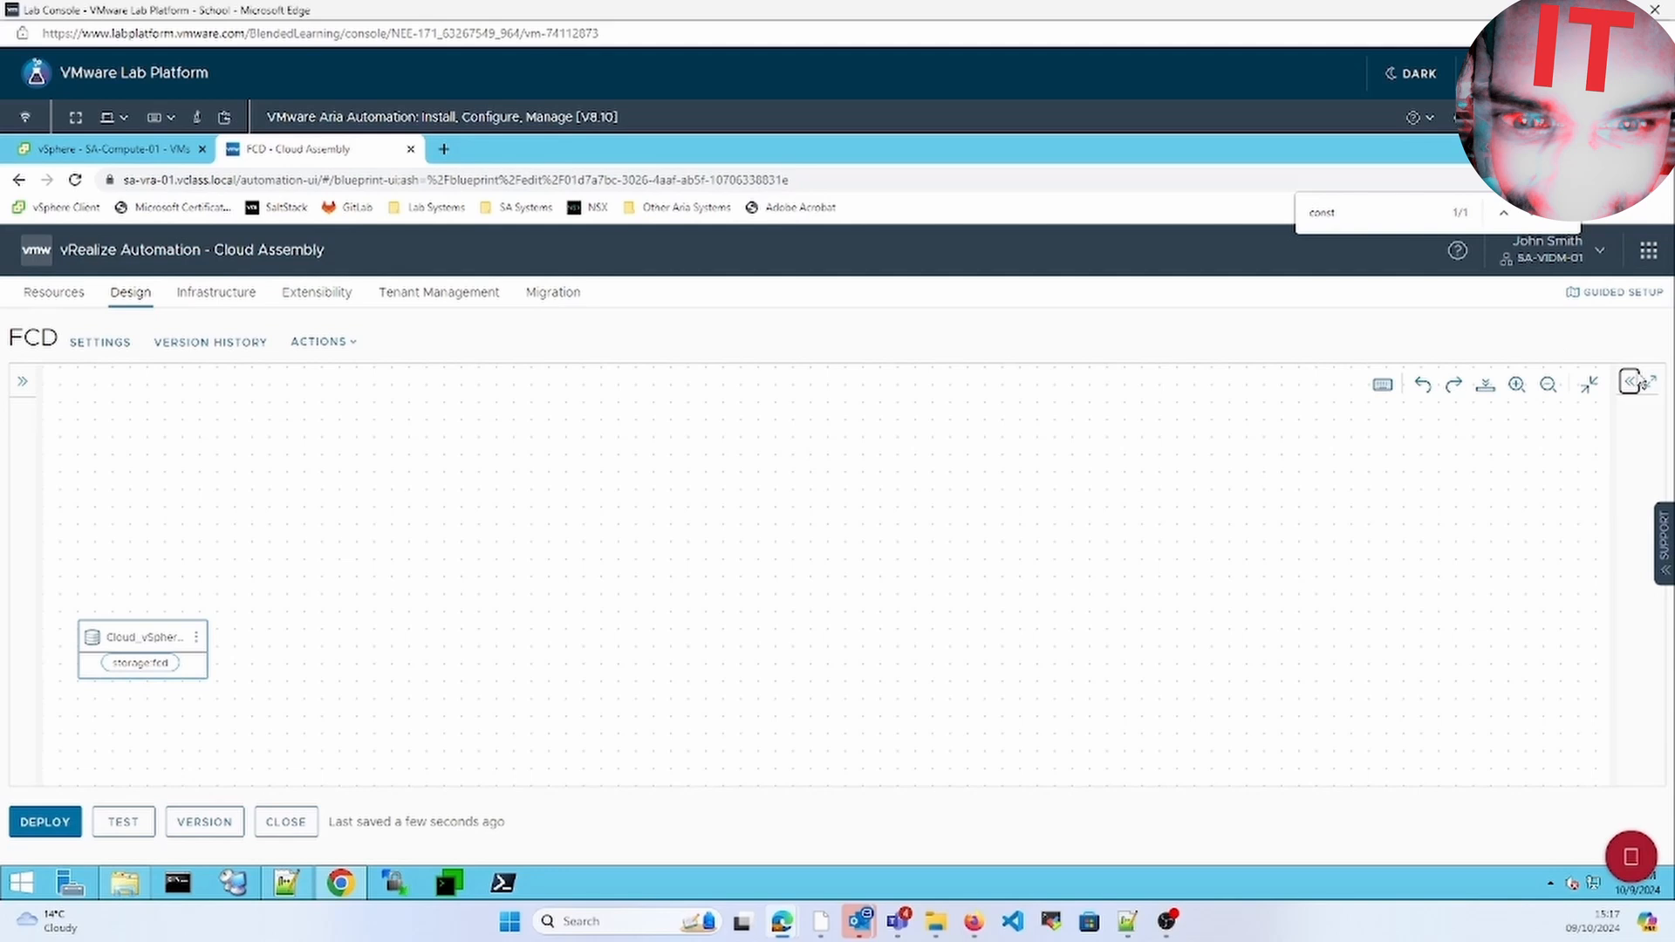
pyautogui.click(1629, 381)
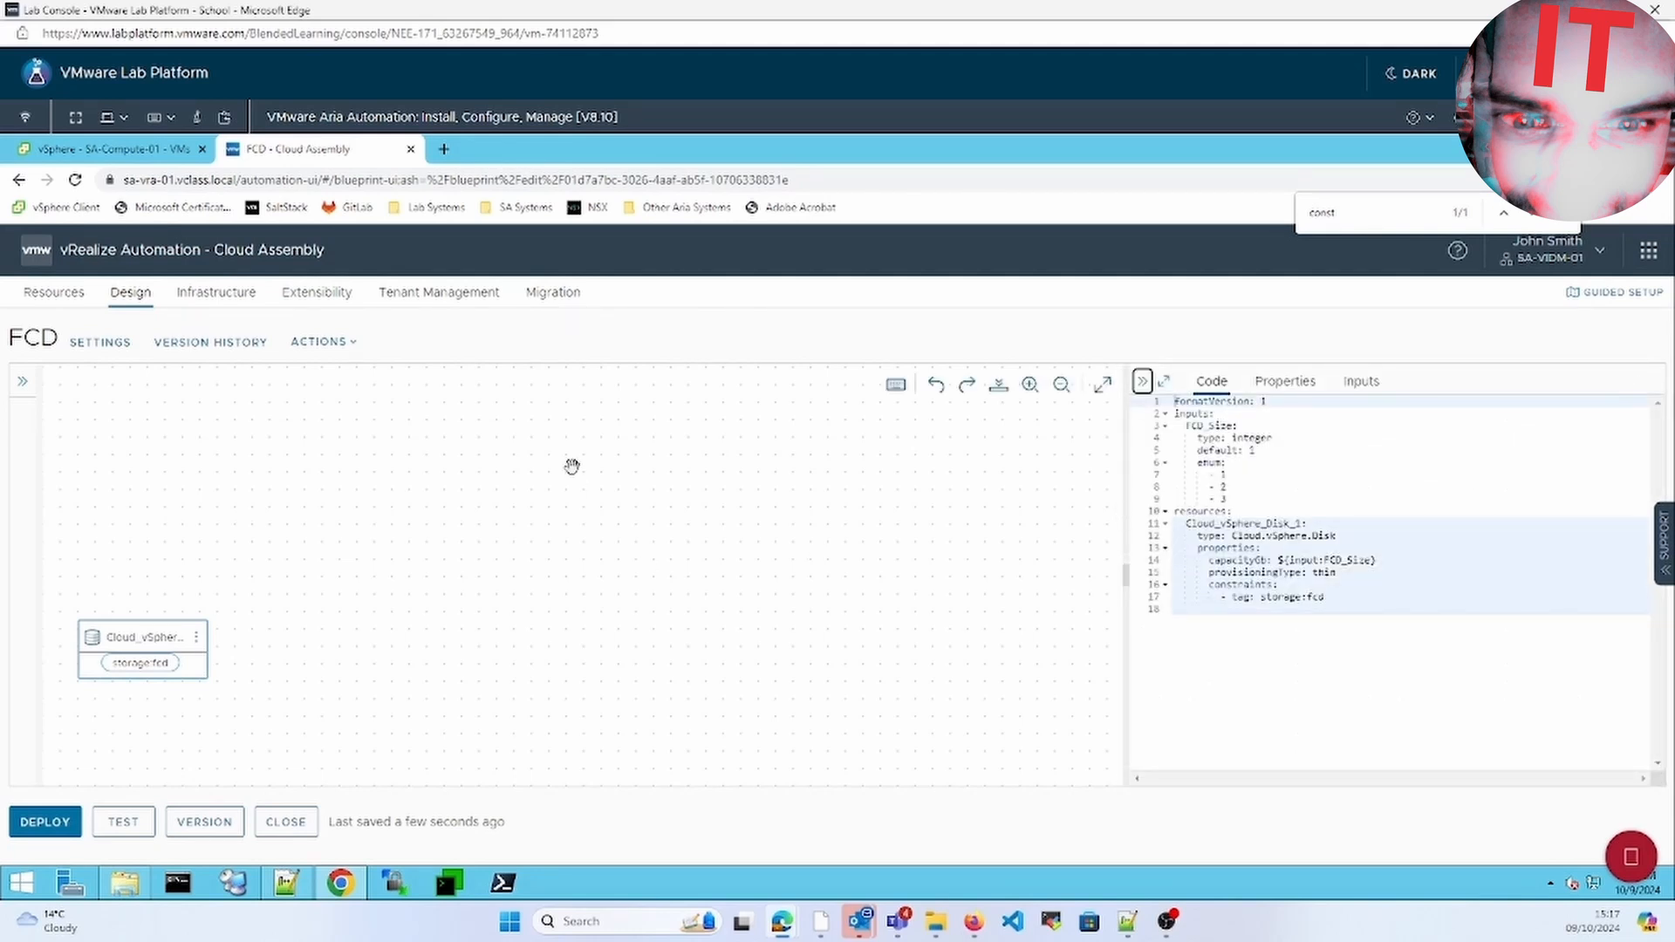
pyautogui.click(22, 383)
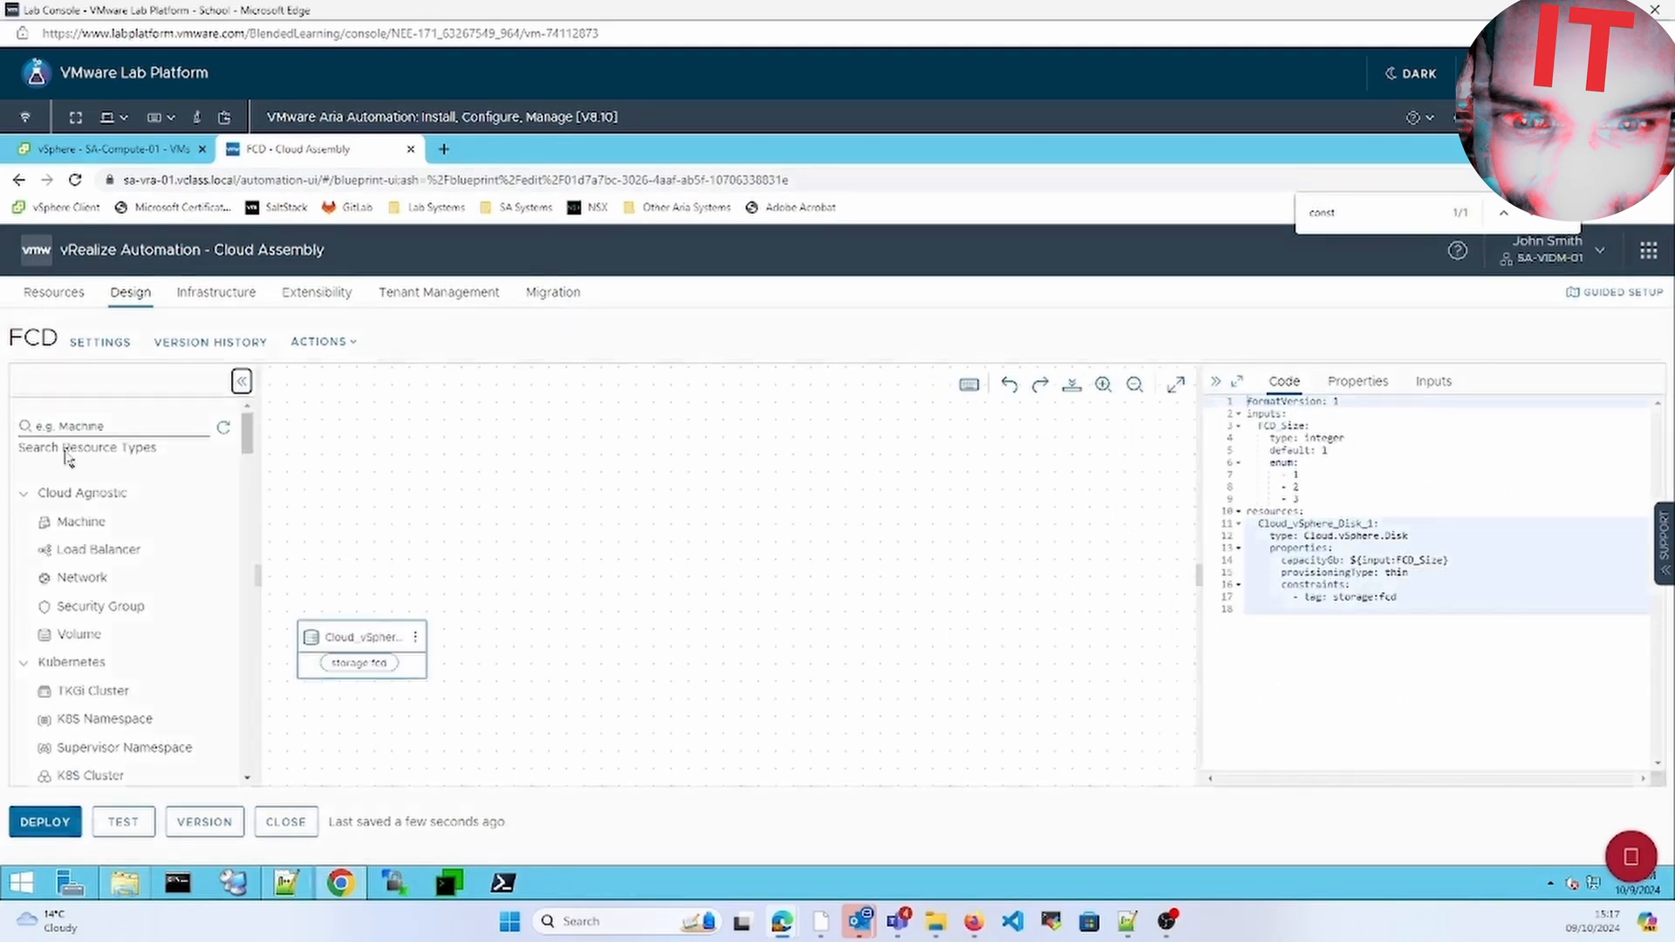
pyautogui.click(45, 825)
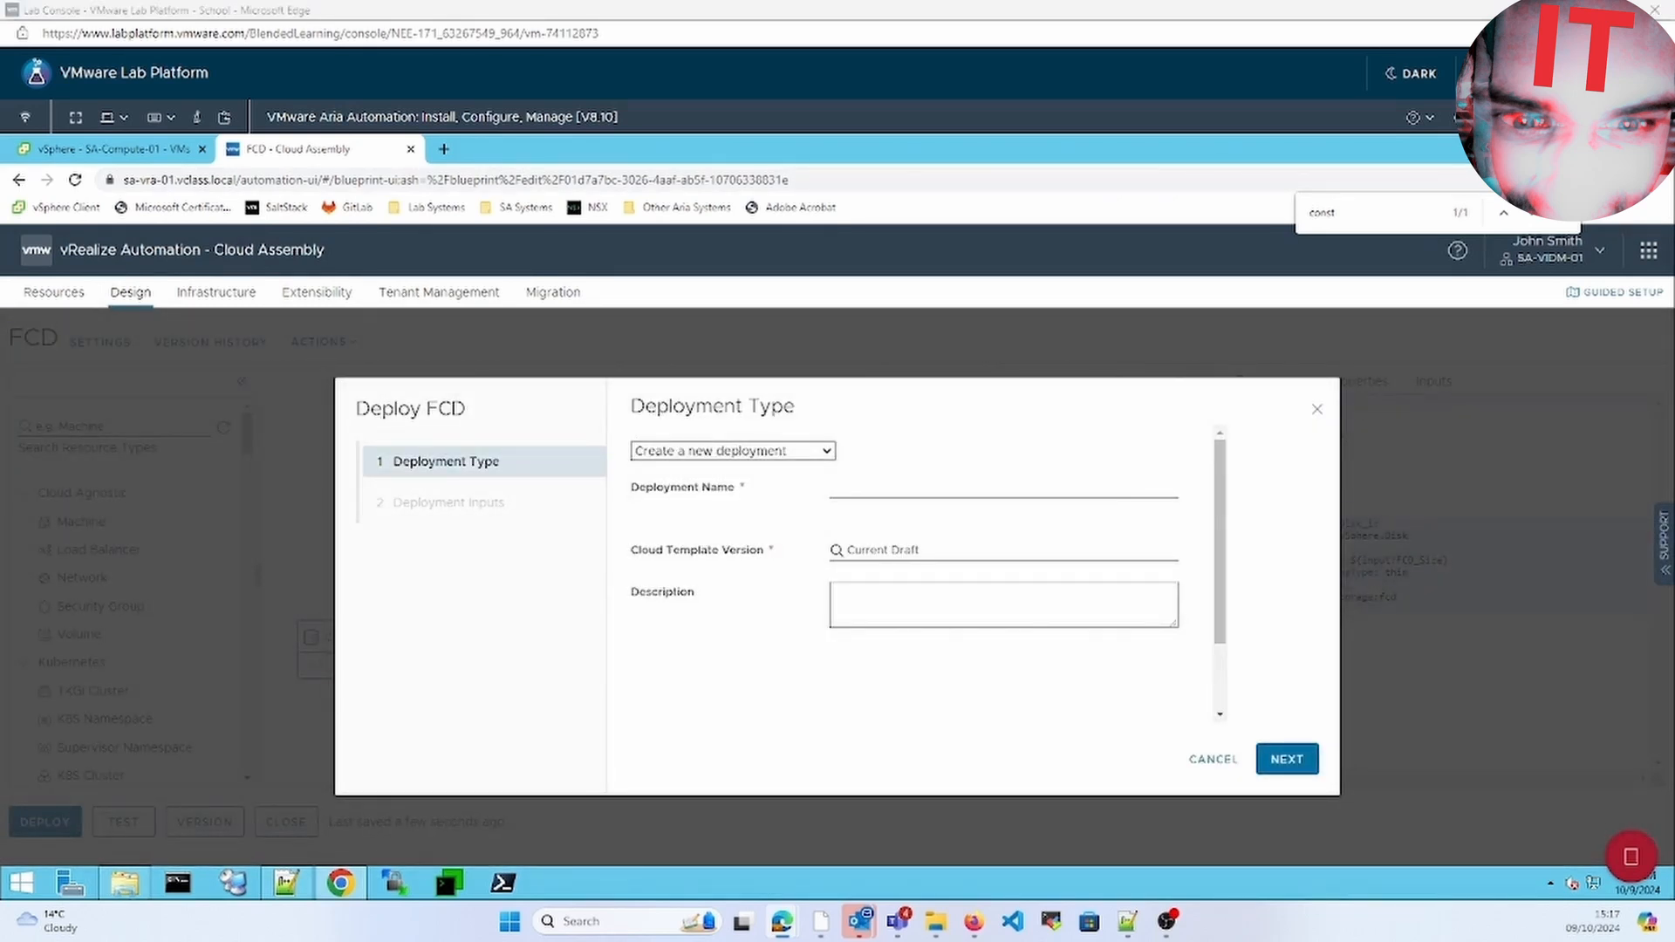
# Name the new deployment Test-fcd and deploy it with FCD_Size left at 1
pyautogui.click(900, 481)
pyautogui.write('Test-fcd')
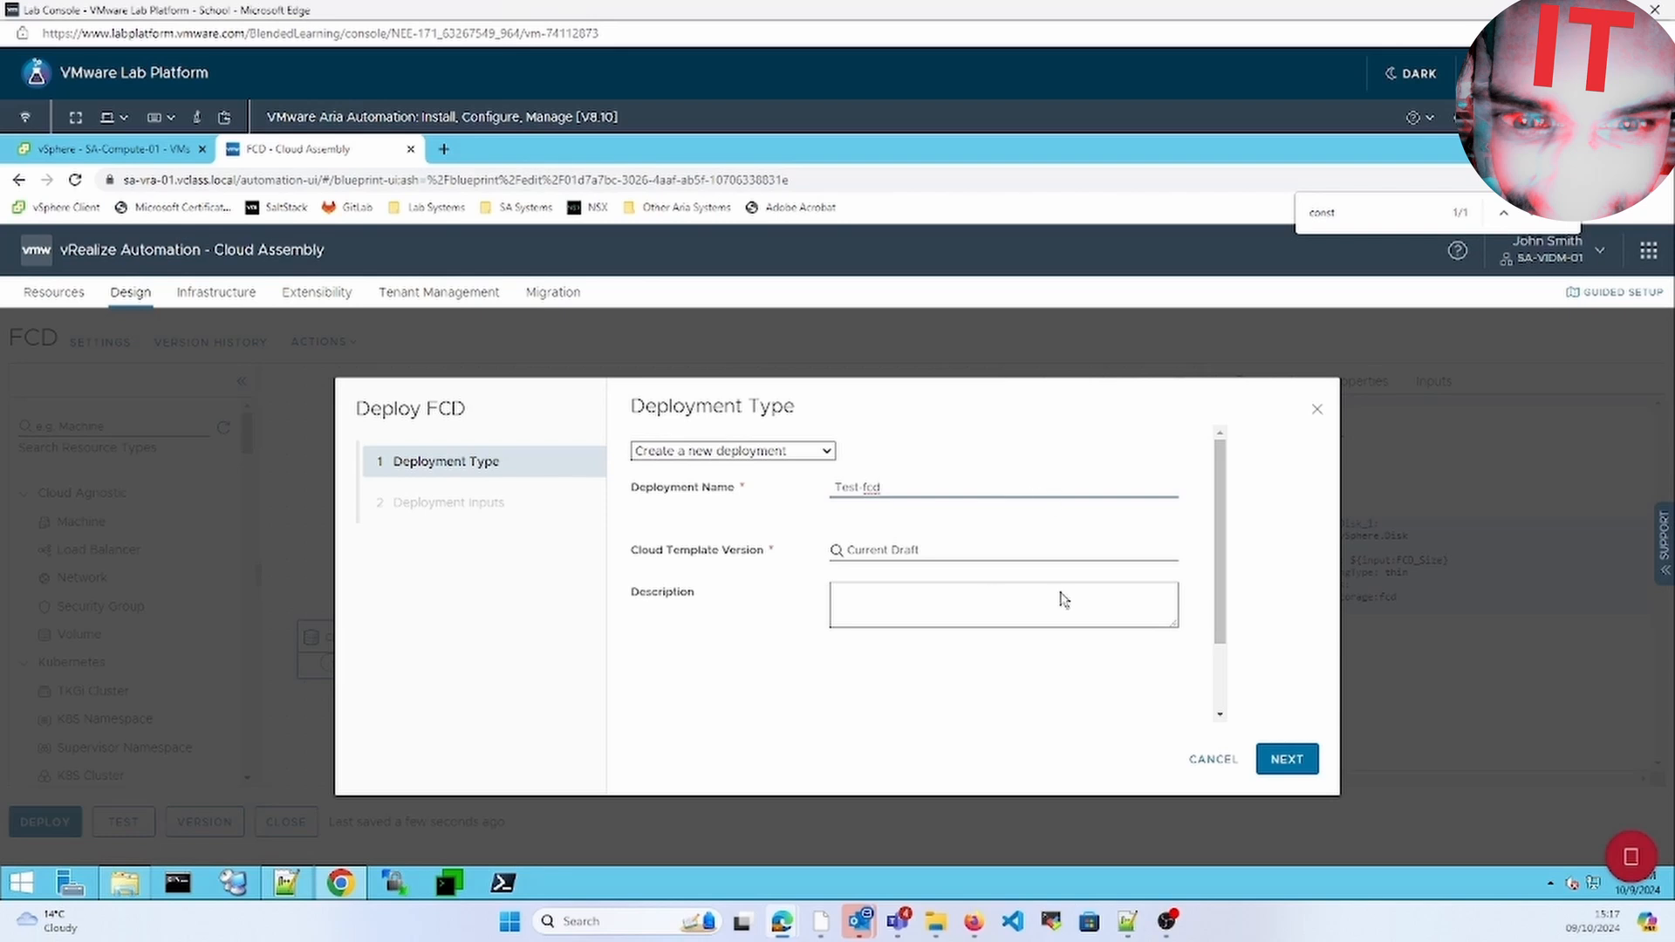
pyautogui.click(1219, 690)
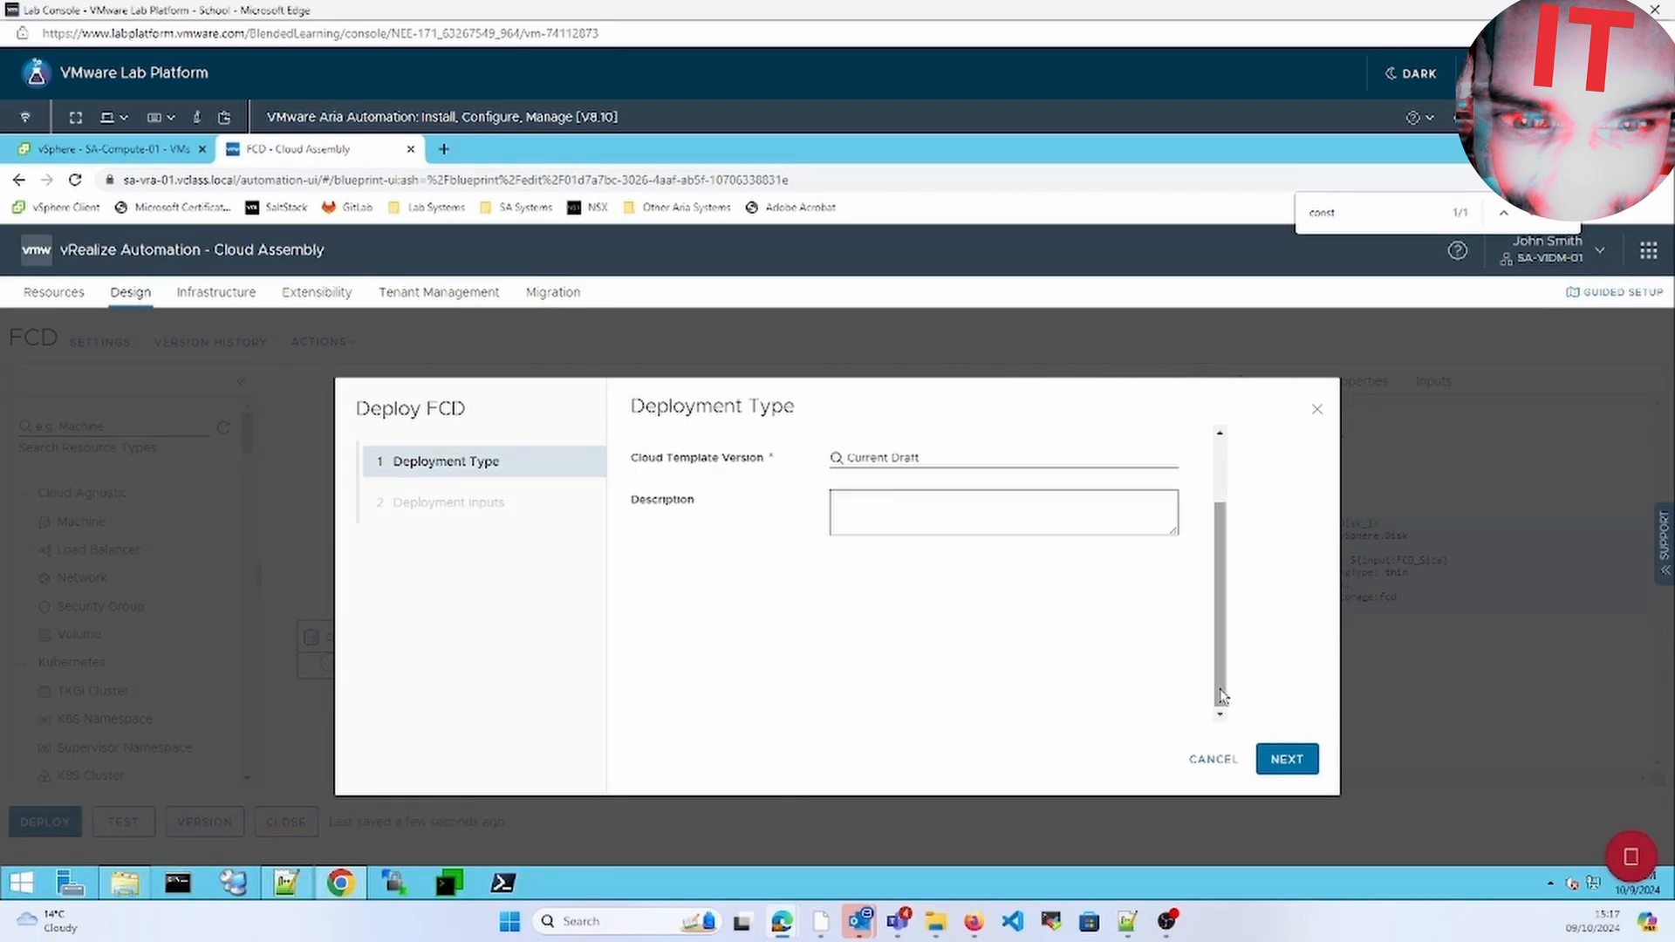
pyautogui.click(1298, 761)
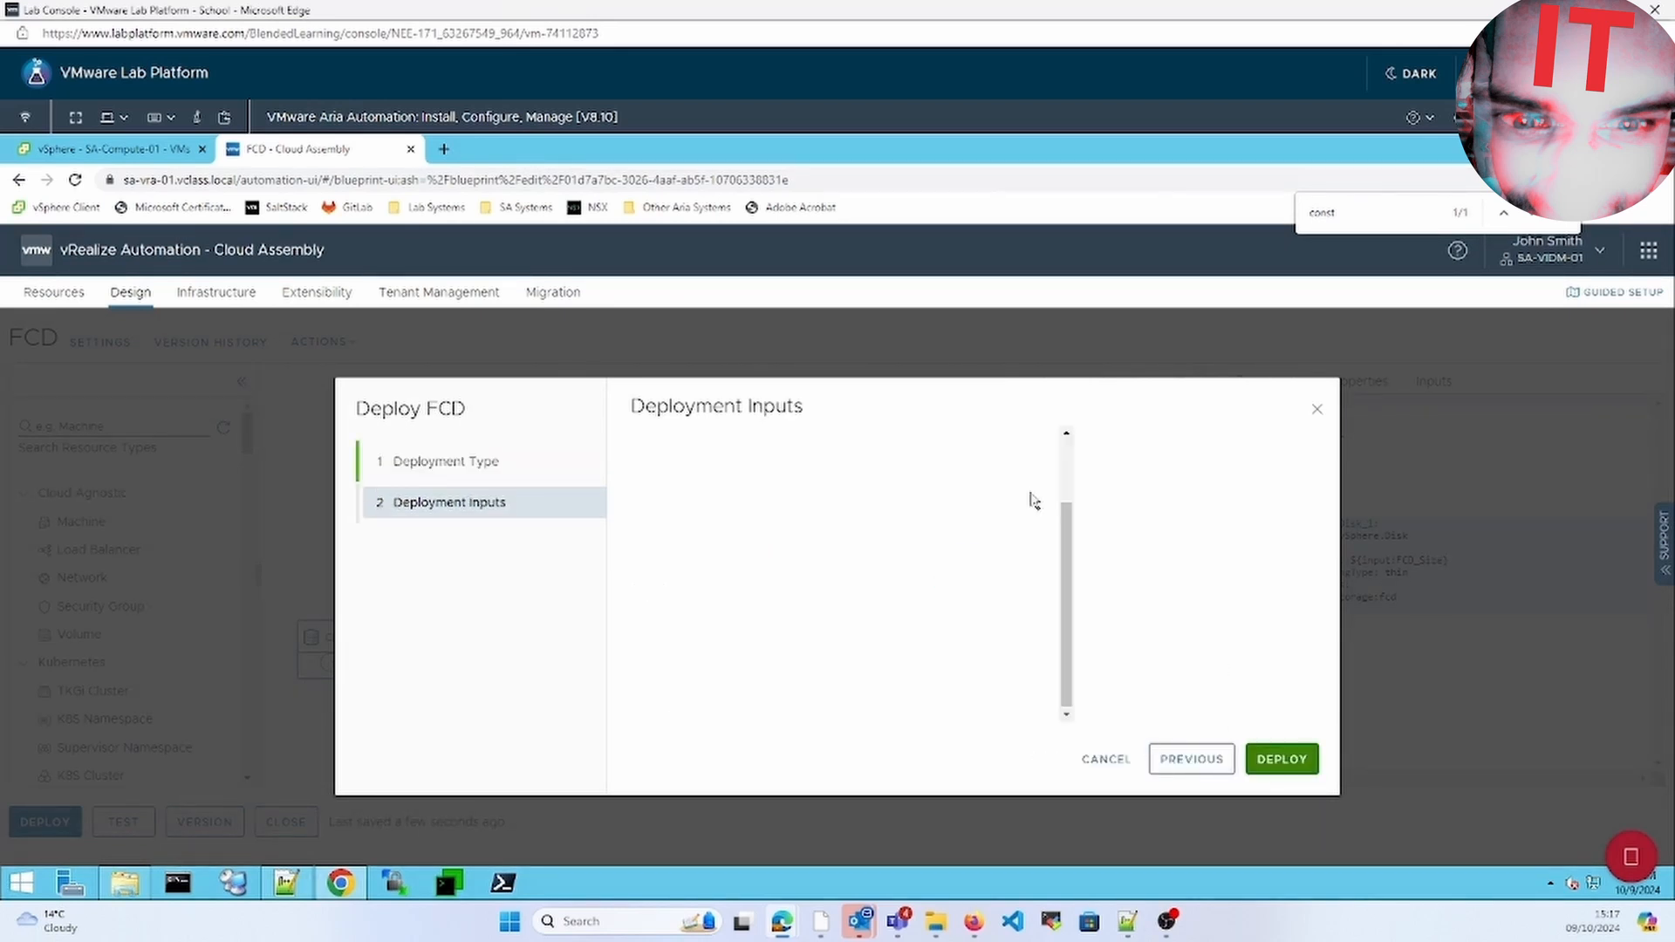
pyautogui.click(1067, 469)
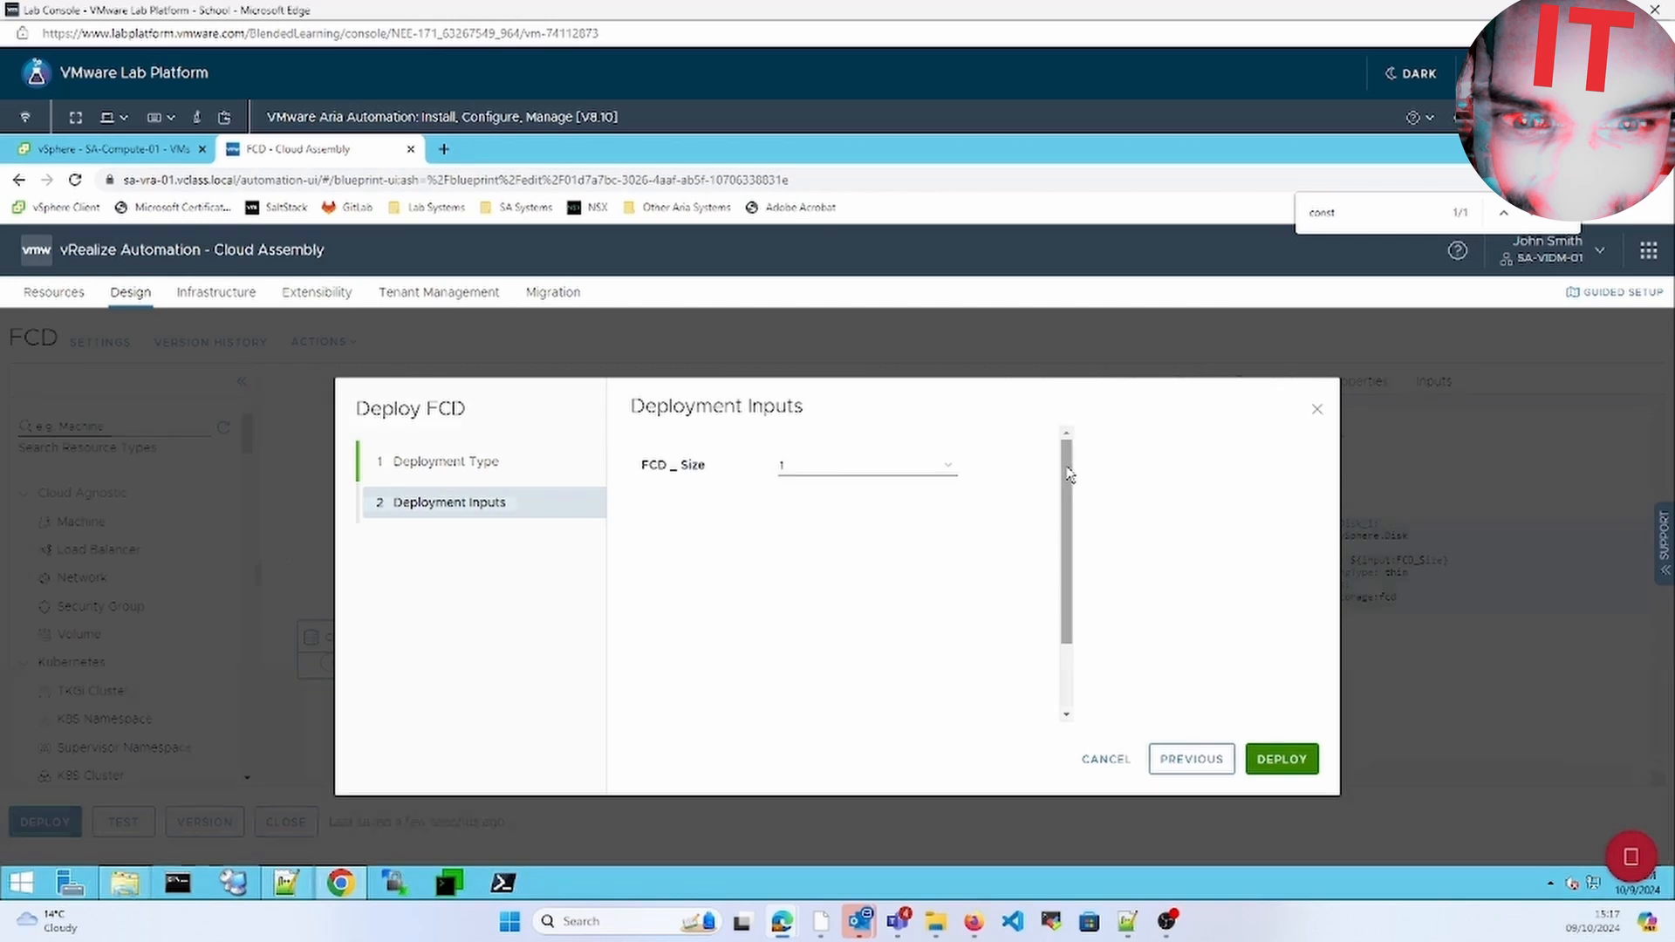
pyautogui.click(1281, 763)
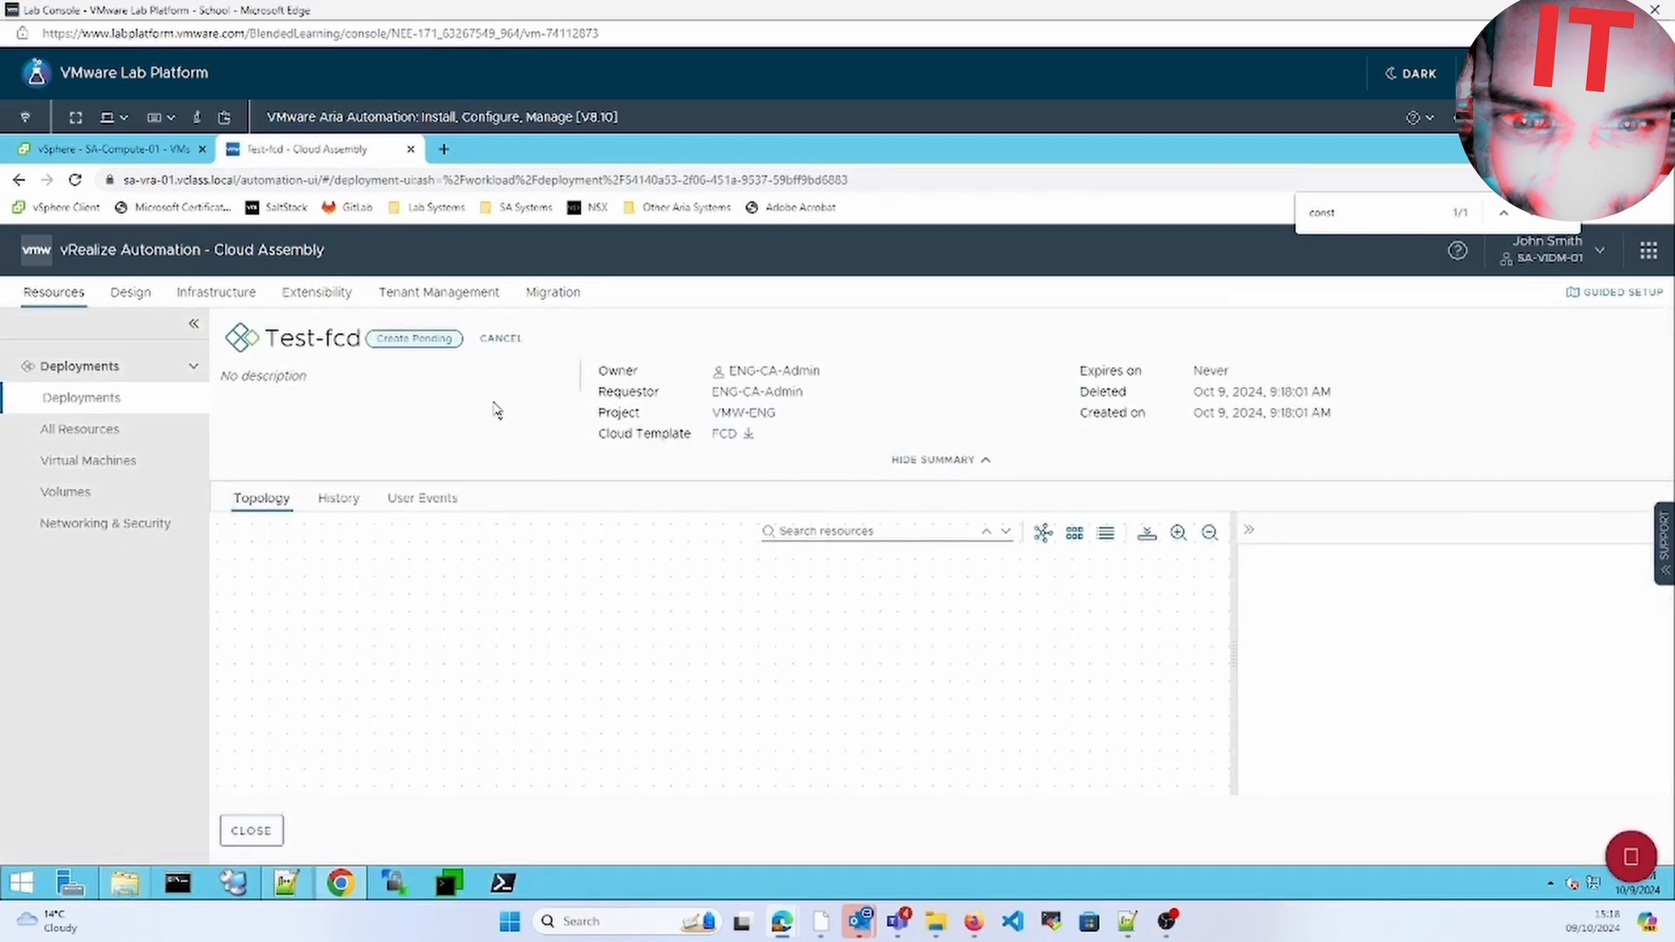
# Delete the failed Test-fcd deployment and reopen the FCD template in Design
pyautogui.click(154, 401)
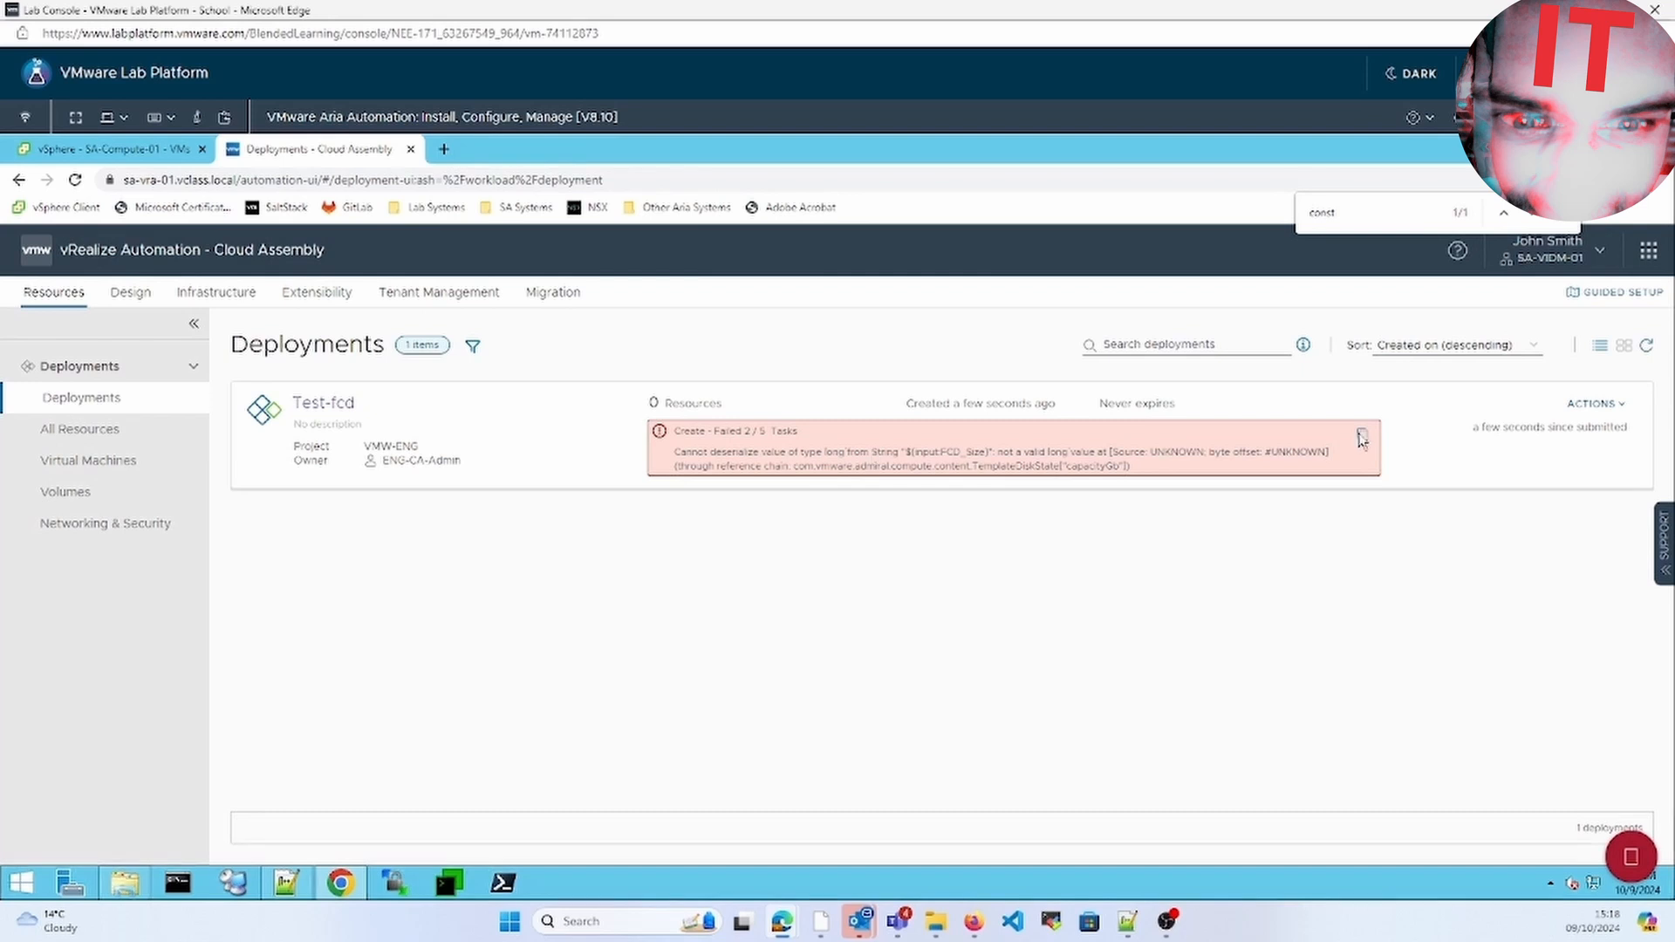
pyautogui.click(1590, 403)
pyautogui.click(1531, 513)
pyautogui.click(1034, 641)
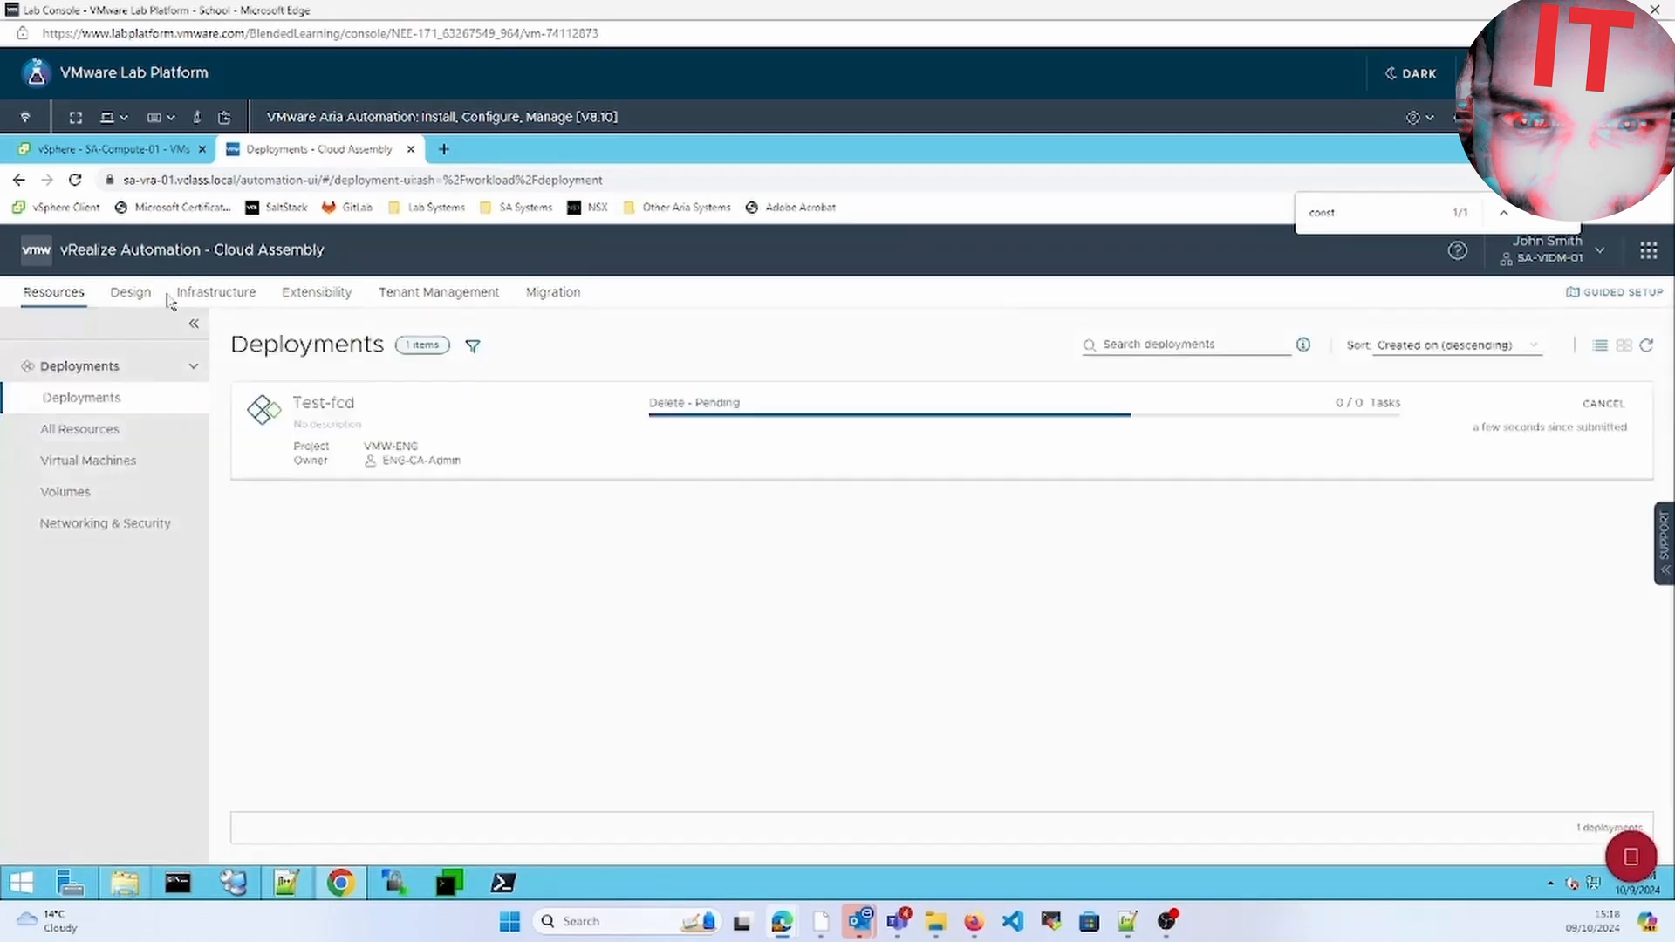
pyautogui.click(168, 298)
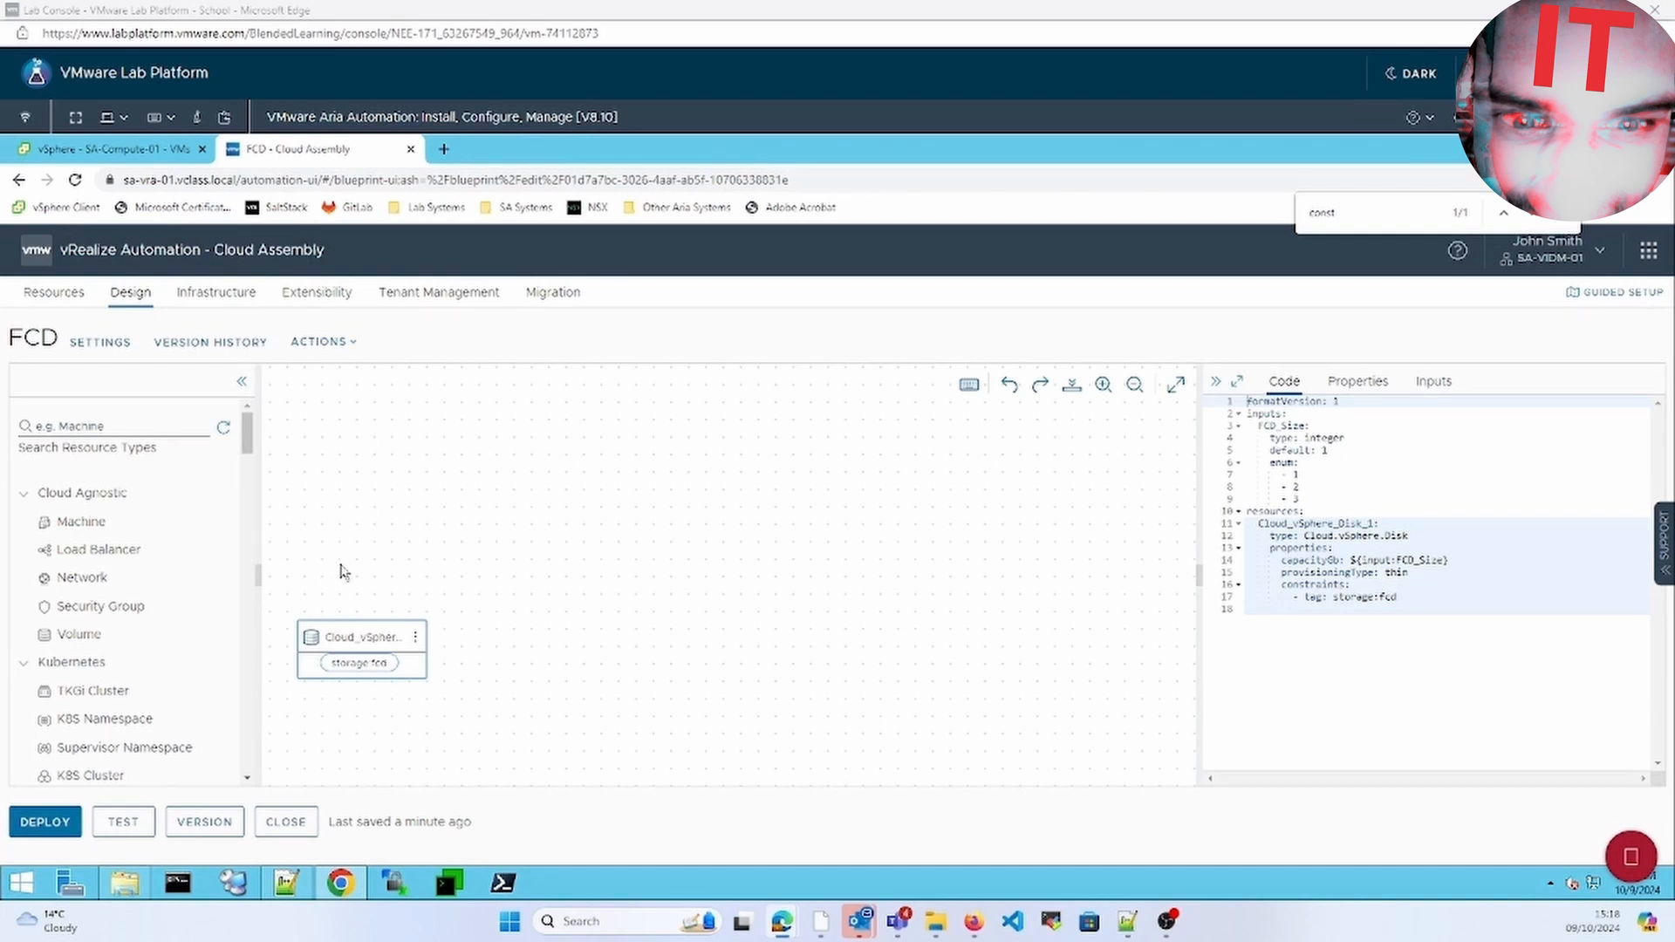
# Test with FCD_Size 1, then change the capacity reference to ${input.FCD_Size}
pyautogui.click(120, 825)
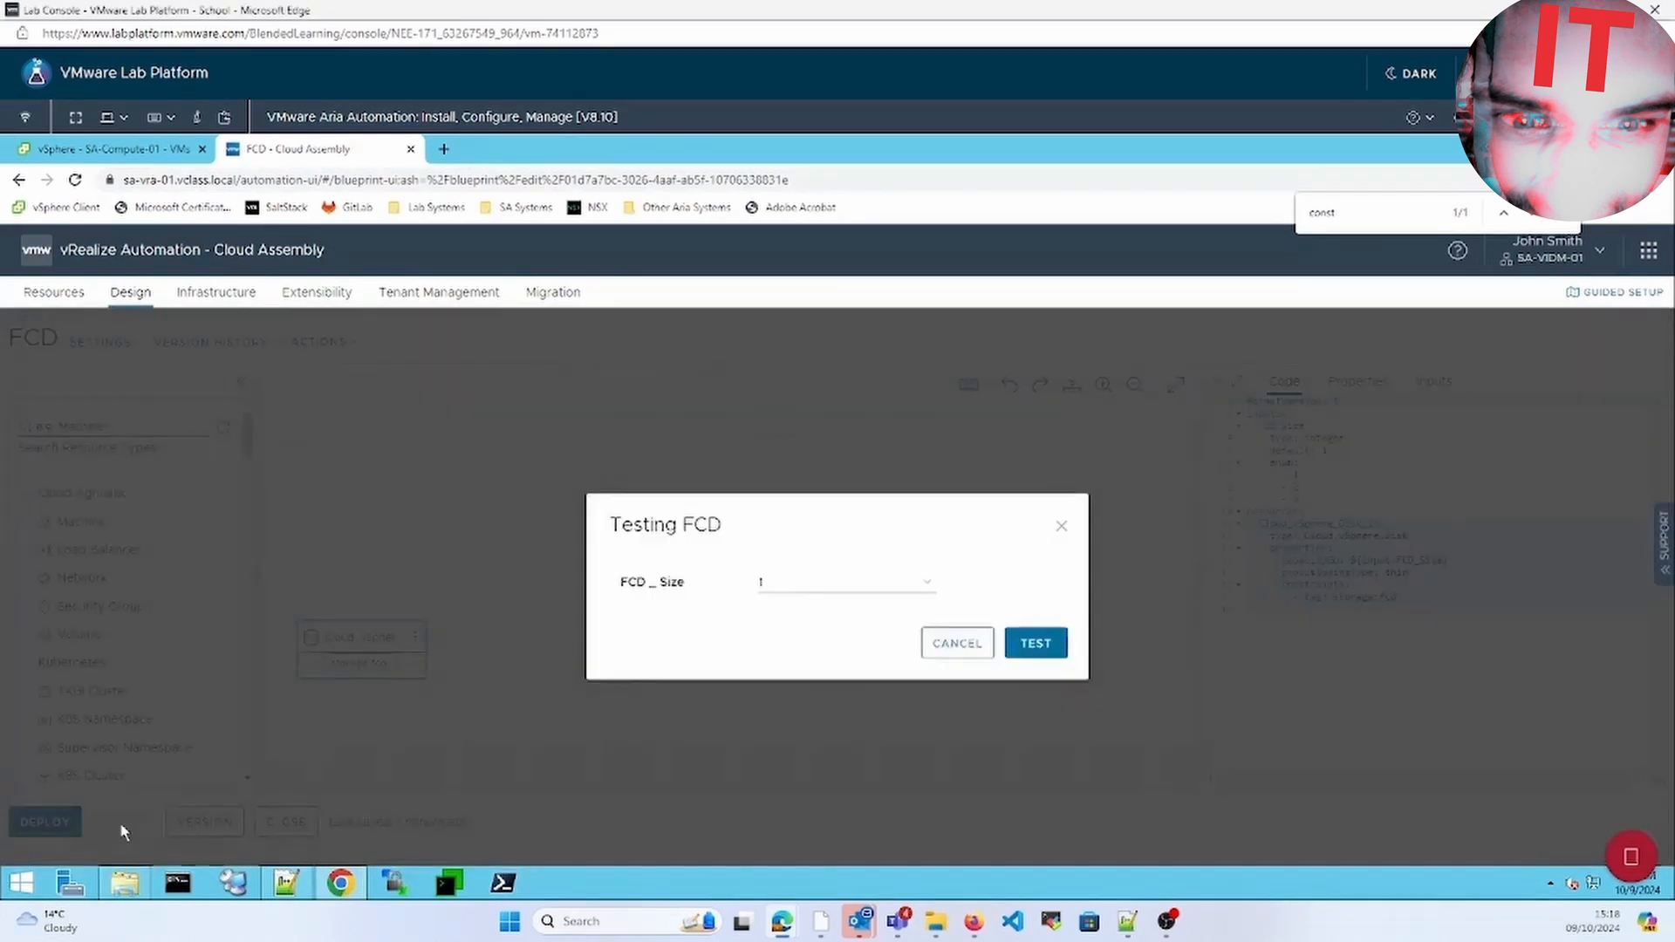
pyautogui.click(1050, 642)
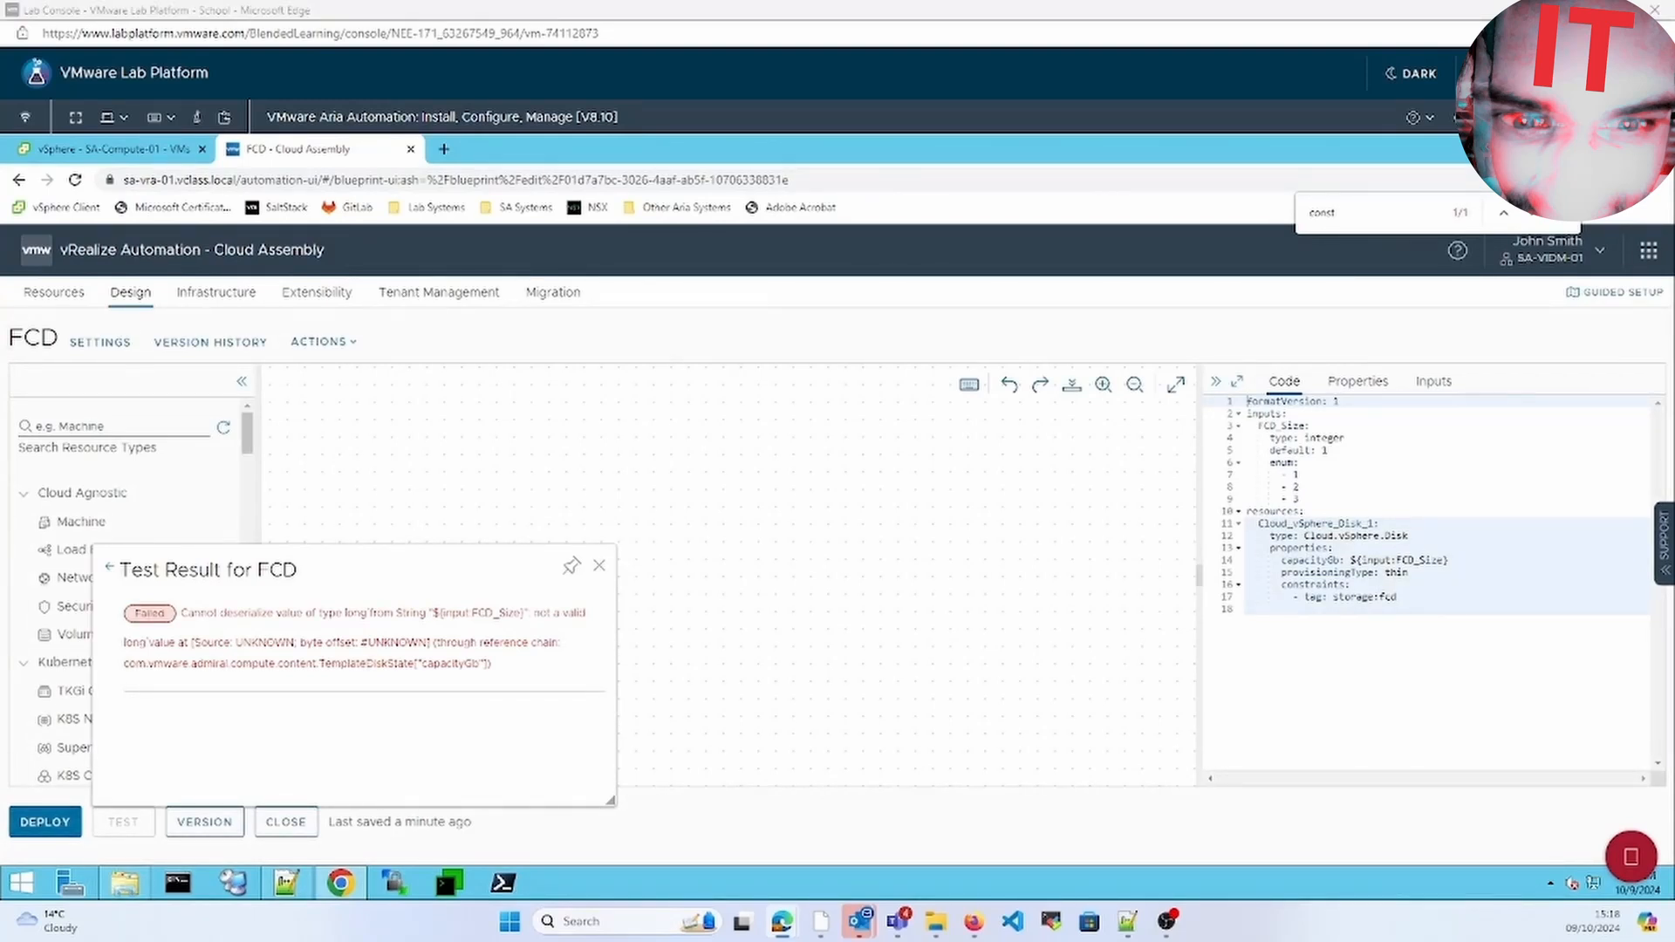
pyautogui.click(1399, 560)
pyautogui.press('BackSpace')
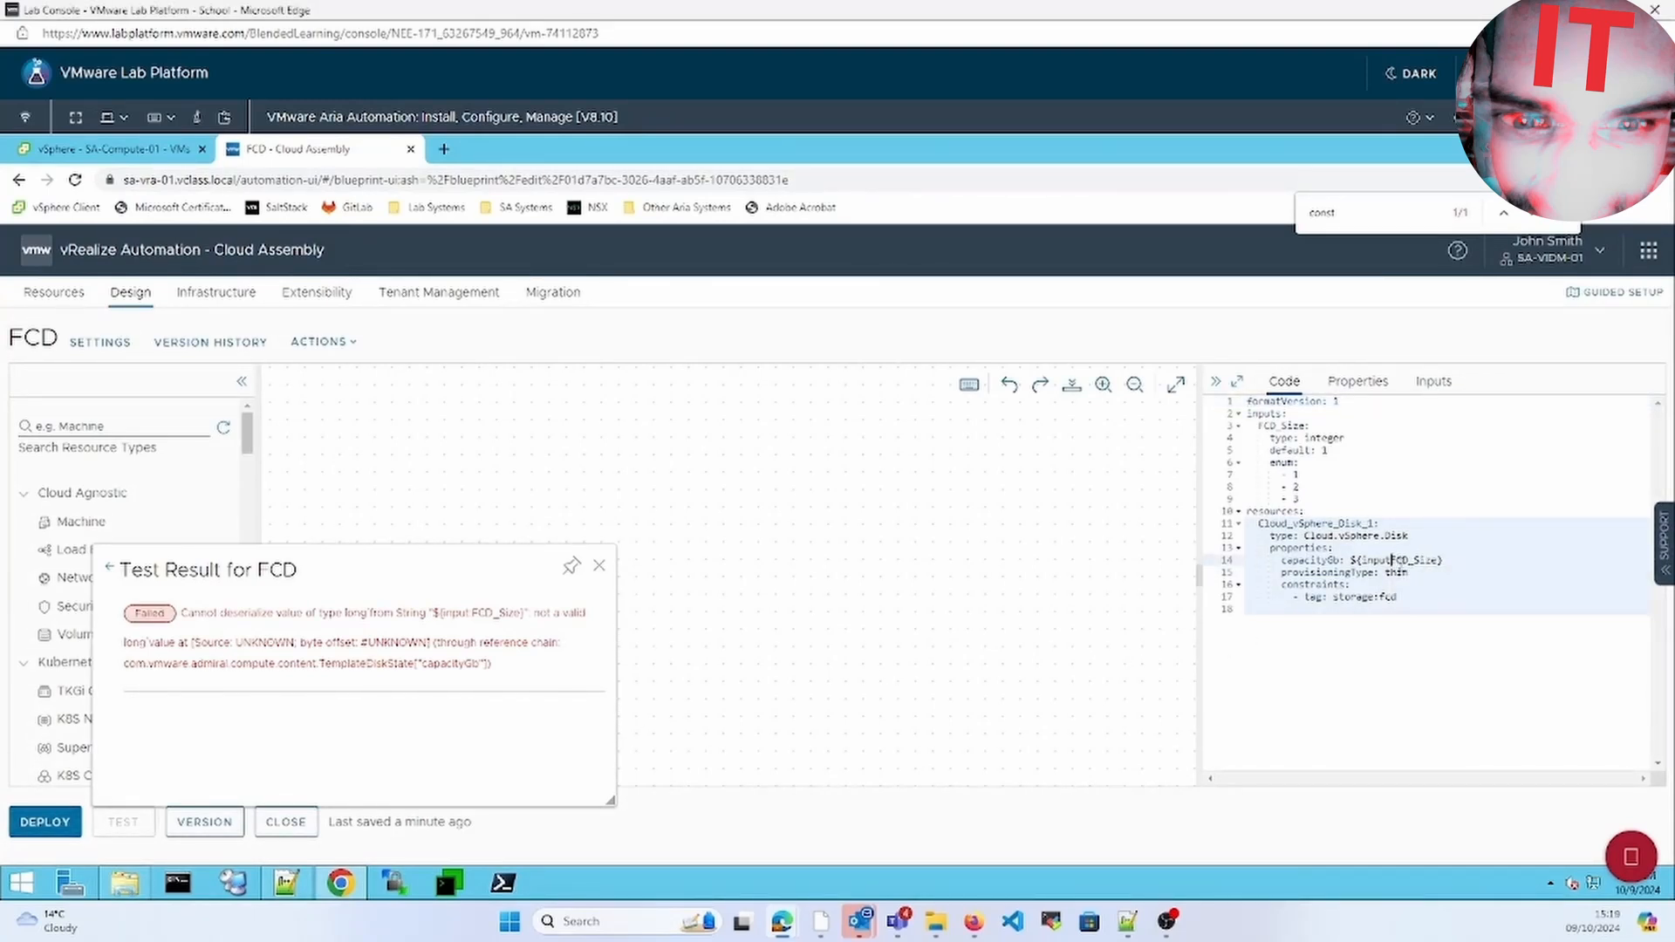
pyautogui.write('.')
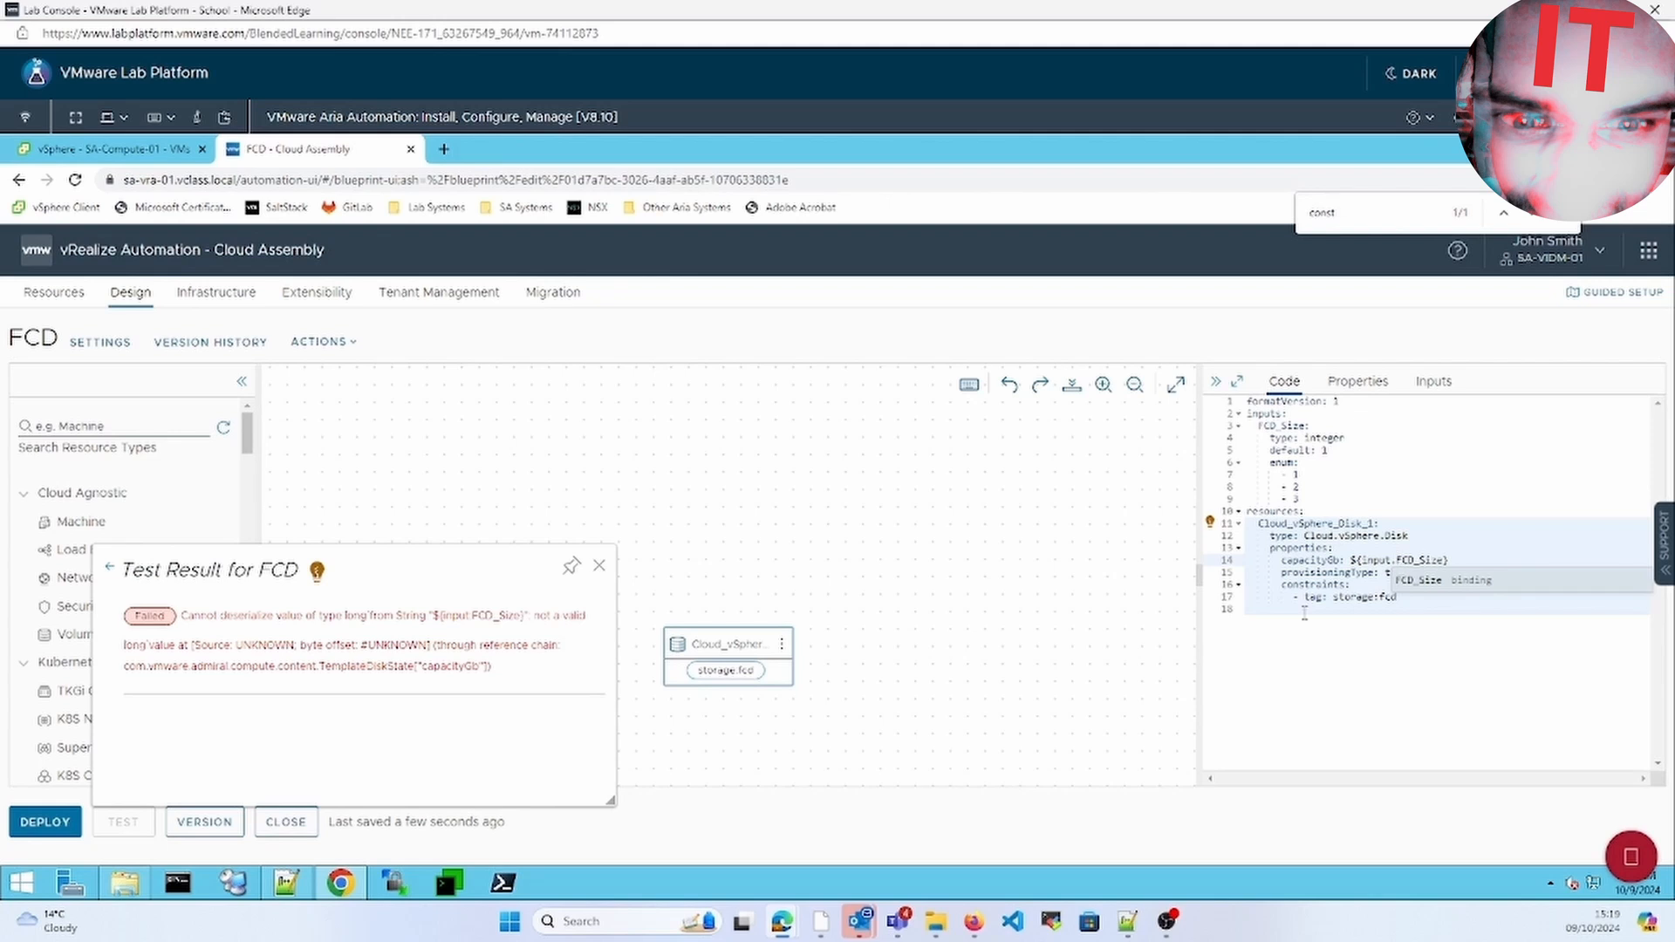
pyautogui.click(1095, 684)
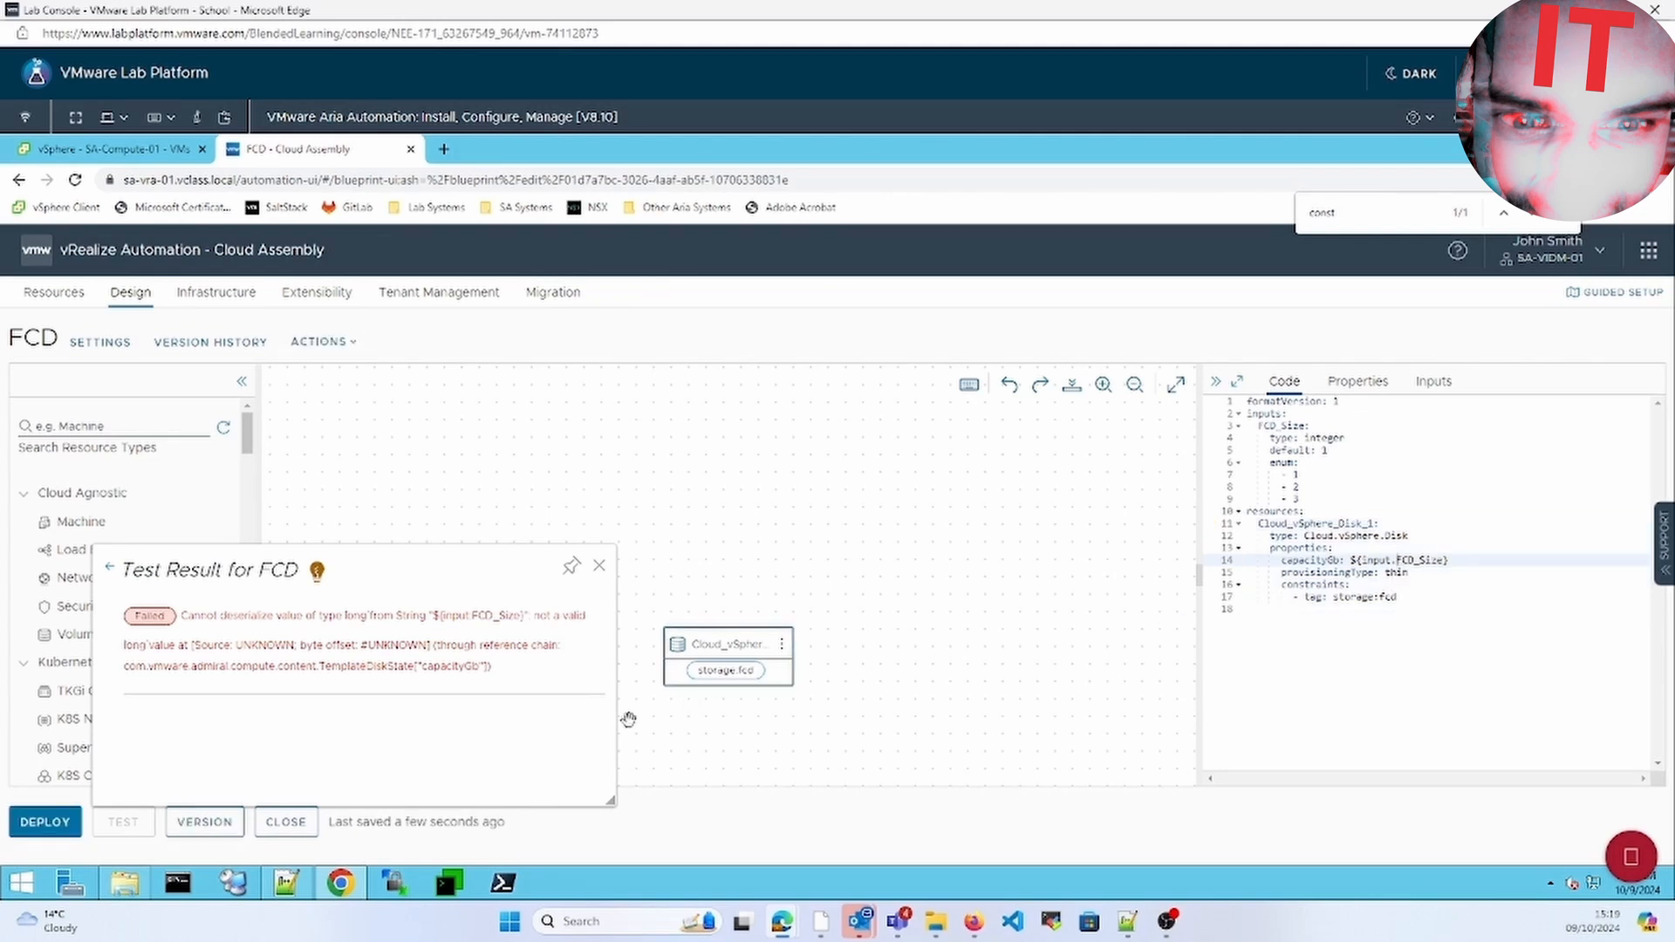
pyautogui.click(591, 569)
# Rerun the FCD_Size 1 test successfully and open the Deploy FCD dialog
pyautogui.click(139, 829)
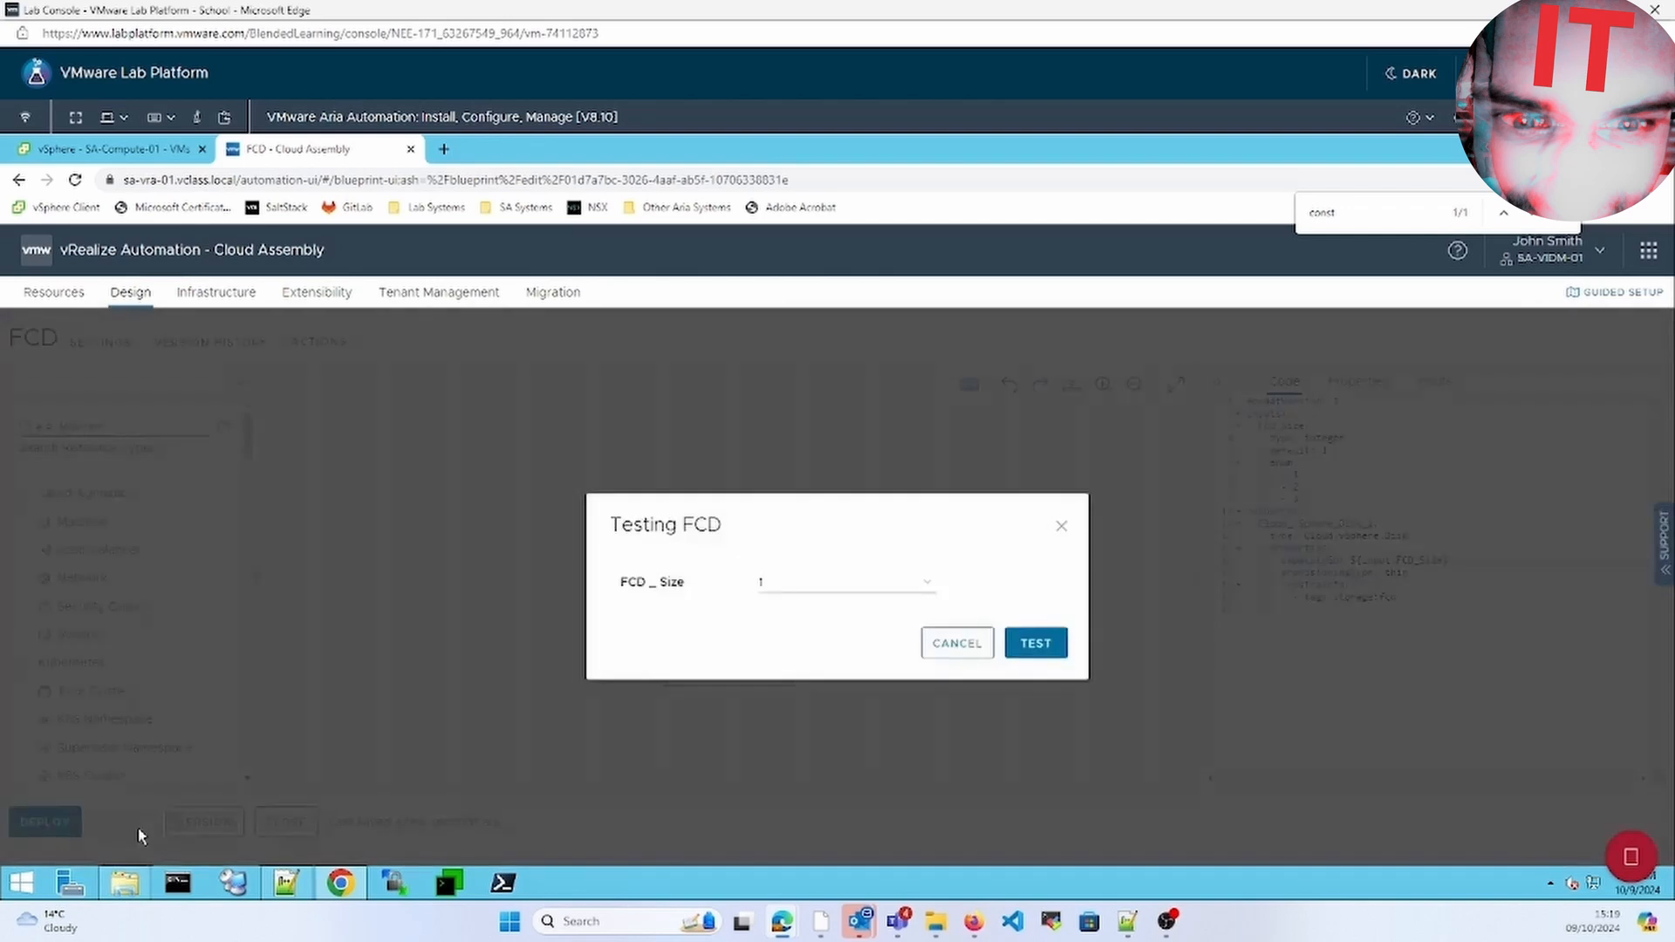
pyautogui.click(1029, 639)
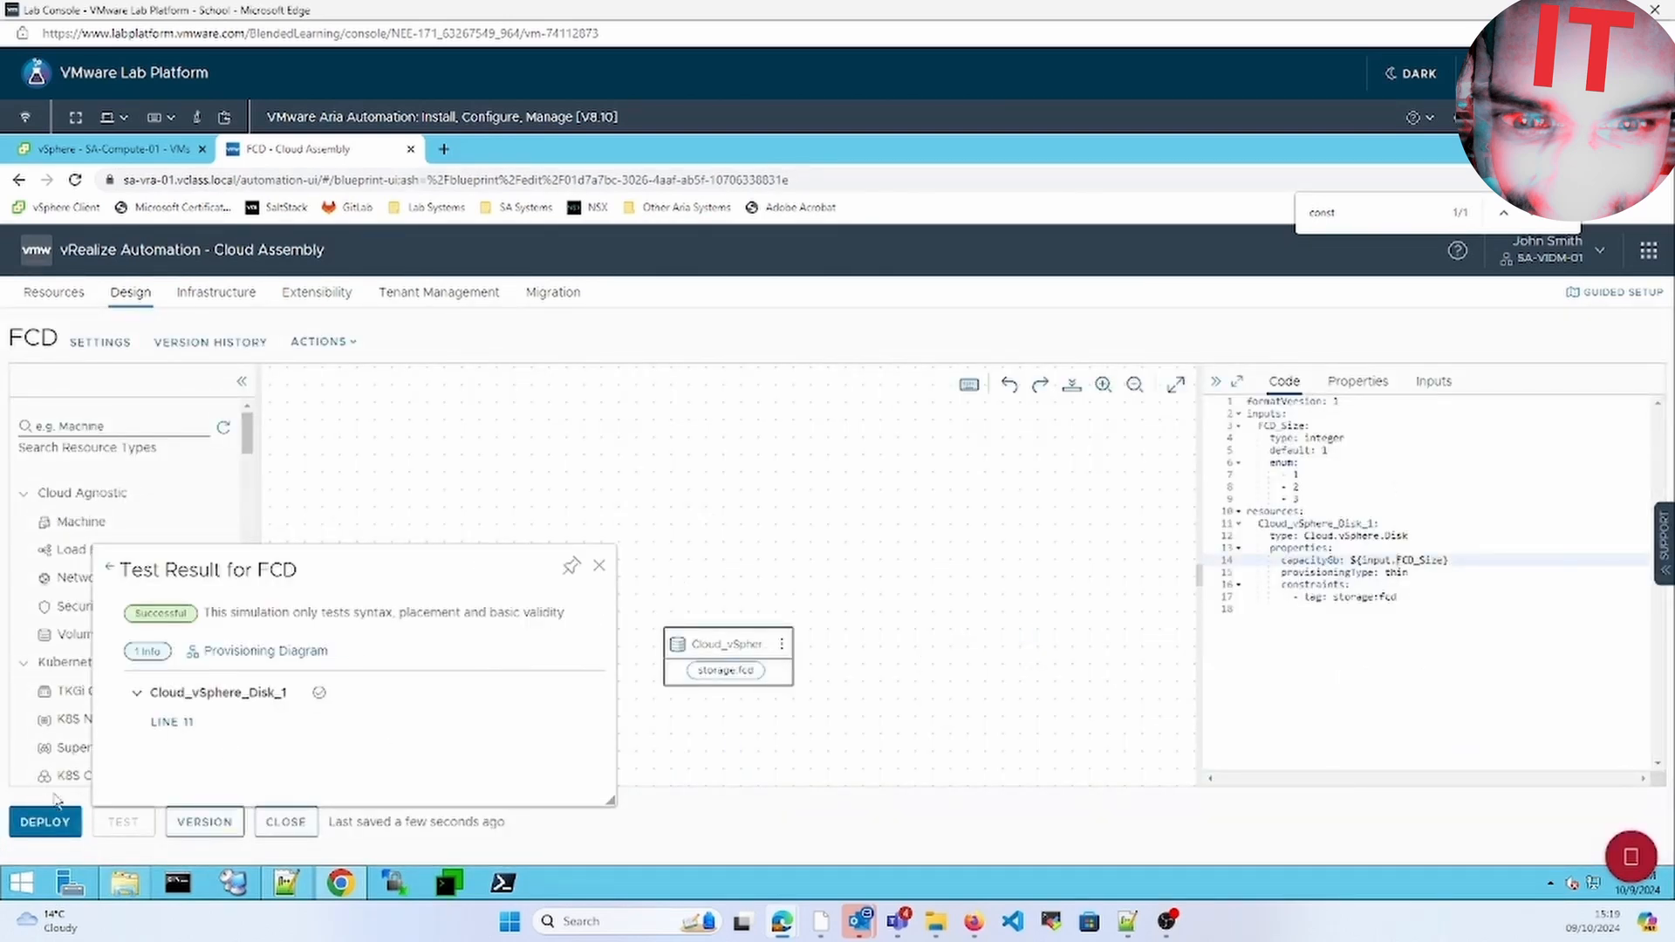
pyautogui.click(46, 822)
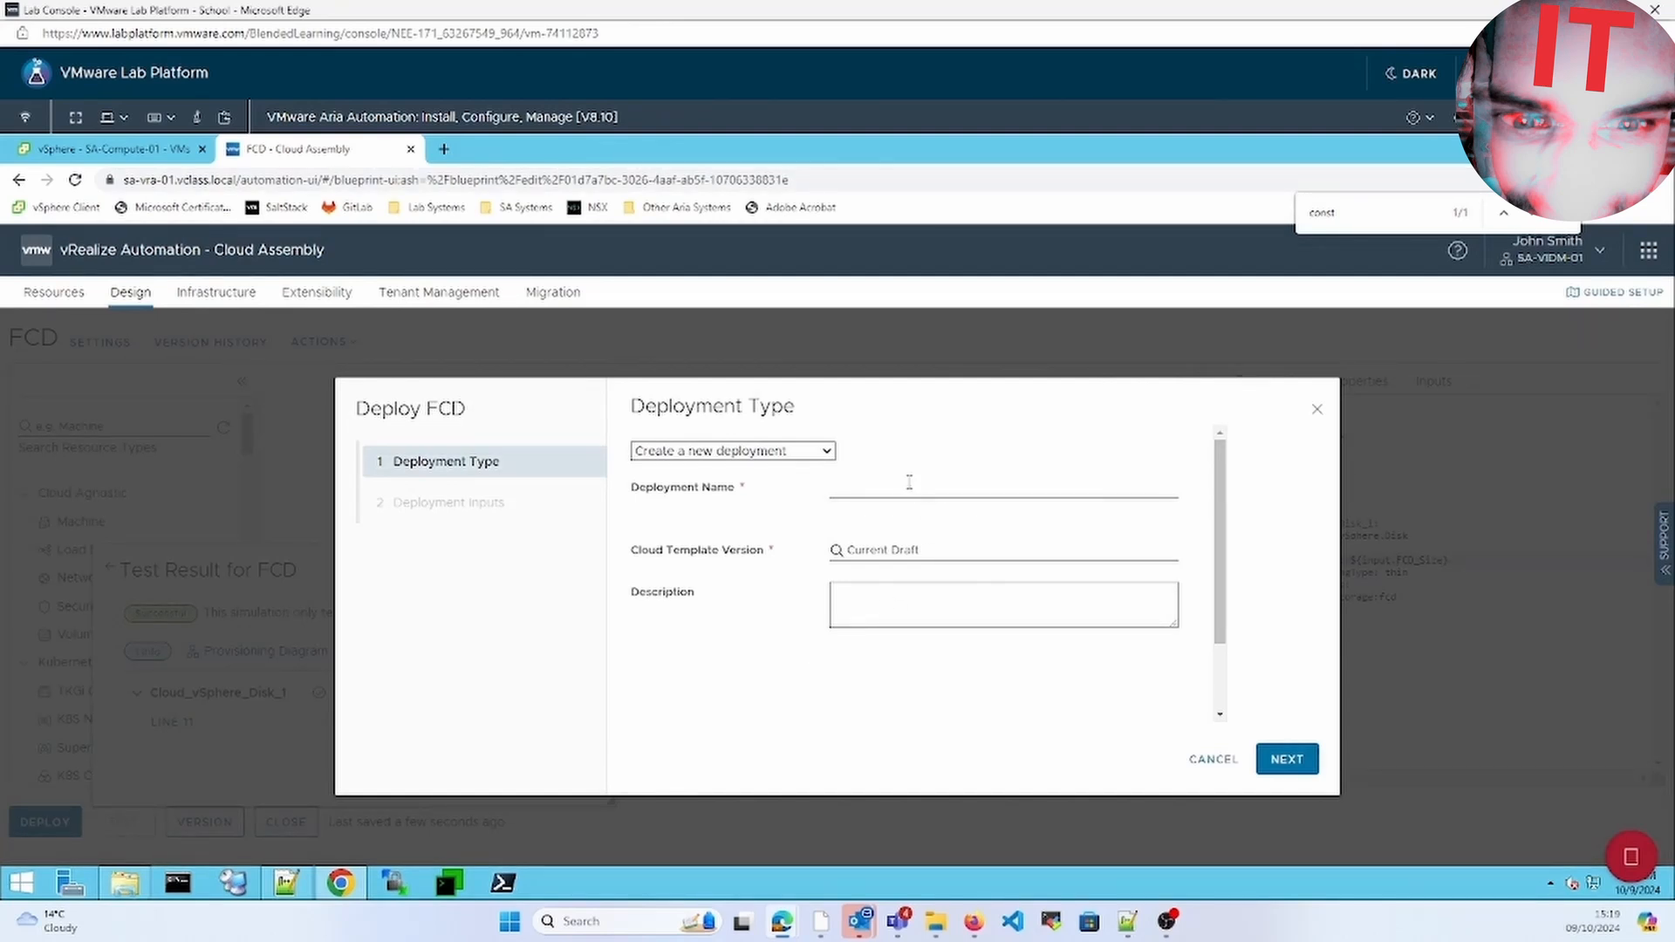
# Deploy the template as fcd_test, keeping FCD_Size at 1
pyautogui.click(909, 481)
pyautogui.write('fcd_test')
pyautogui.click(1286, 759)
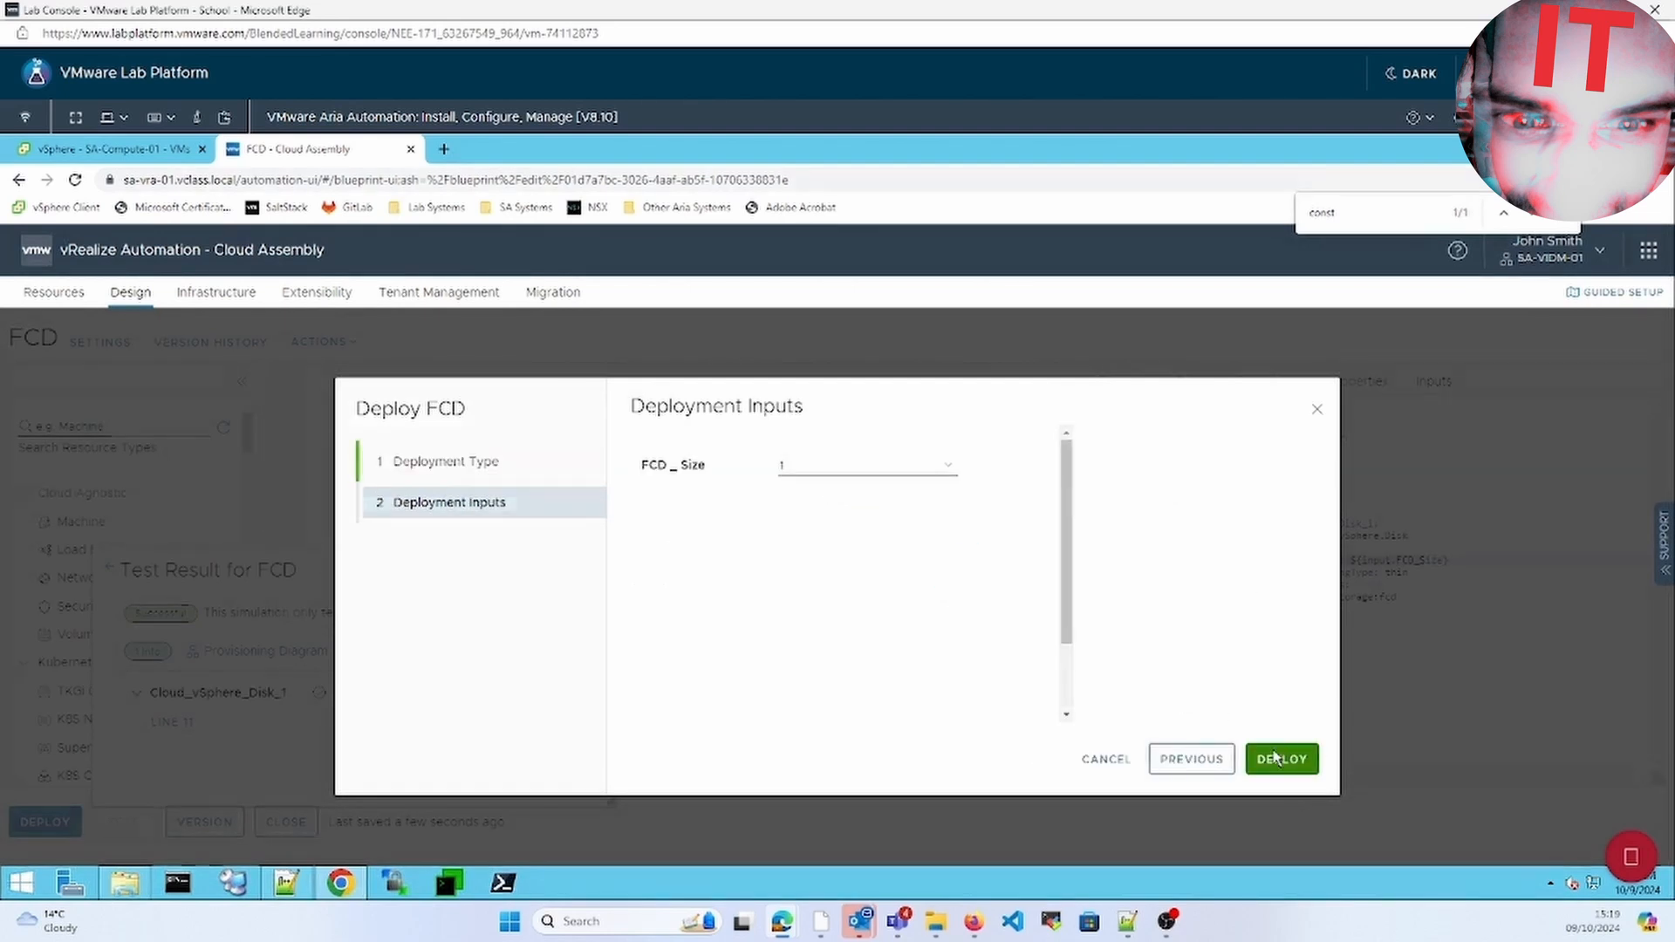
pyautogui.click(1283, 759)
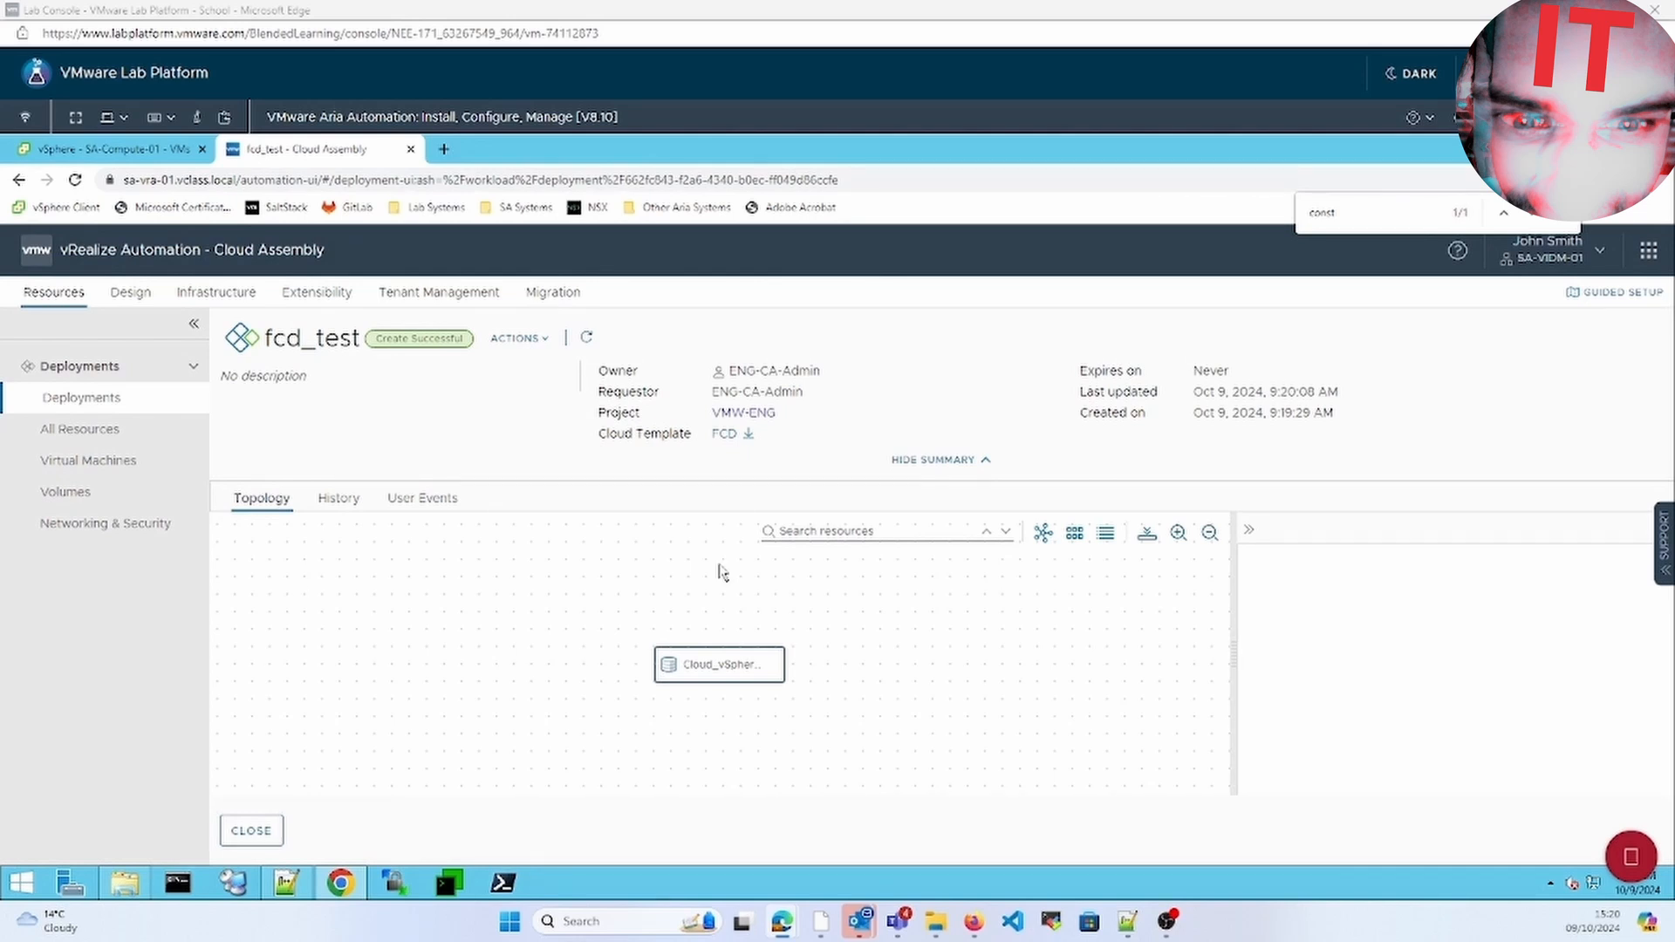
# Inspect the deployed disk, then view volume VMW-ENG-3923's details: available, 1 GB first class disk
pyautogui.click(756, 663)
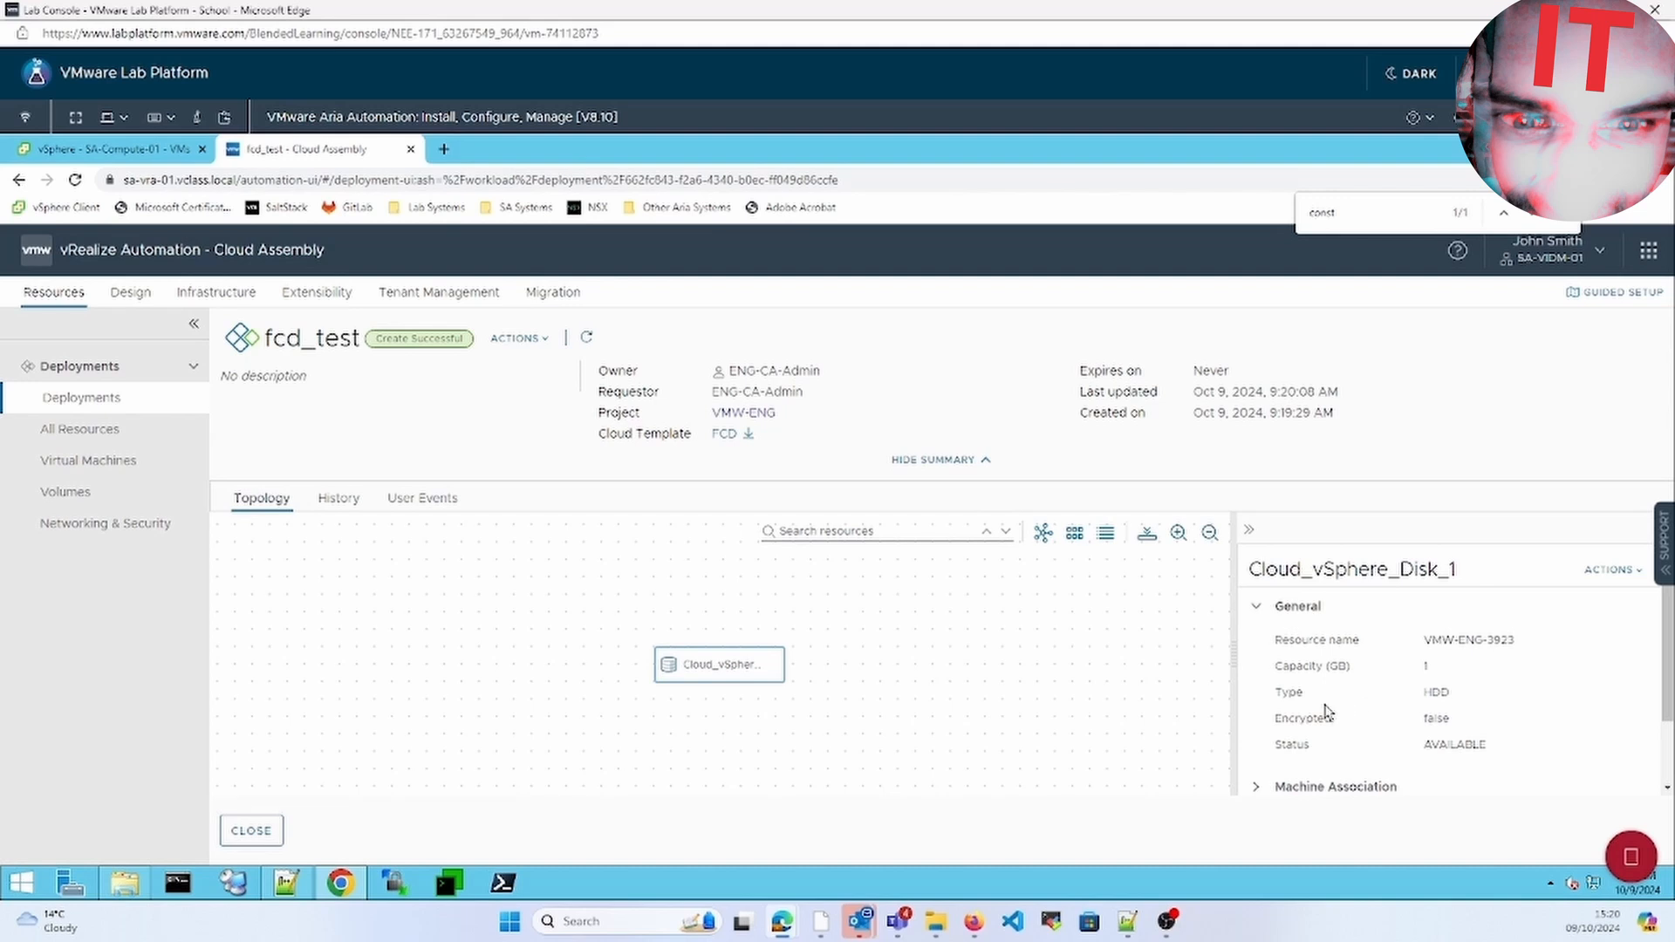
pyautogui.moveTo(1224, 711); pyautogui.dragTo(1087, 712)
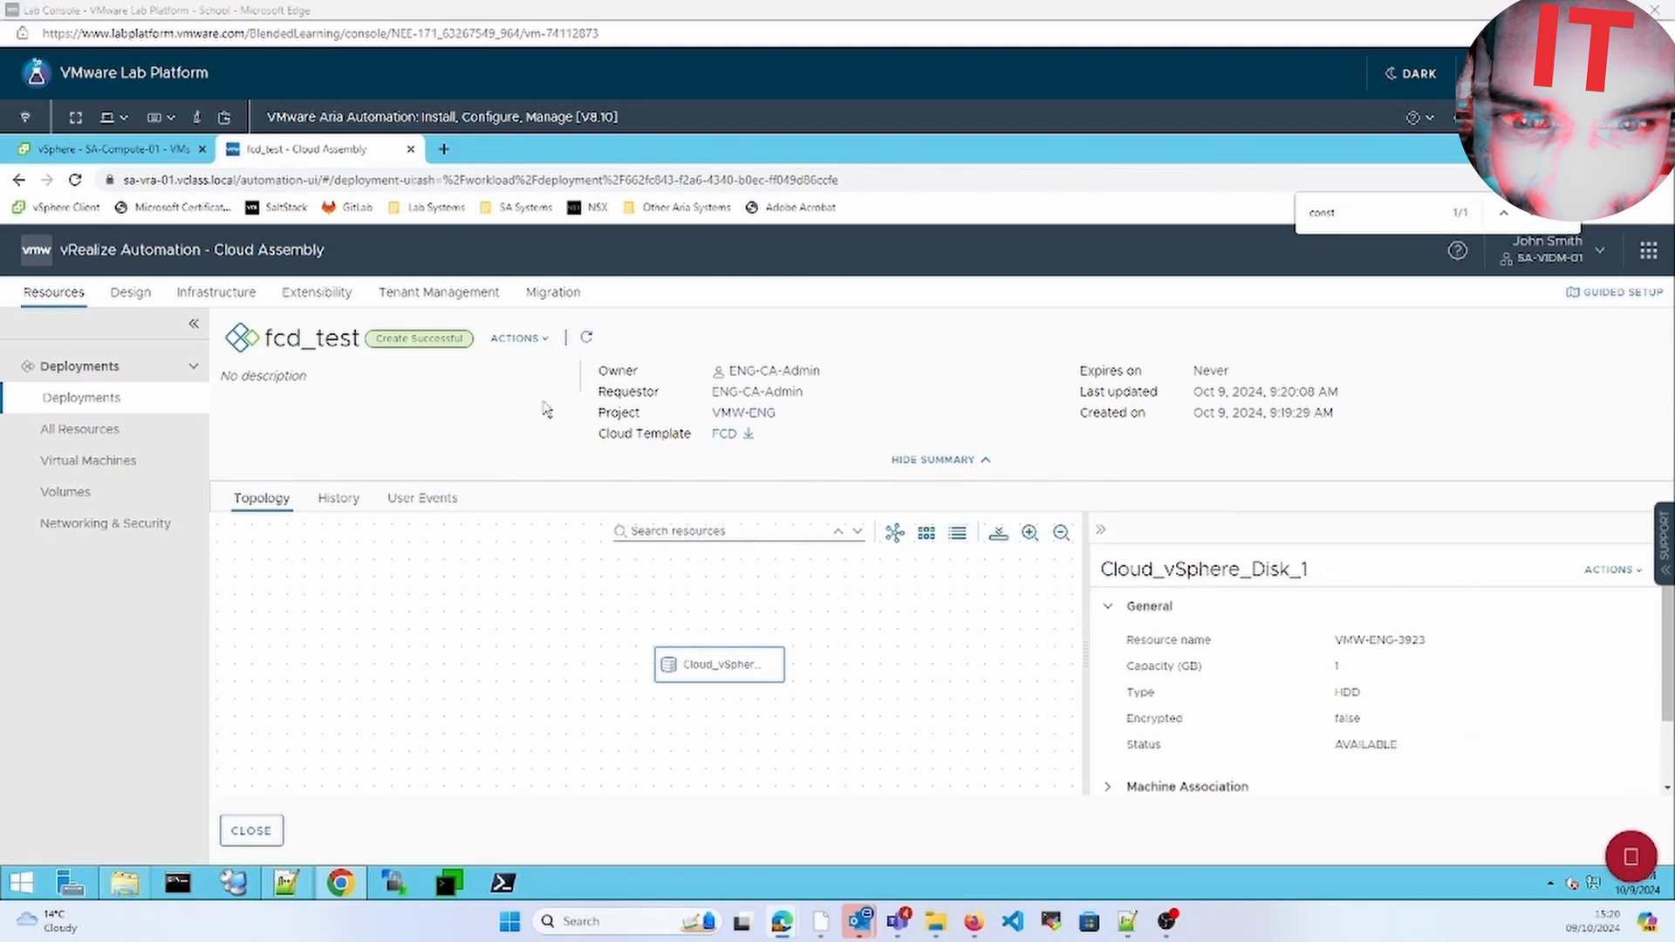
pyautogui.click(76, 294)
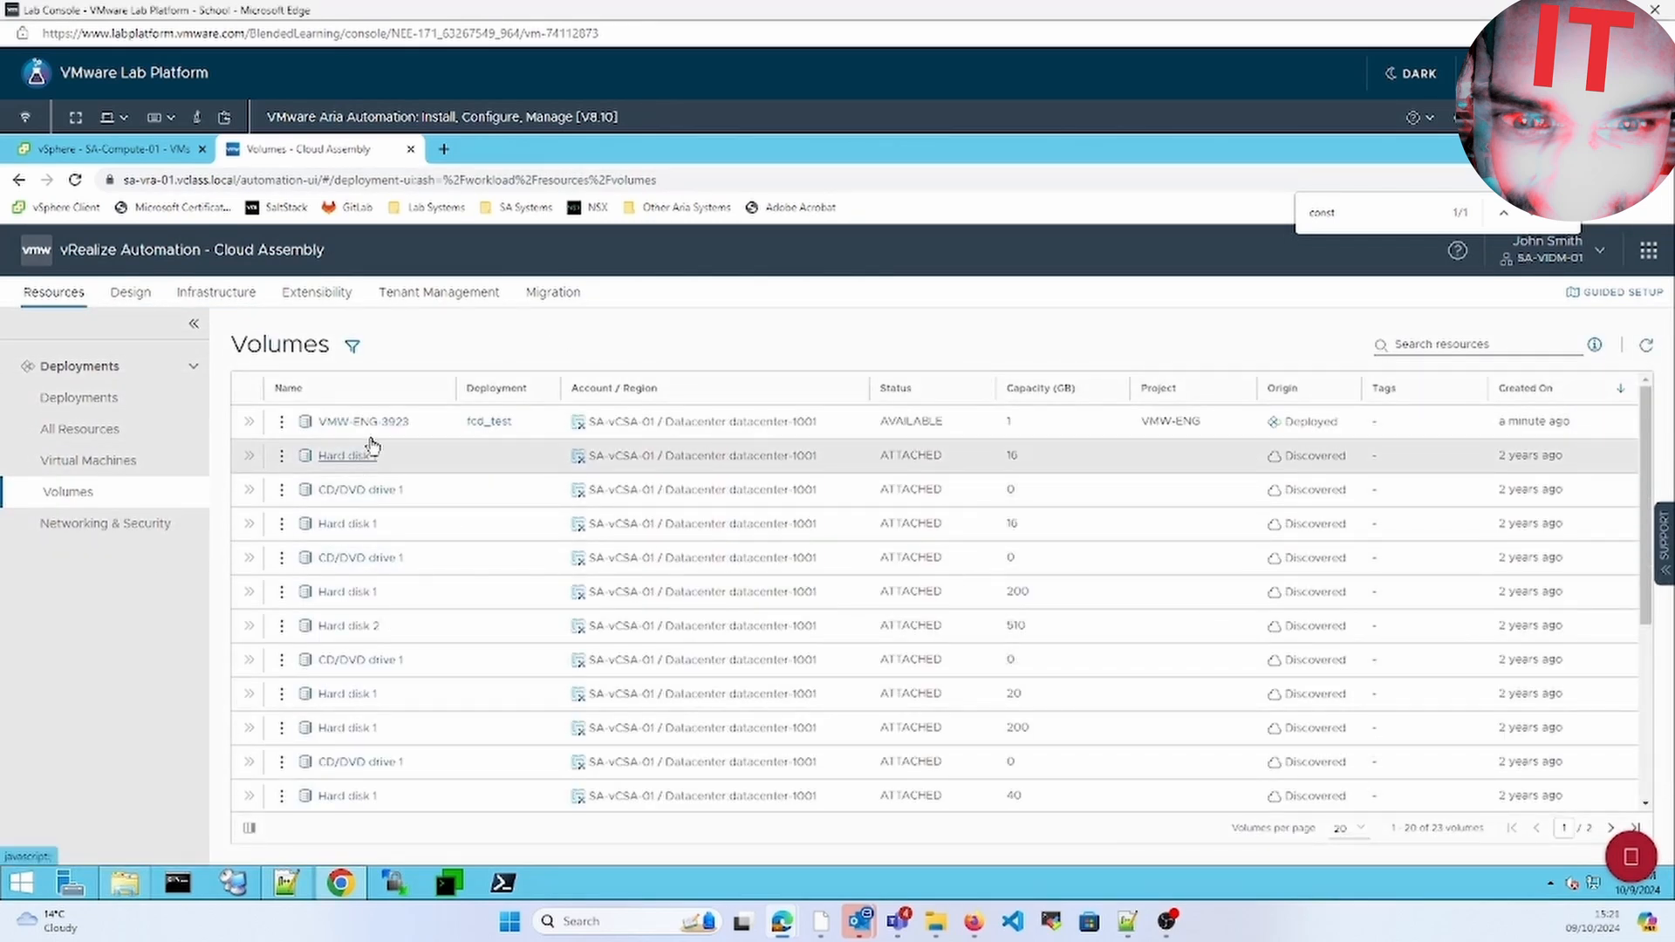
pyautogui.click(370, 424)
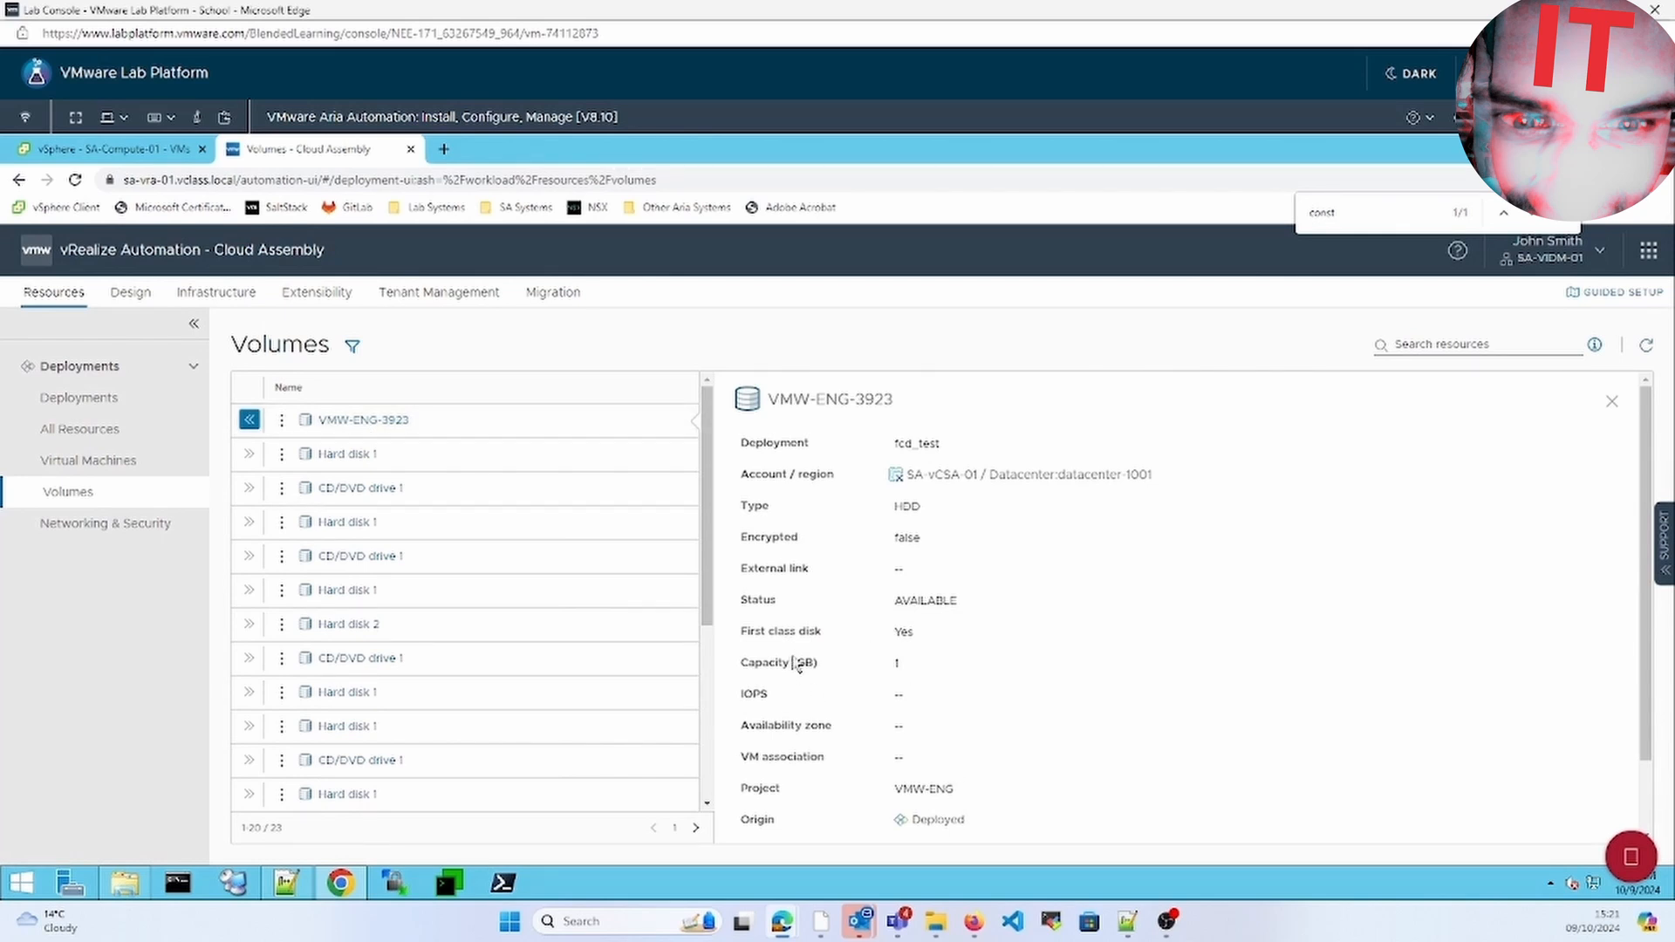
pyautogui.moveTo(770, 633); pyautogui.dragTo(938, 634)
pyautogui.click(1065, 654)
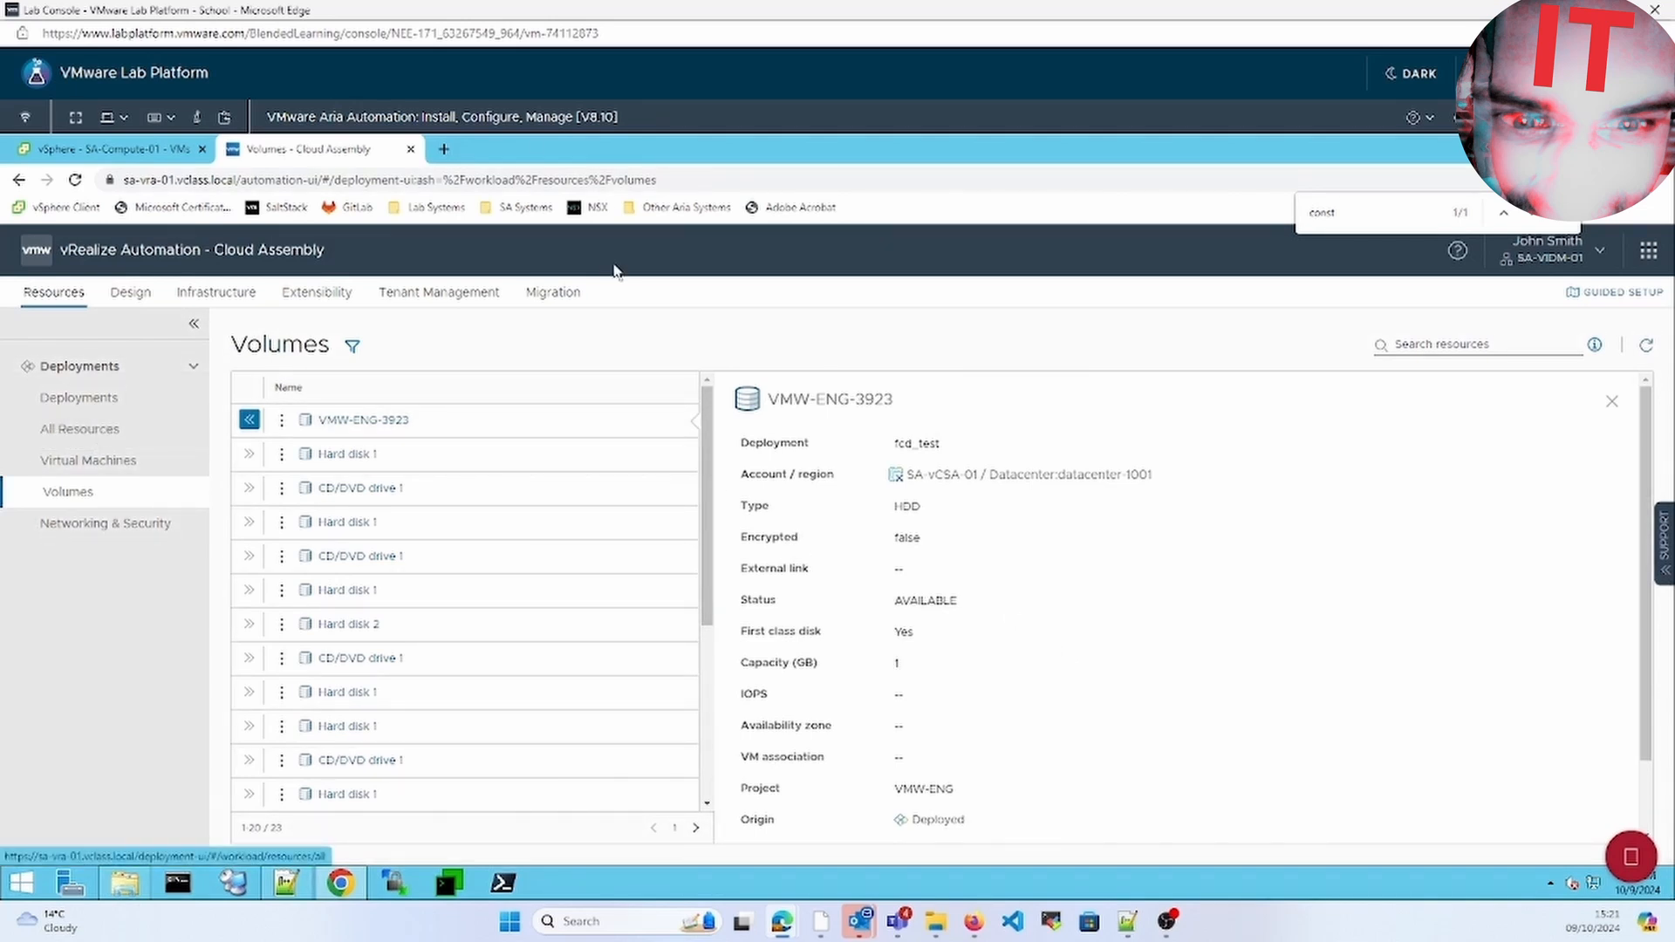
pyautogui.click(84, 158)
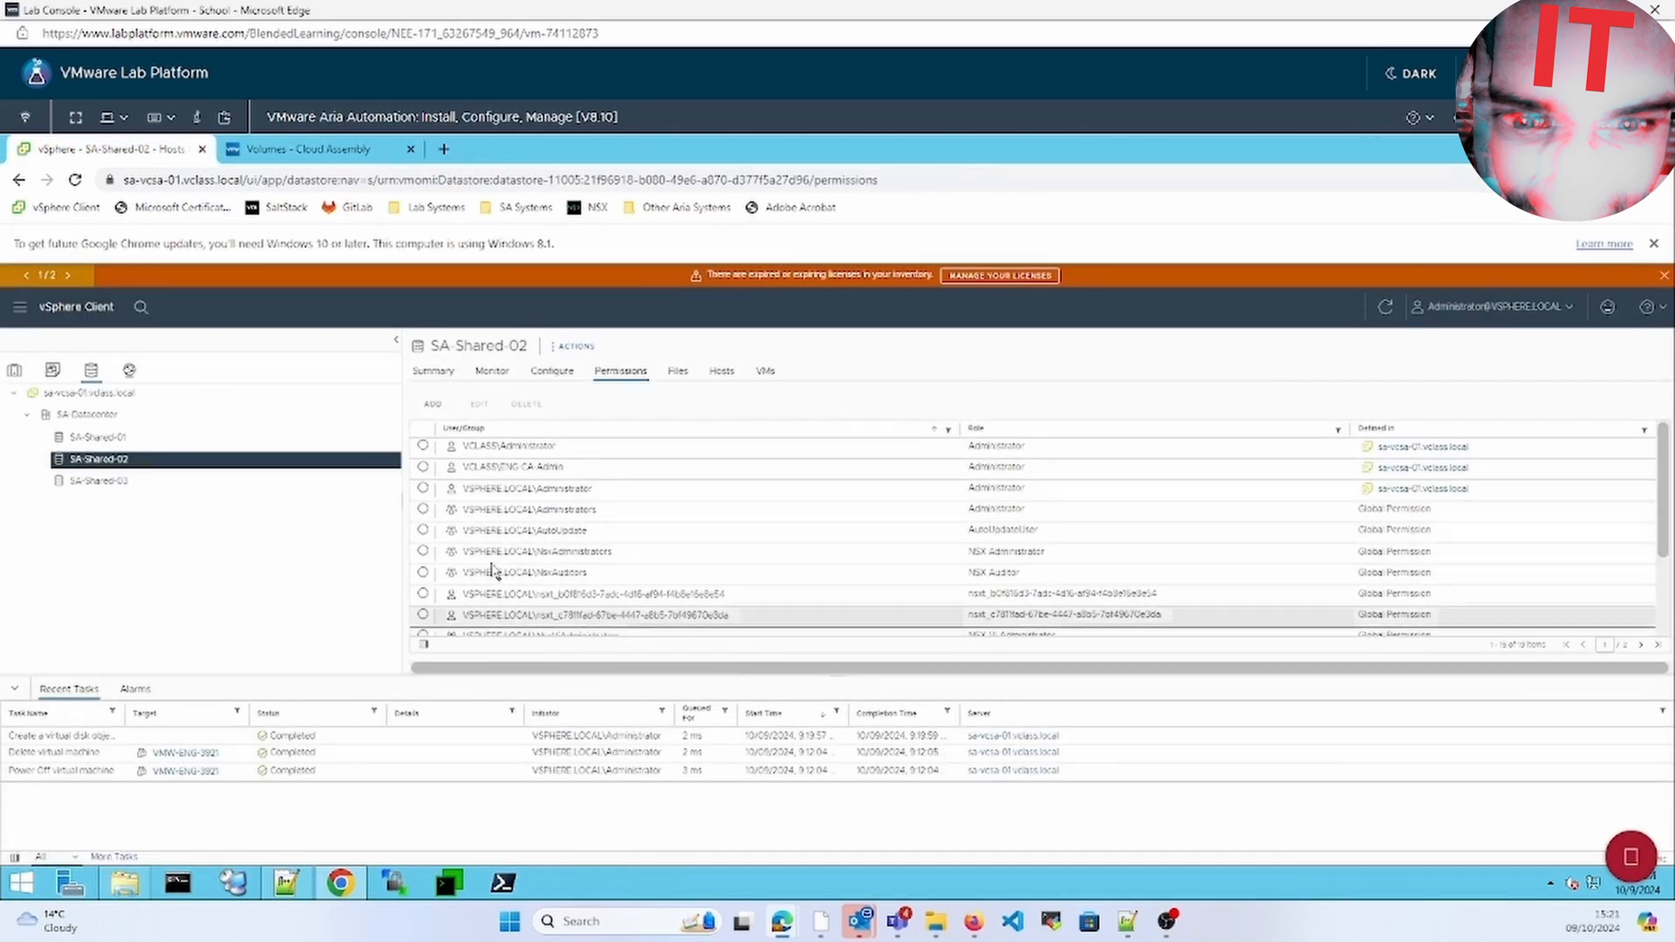
# Locate the new virtual disk file in SA-Shared-02's fcd folder, then return to Cloud Assembly volumes
pyautogui.click(678, 373)
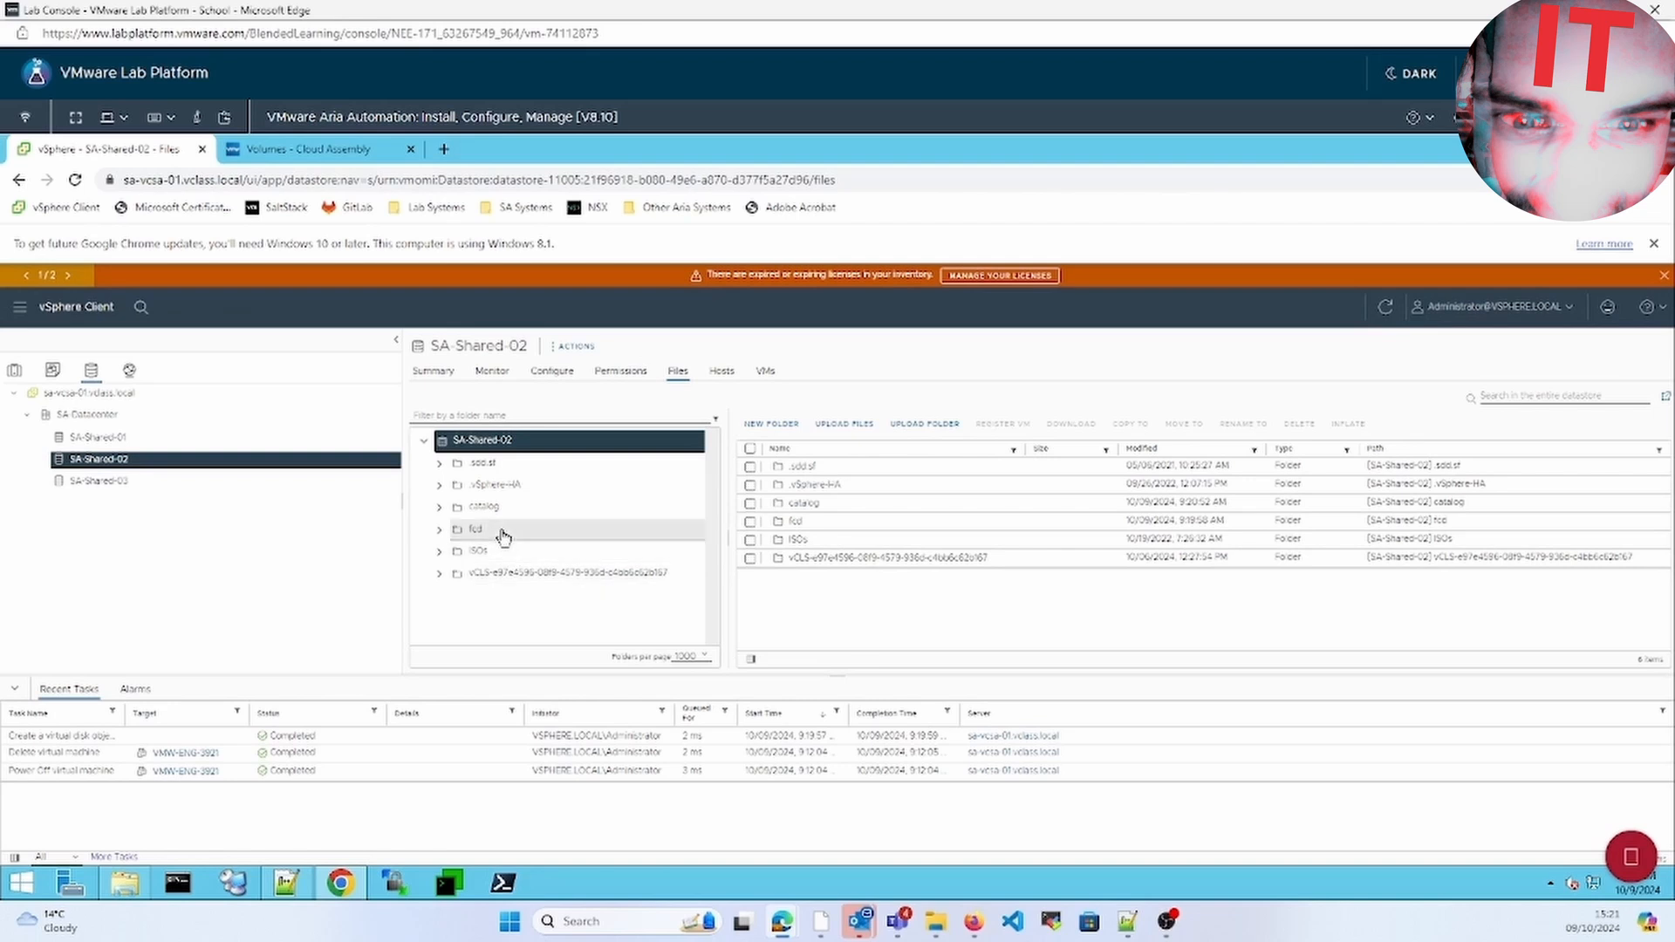
pyautogui.click(499, 530)
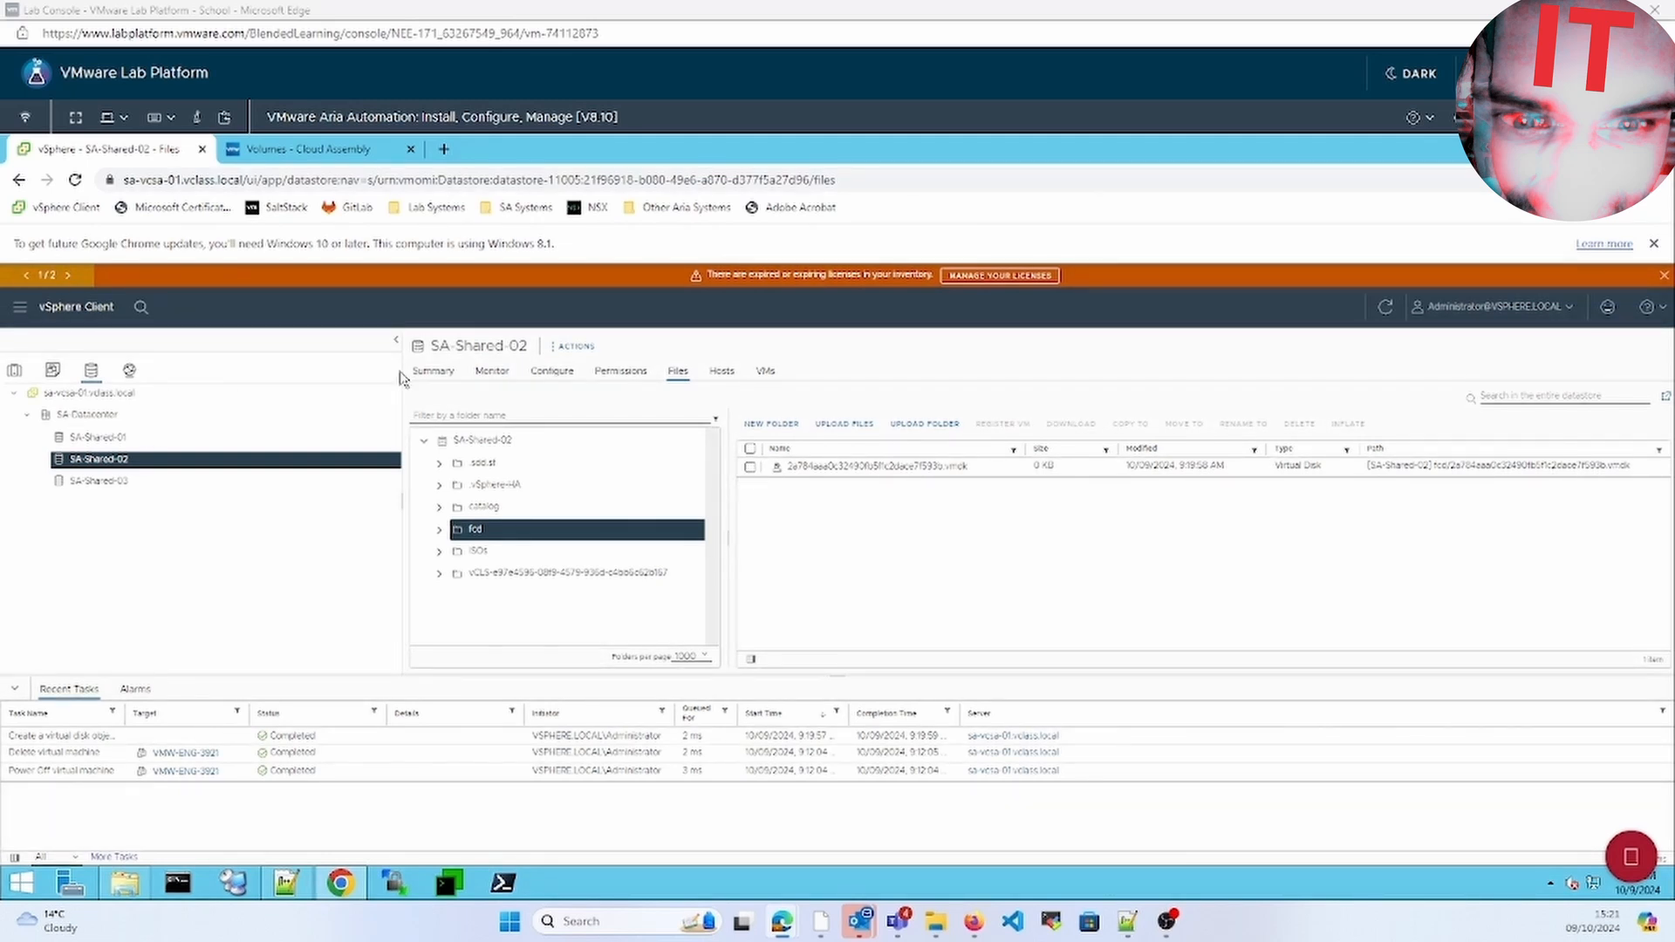
pyautogui.click(290, 151)
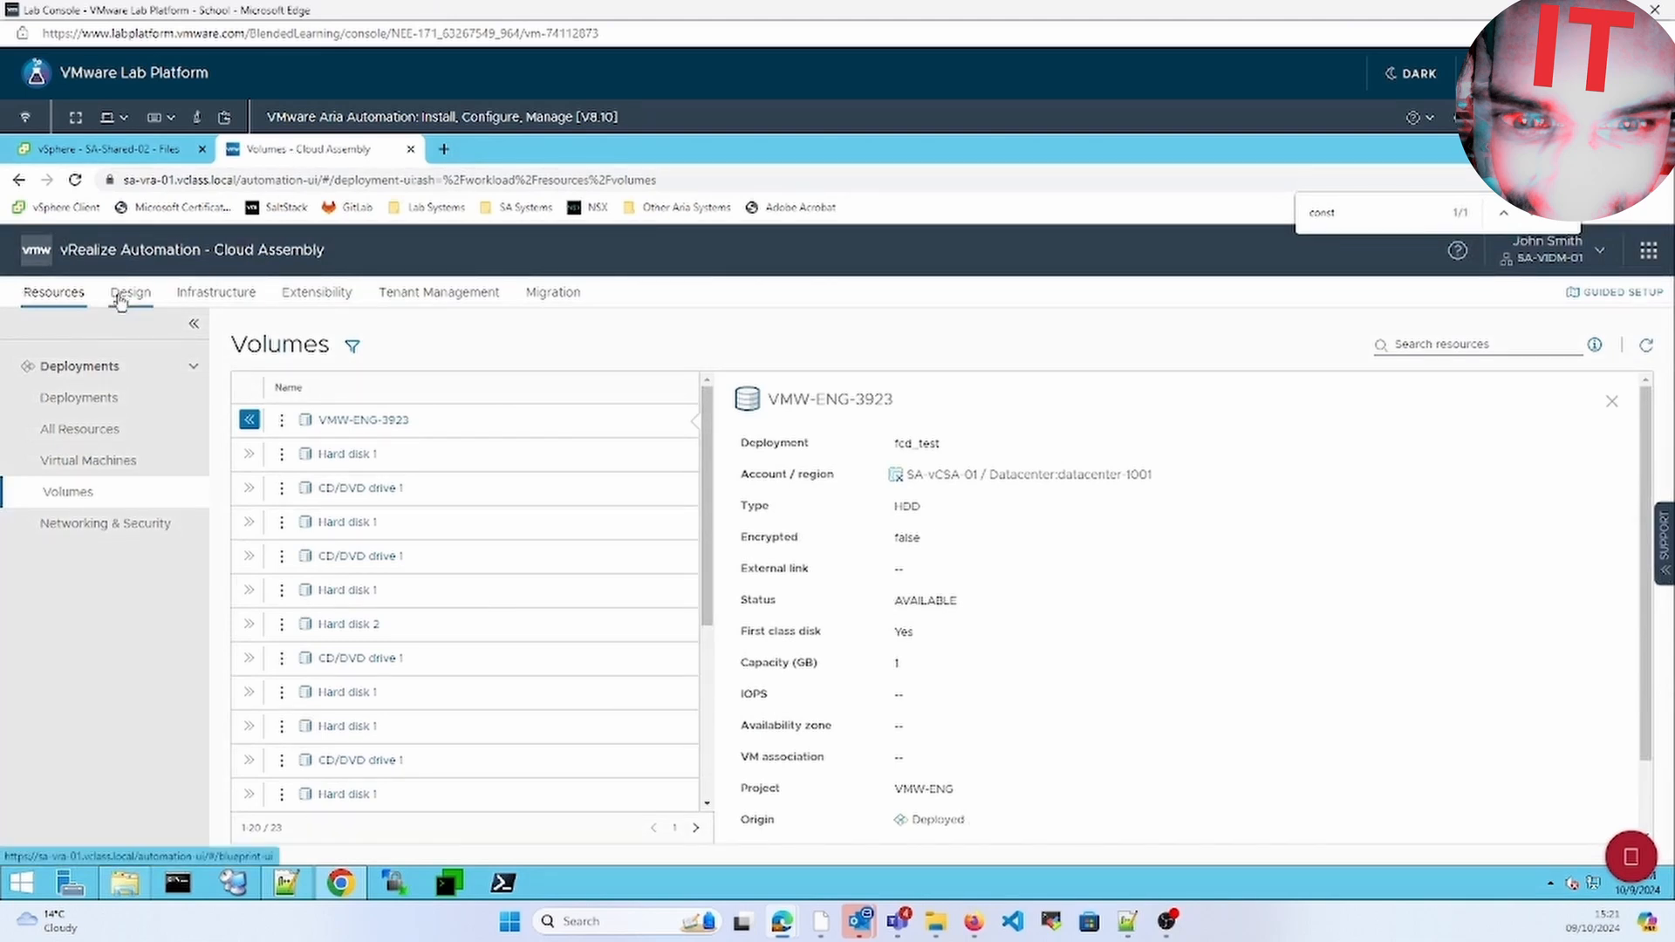
# Review the storage profiles and dismiss the FCD template's test result
pyautogui.click(241, 294)
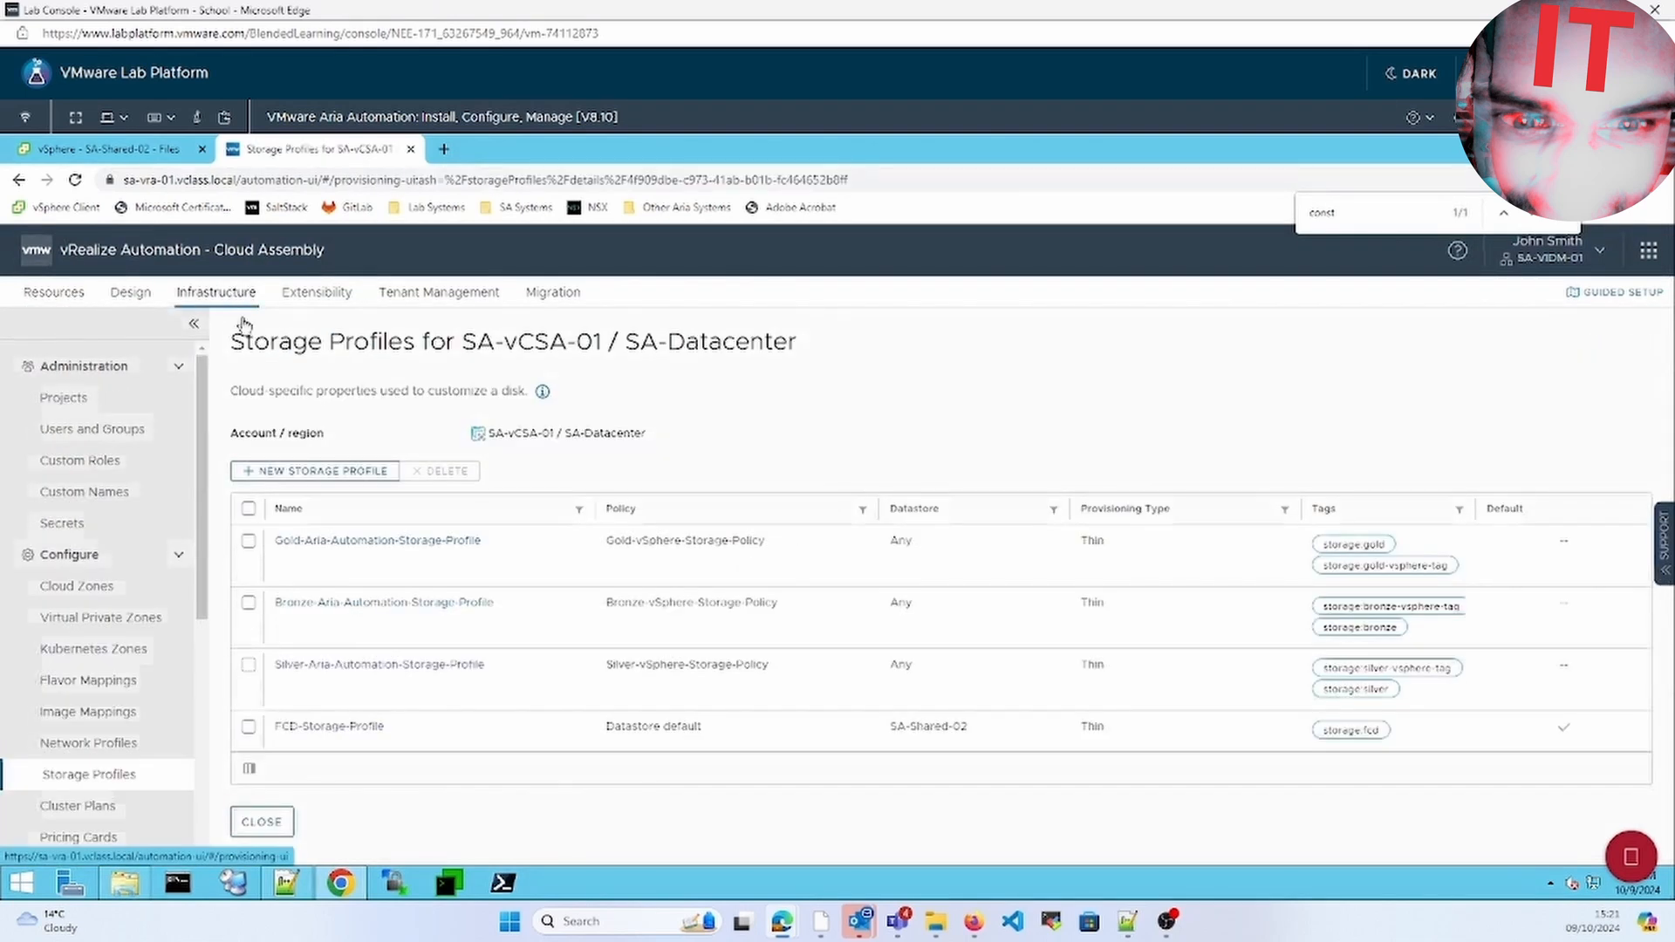
pyautogui.click(131, 294)
pyautogui.click(593, 563)
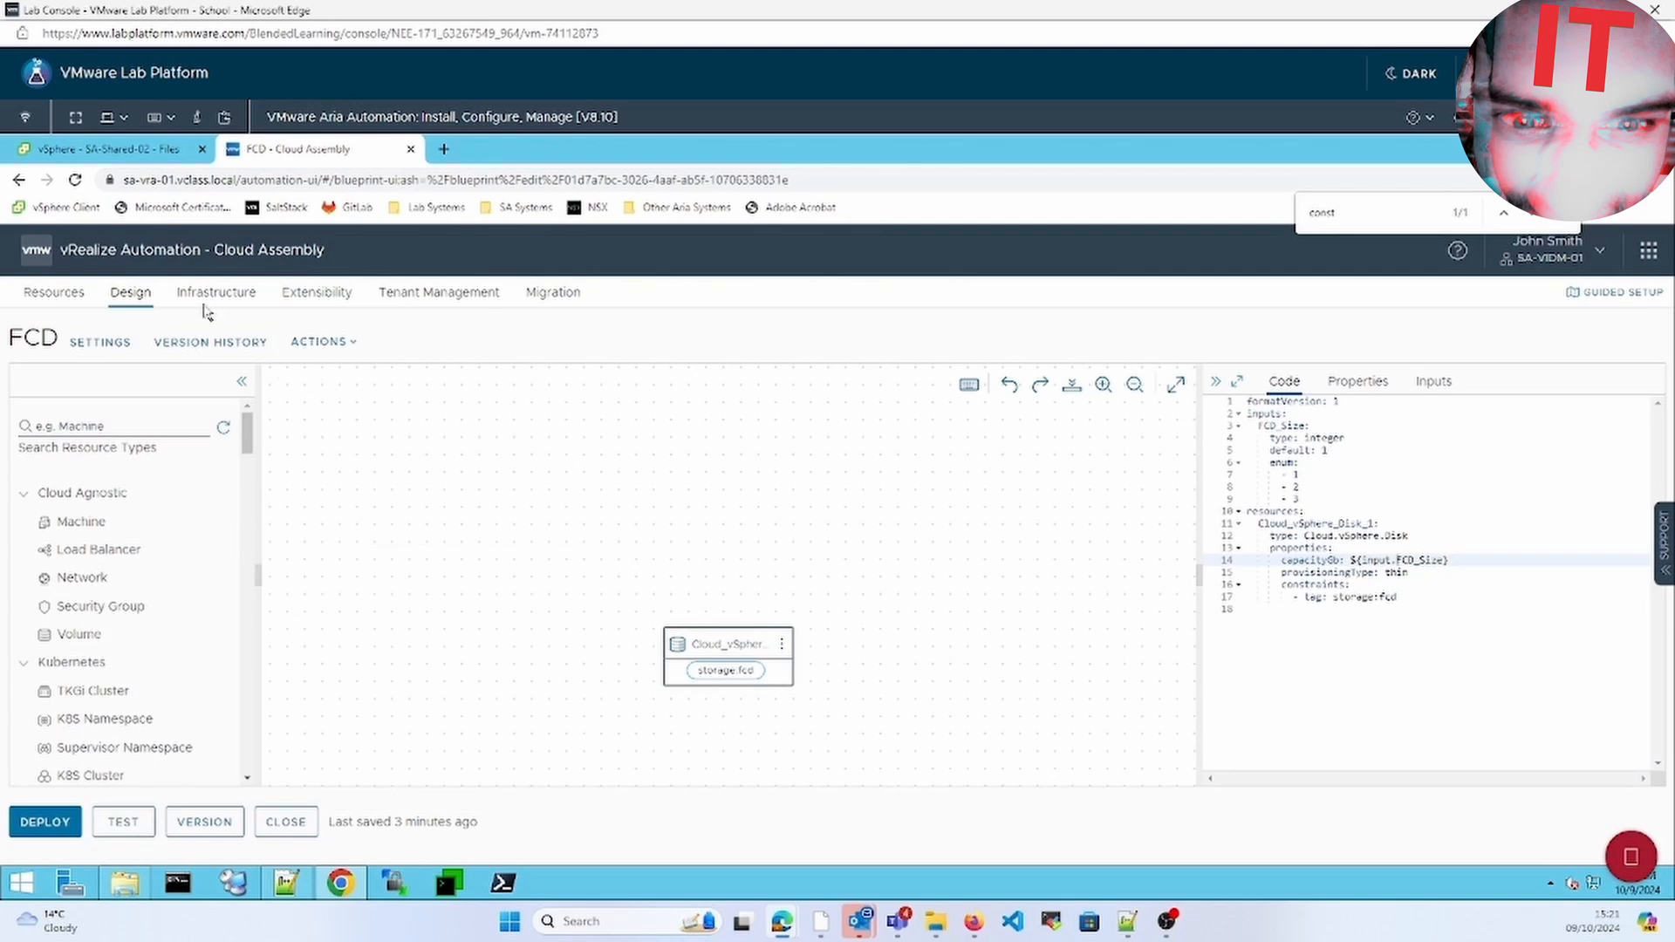
pyautogui.click(206, 301)
pyautogui.click(131, 301)
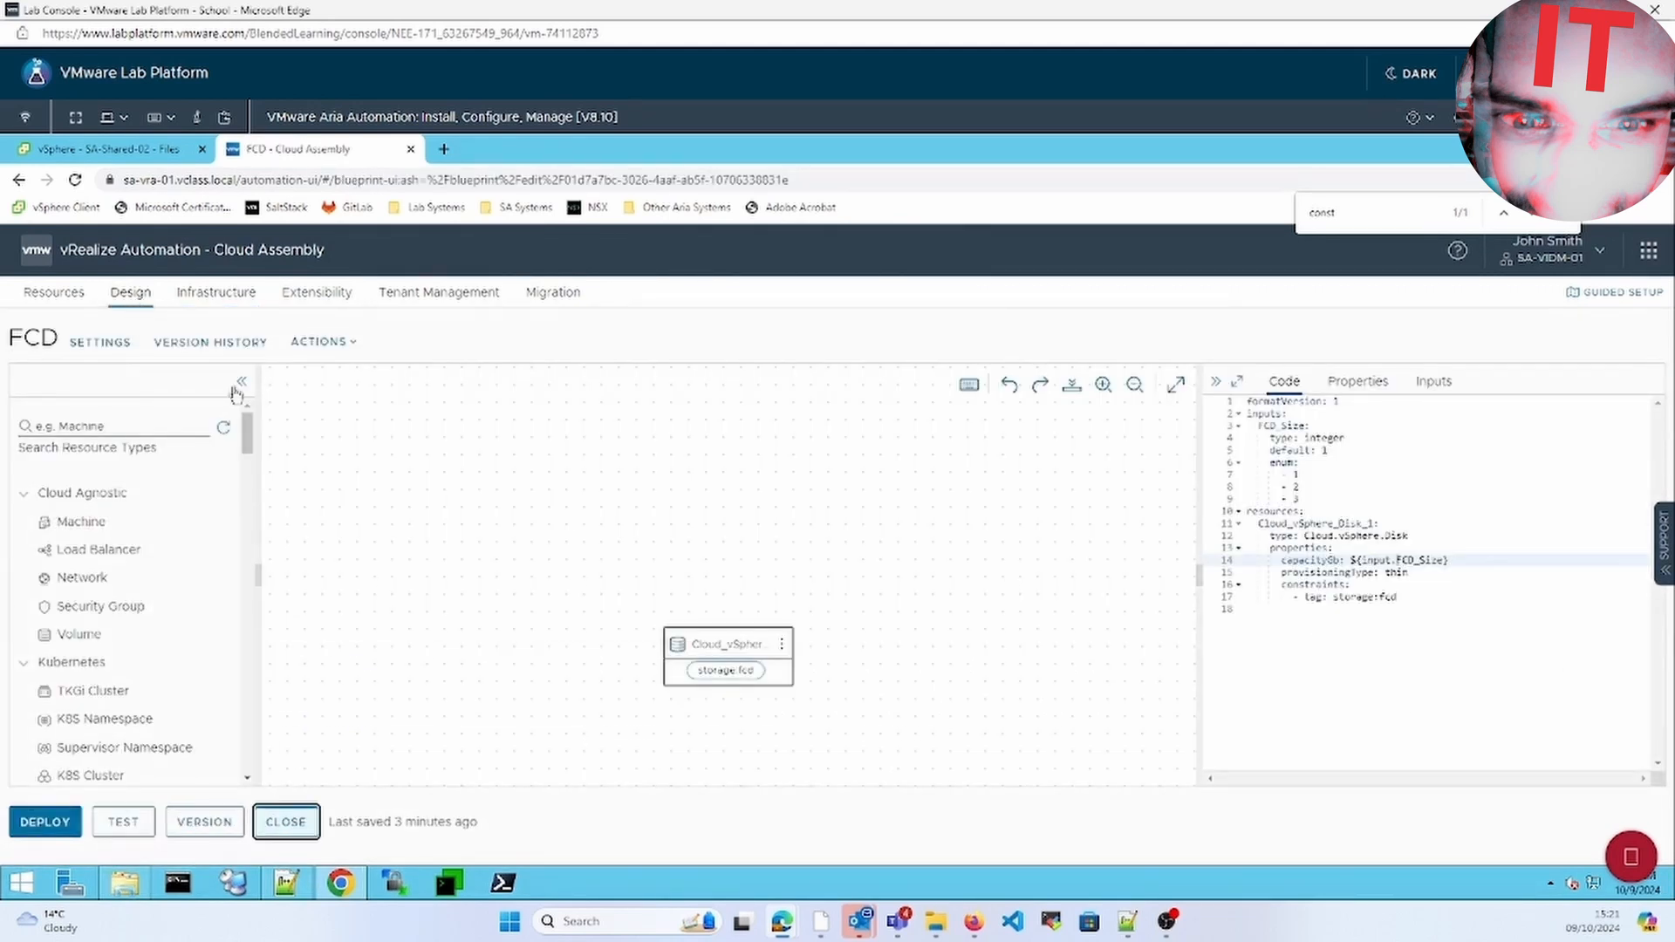
# Filter cloud templates by 'dhcp' and start deploying VMW-CentOS-DHCP
pyautogui.click(1429, 366)
pyautogui.write('dhcp')
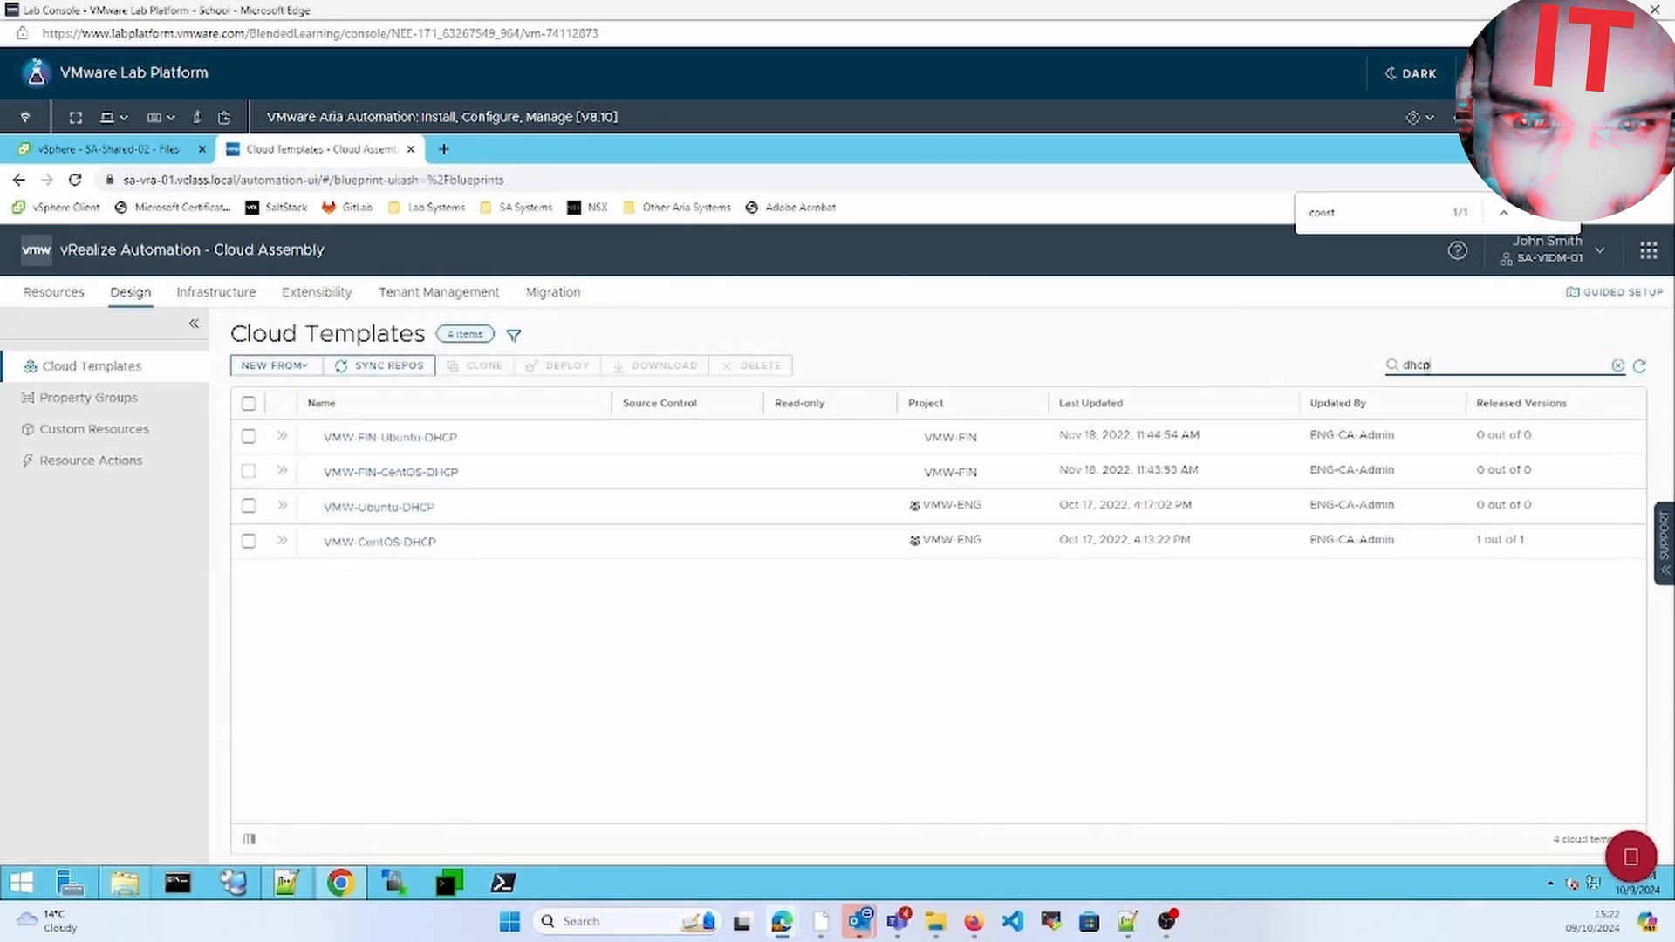
pyautogui.click(249, 541)
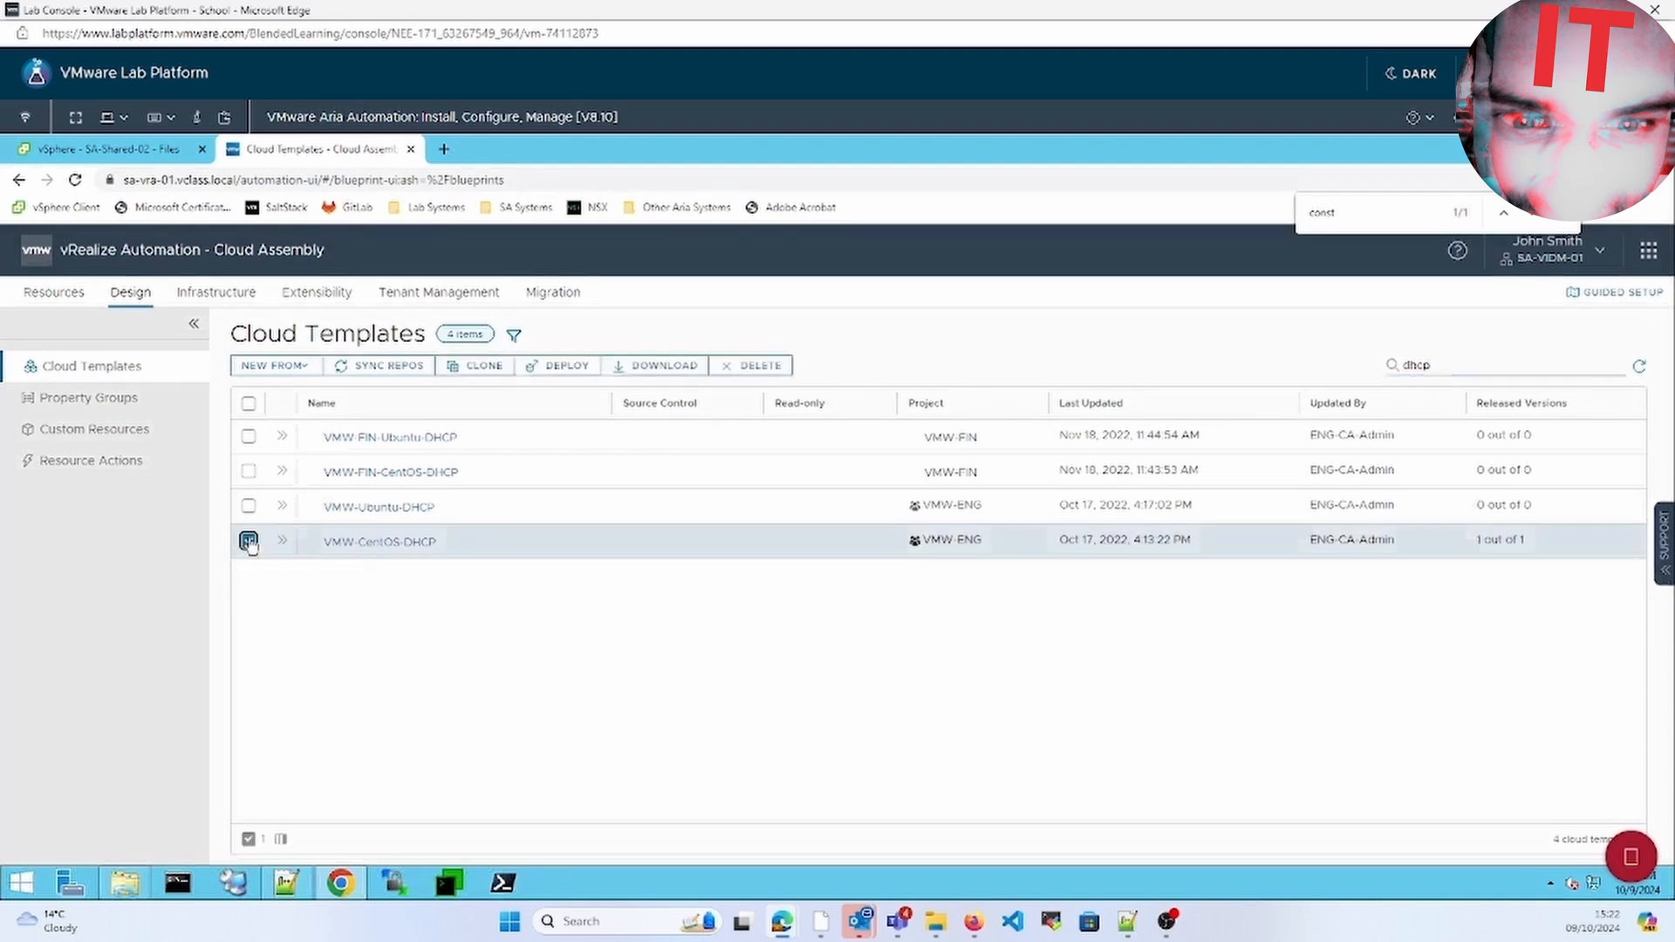
pyautogui.click(337, 542)
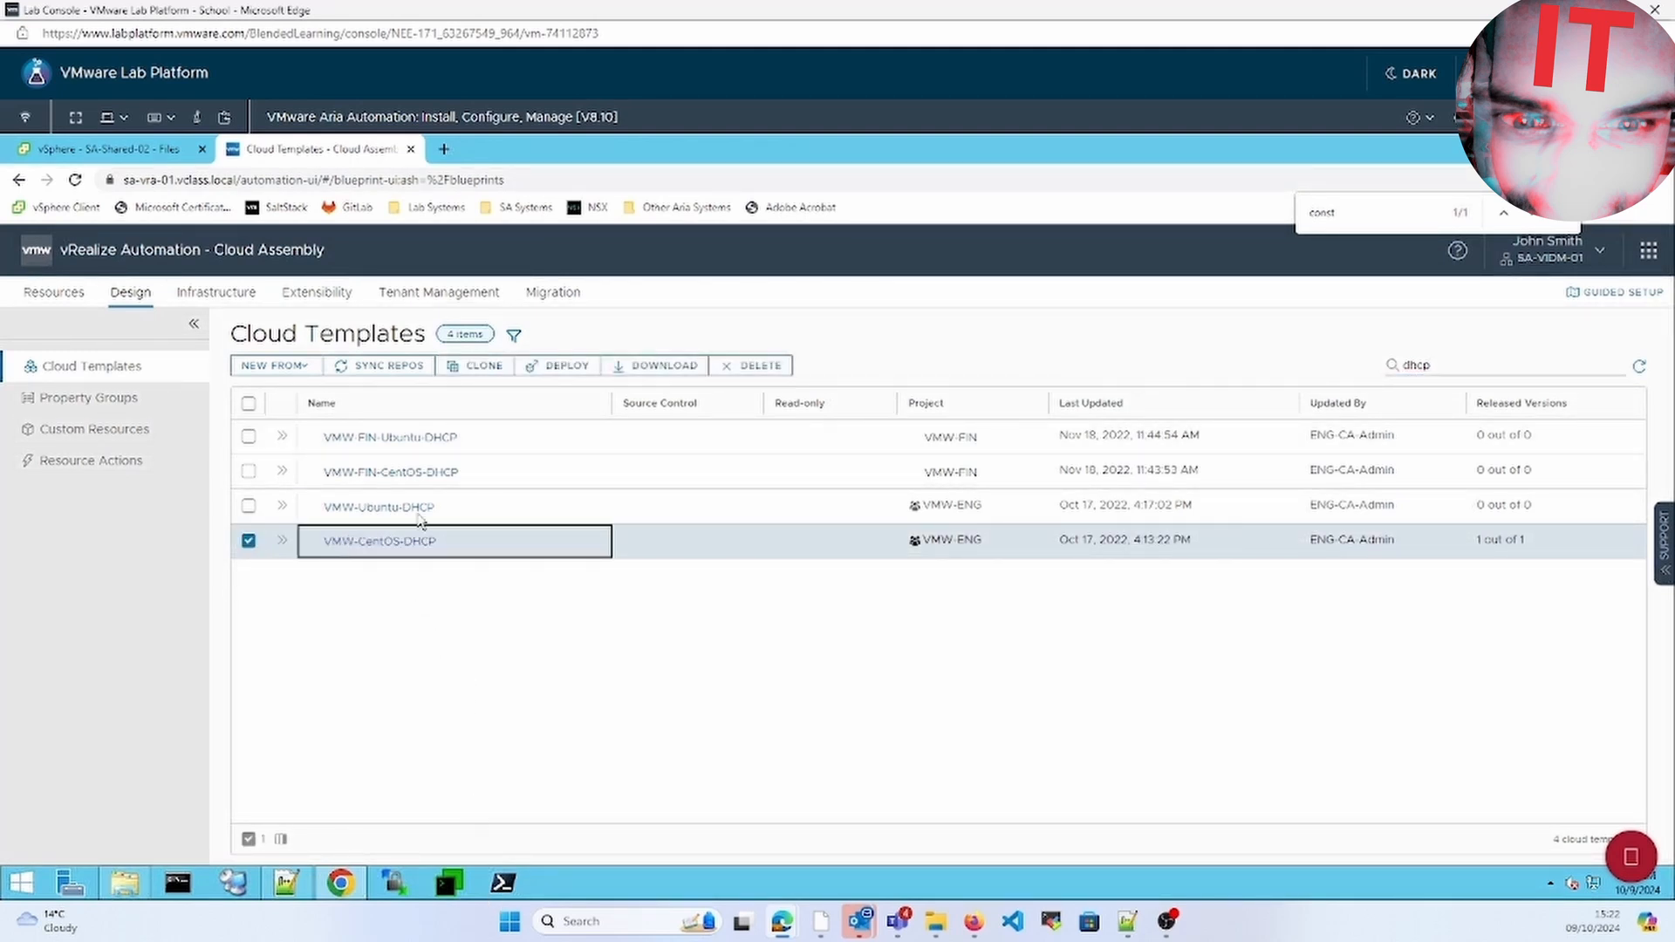
pyautogui.click(563, 367)
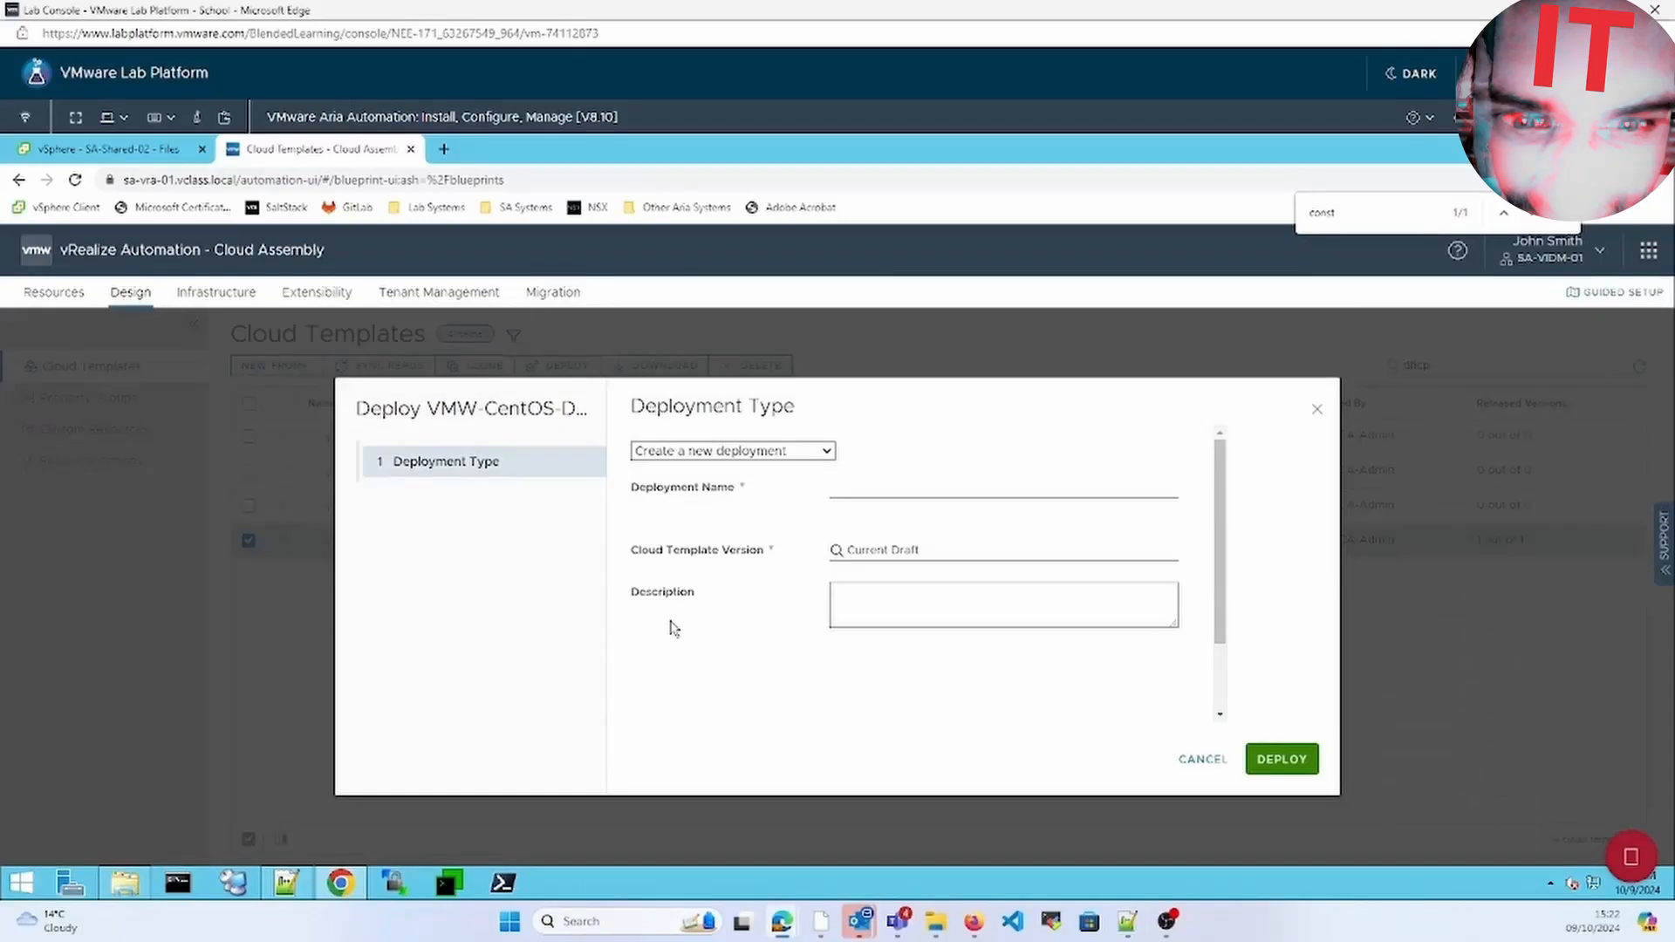
# Deploy VMW-CentOS-DHCP as a new deployment named prod-fcd
pyautogui.click(928, 496)
pyautogui.write('prod-fcd')
pyautogui.click(1281, 760)
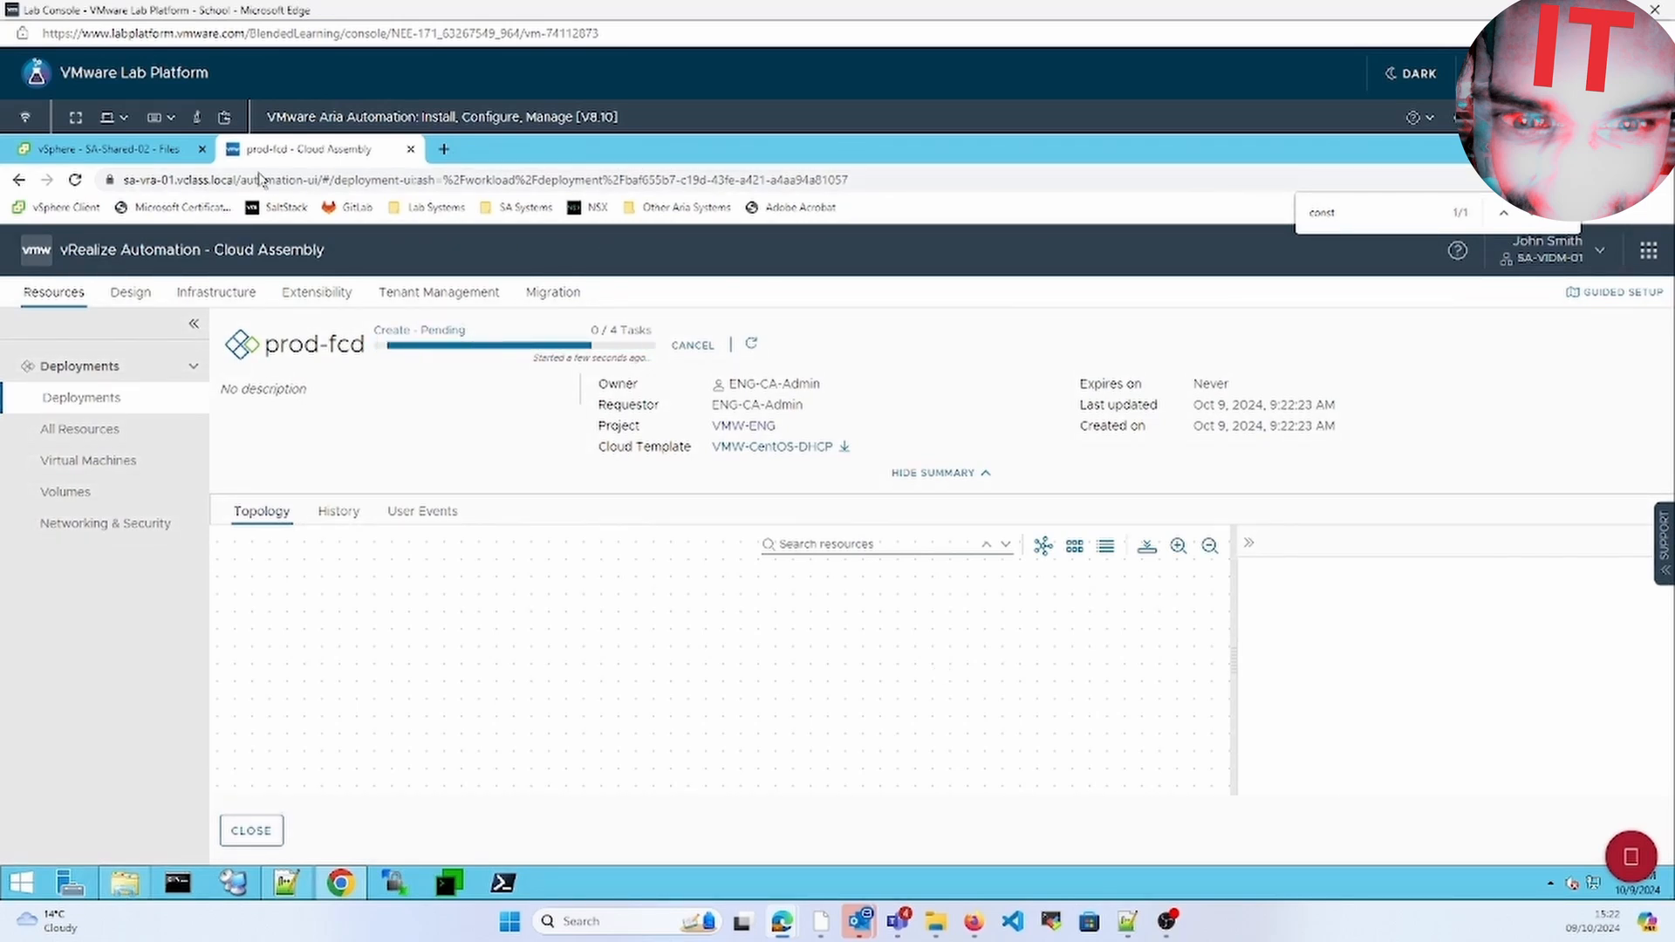
# Check prod-fcd's creation progress in the Deployments list, then return to vSphere's datastore files
pyautogui.click(149, 158)
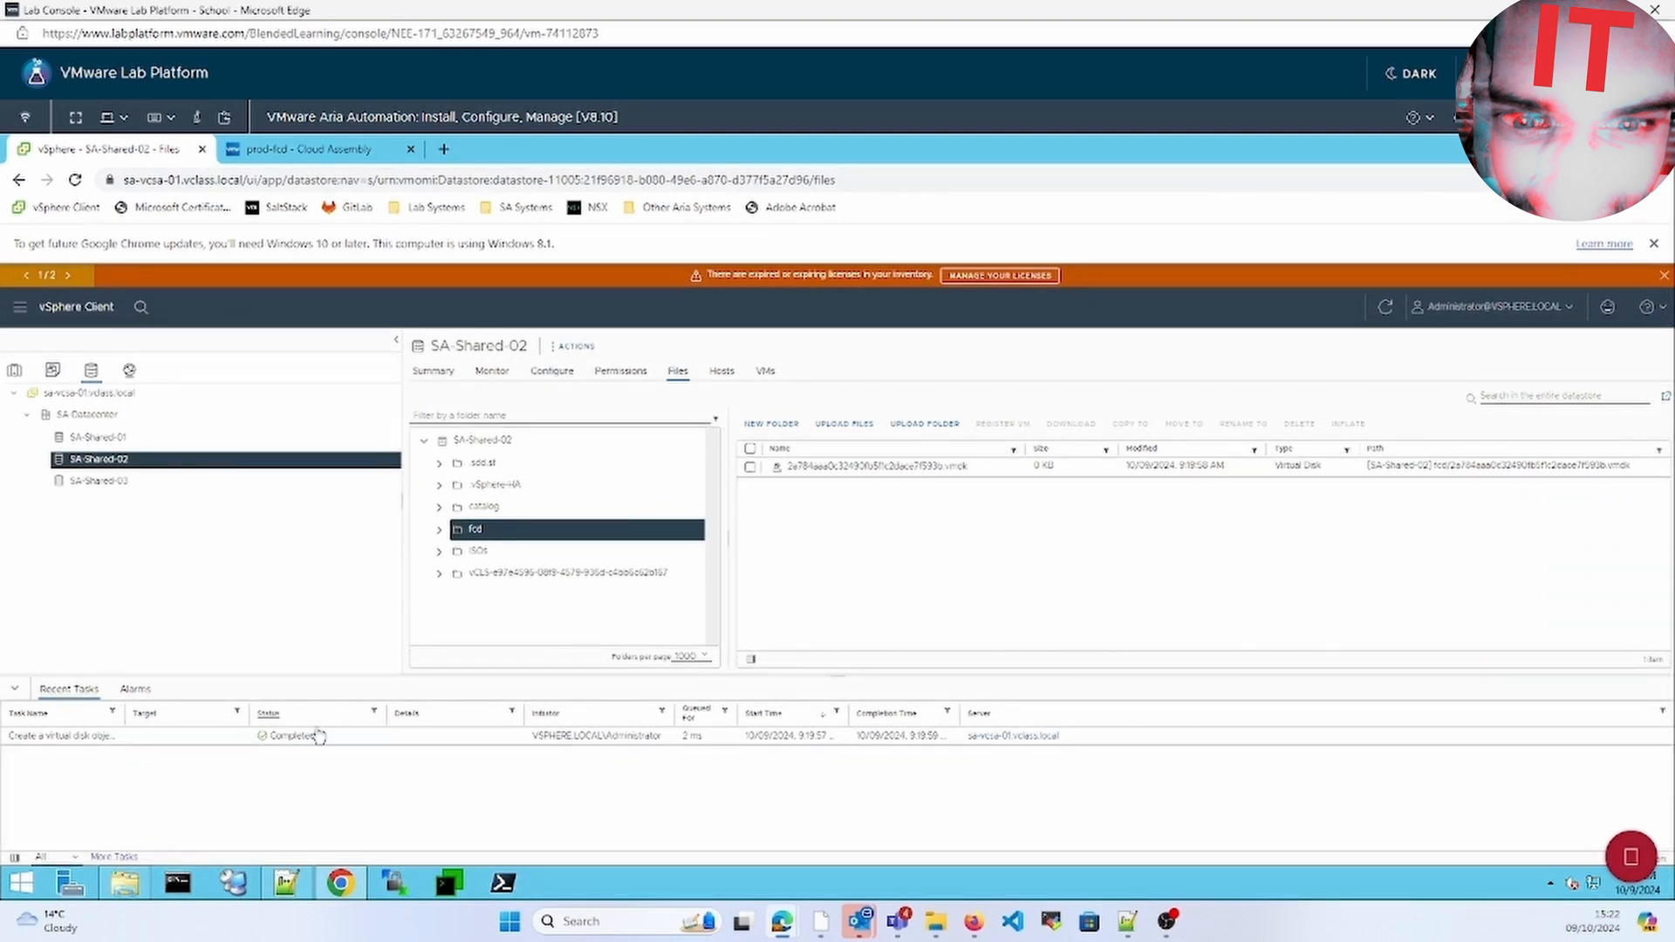
pyautogui.click(333, 154)
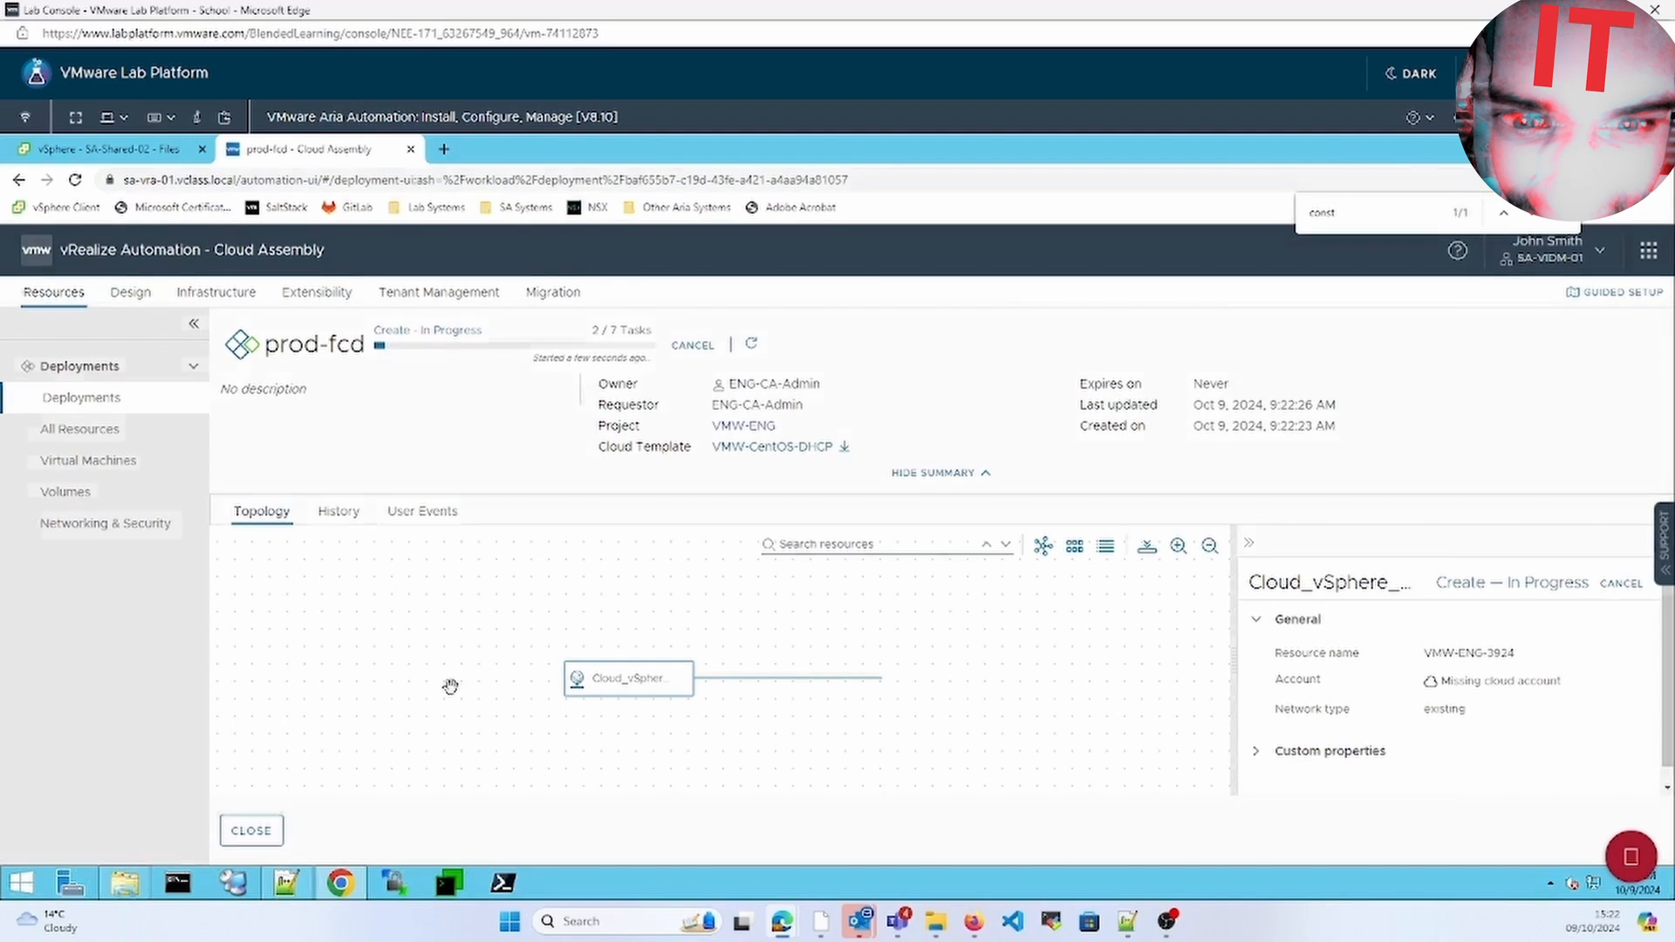
pyautogui.click(82, 397)
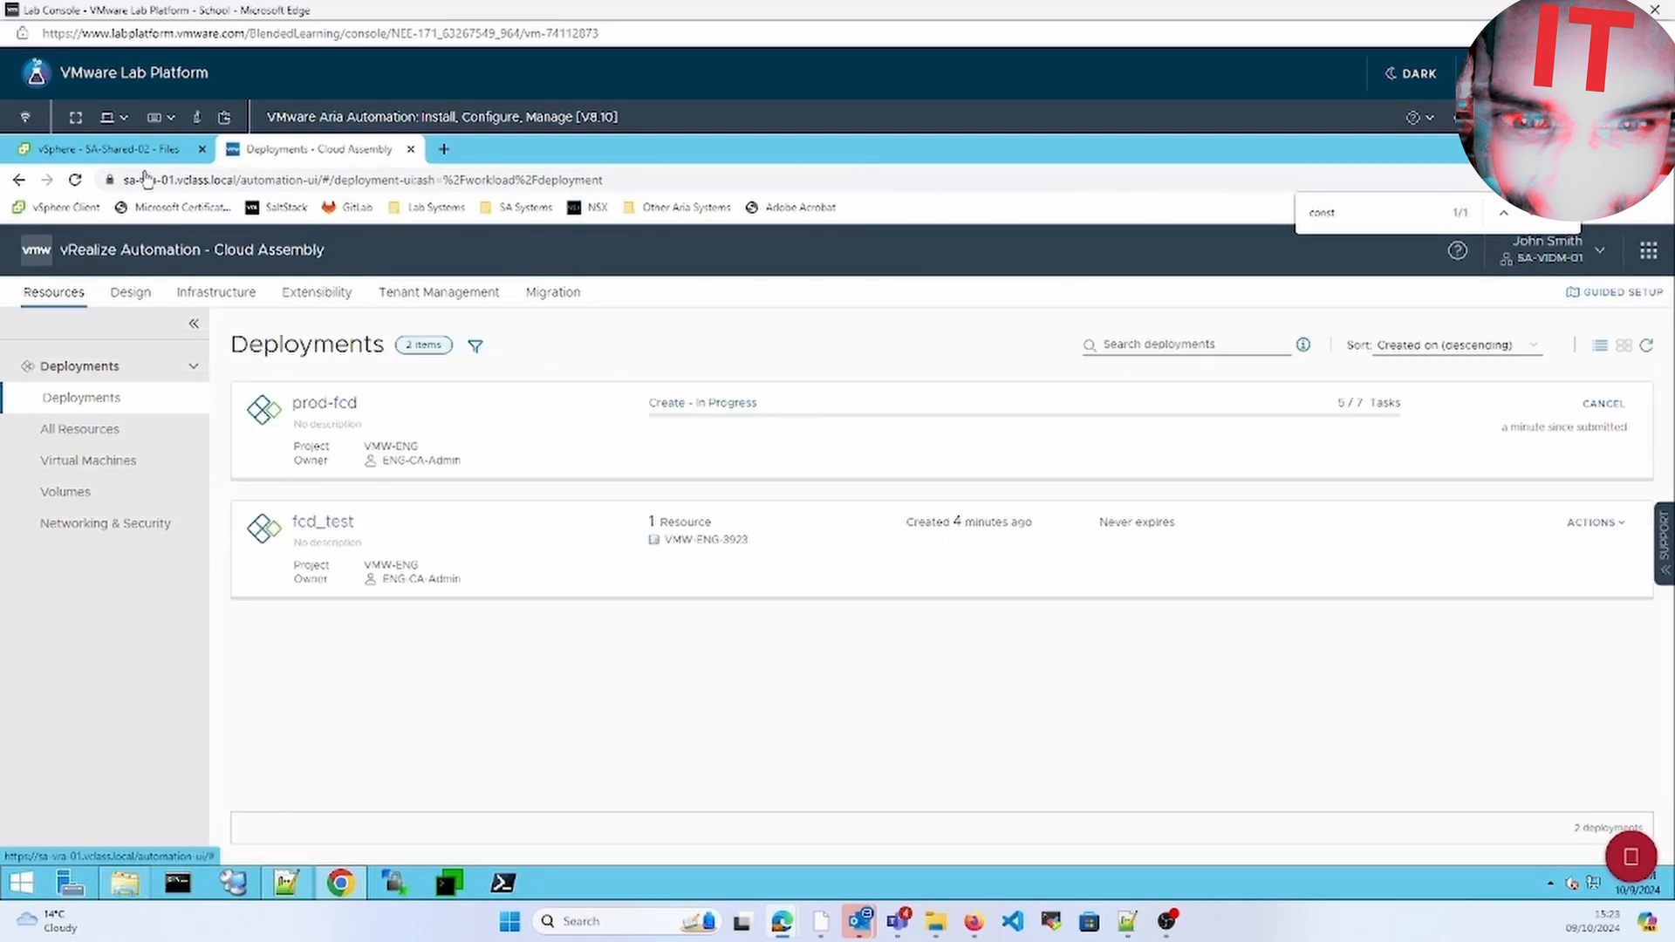
pyautogui.click(136, 155)
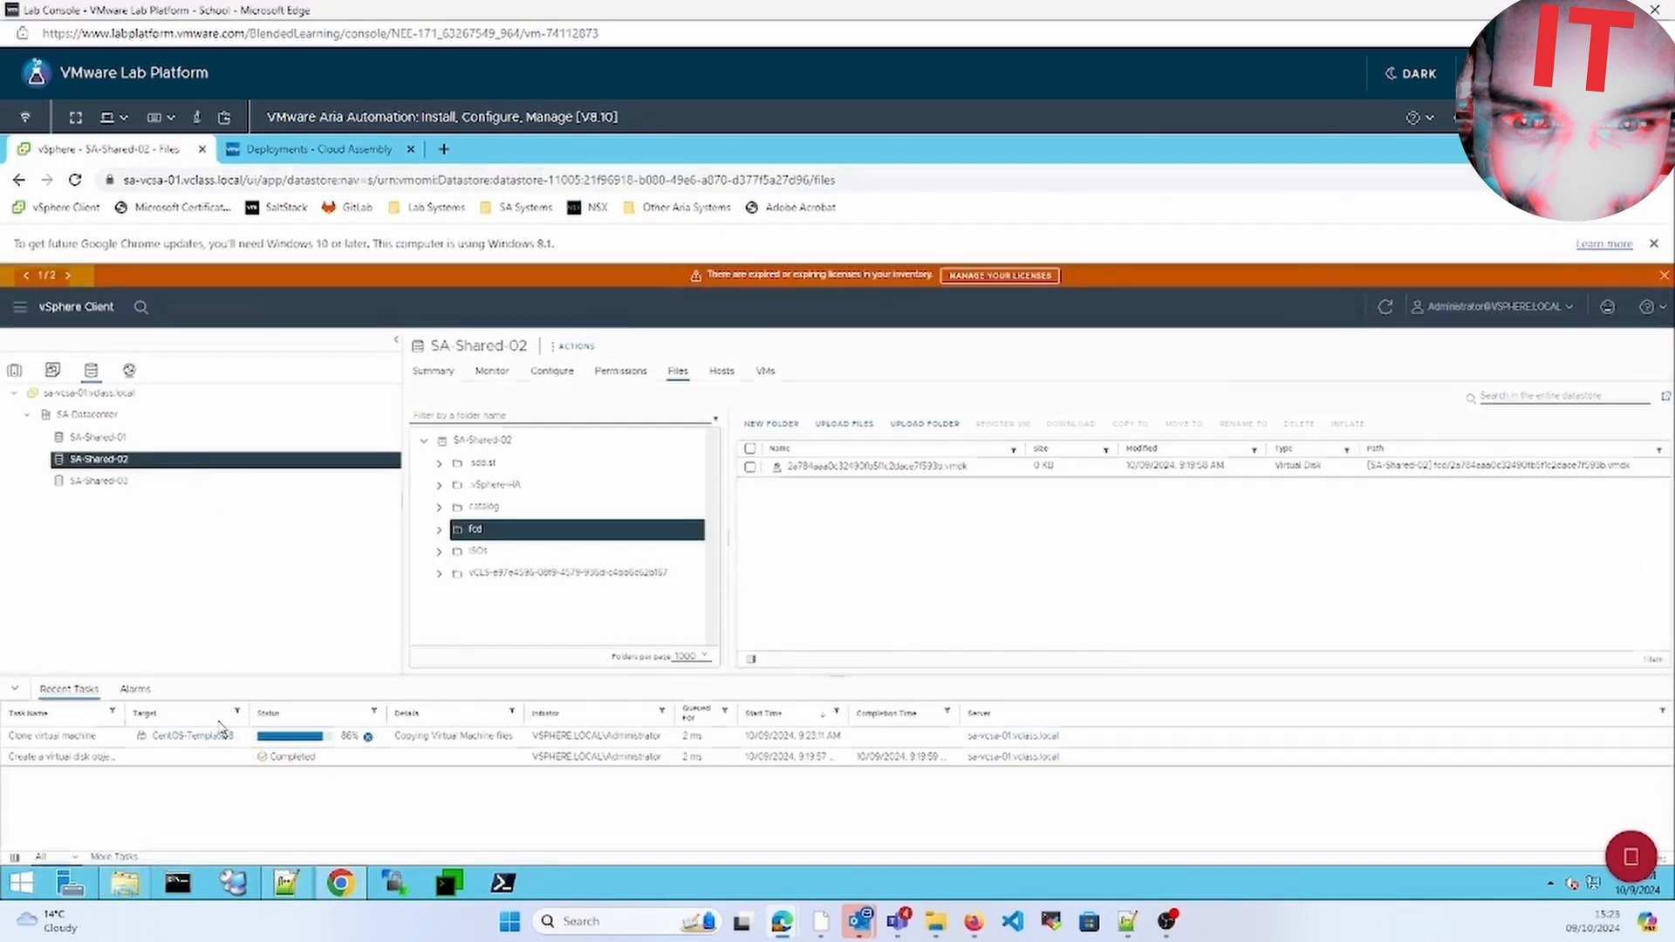
# View the cloned VMW-ENG-3925 VM in vSphere and follow prod-fcd's creation progress in Cloud Assembly
pyautogui.click(186, 736)
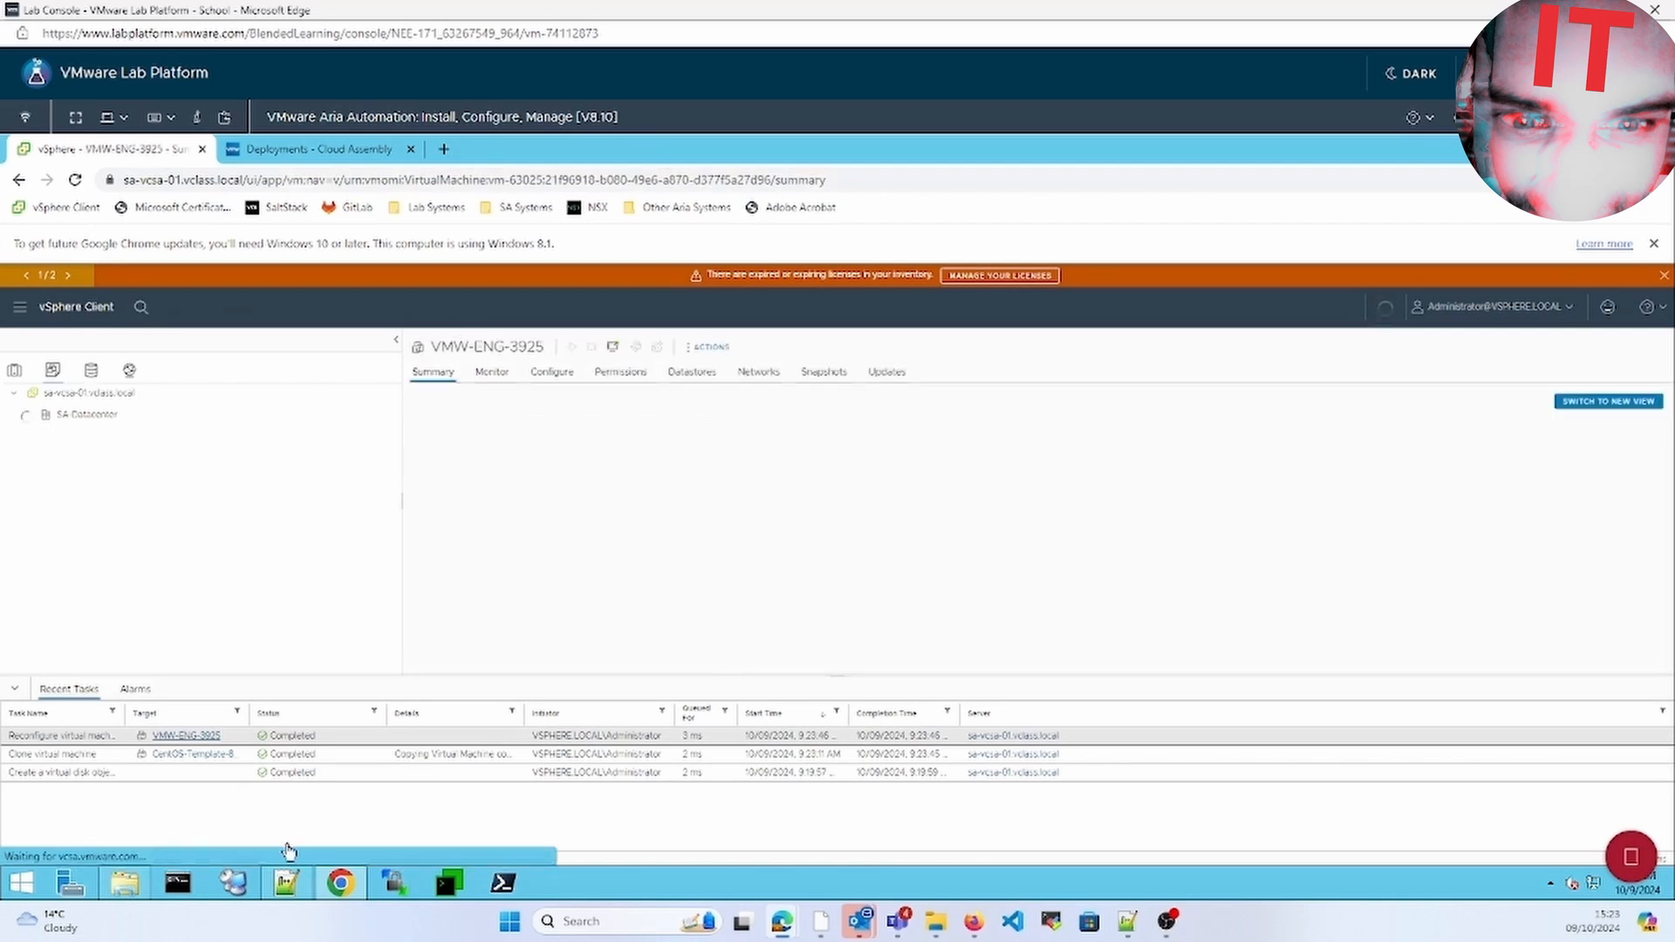
pyautogui.click(309, 149)
pyautogui.click(325, 403)
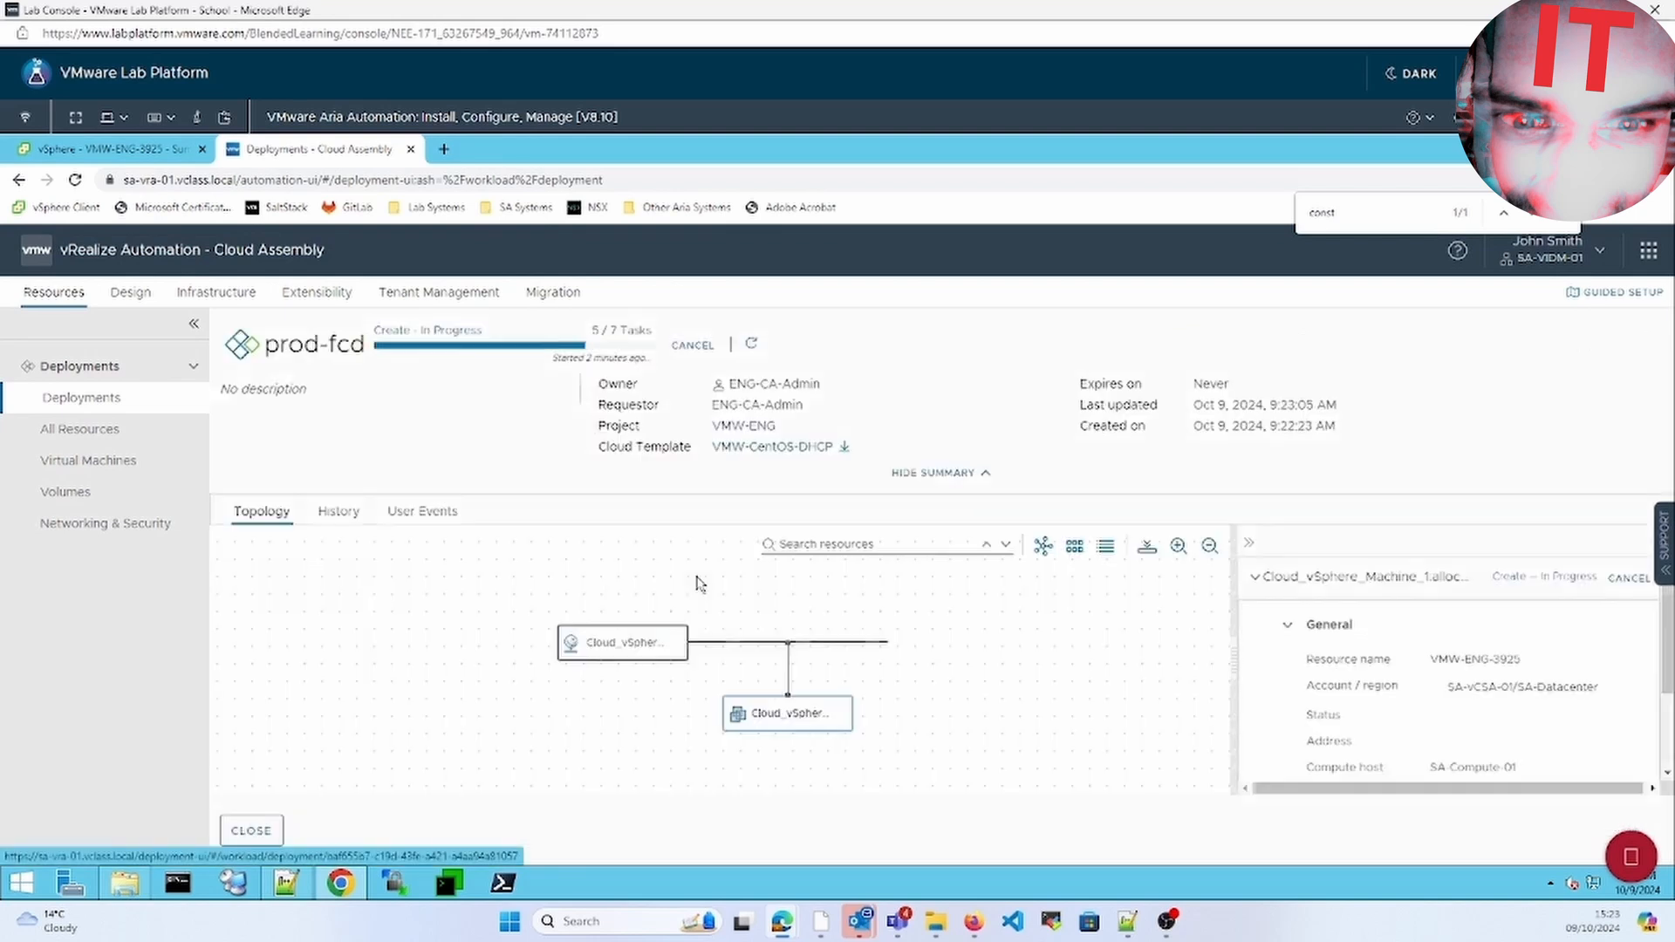
pyautogui.doubleClick(1478, 661)
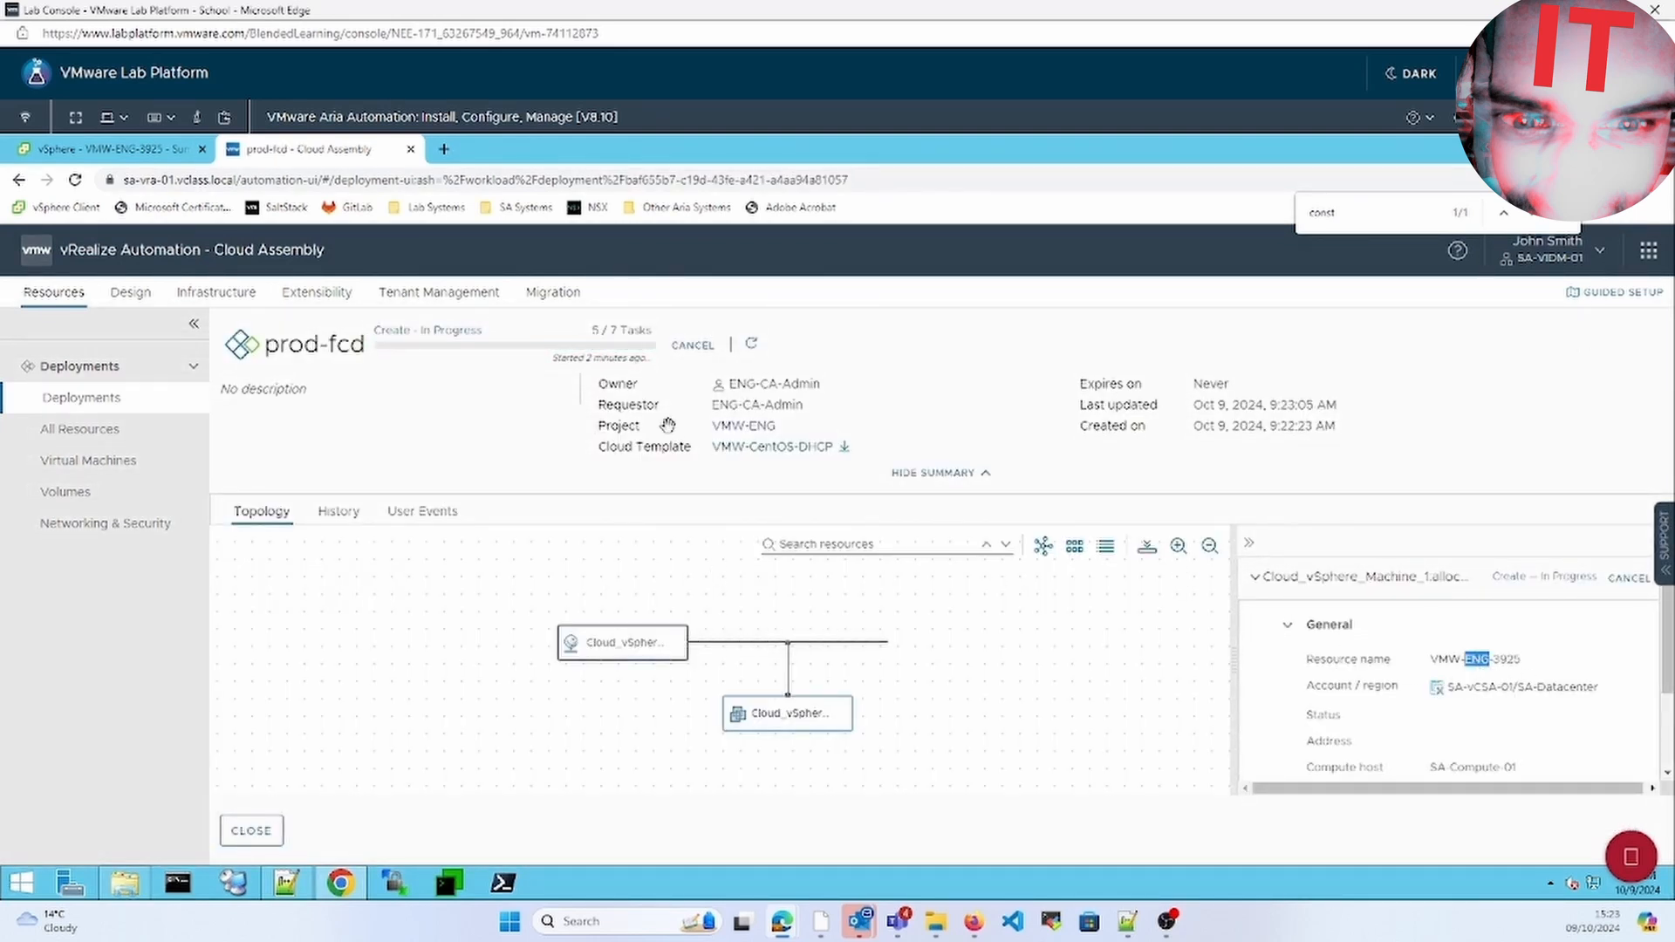
pyautogui.click(138, 151)
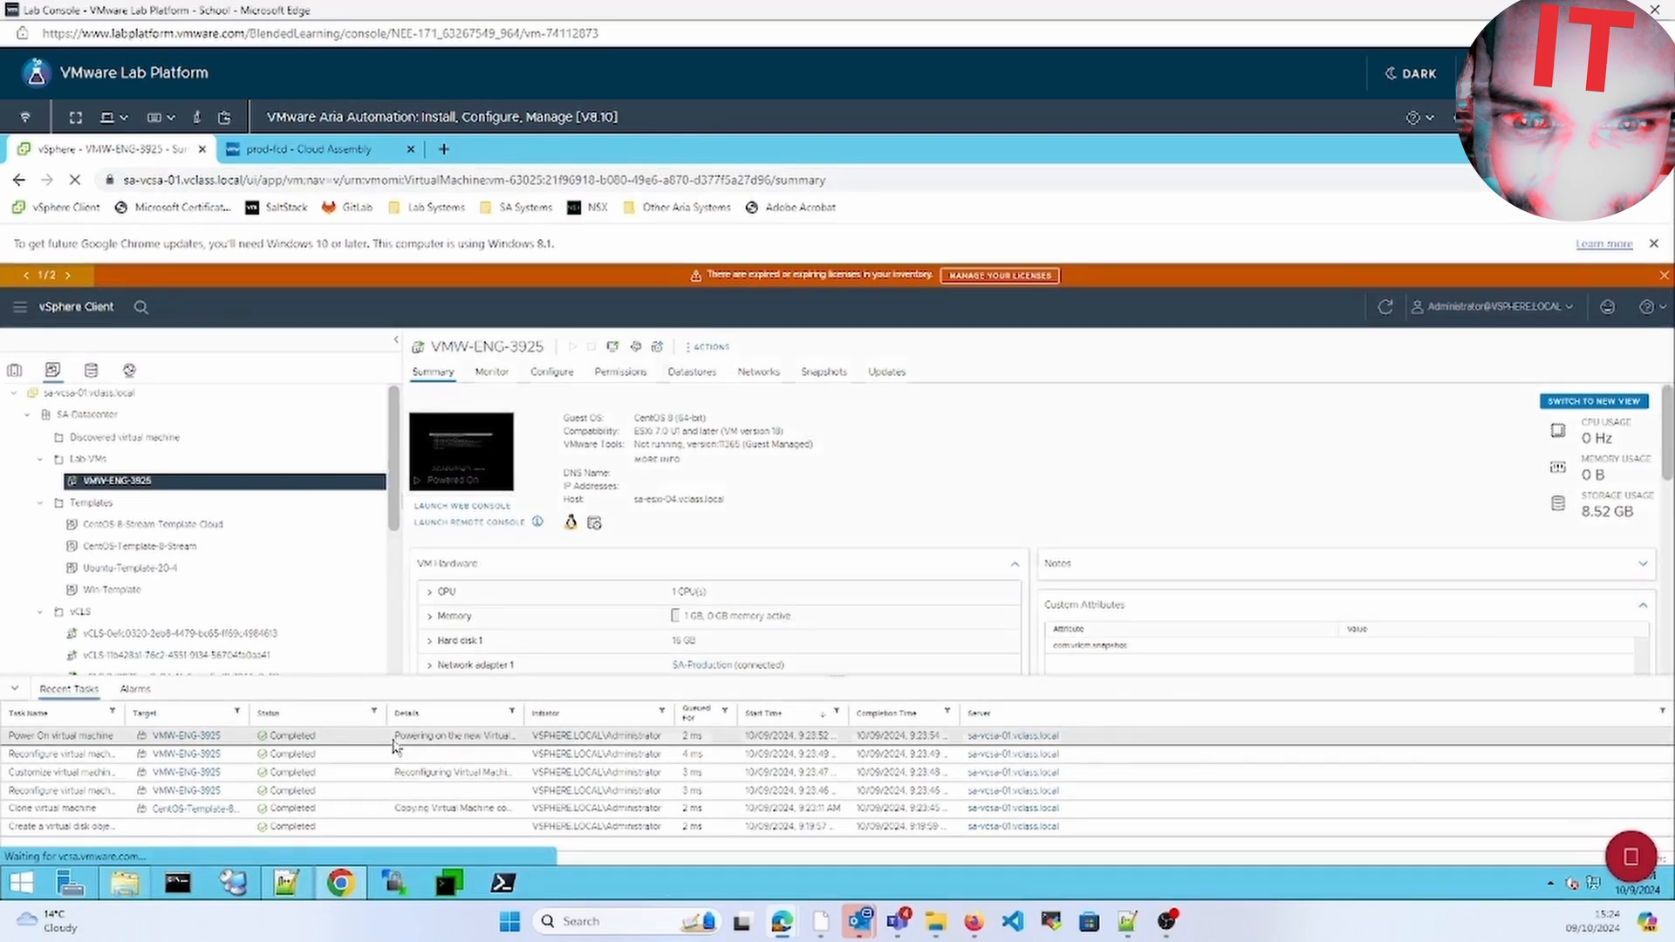
pyautogui.click(319, 152)
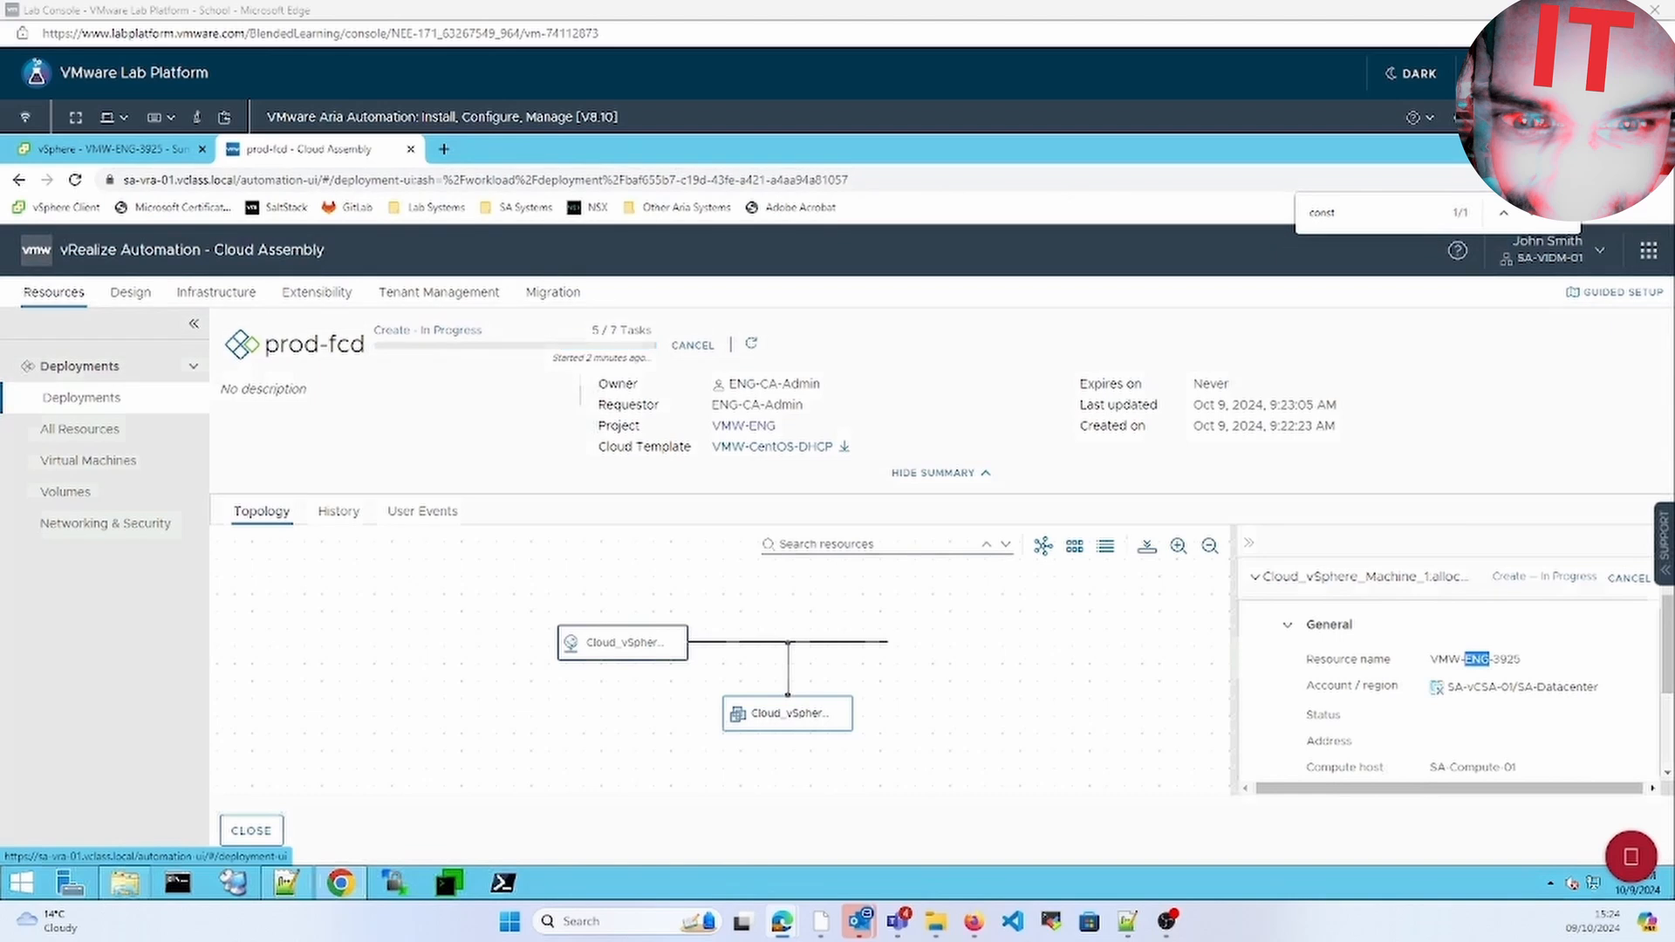
# Reopen prod-fcd to confirm Create Successful, then return to the VMW-ENG-3925 VM summary
pyautogui.click(251, 831)
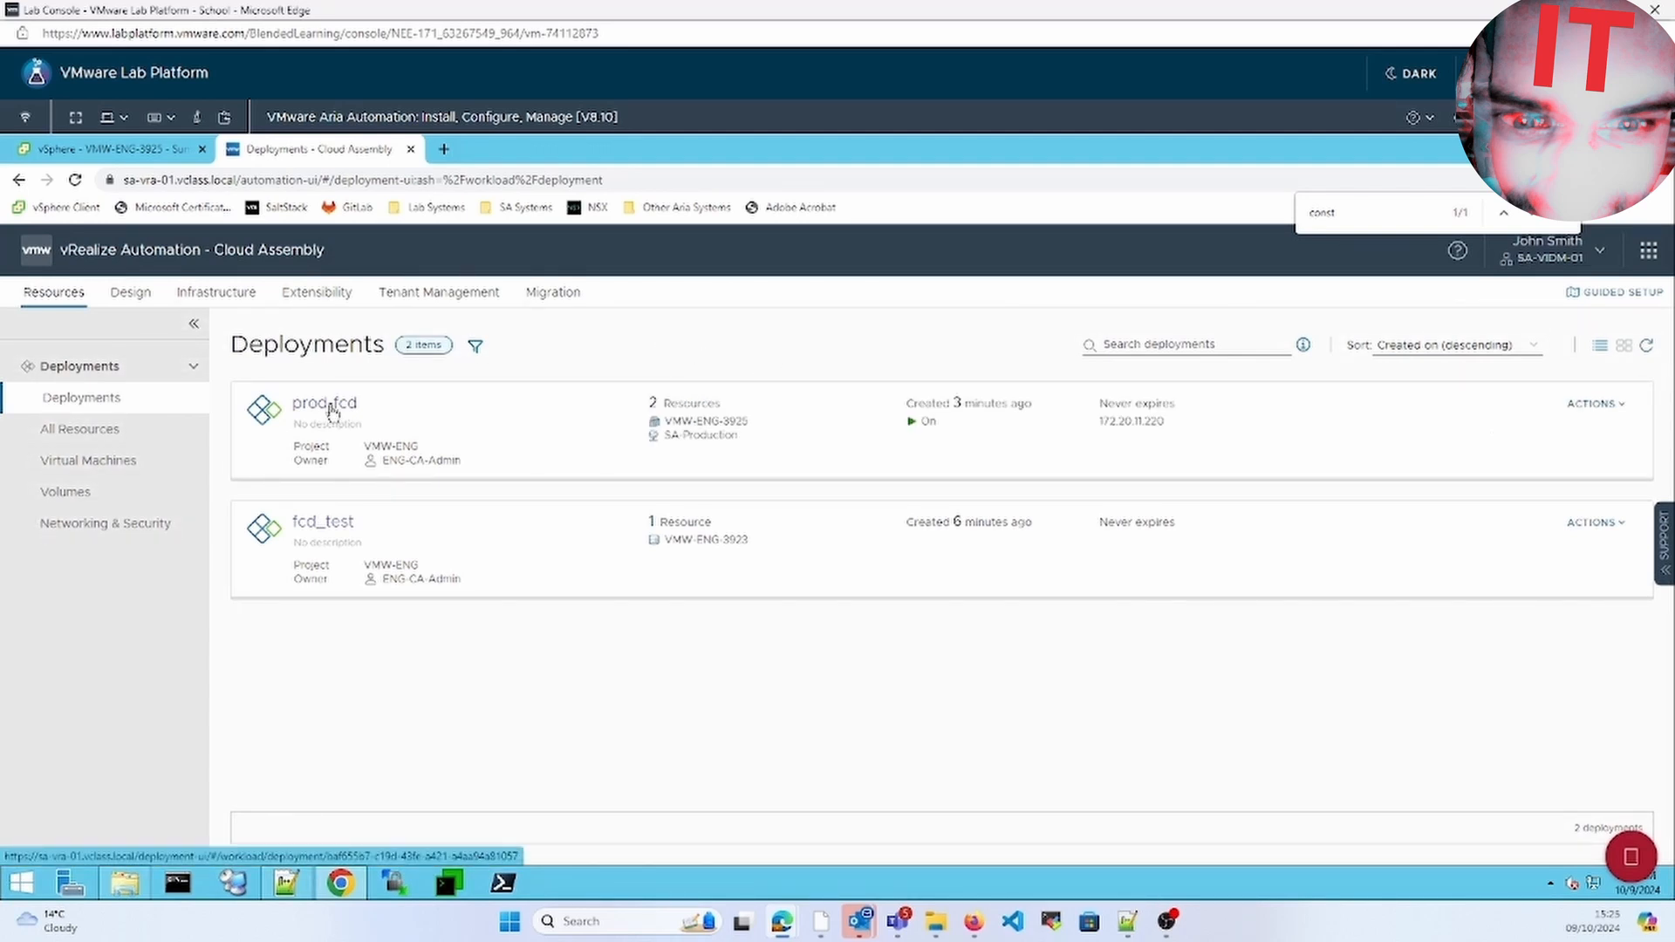
pyautogui.click(331, 408)
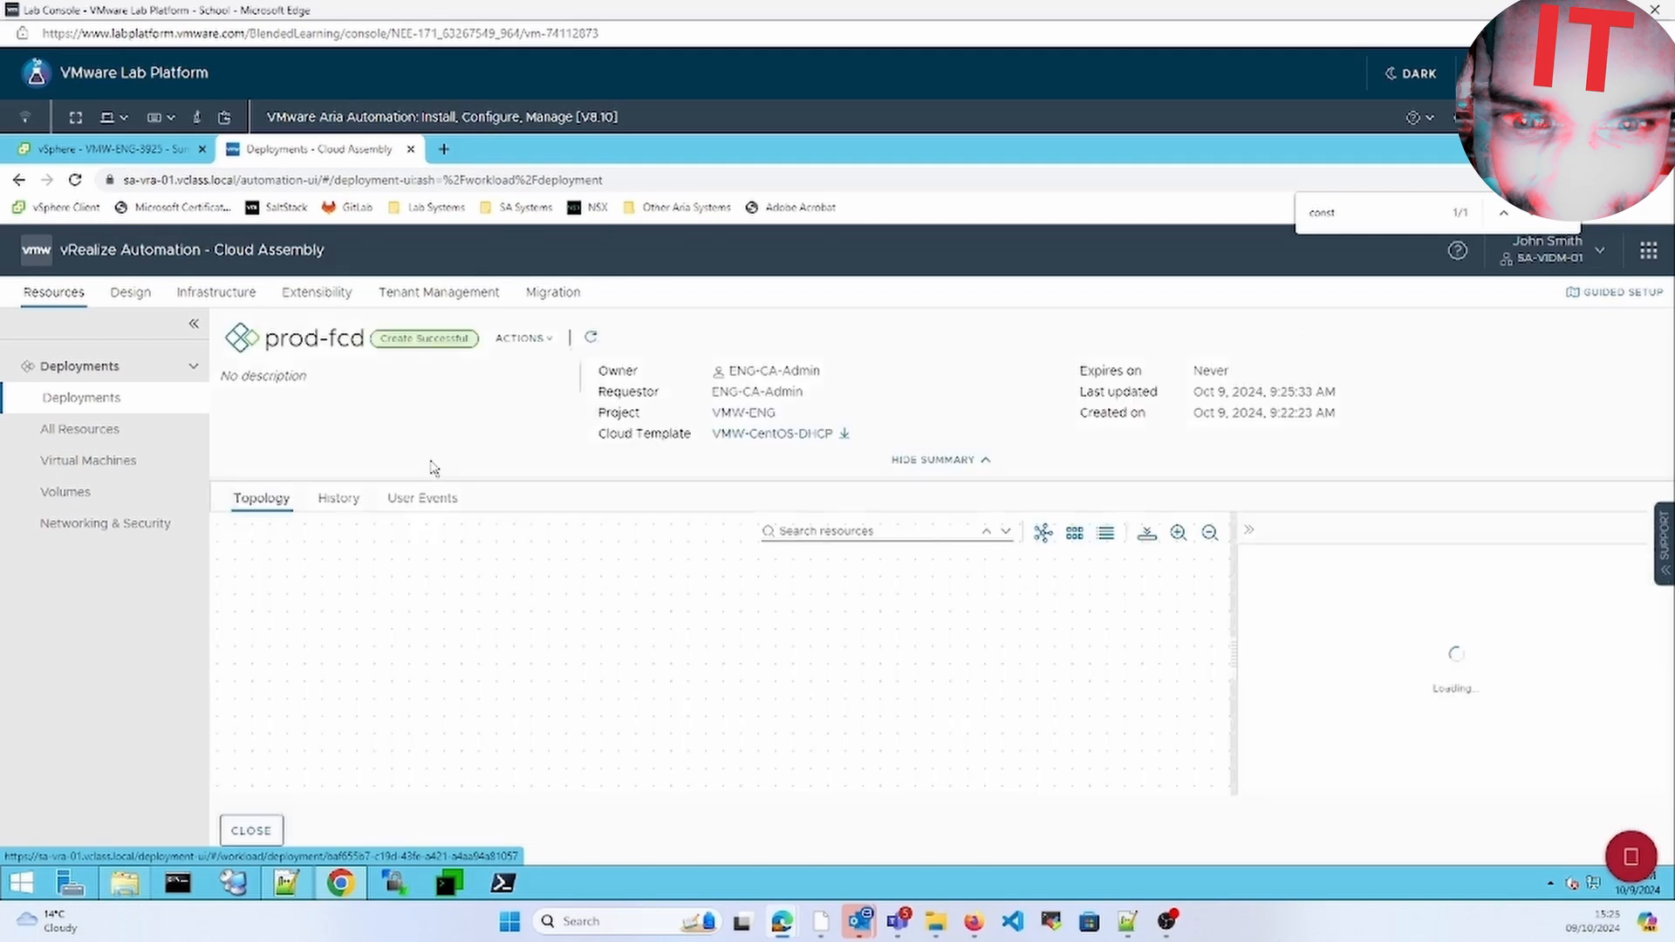
pyautogui.click(132, 150)
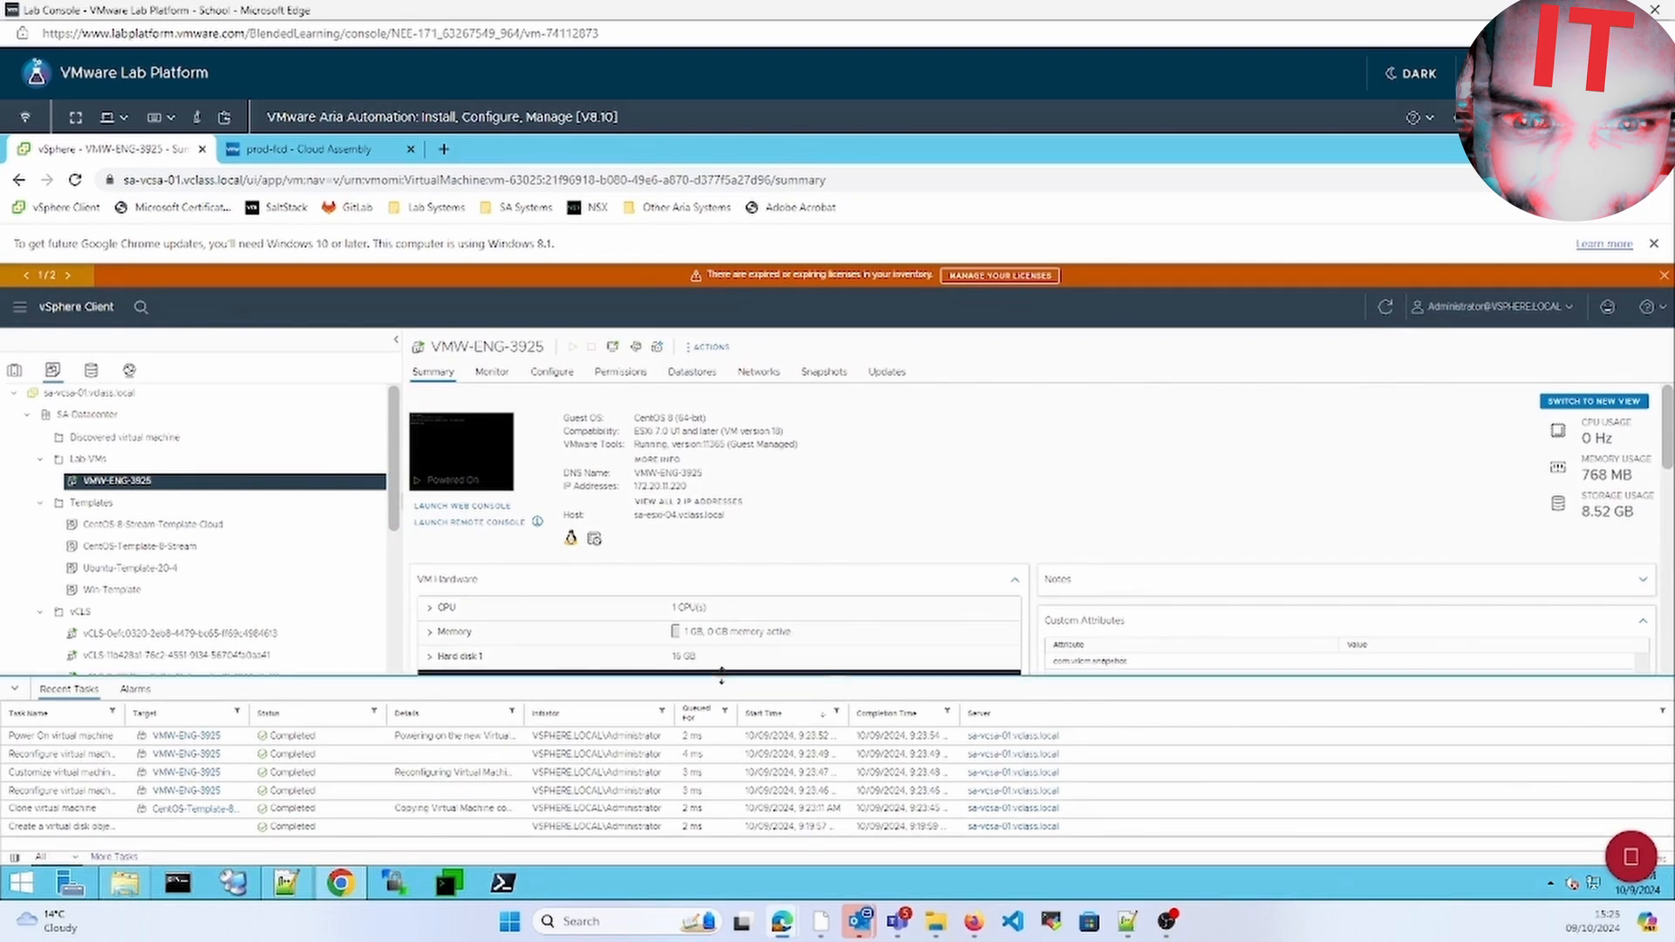
# In VMW-ENG-3925's Edit Settings, add an Existing Hard Disk device
pyautogui.moveTo(722, 682); pyautogui.dragTo(720, 754)
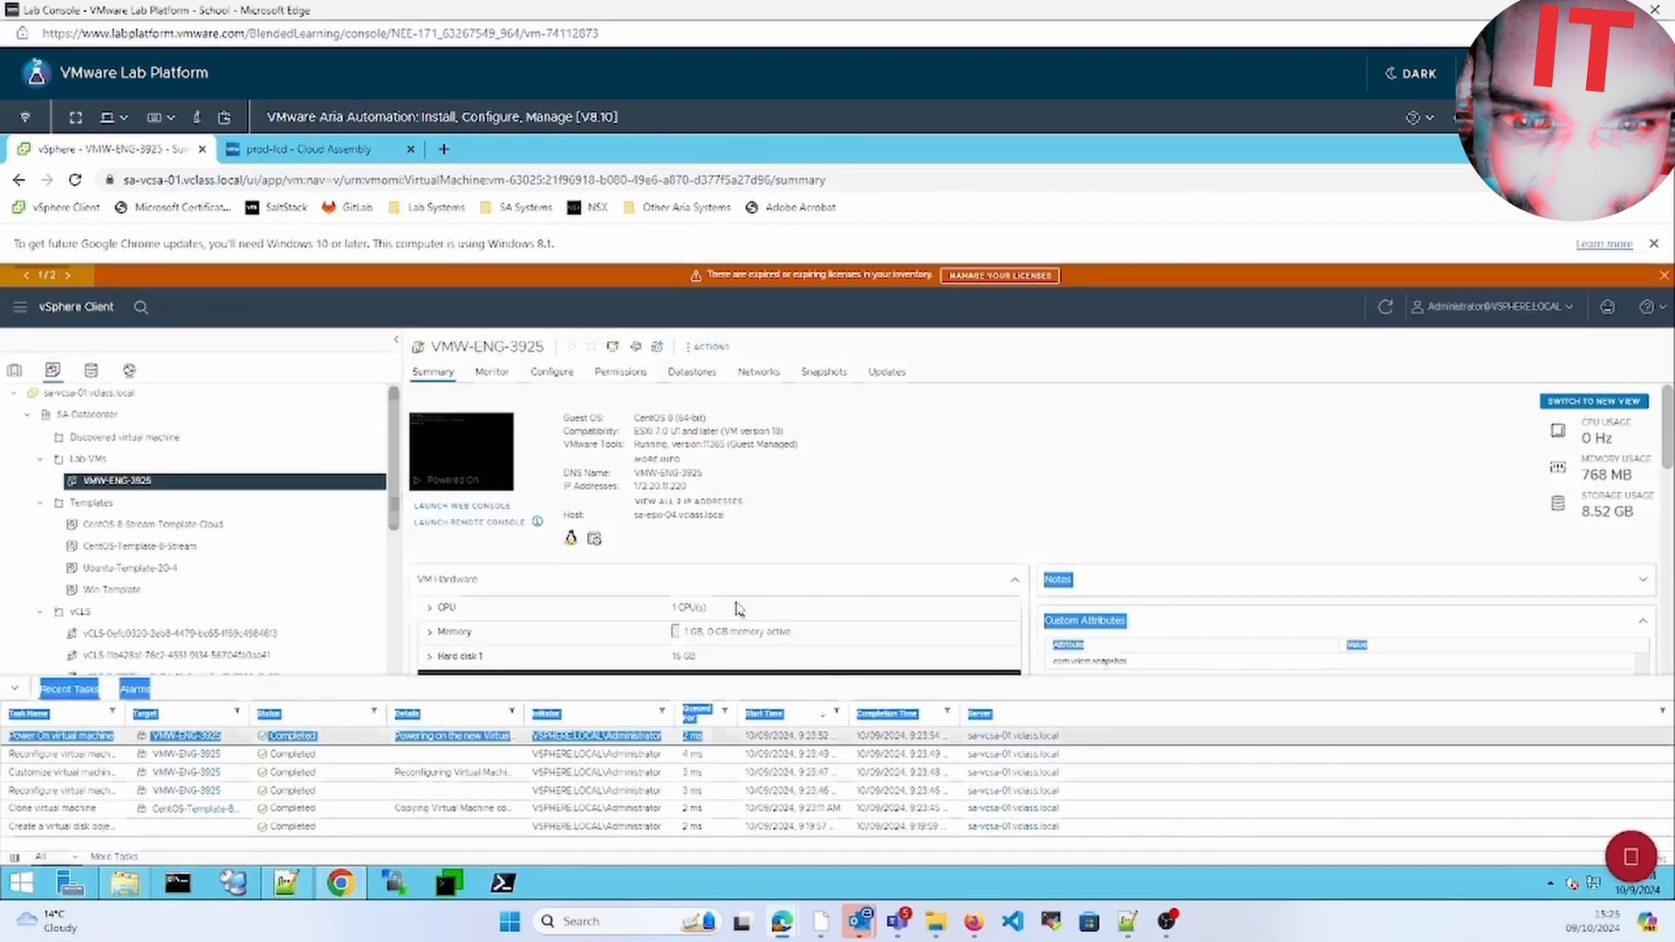
pyautogui.click(809, 477)
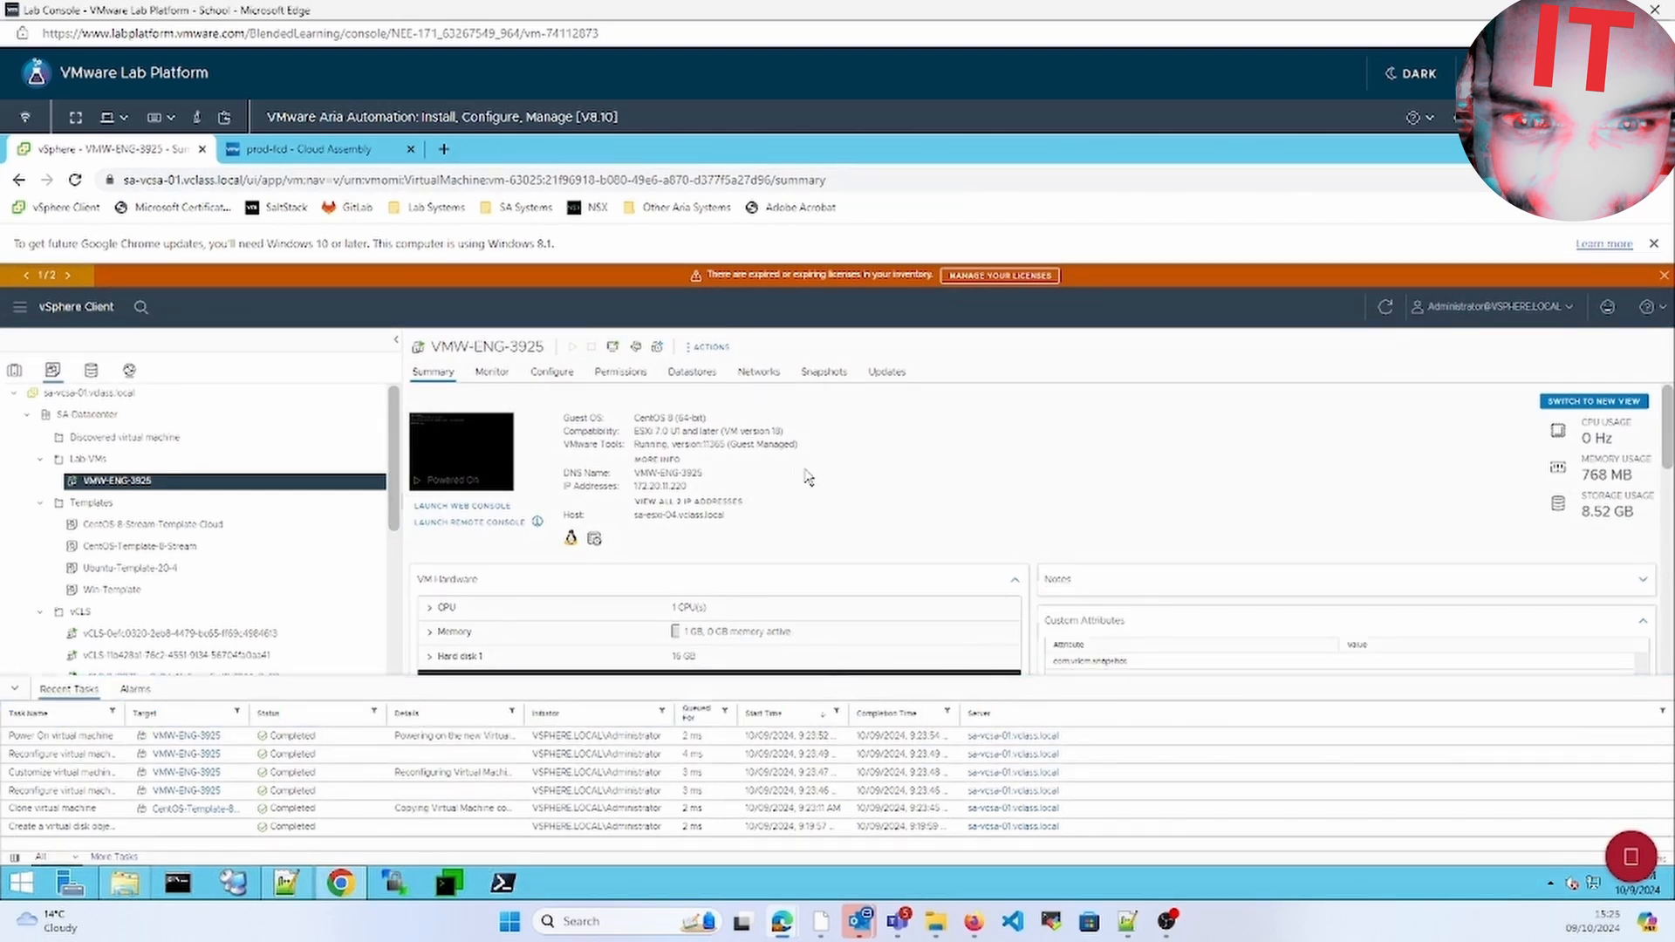
pyautogui.click(705, 347)
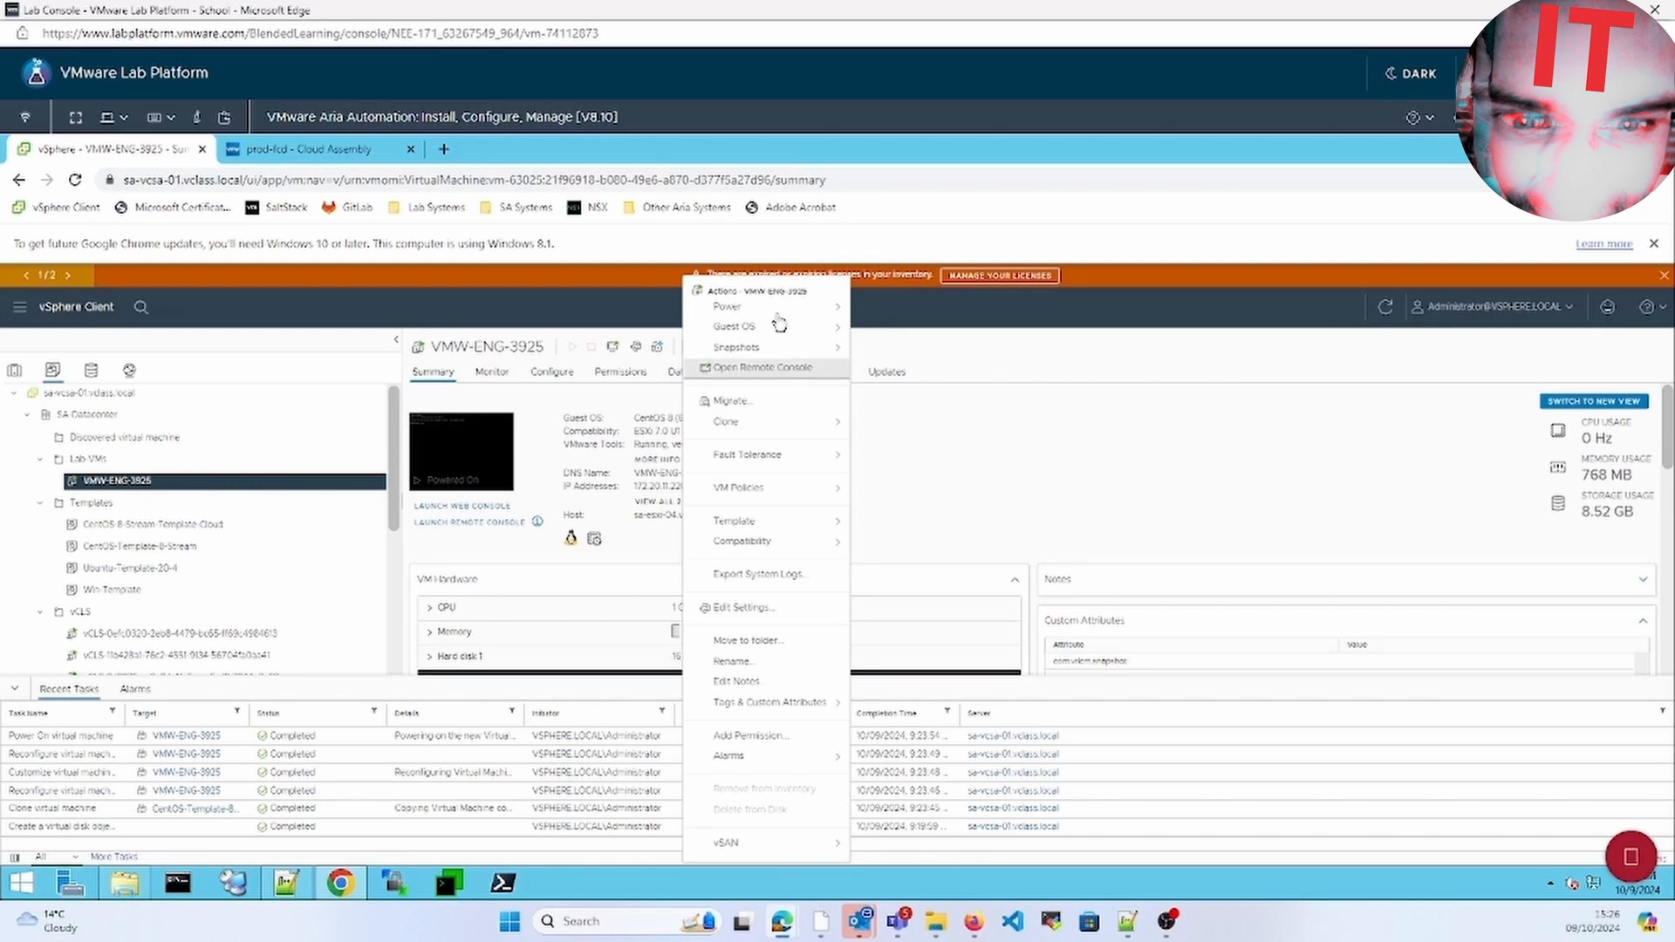
pyautogui.click(772, 608)
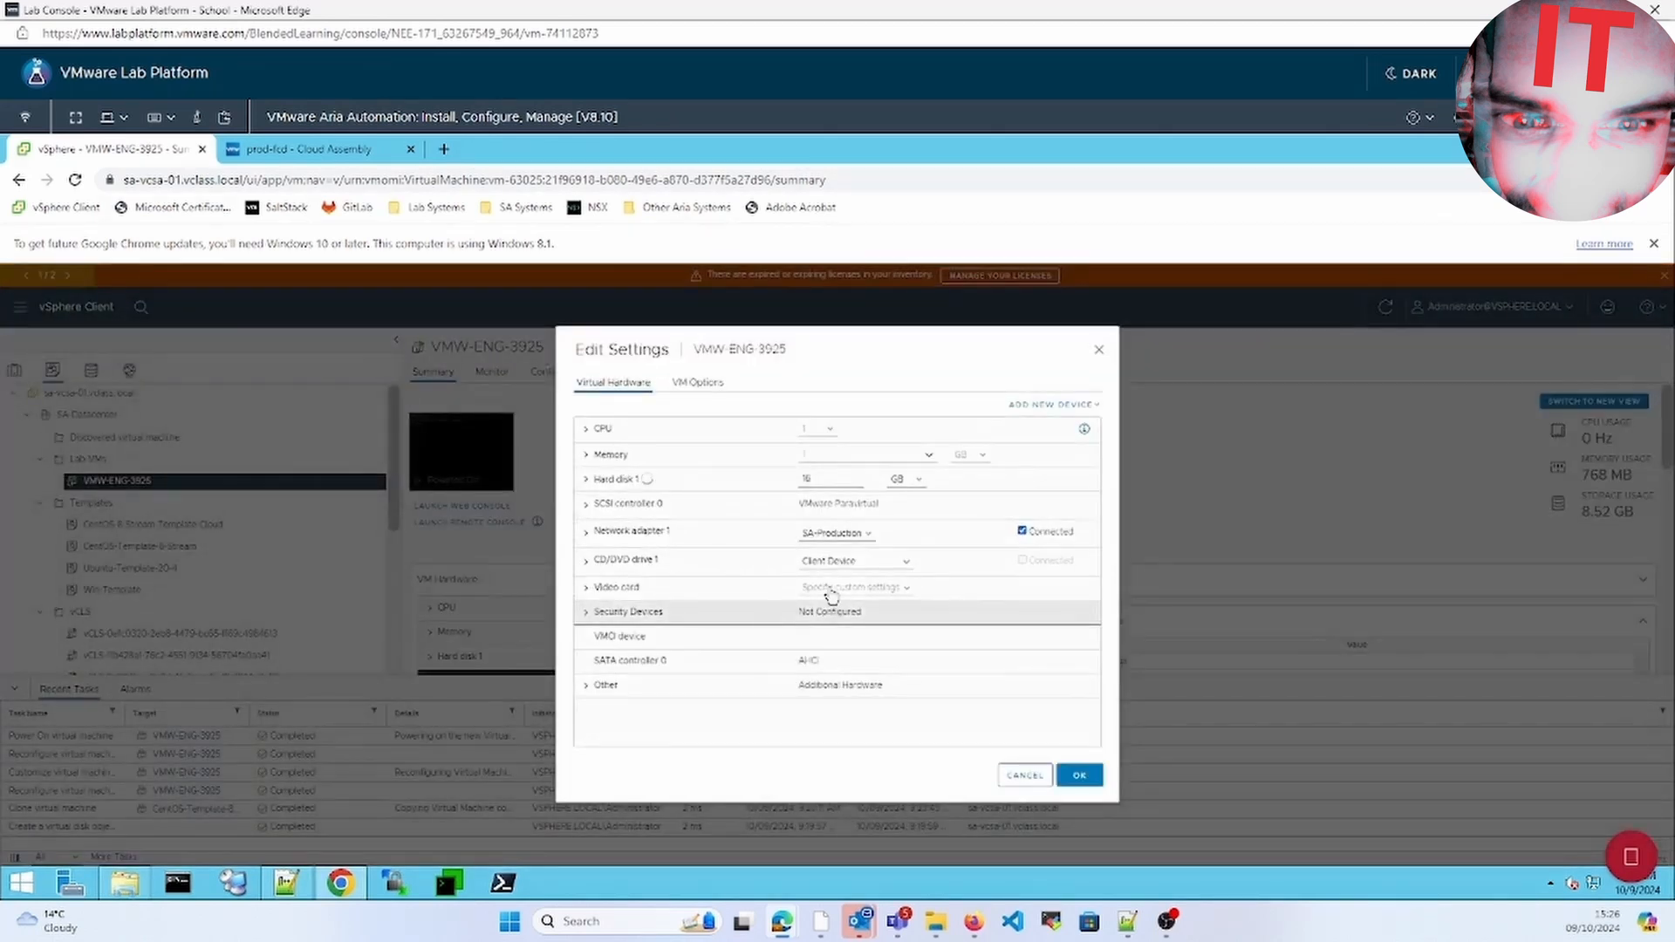
pyautogui.click(1081, 415)
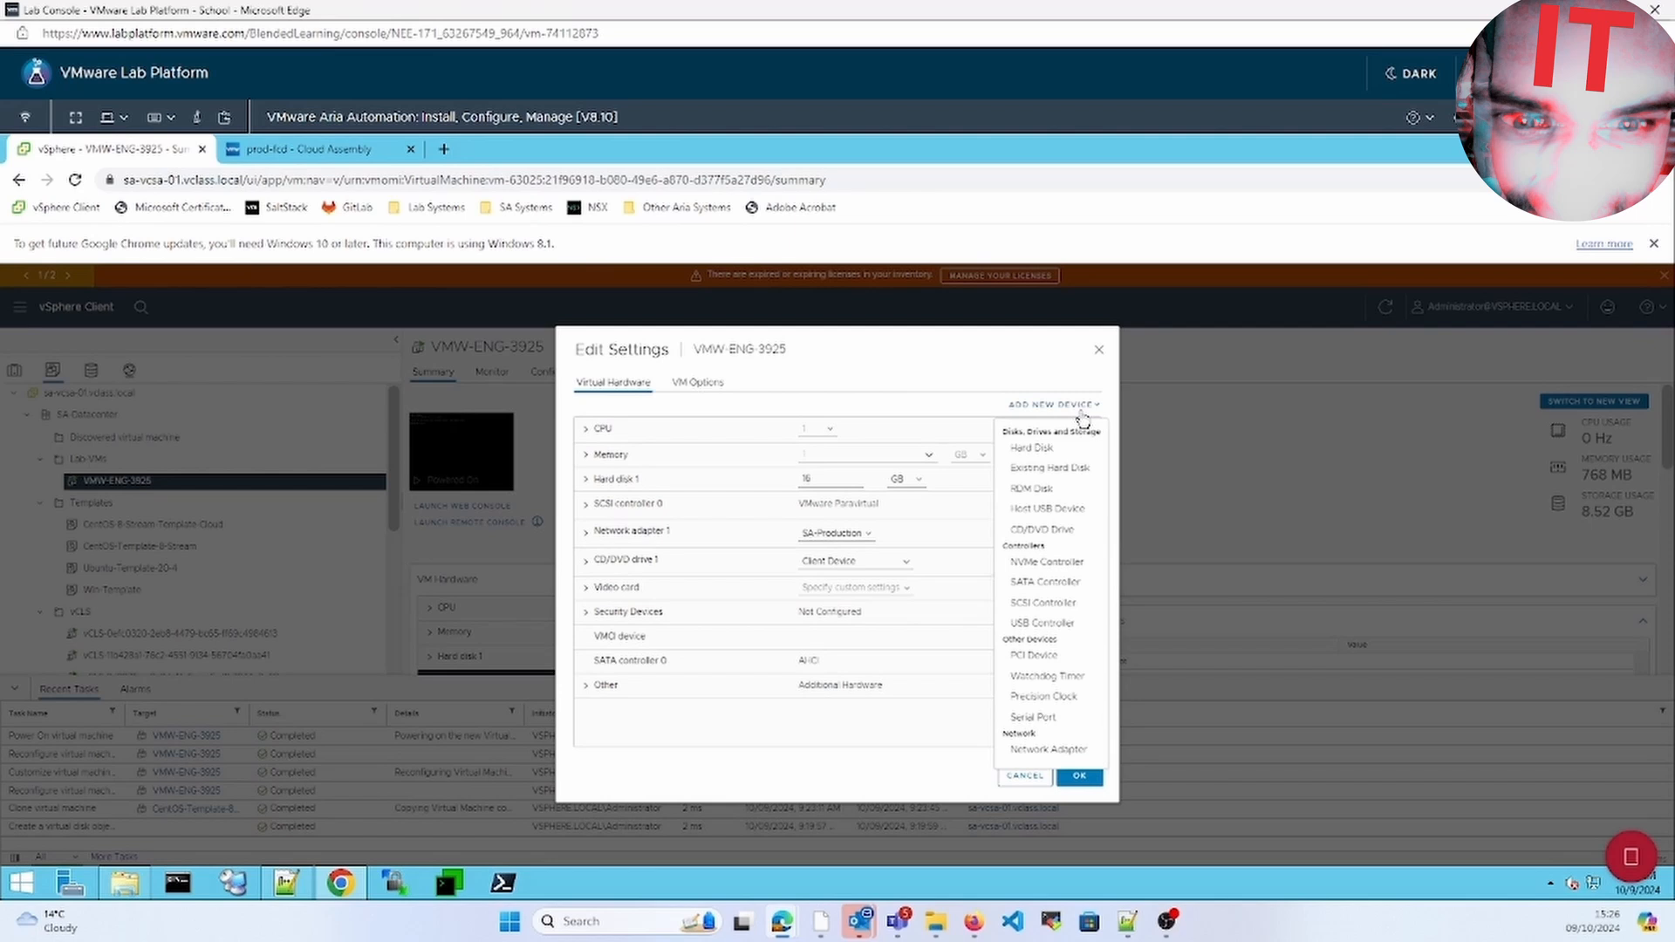
pyautogui.click(1065, 471)
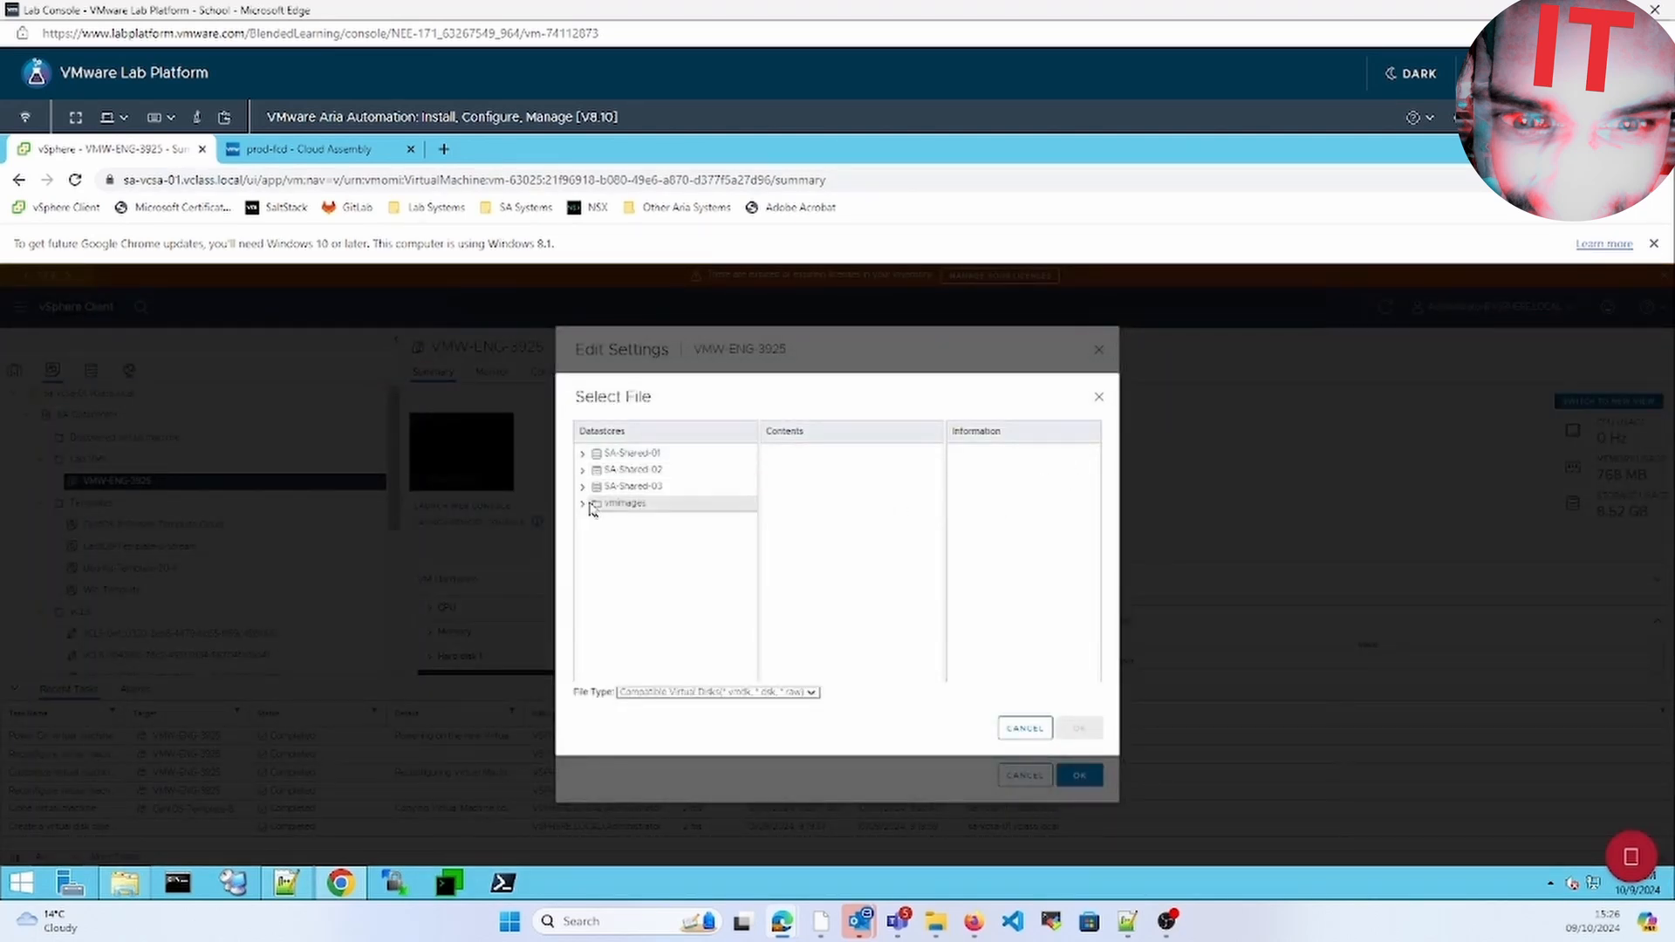
# Attach the .vmdk from SA-Shared-02's fcd folder as the VM's new hard disk
pyautogui.click(583, 505)
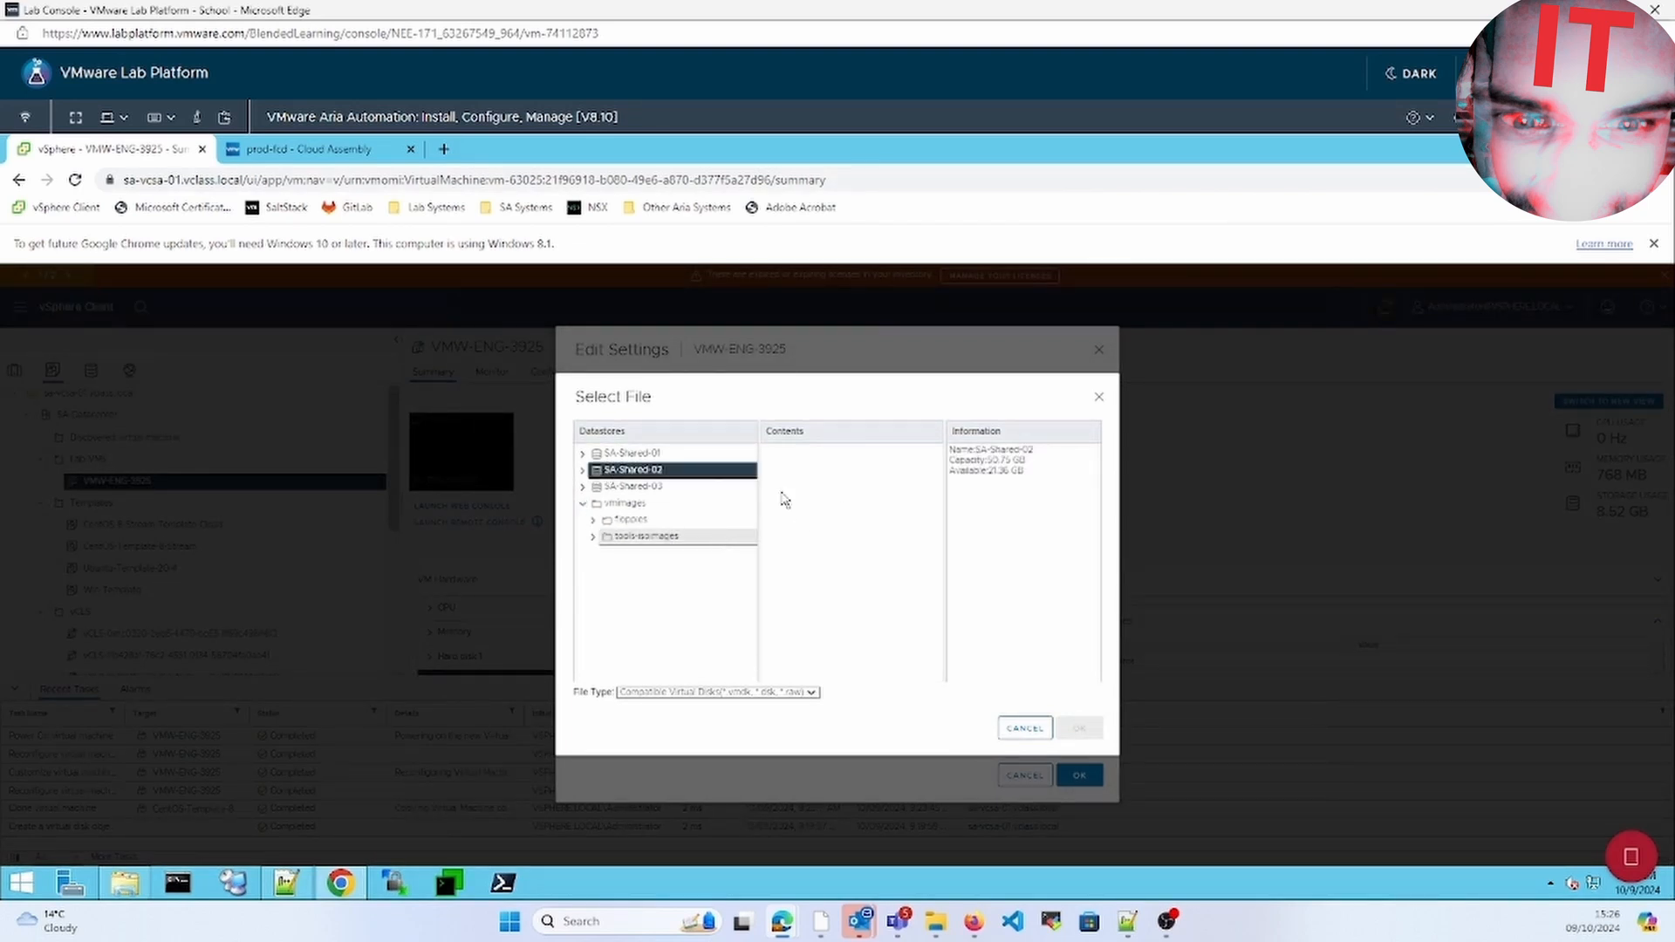
pyautogui.click(583, 471)
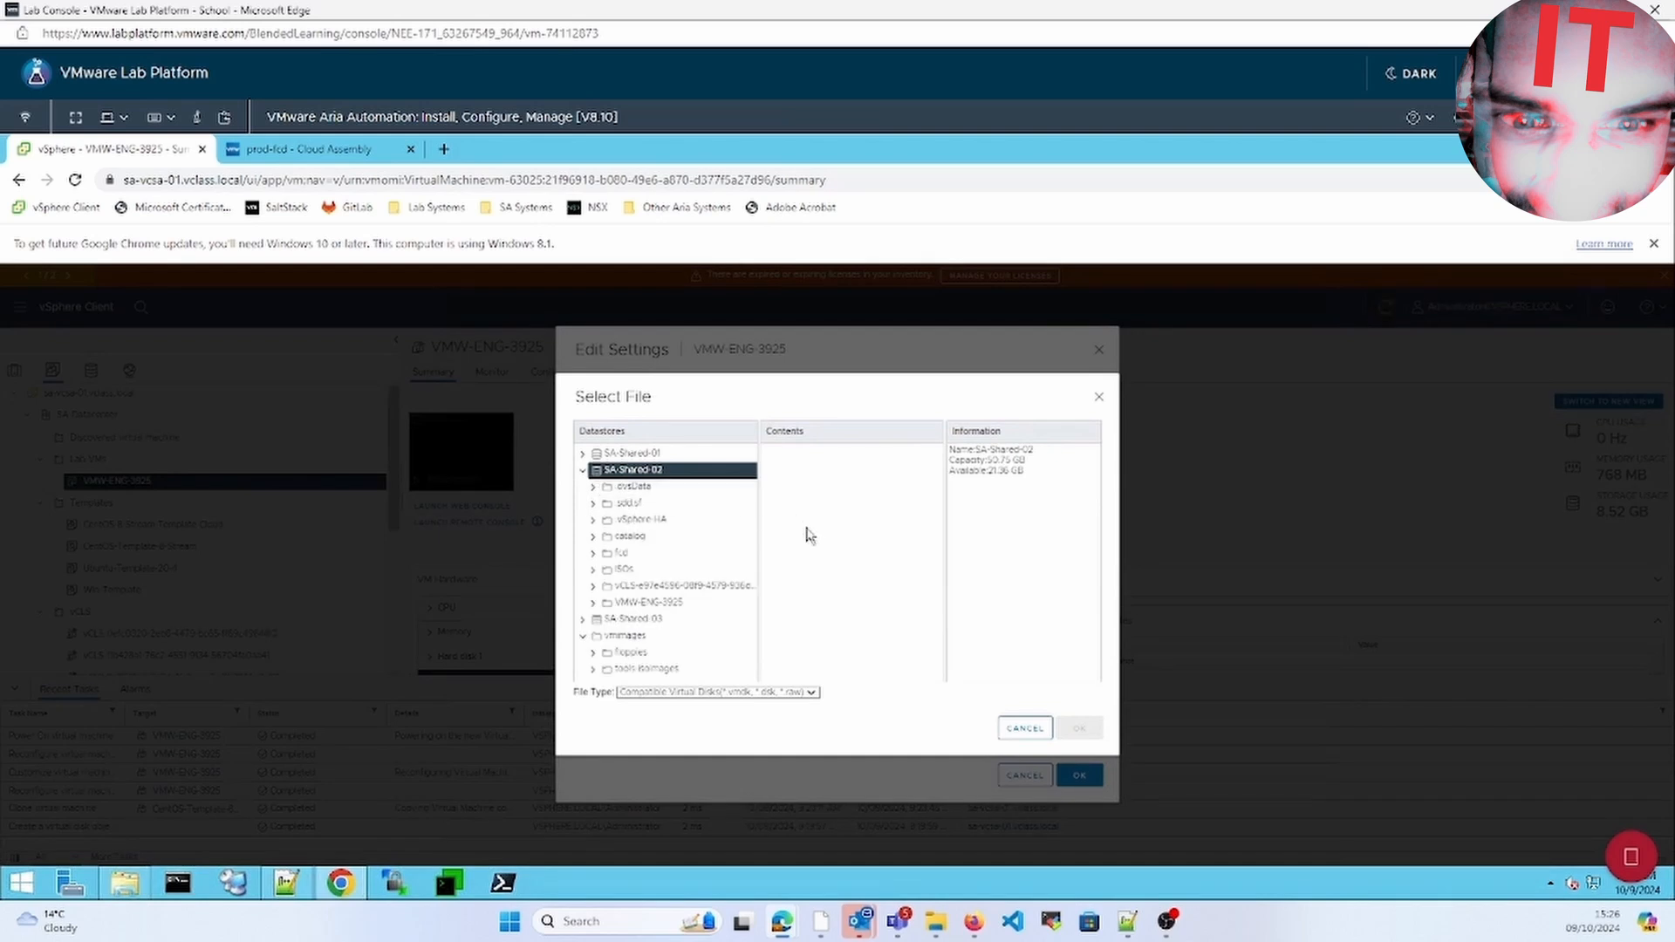
pyautogui.click(599, 556)
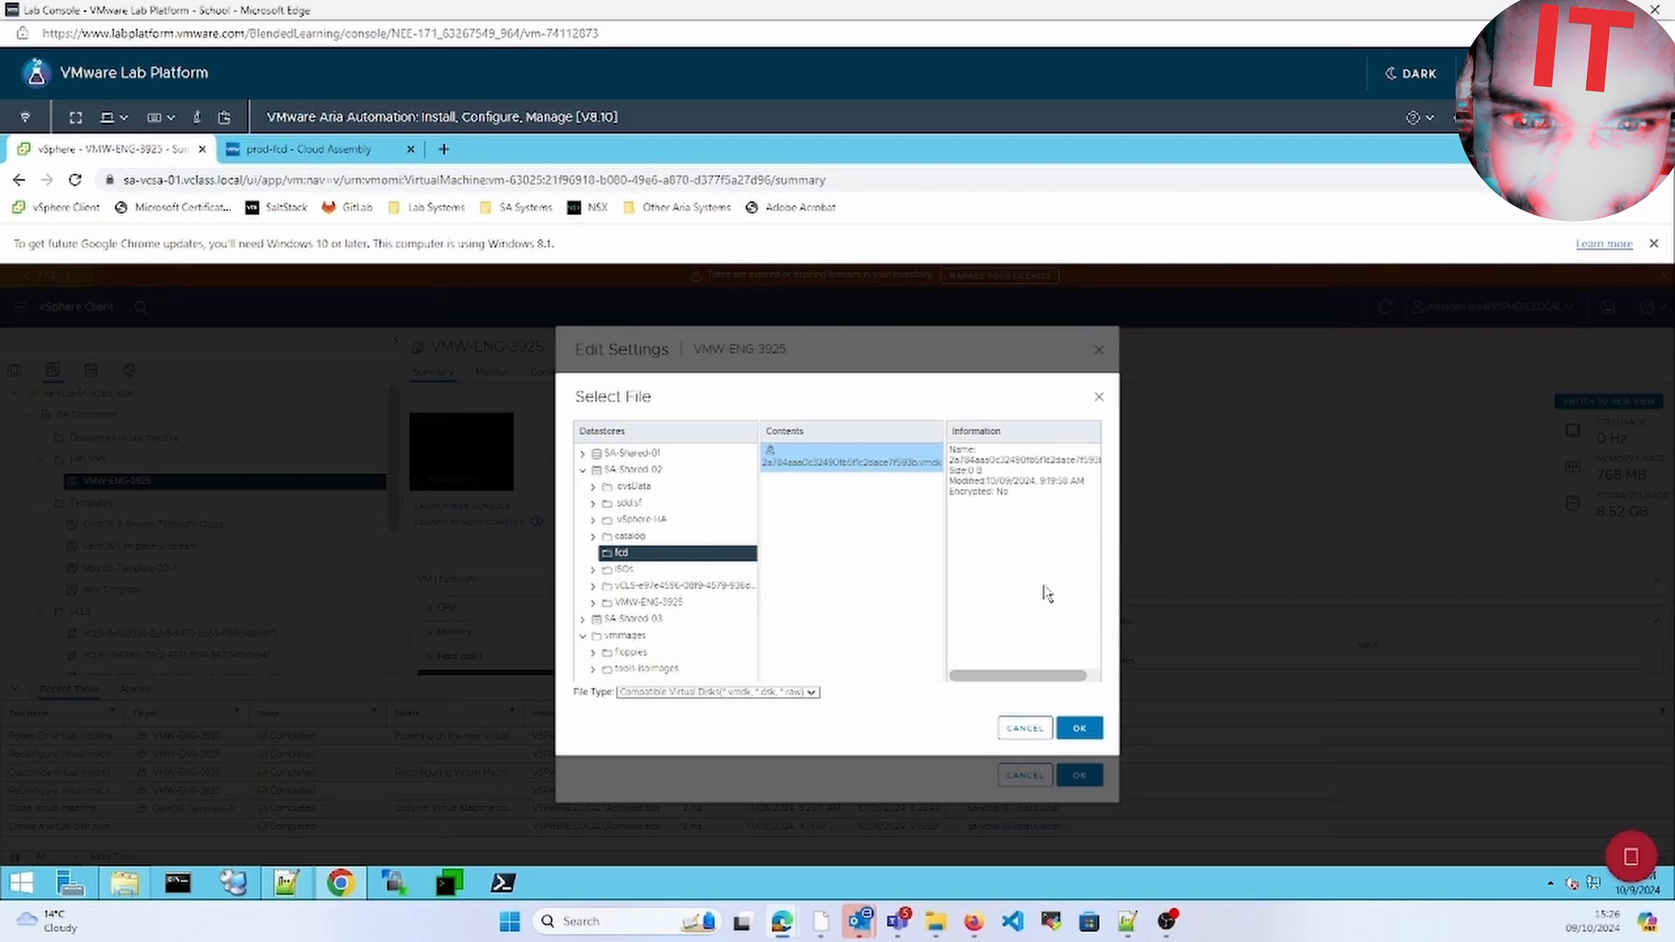
pyautogui.click(1080, 729)
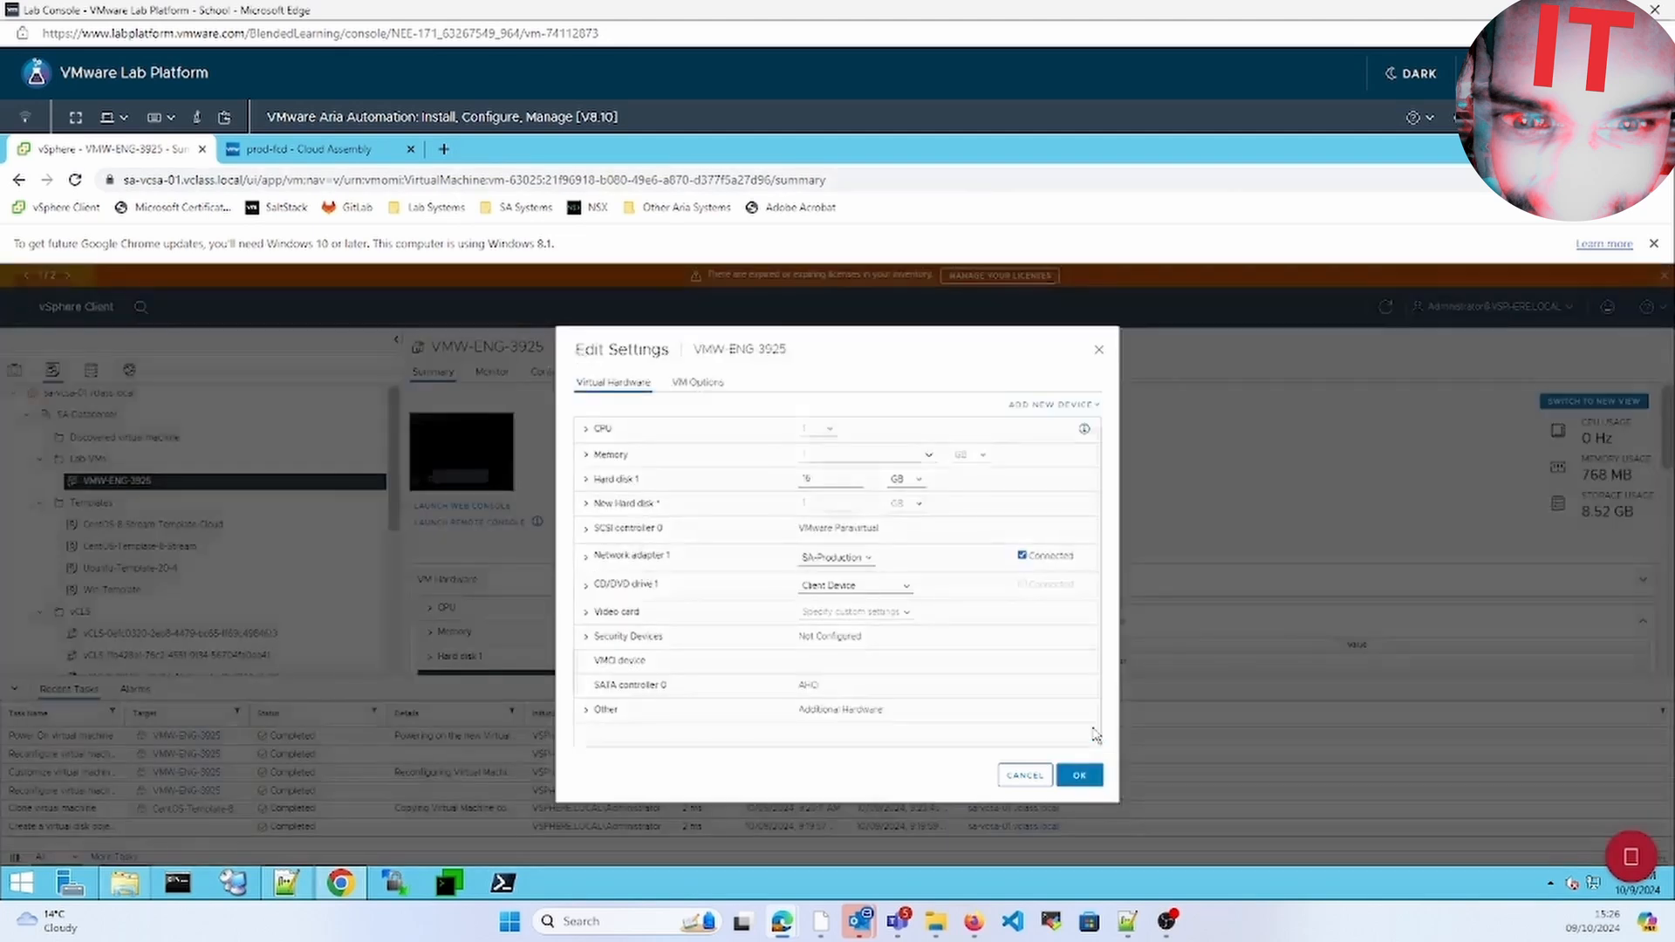
pyautogui.click(1080, 775)
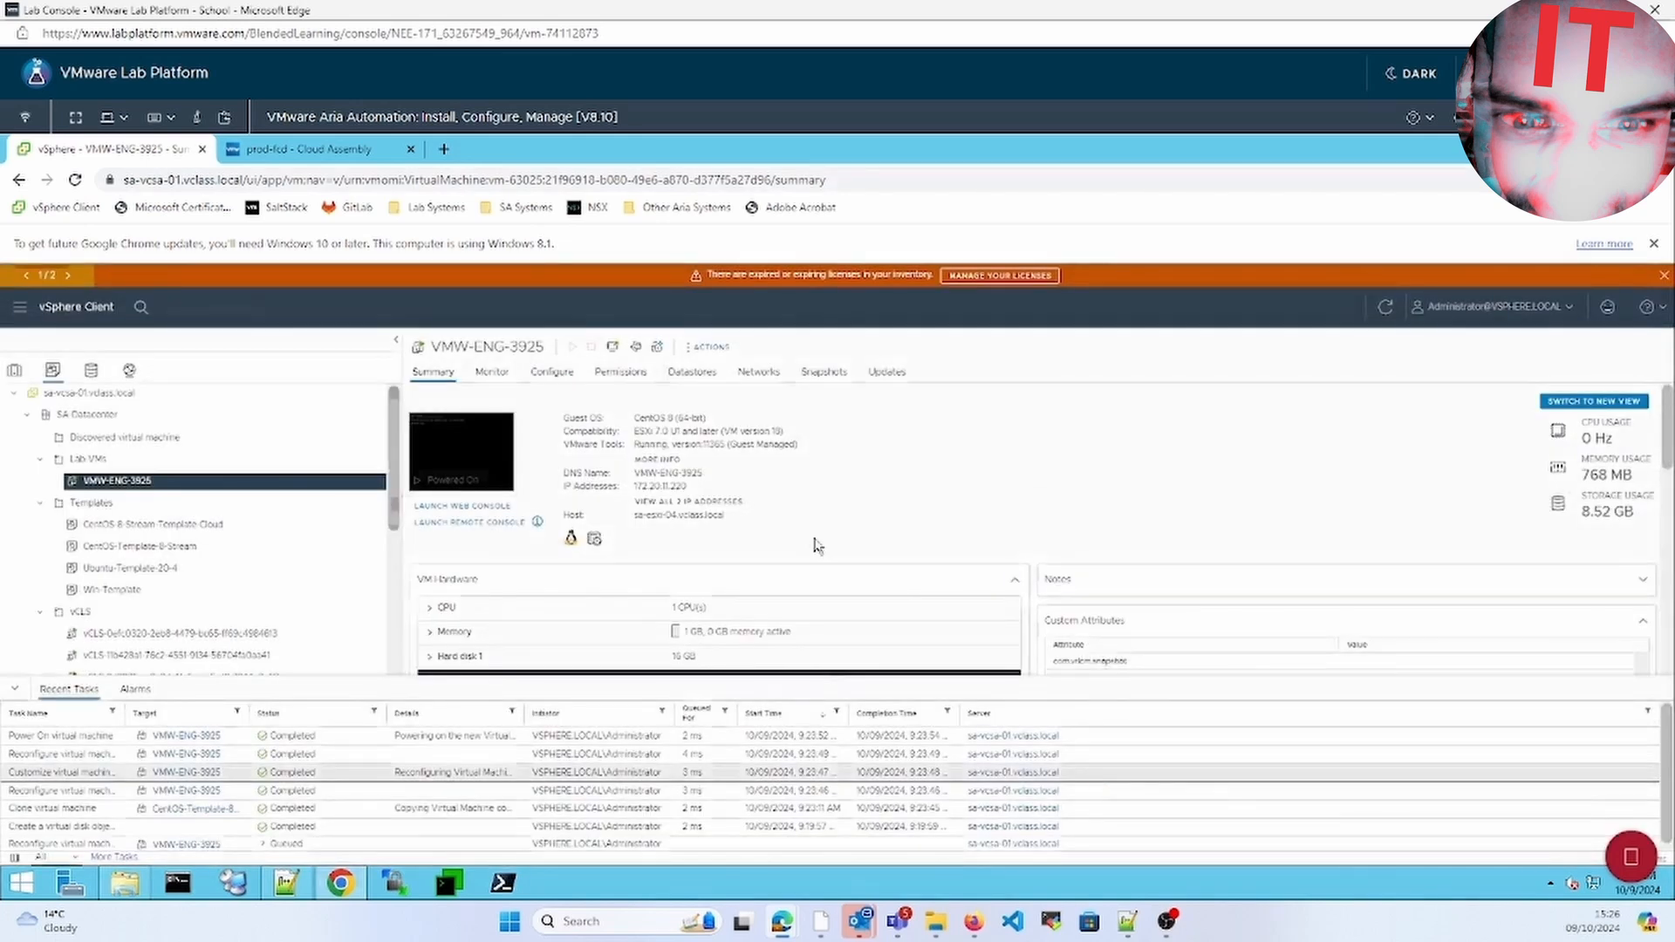
# Launch the VM's web console and log in as root
pyautogui.click(485, 448)
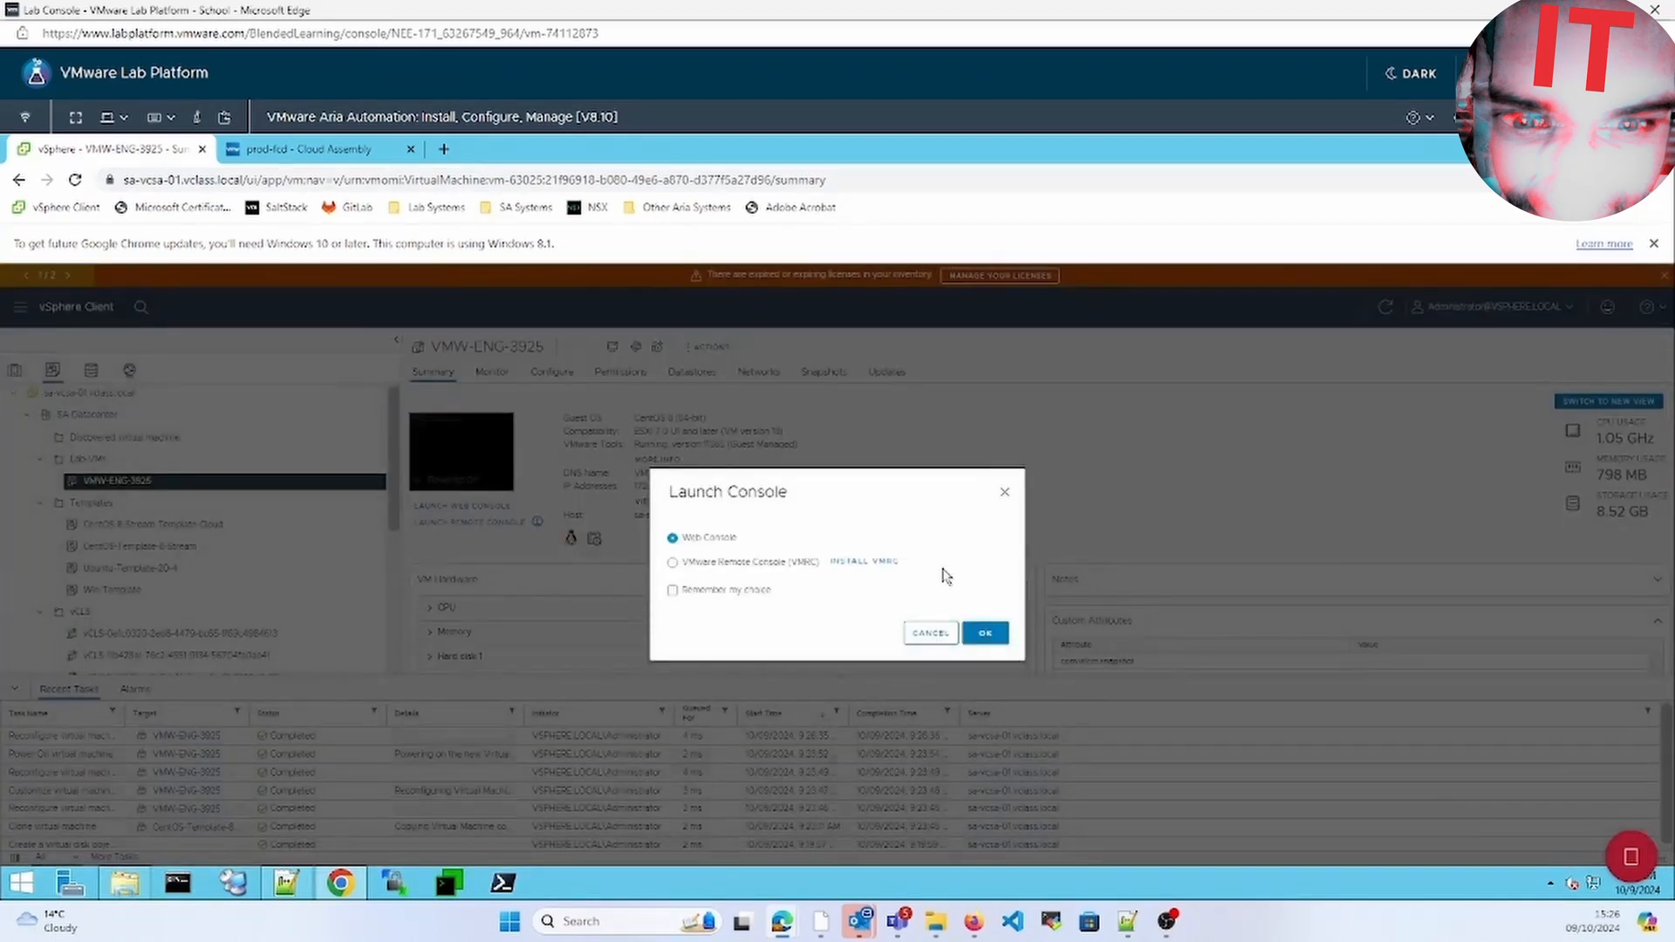
pyautogui.click(986, 634)
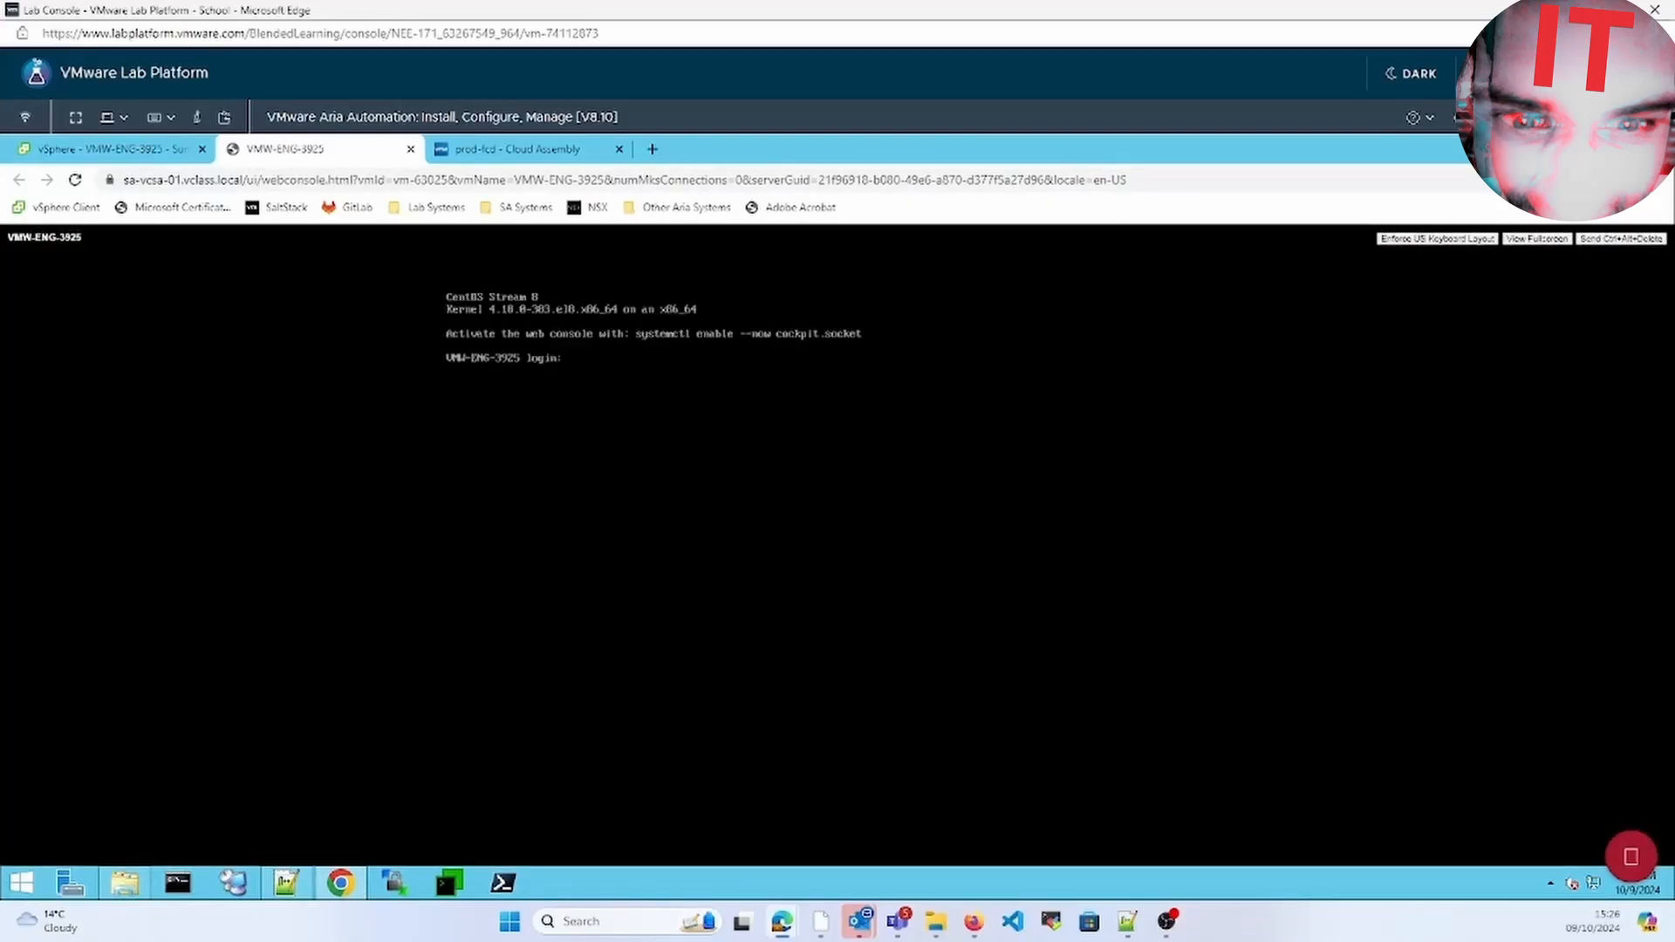
pyautogui.press('BackSpace')
pyautogui.write('root')
pyautogui.press('Return')
pyautogui.press('Return')
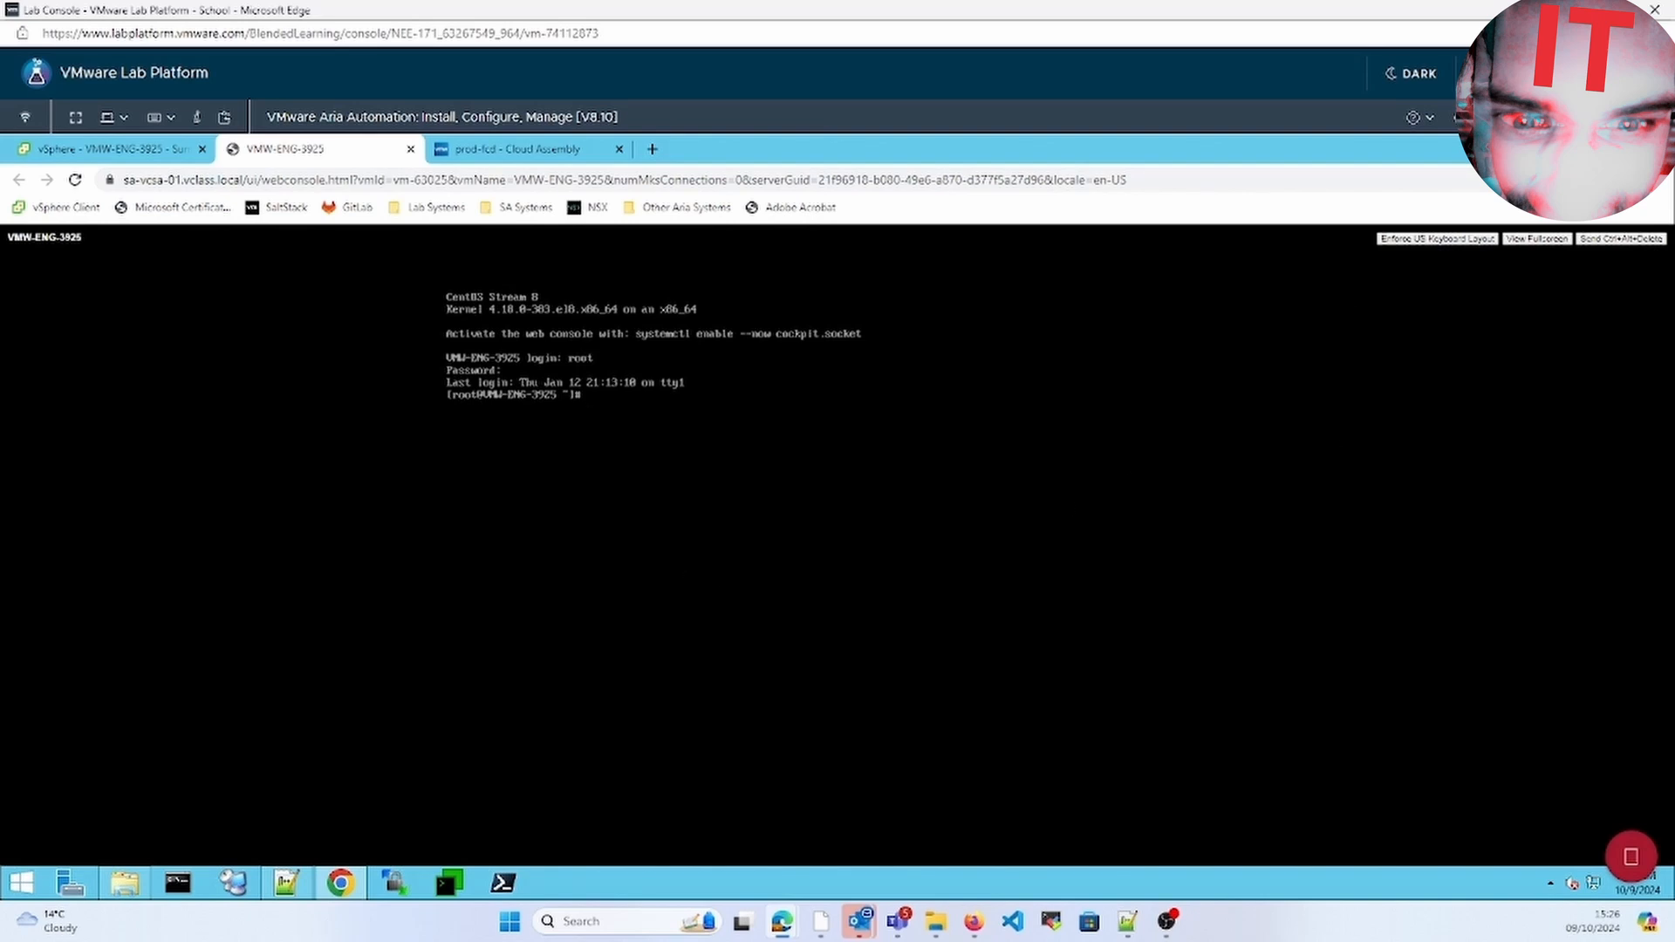
# Run fdisk -l and cat /proc/partitions to show the 1 GiB /dev/sdb, then clear the screen
pyautogui.write('fdisk -l')
pyautogui.press('Return')
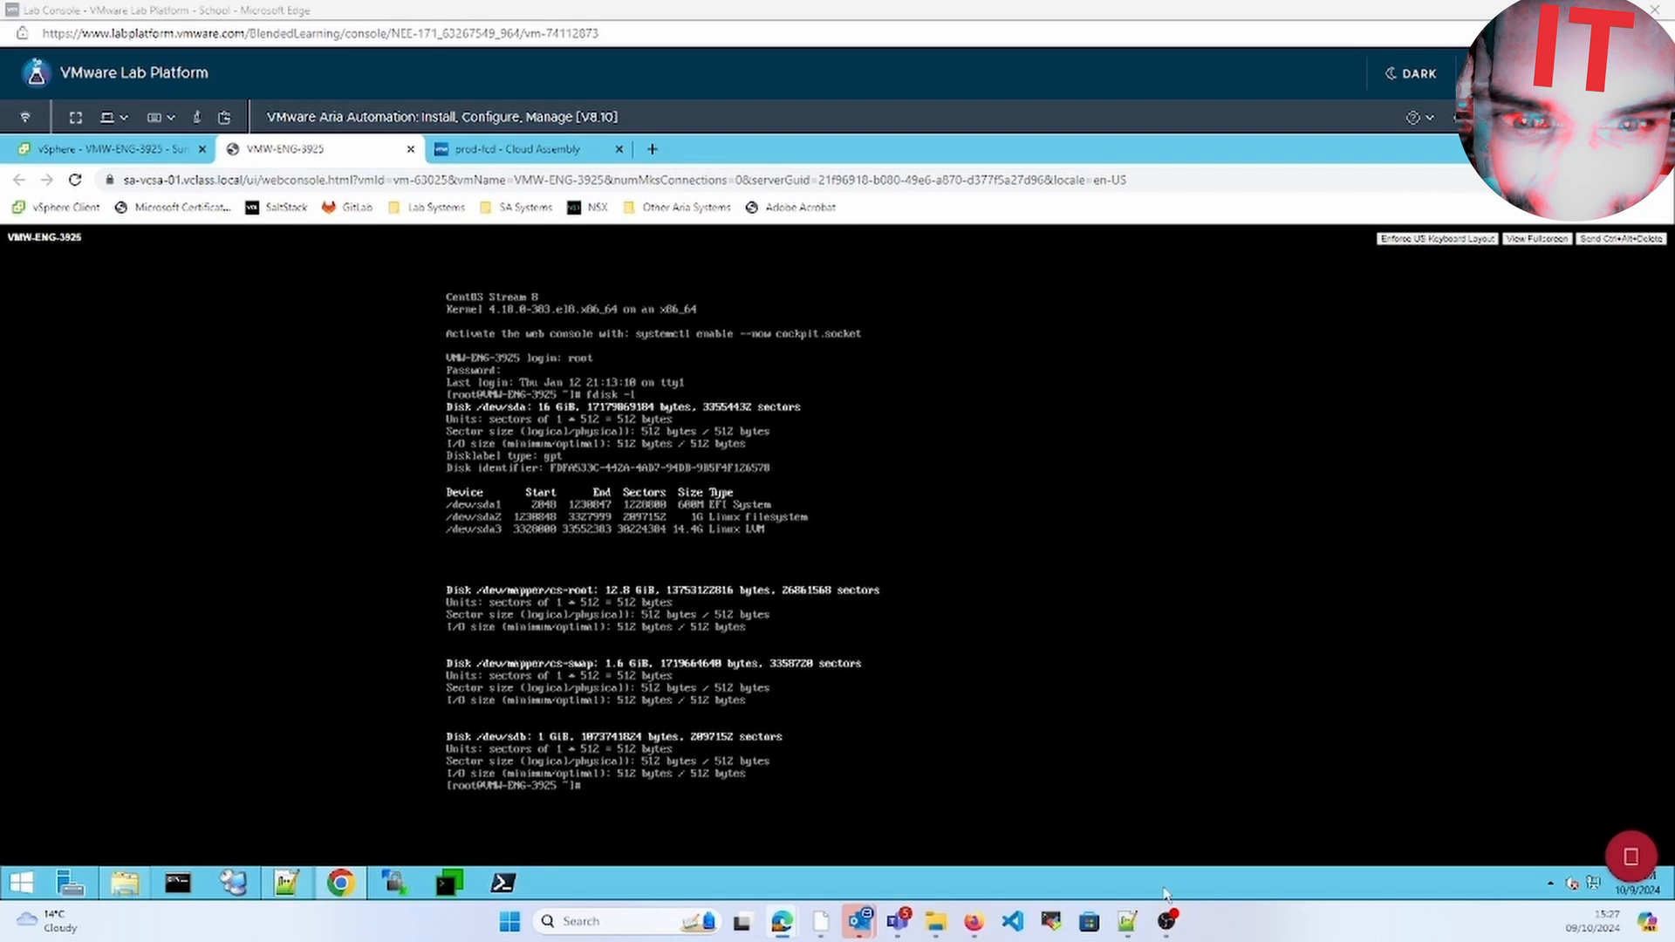
pyautogui.click(1014, 737)
pyautogui.write('ca')
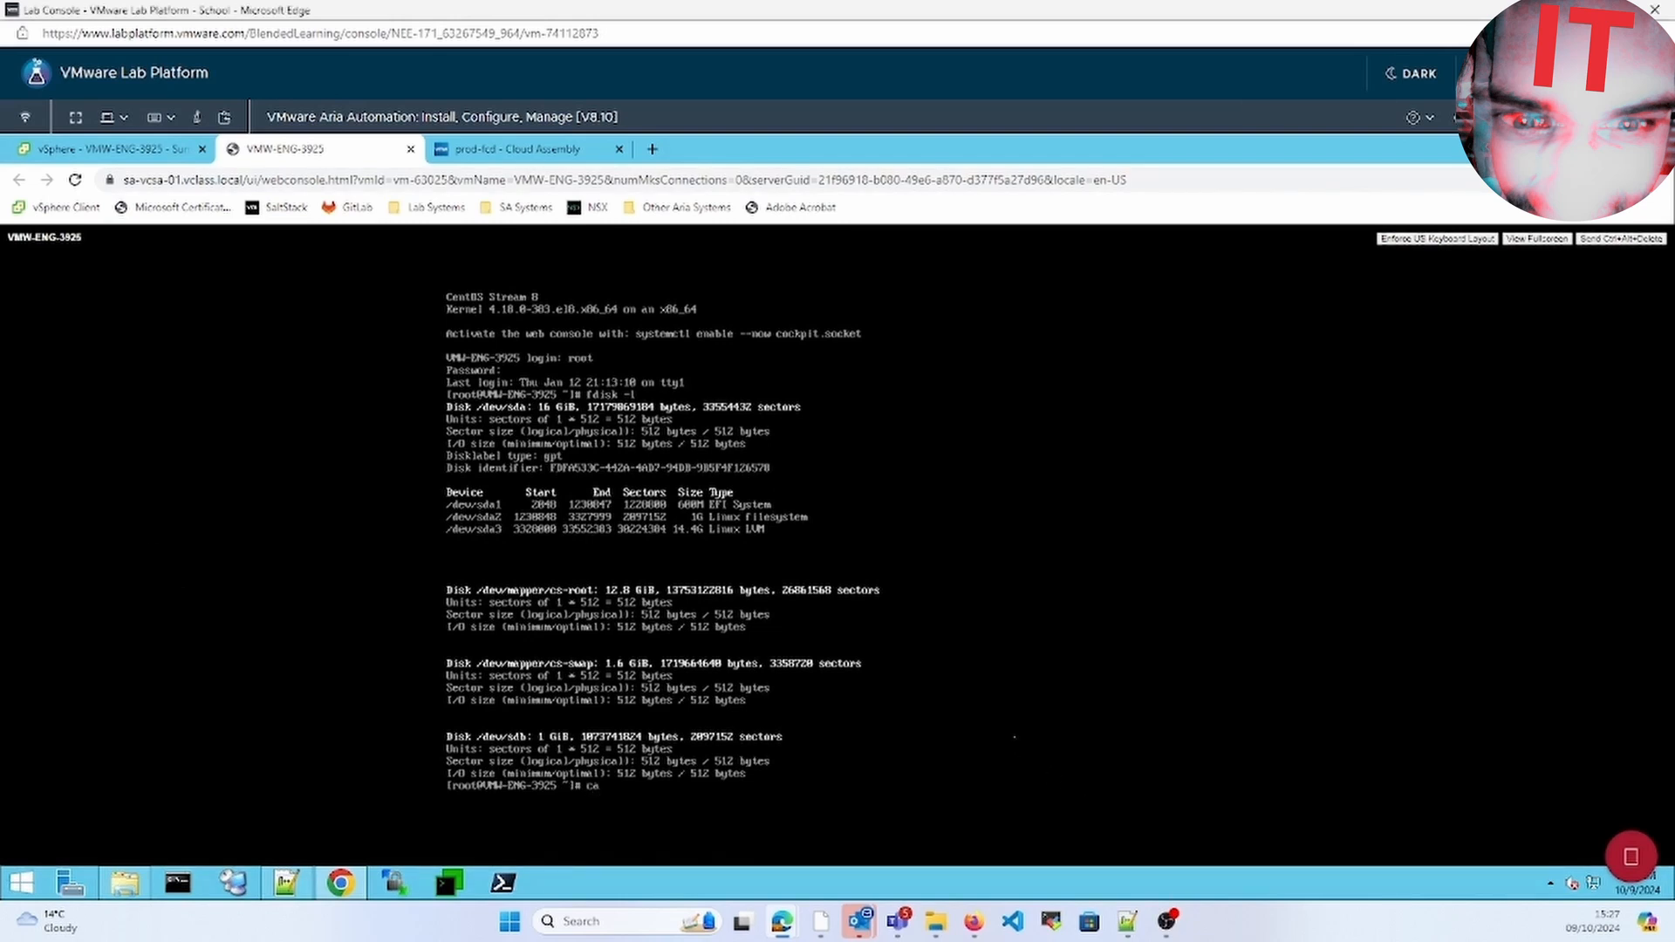
pyautogui.write('t /proc/partitions')
pyautogui.press('Return')
pyautogui.moveTo(859, 922)
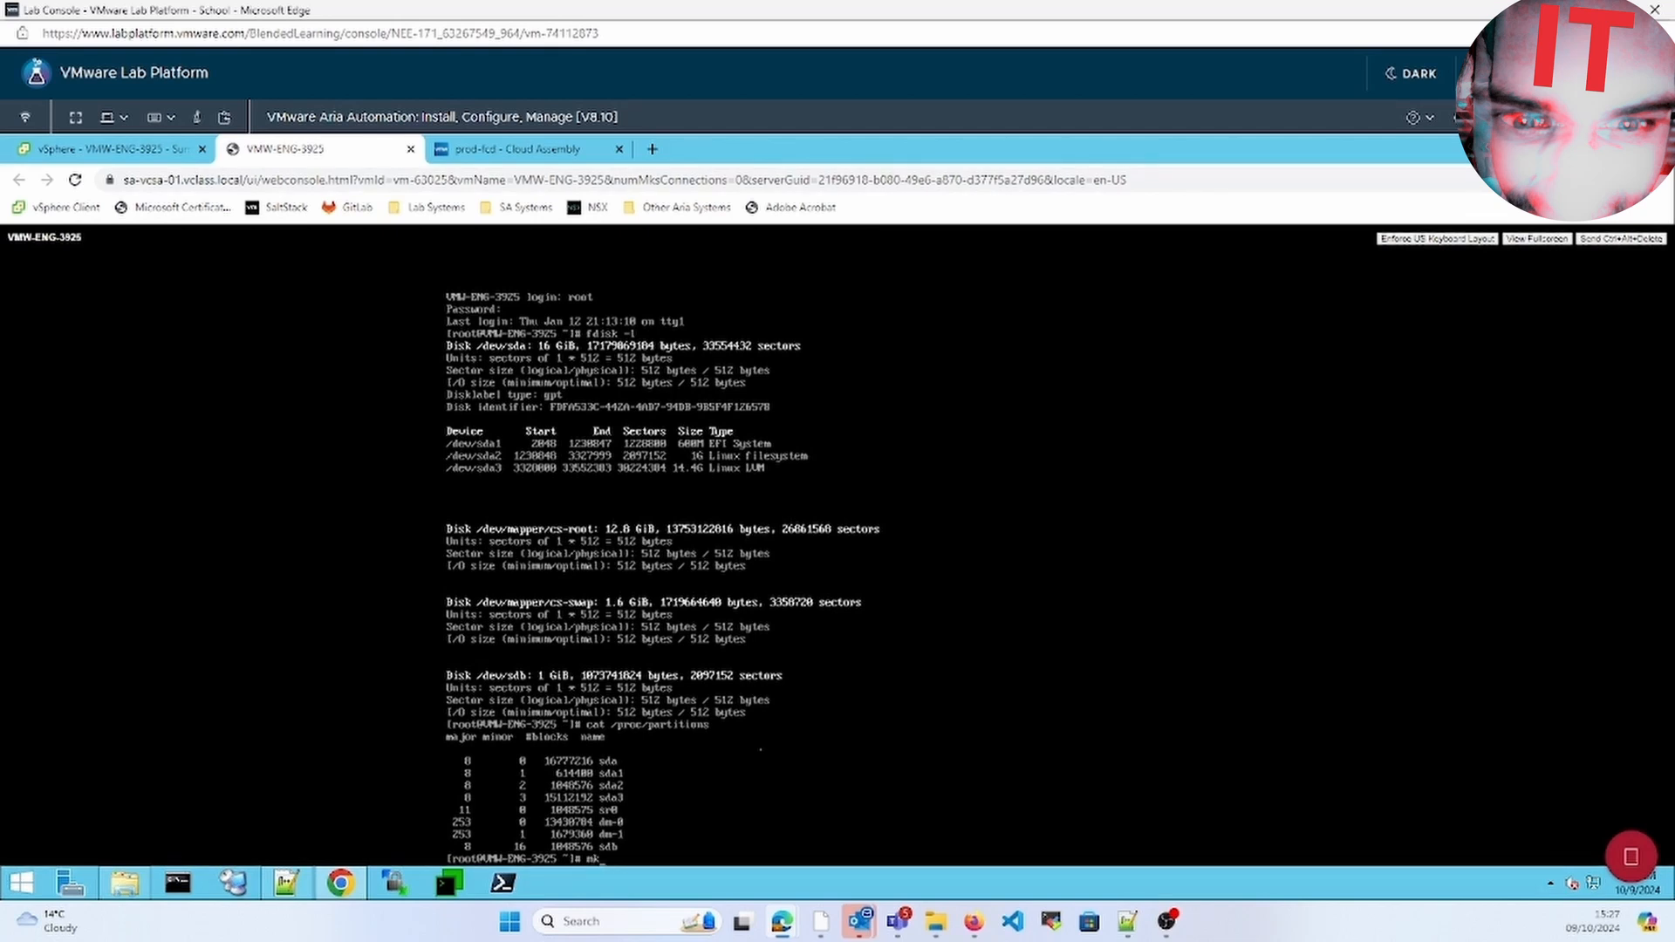
pyautogui.hotkey('ctrl', 'l')
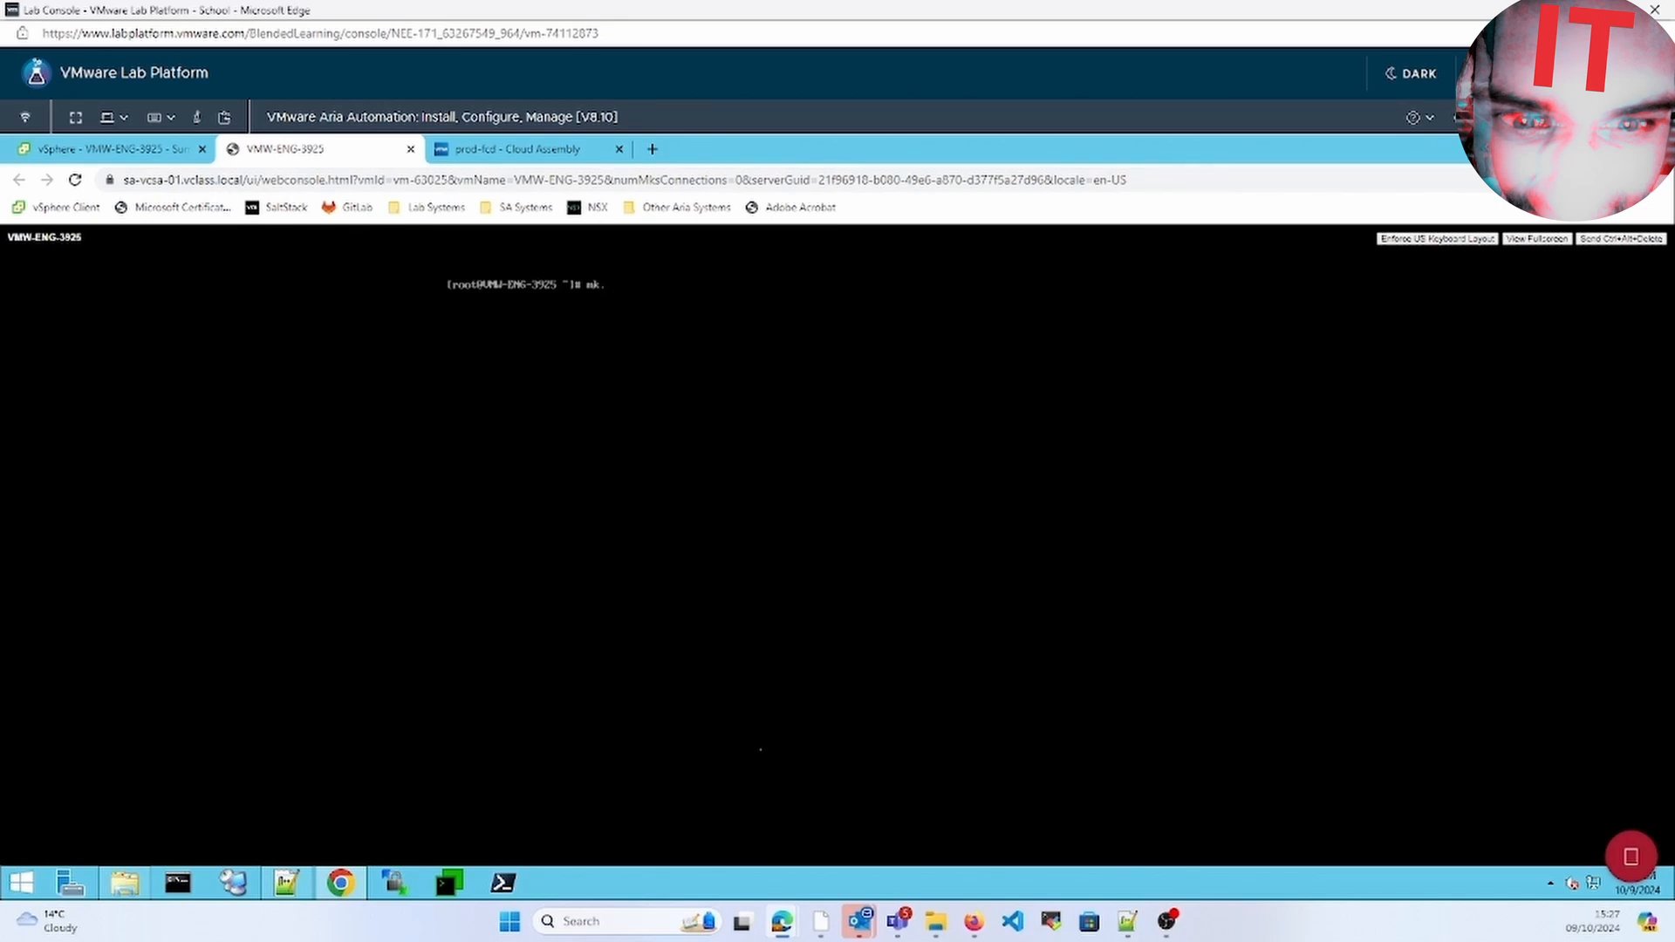
# Format /dev/sdb as ext4 and mount it on /mnt
pyautogui.write('fs.ext4 /dev/sdb')
pyautogui.press('Return')
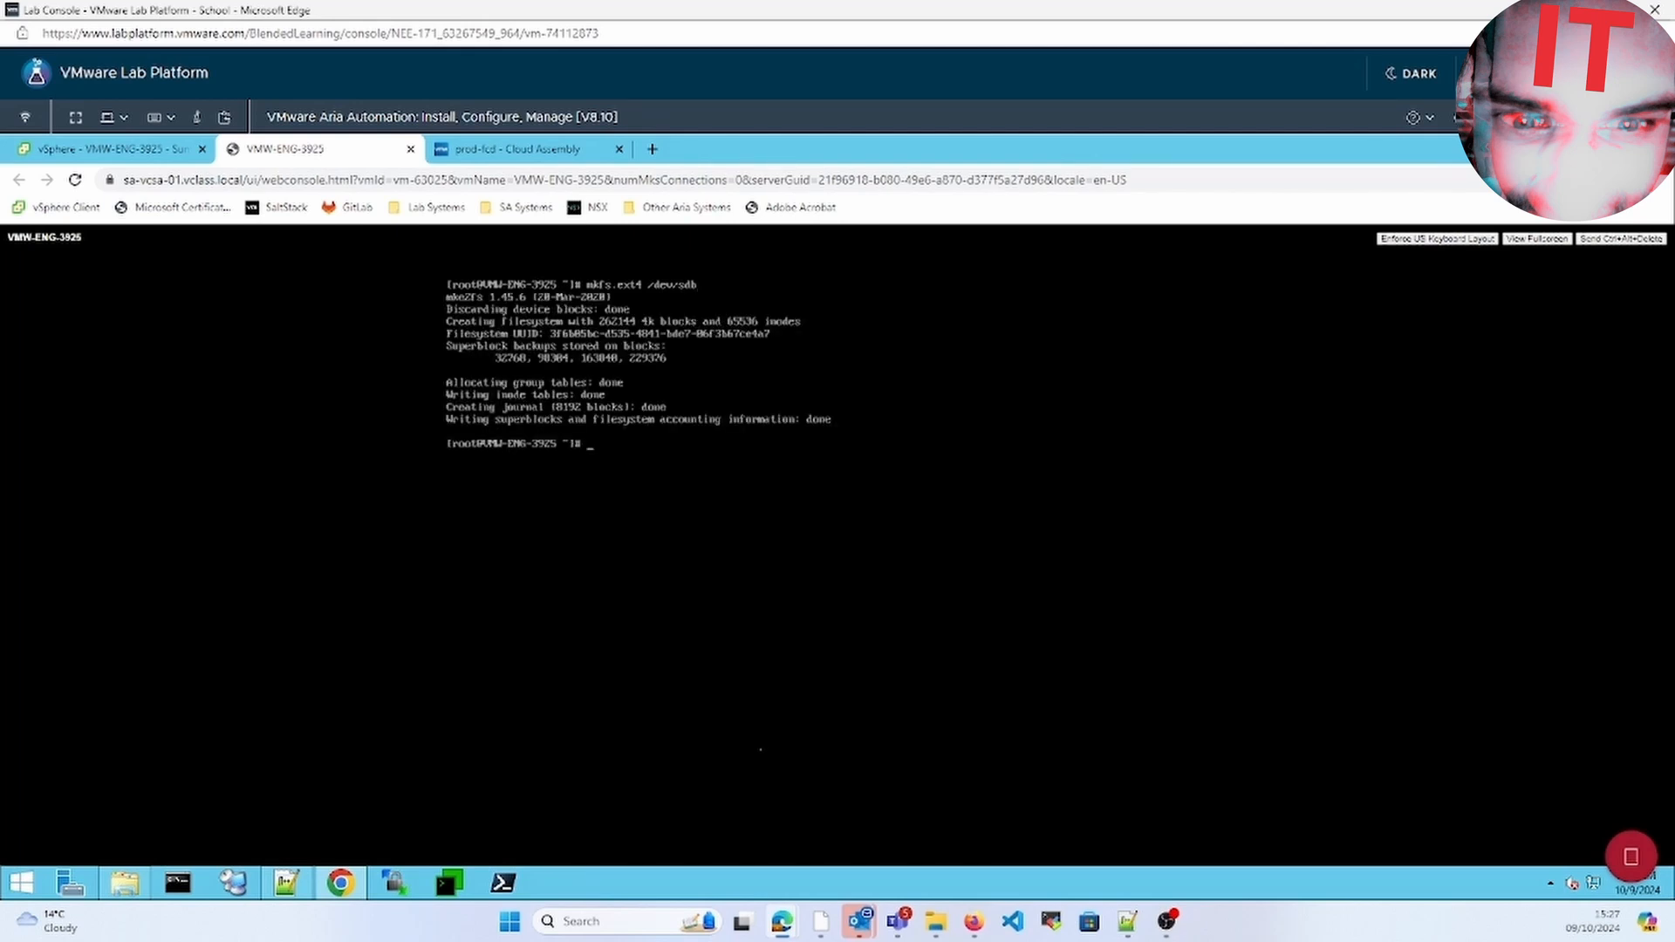
pyautogui.write('mount /dev/sdb /mnt')
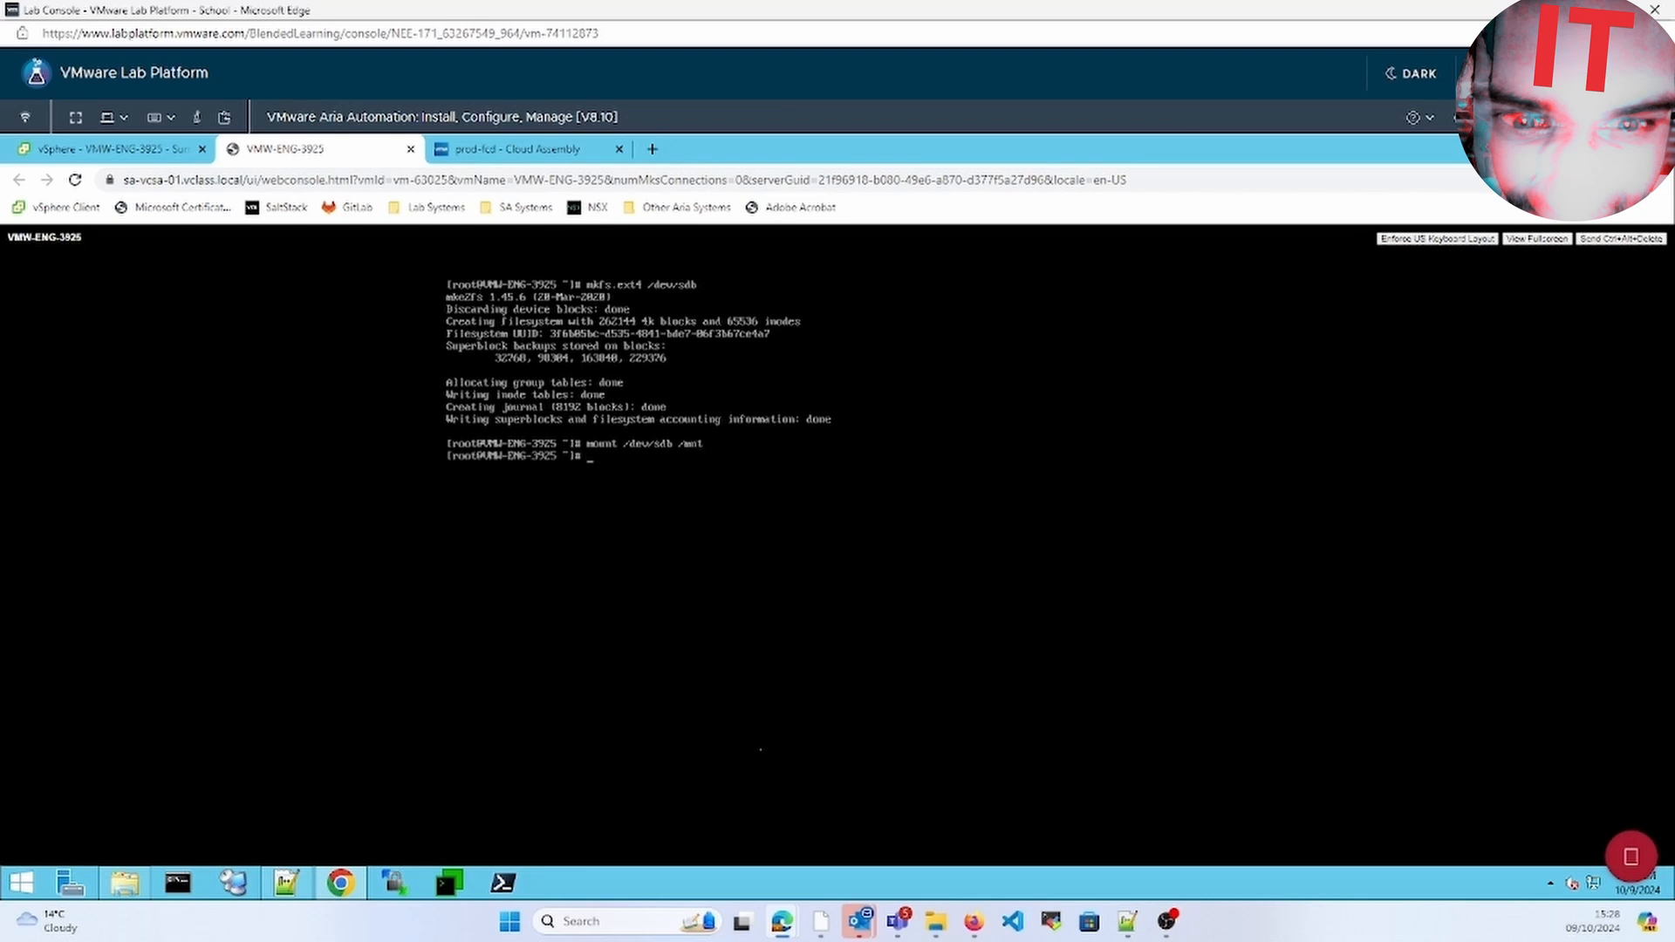
pyautogui.write('cd')
pyautogui.press('BackSpace')
pyautogui.press('BackSpace')
# Create /mnt/test0001.txt and list /mnt with ls -l to confirm it exists
pyautogui.write('too')
pyautogui.write('ch')
pyautogui.write(' /t')
pyautogui.press('BackSpace')
pyautogui.write('mnt')
pyautogui.write('/th')
pyautogui.press('BackSpace')
pyautogui.write('est0001.txt')
pyautogui.press('Return')
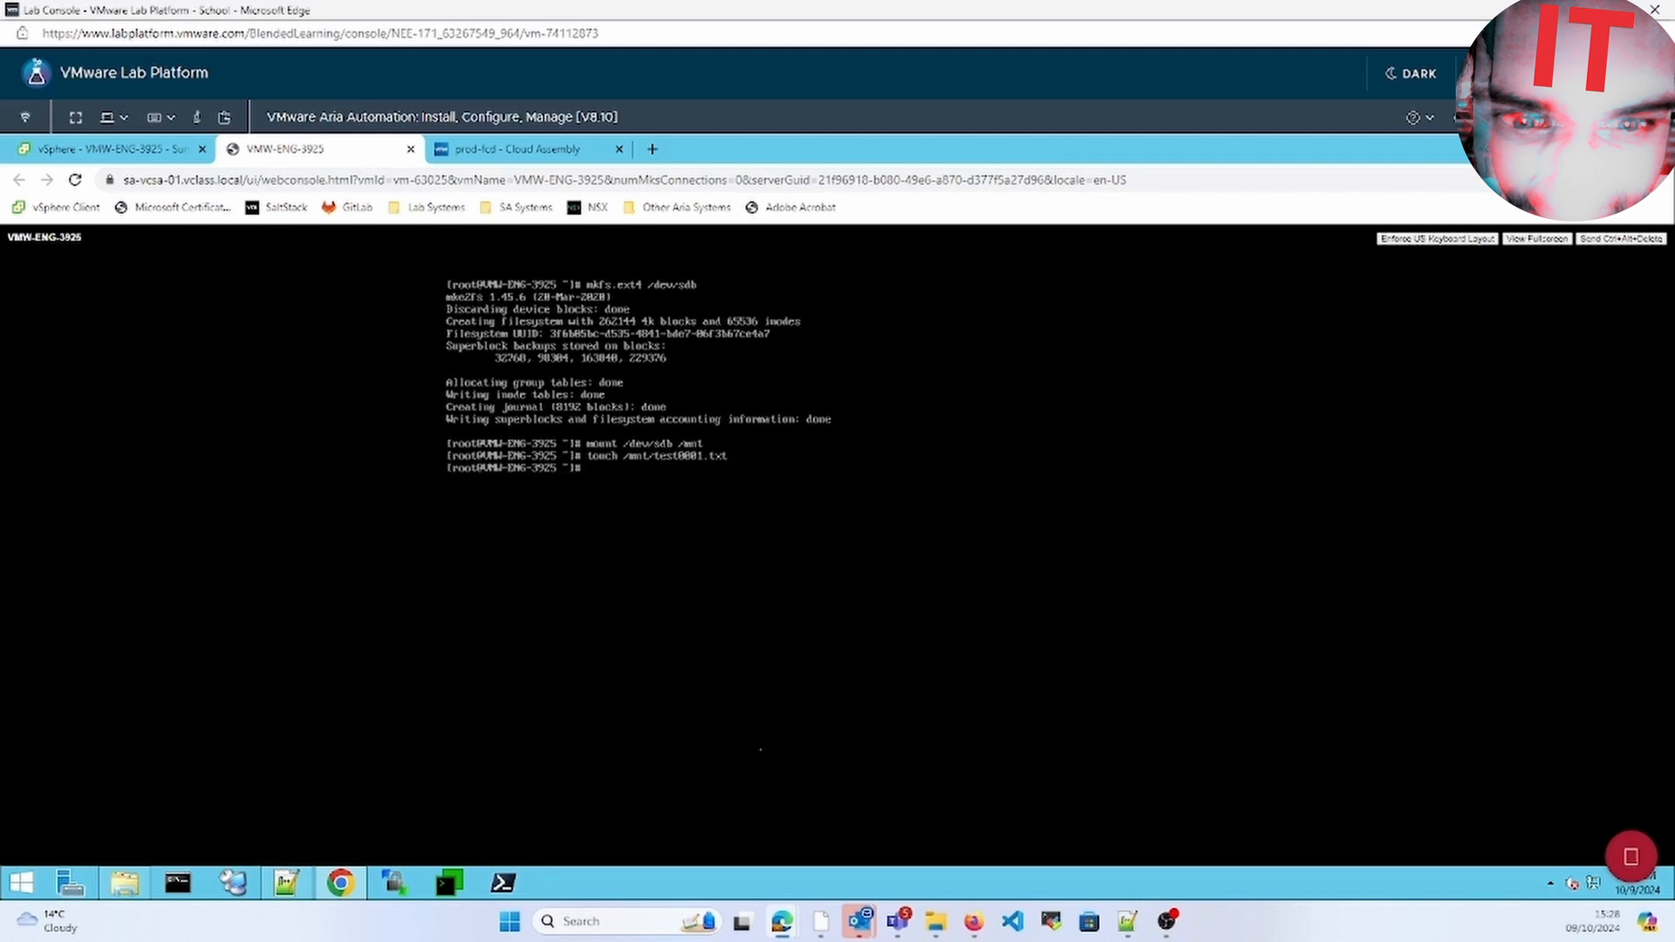
pyautogui.write('ls -l /mnt')
pyautogui.press('Return')
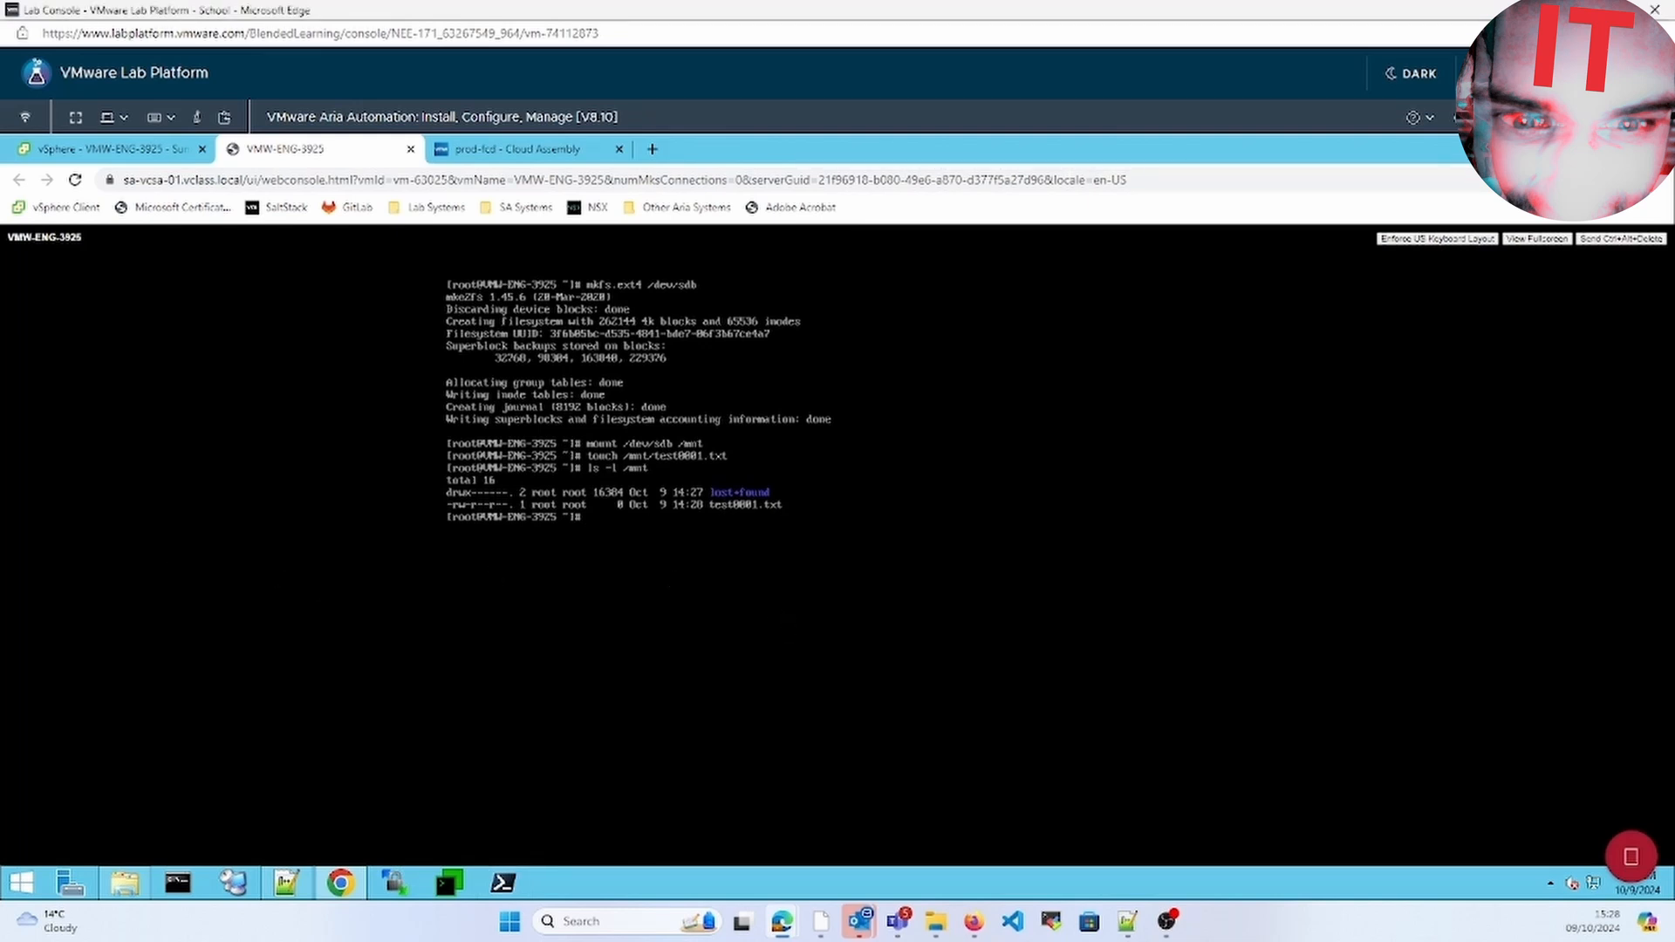
# Shut down the guest with shutdown -h now and return to the VM summary
pyautogui.write('shutdown')
pyautogui.press('BackSpace')
pyautogui.press('BackSpace')
pyautogui.press('BackSpace')
pyautogui.write('own -h now')
pyautogui.press('Return')
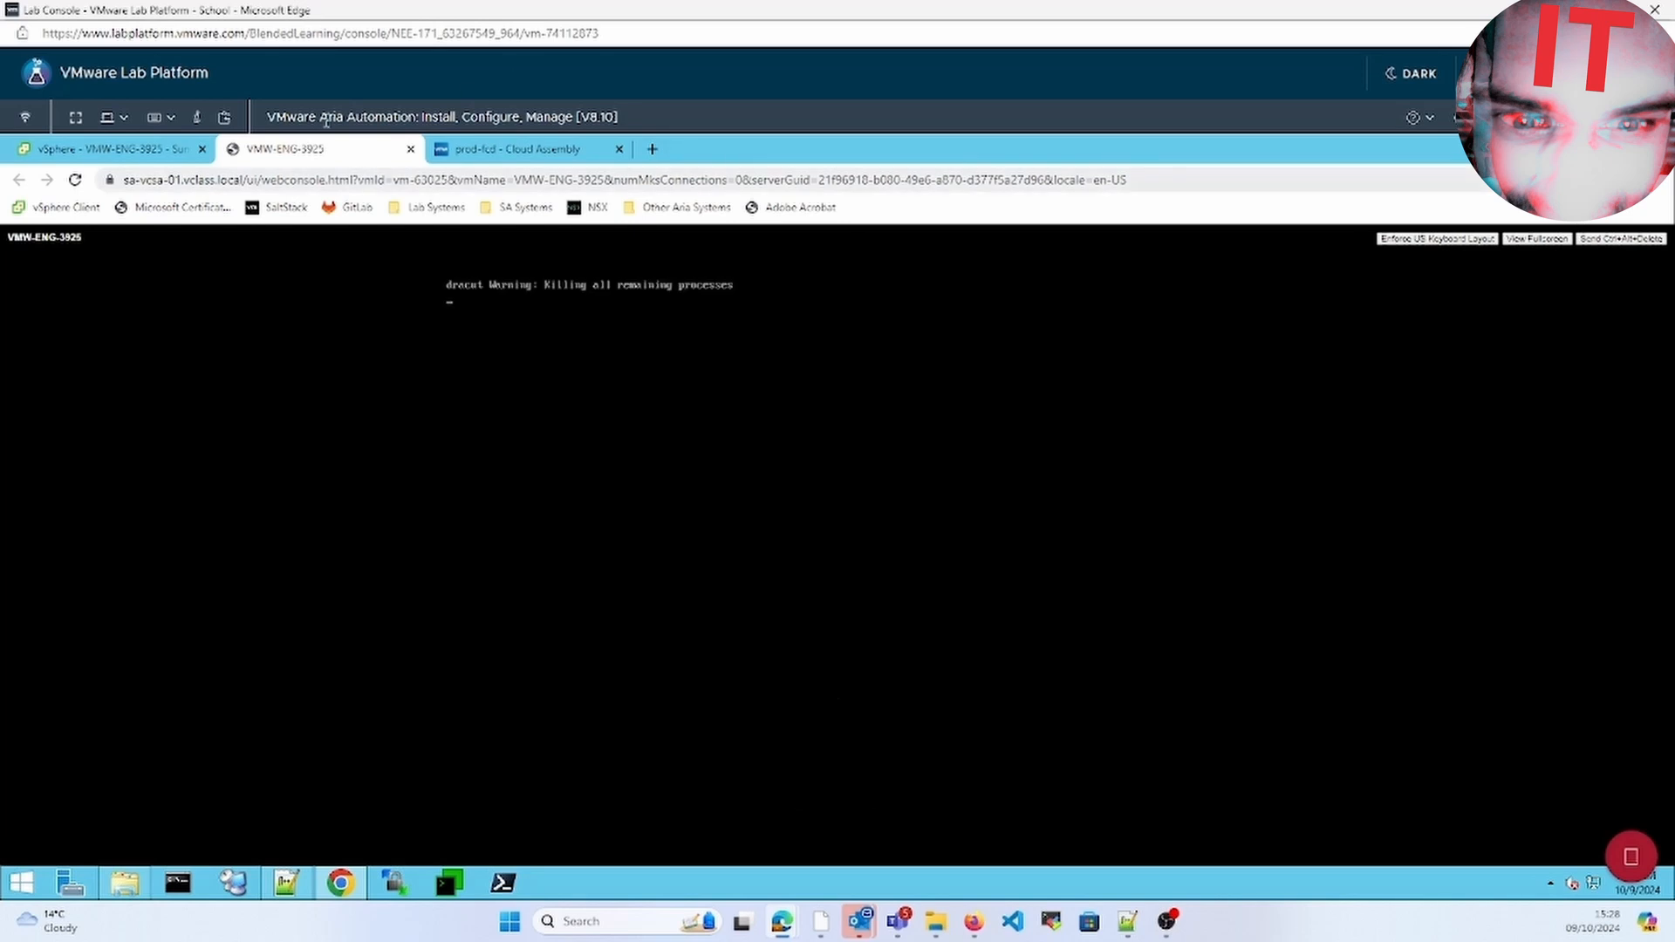
pyautogui.click(140, 149)
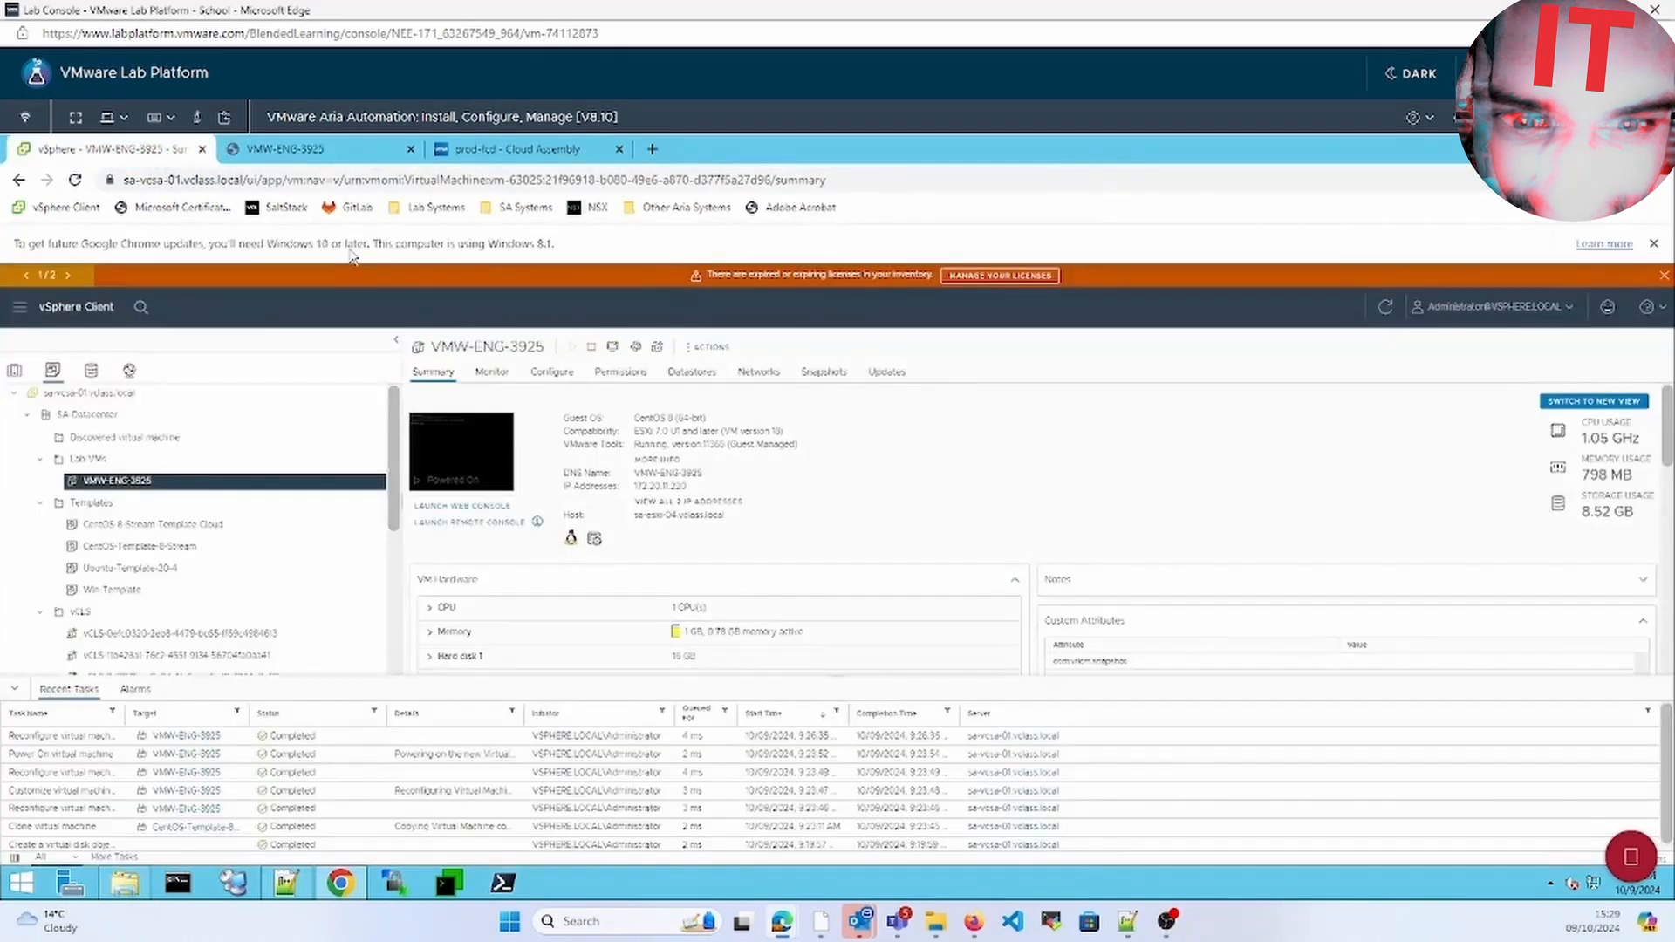
# Close the disconnected VM console and expand Hard disk 2 on the VM Summary
pyautogui.click(403, 154)
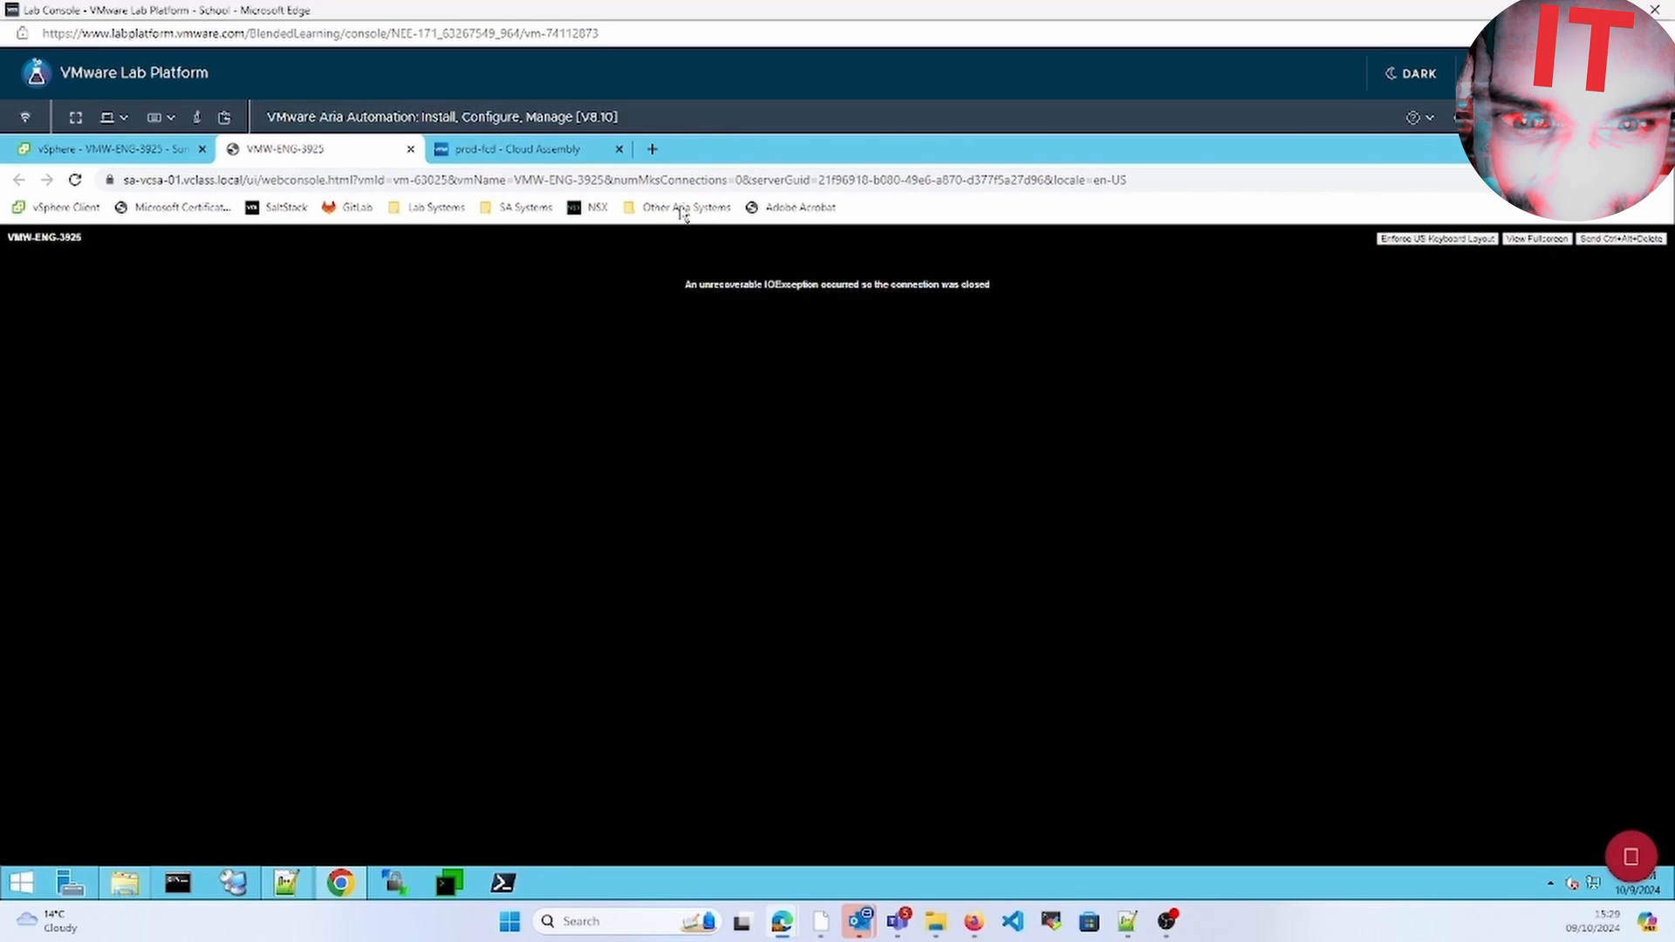
pyautogui.click(410, 150)
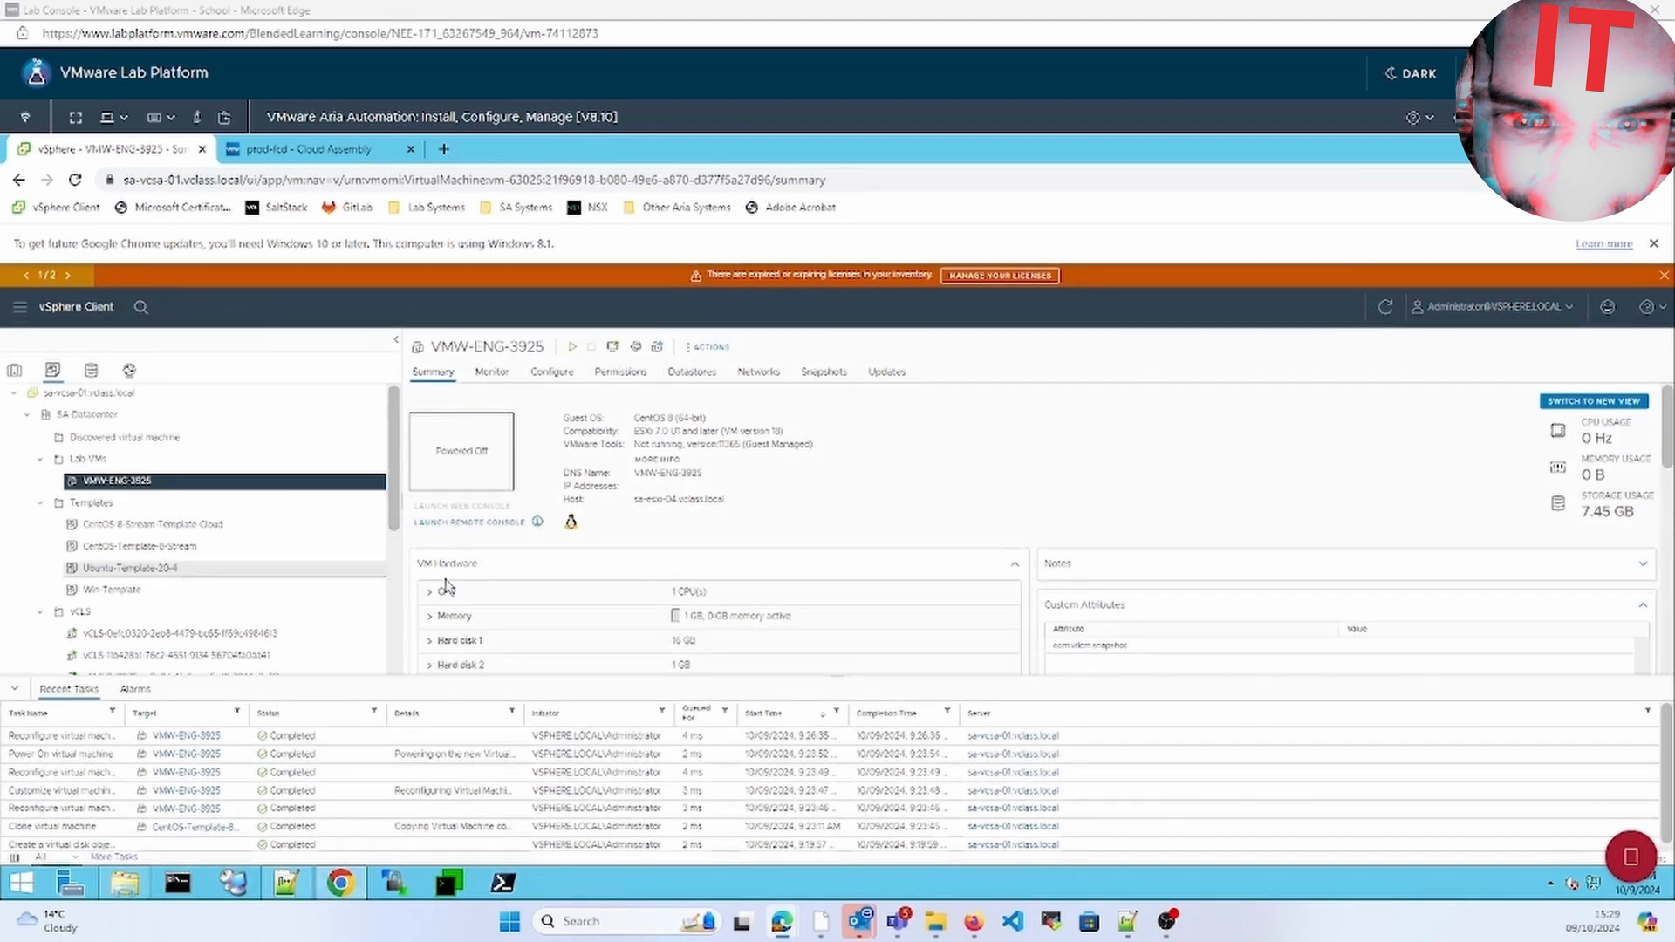
pyautogui.click(445, 667)
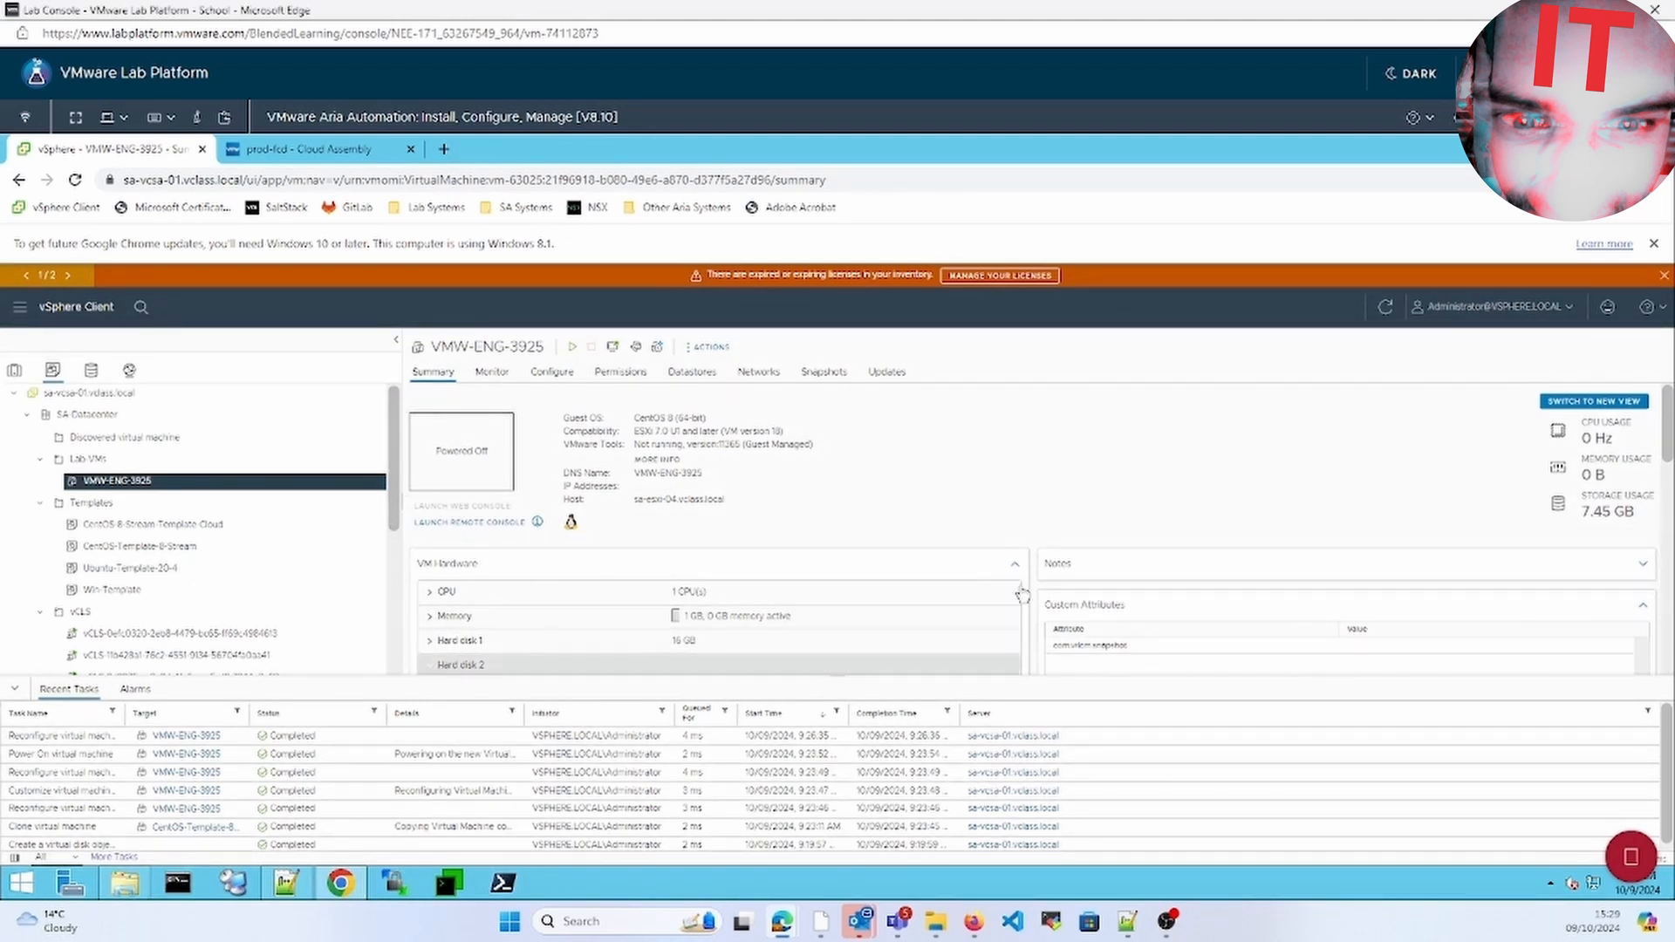
pyautogui.scroll(-3, 1668, 482)
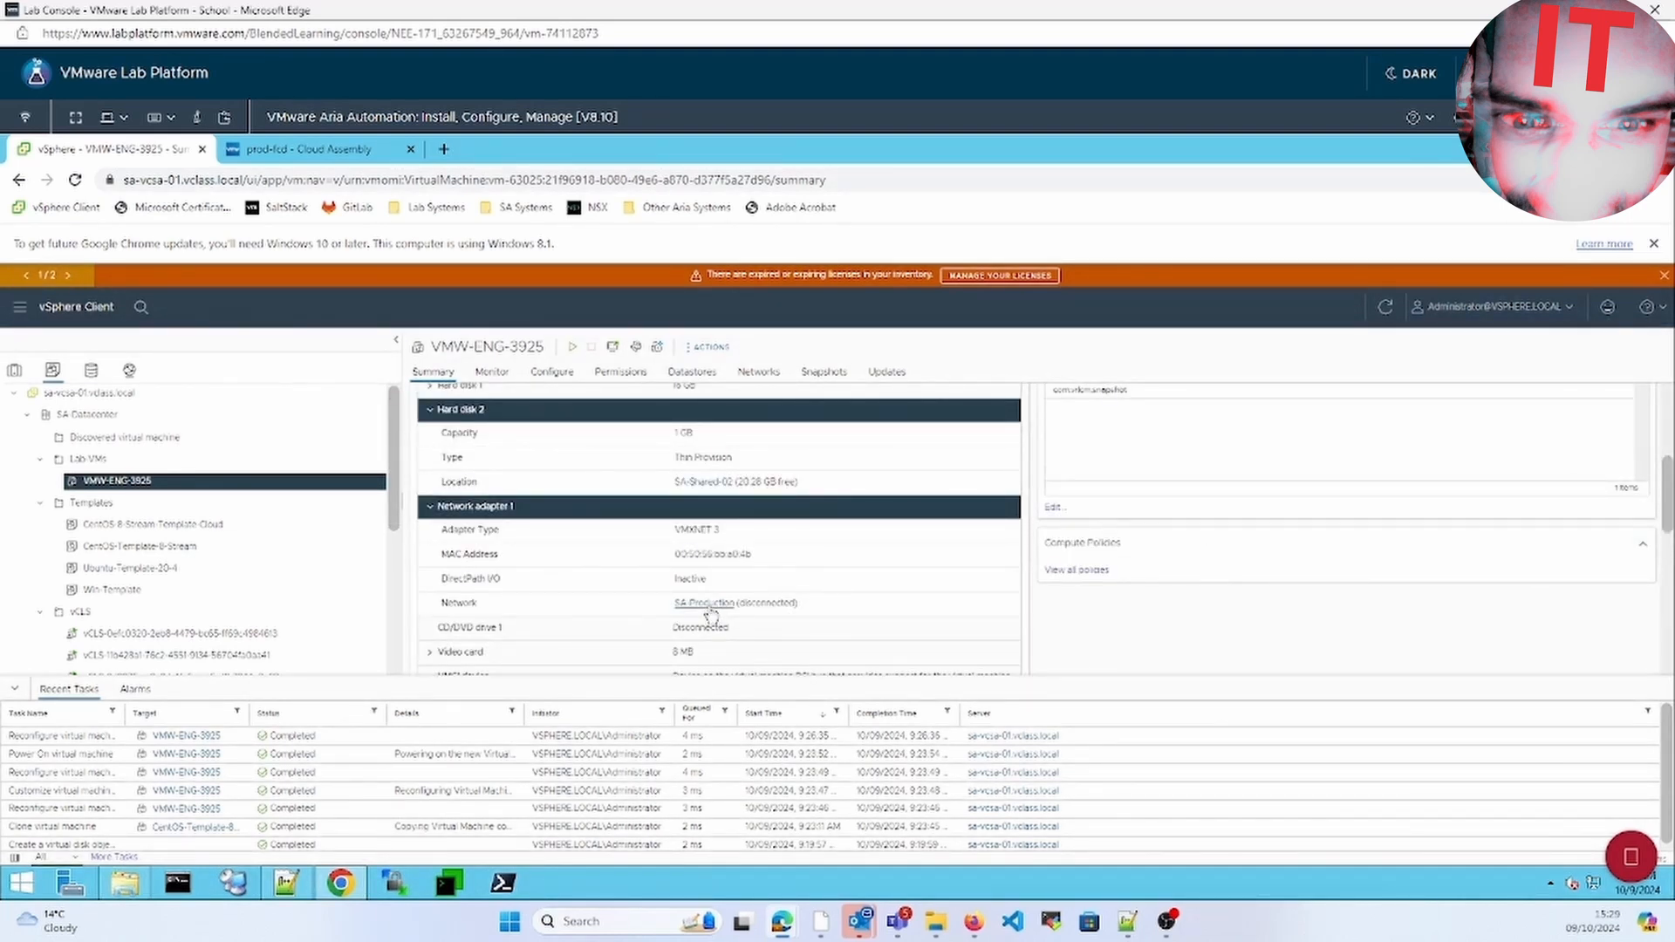
# Browse SA-Shared-02's fcd folder to view the 28,936 KB virtual disk file
pyautogui.click(713, 483)
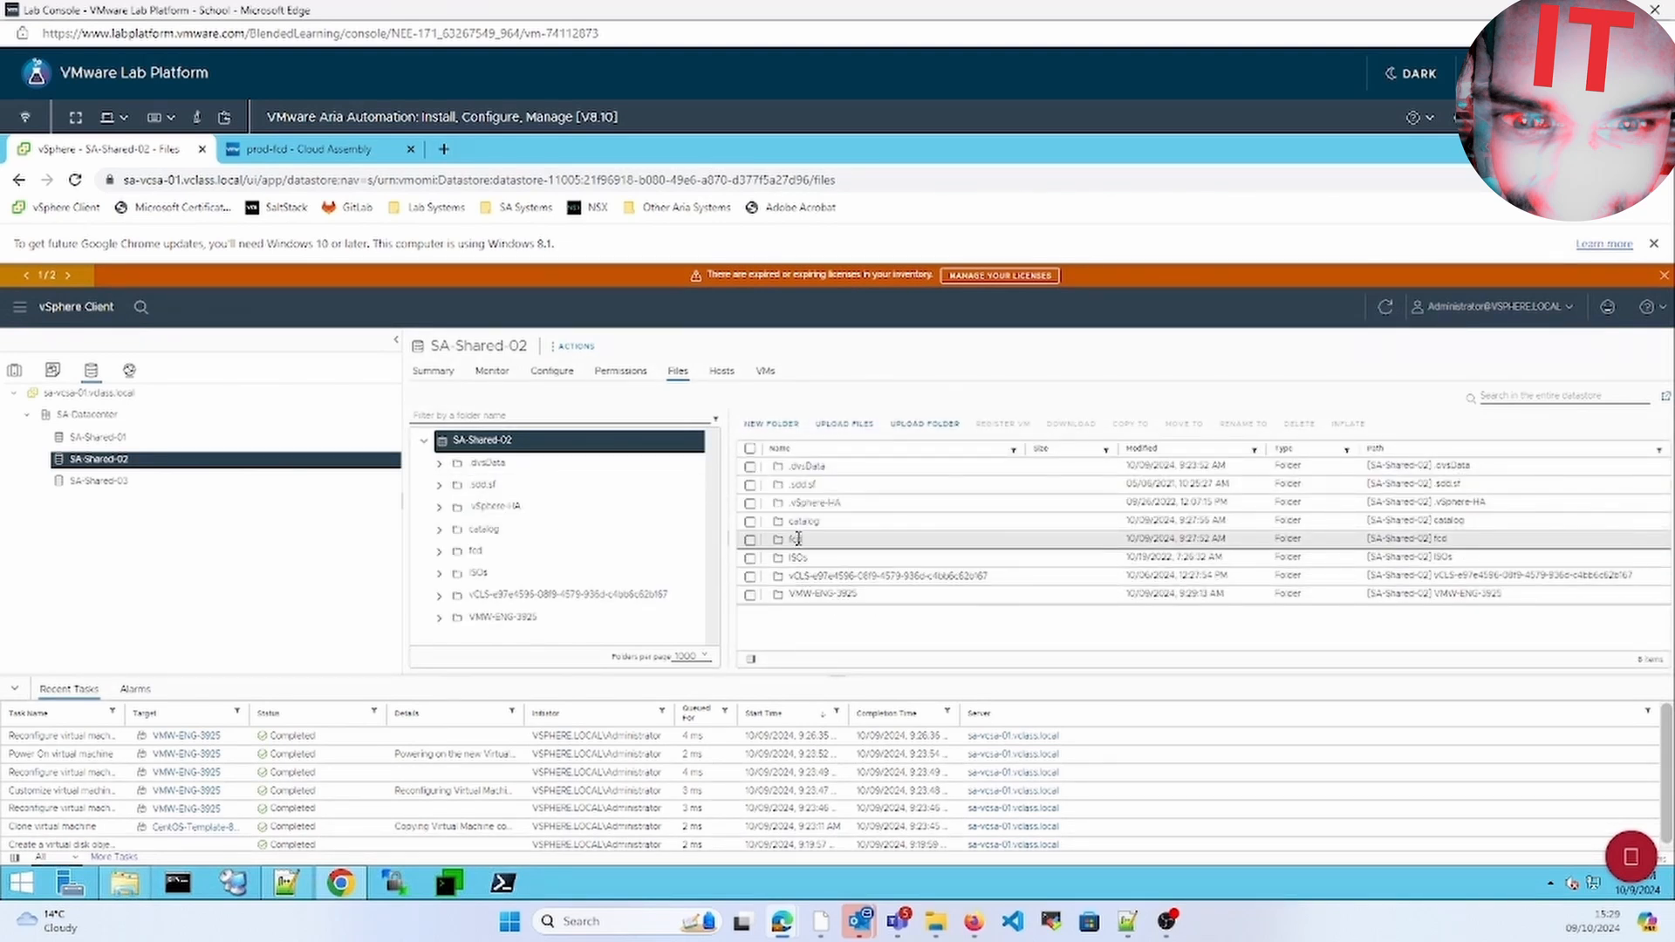
pyautogui.click(485, 555)
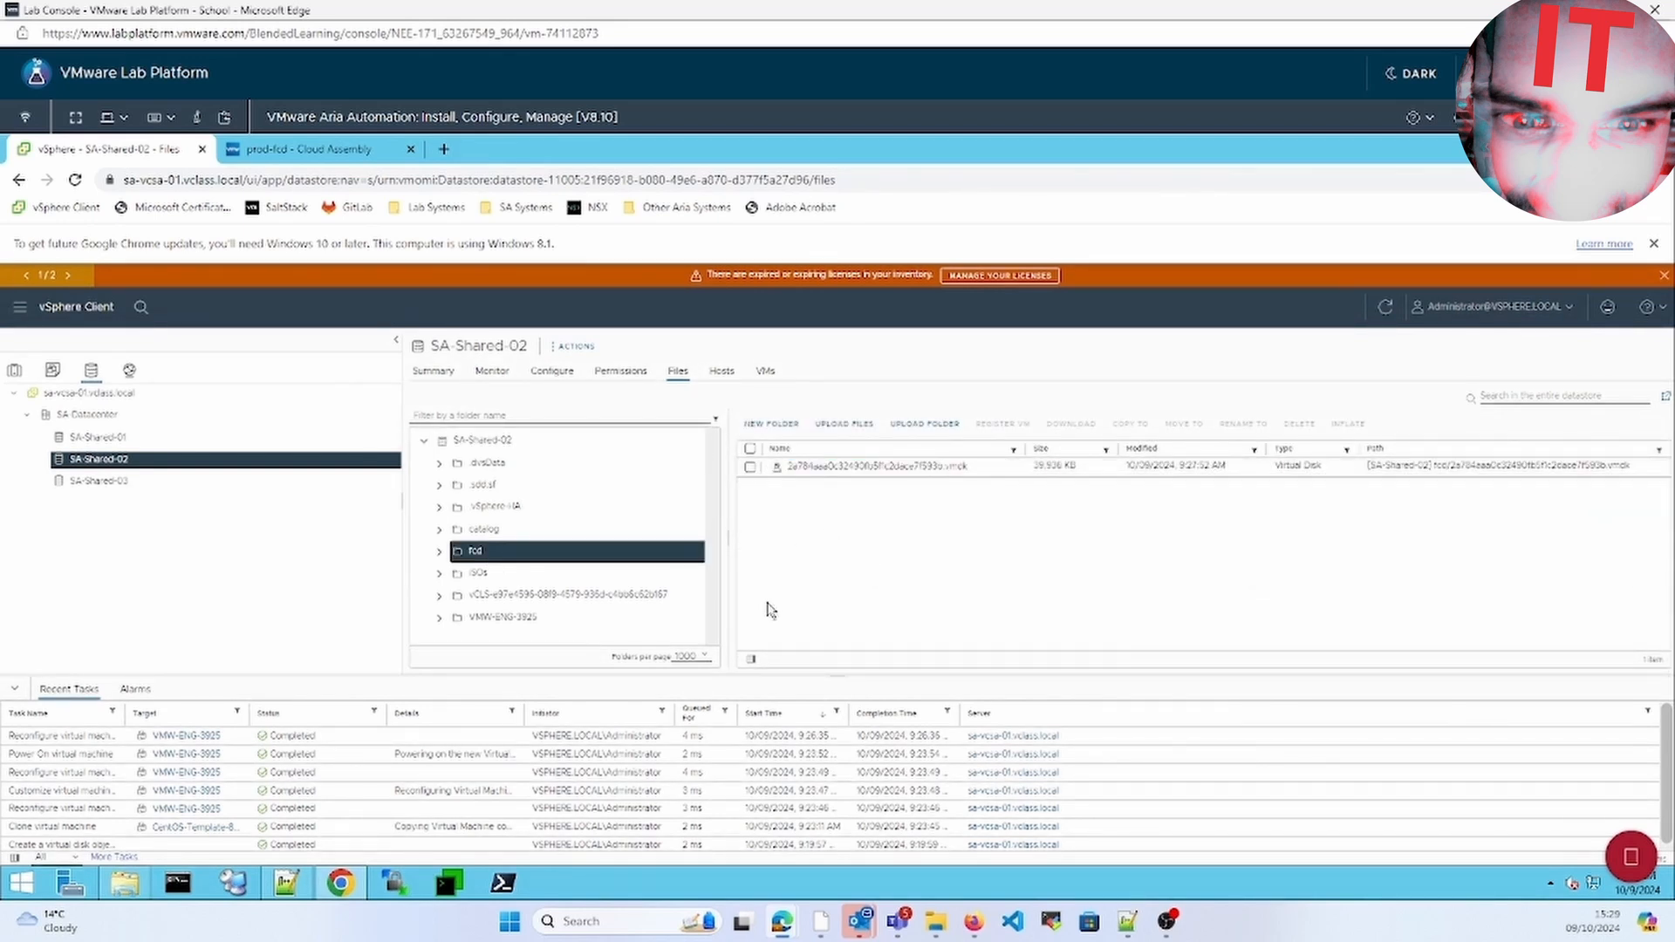
pyautogui.click(644, 571)
pyautogui.click(640, 550)
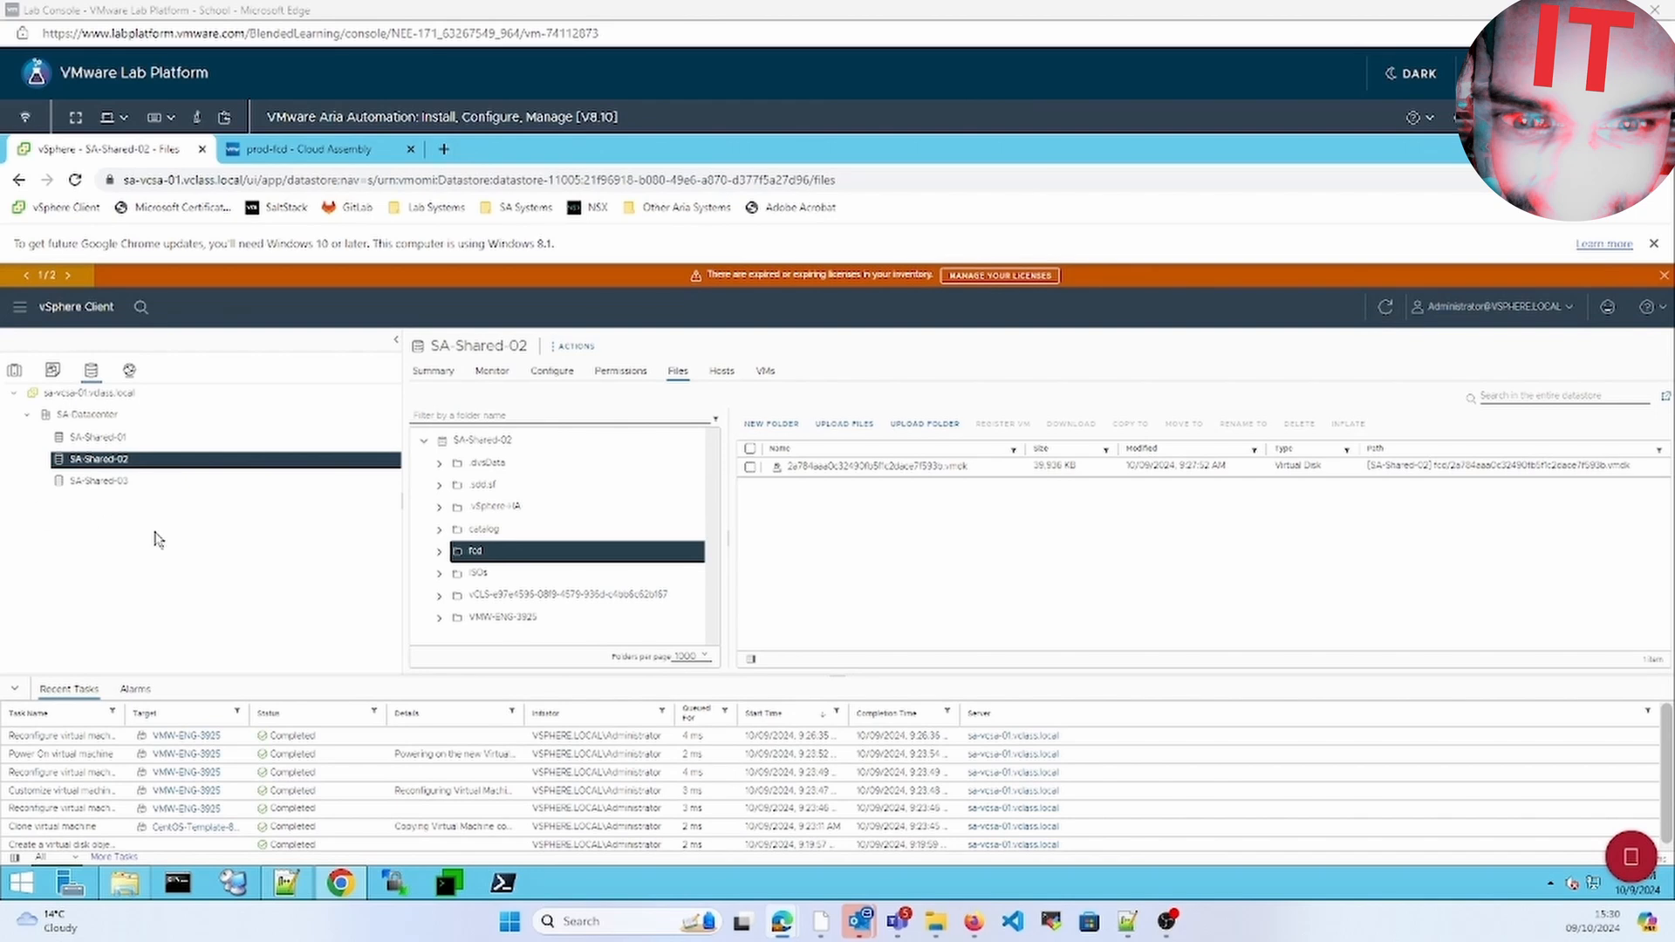
# Go from the prod-fcd deployment to the Cloud Assembly Deployments list
pyautogui.click(304, 156)
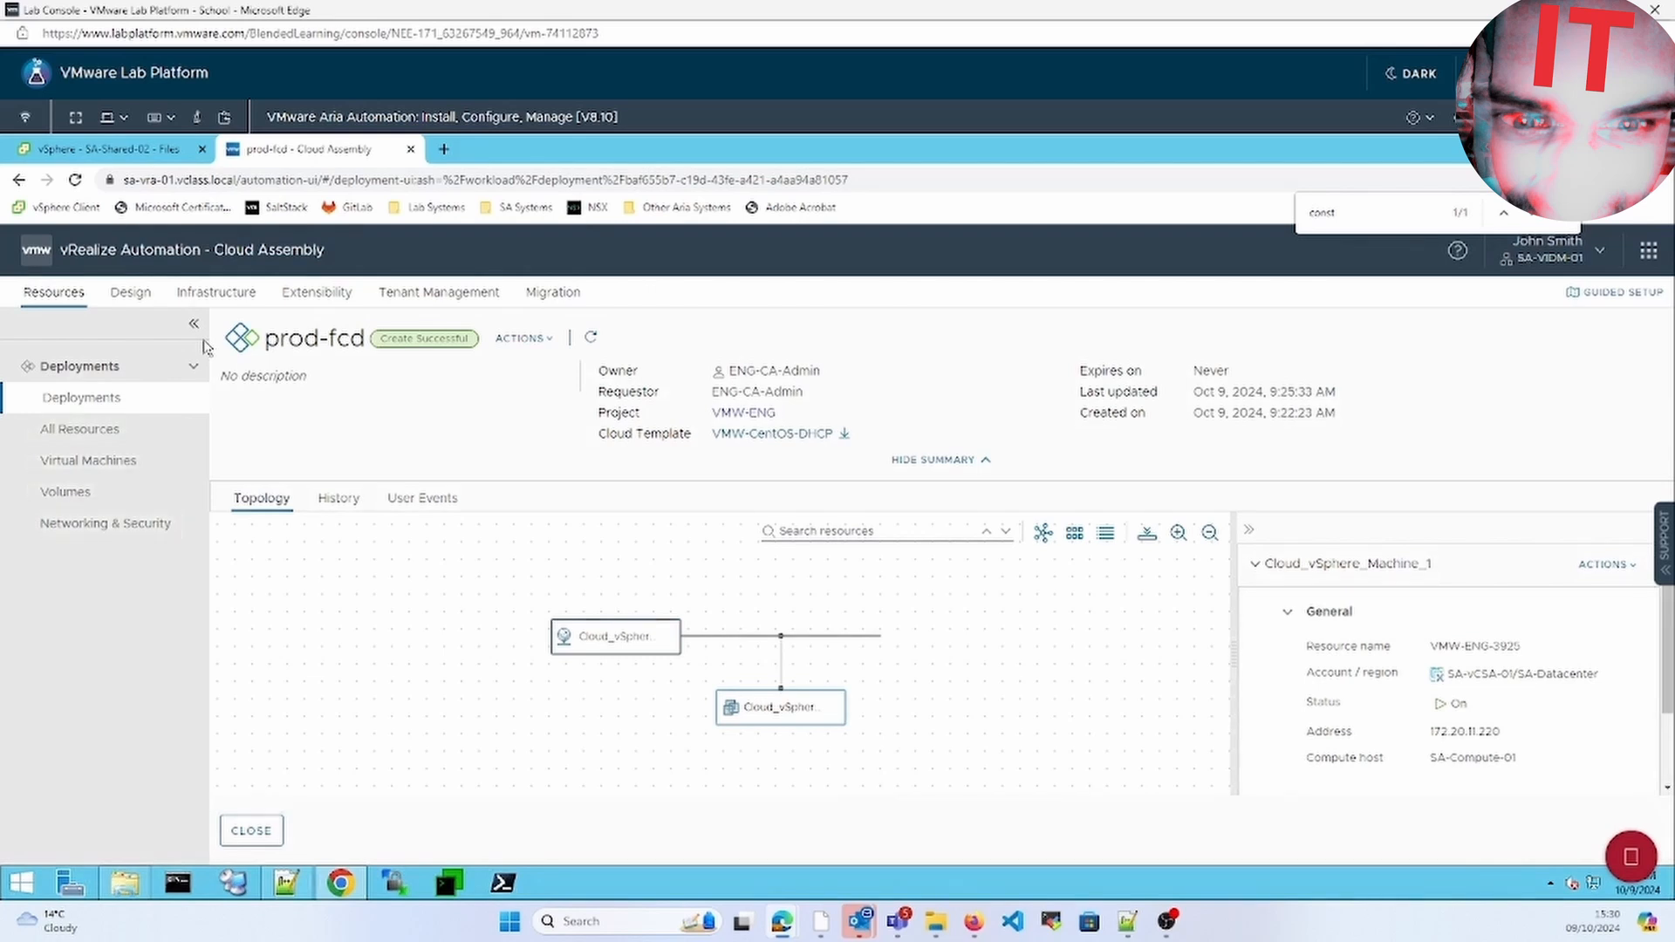
pyautogui.click(139, 302)
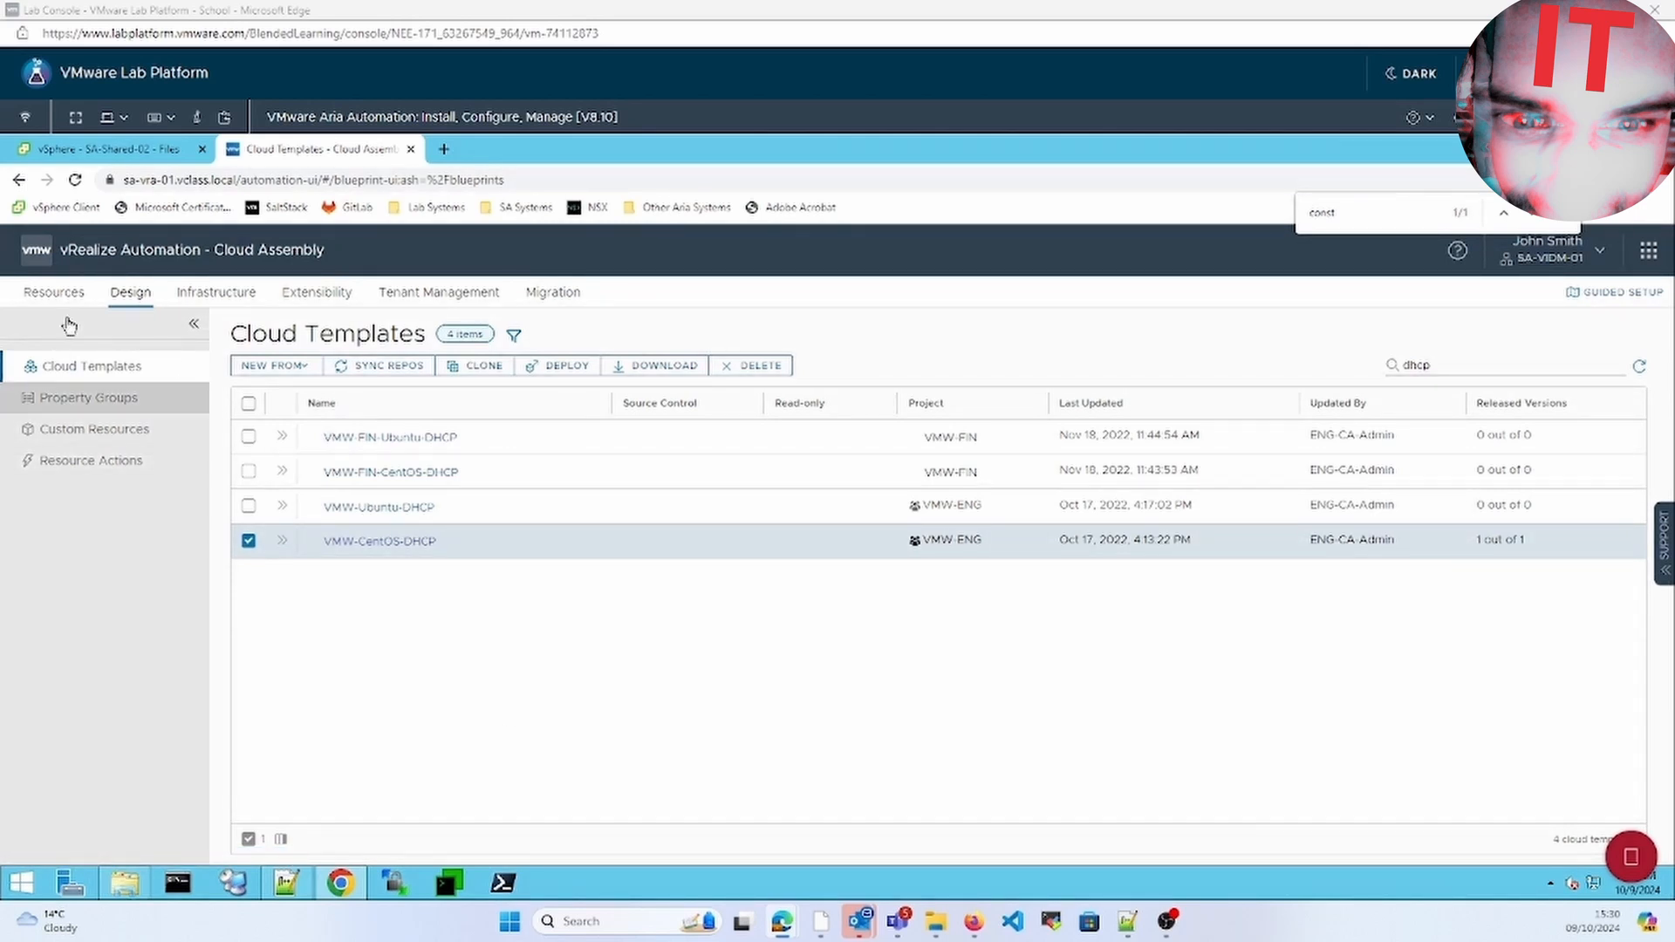
pyautogui.click(54, 293)
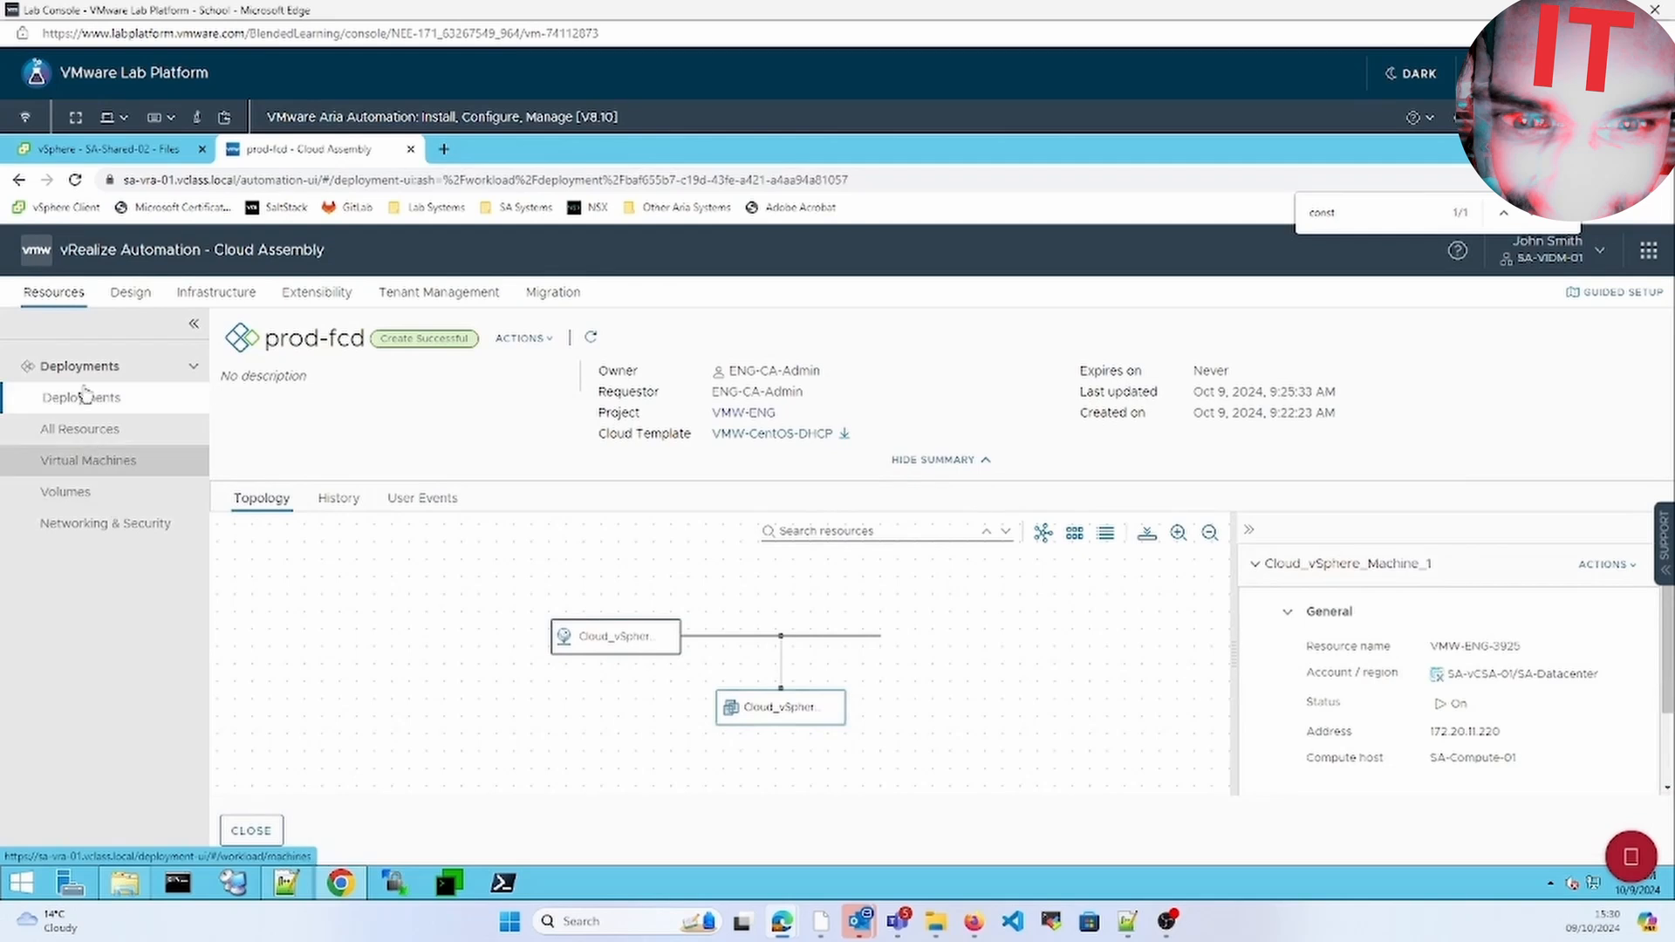
pyautogui.click(78, 397)
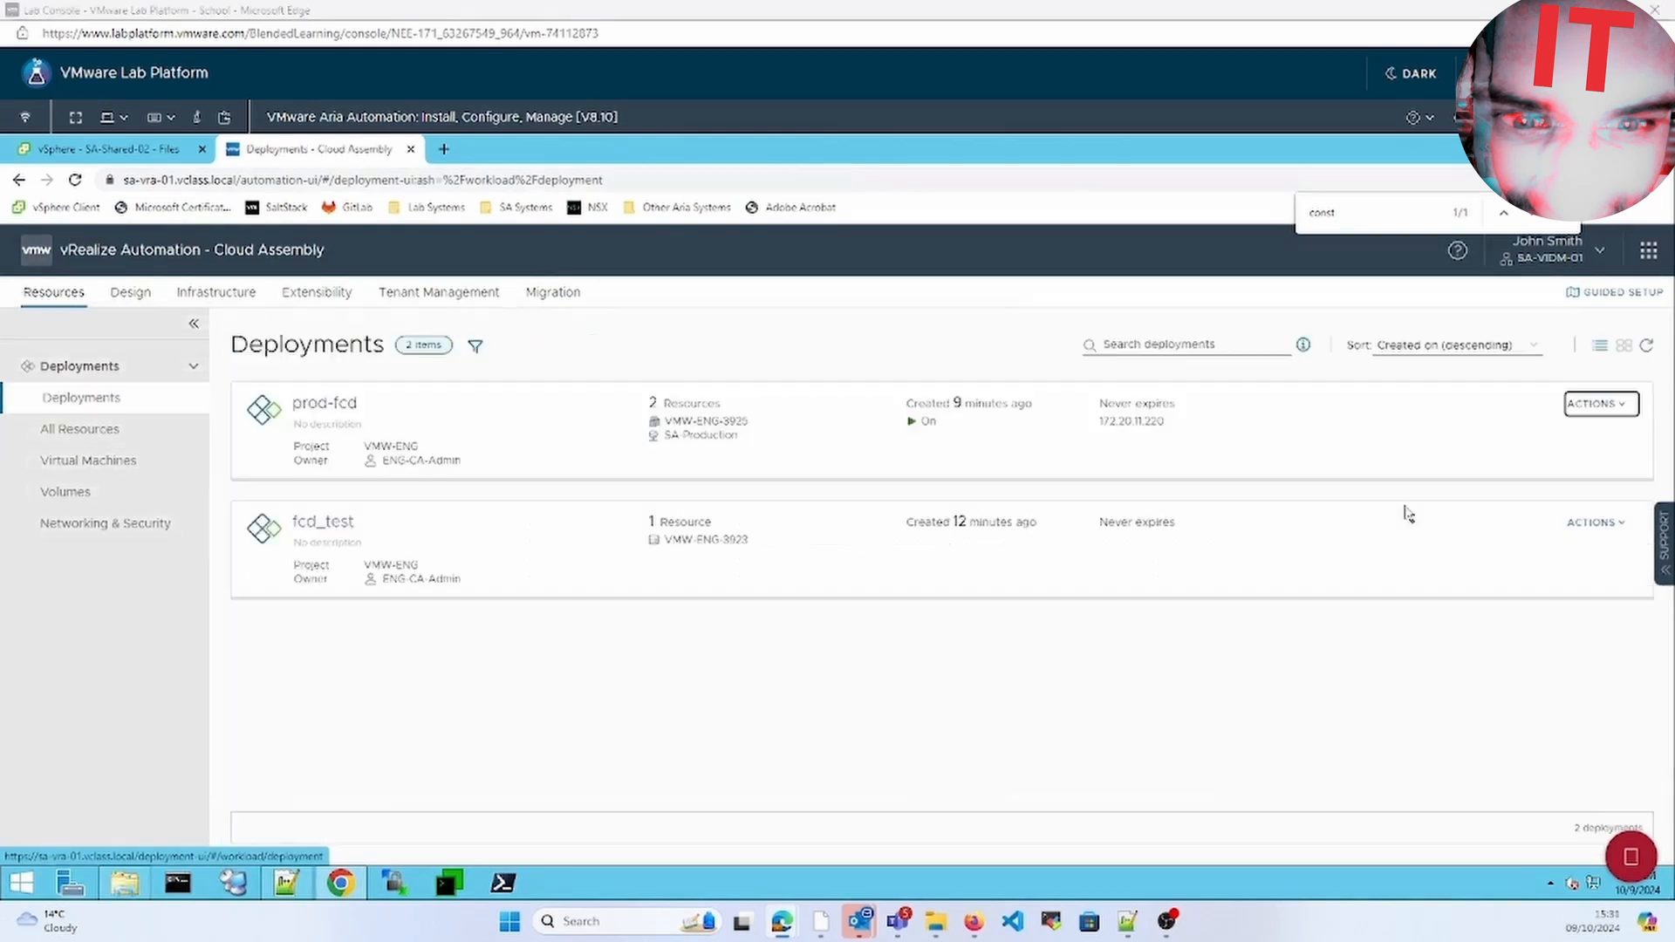
# Delete the prod-fcd deployment, leaving only fcd_test listed
pyautogui.click(1612, 523)
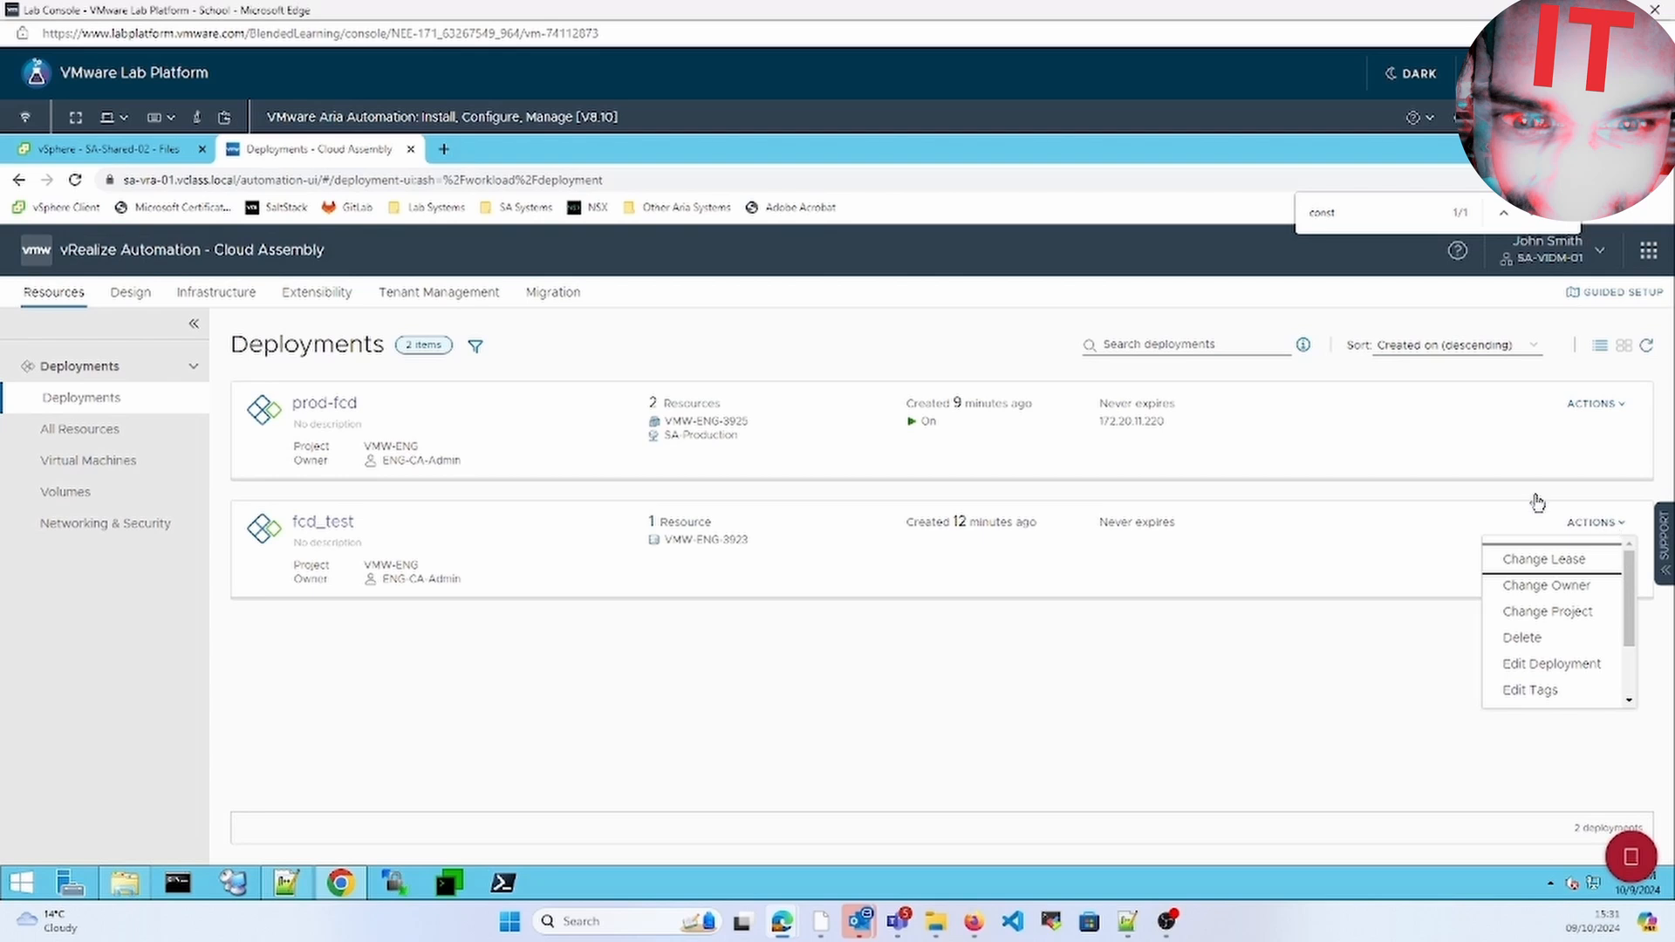
pyautogui.click(1628, 404)
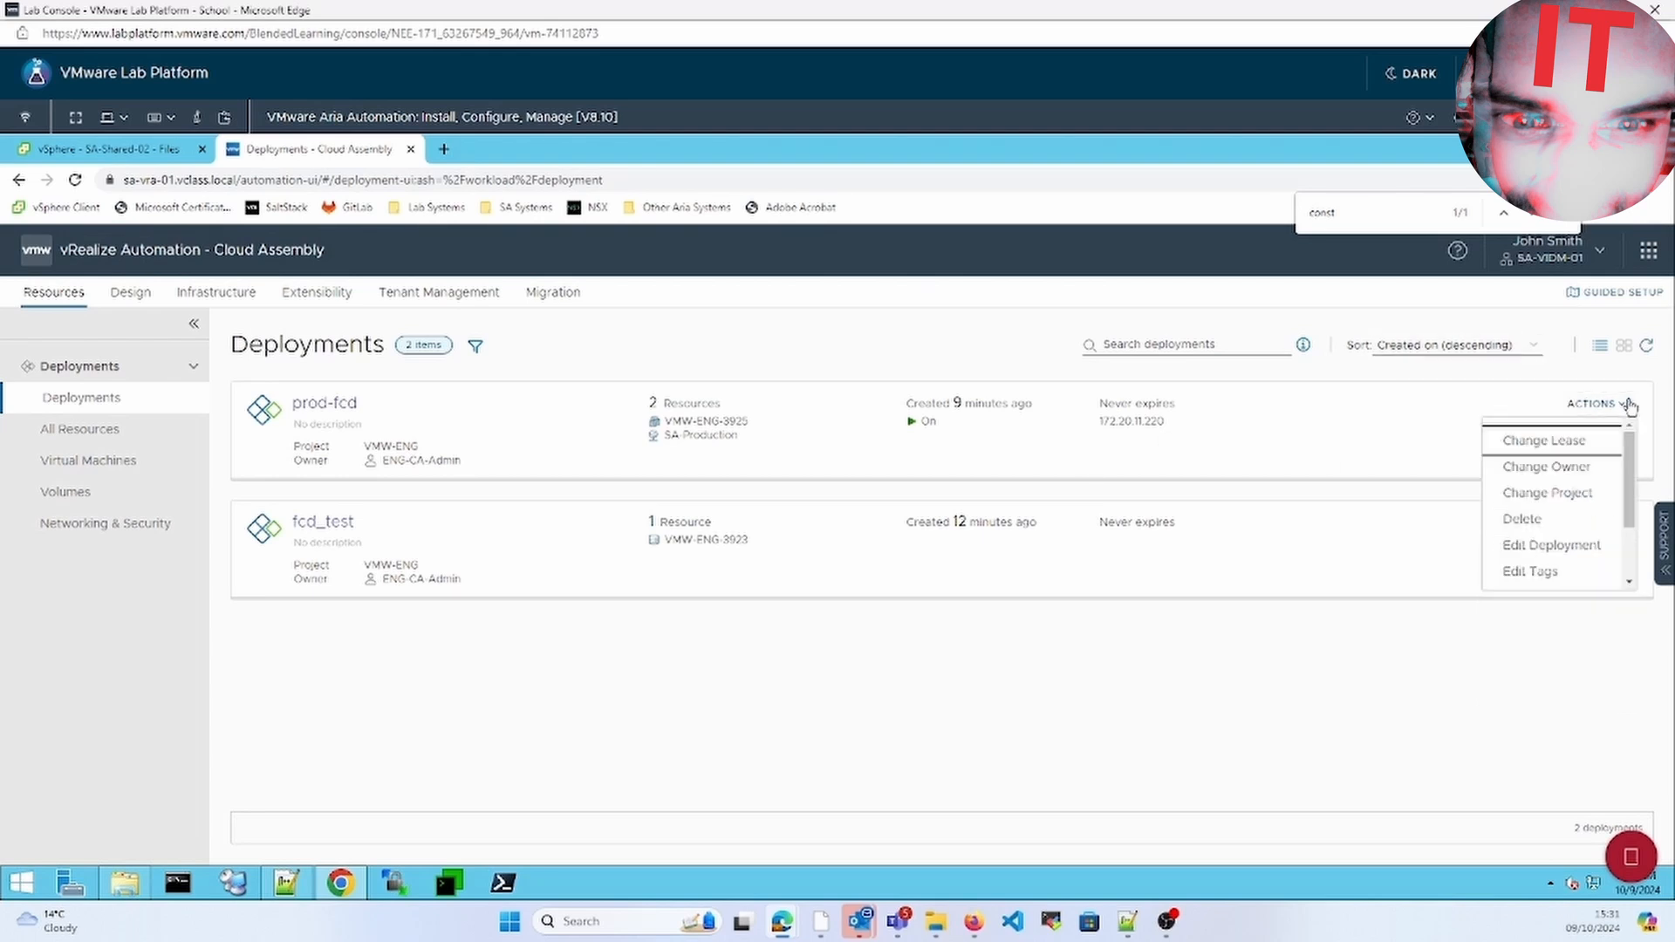
pyautogui.click(1573, 521)
pyautogui.click(1032, 640)
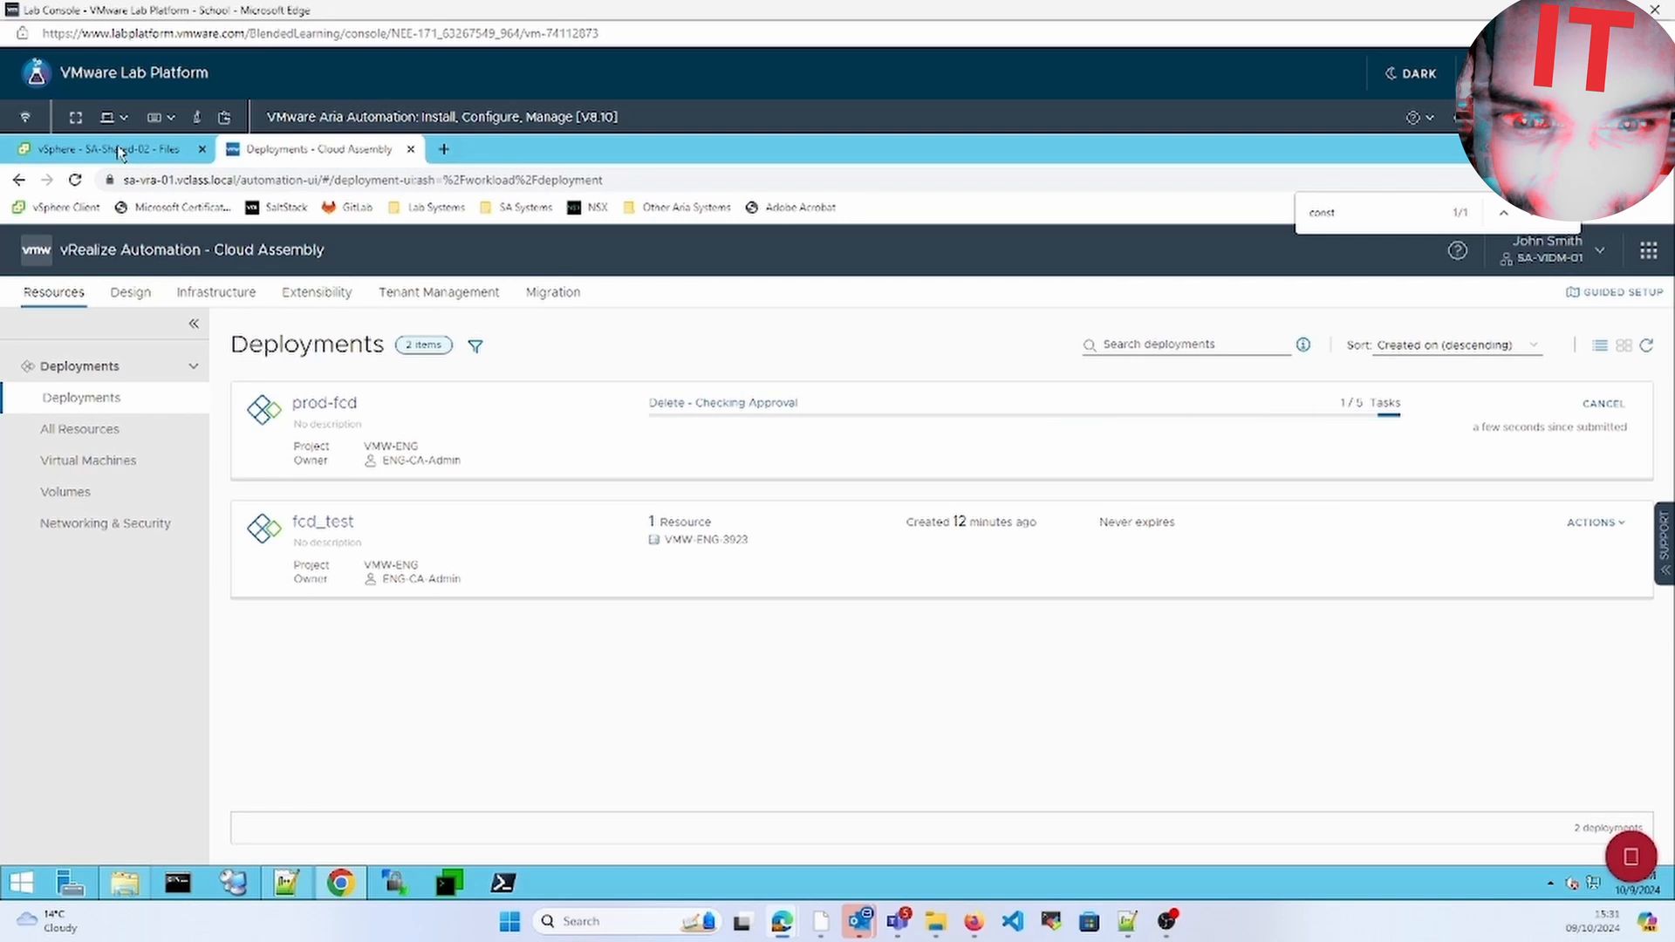
pyautogui.click(144, 155)
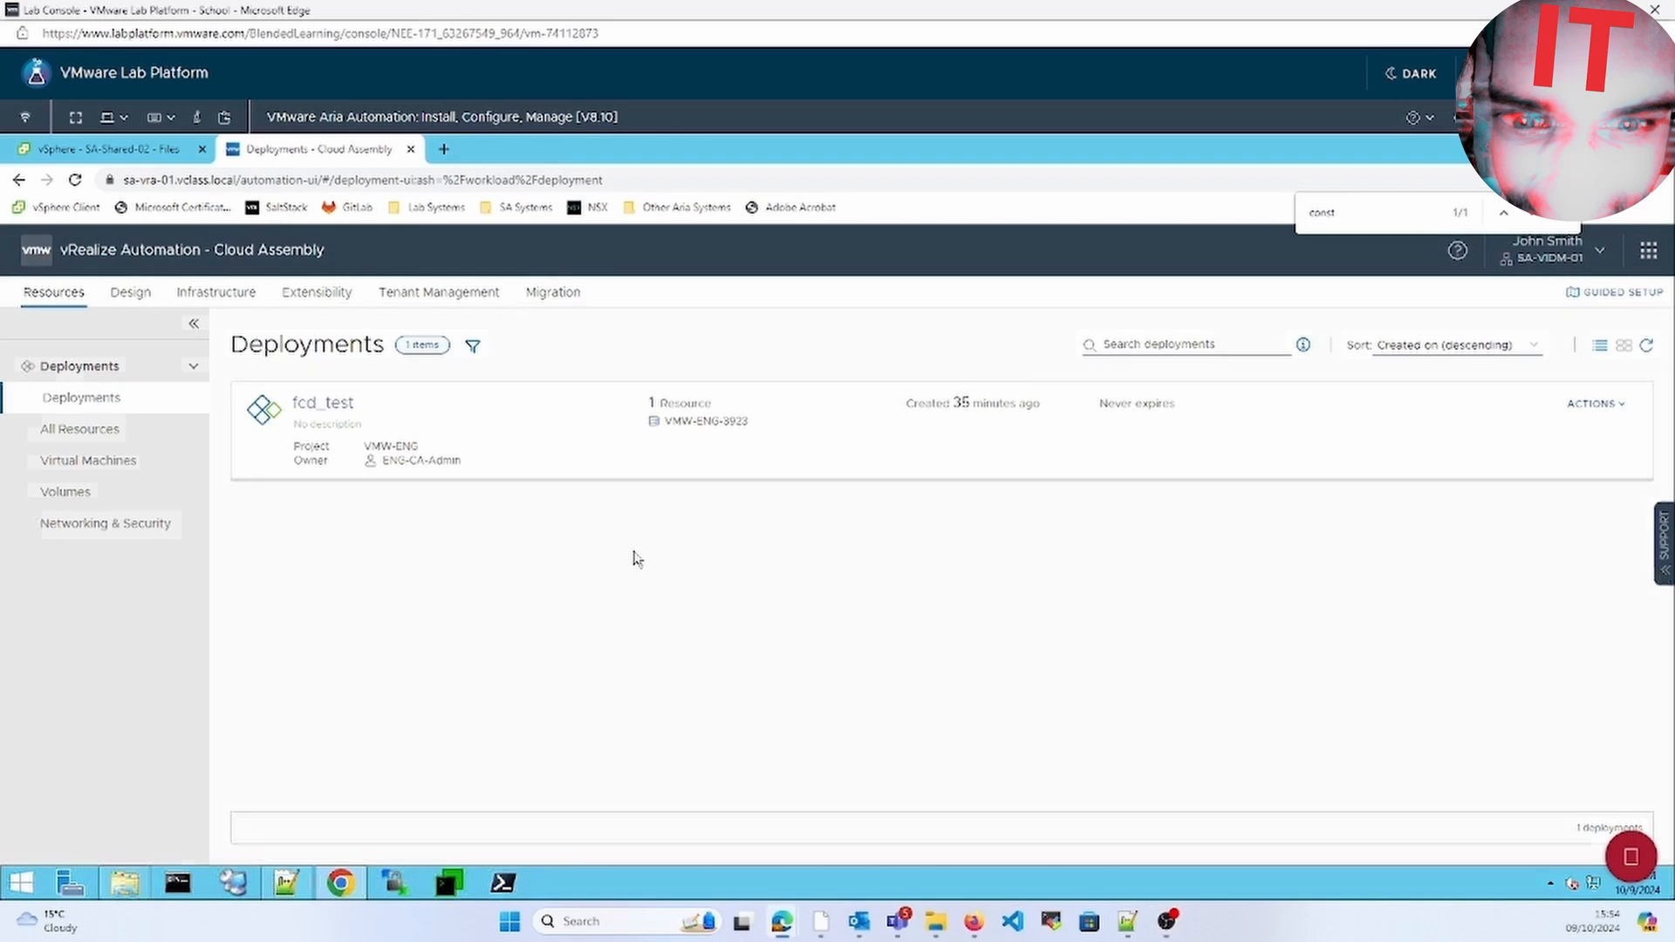
pyautogui.click(114, 153)
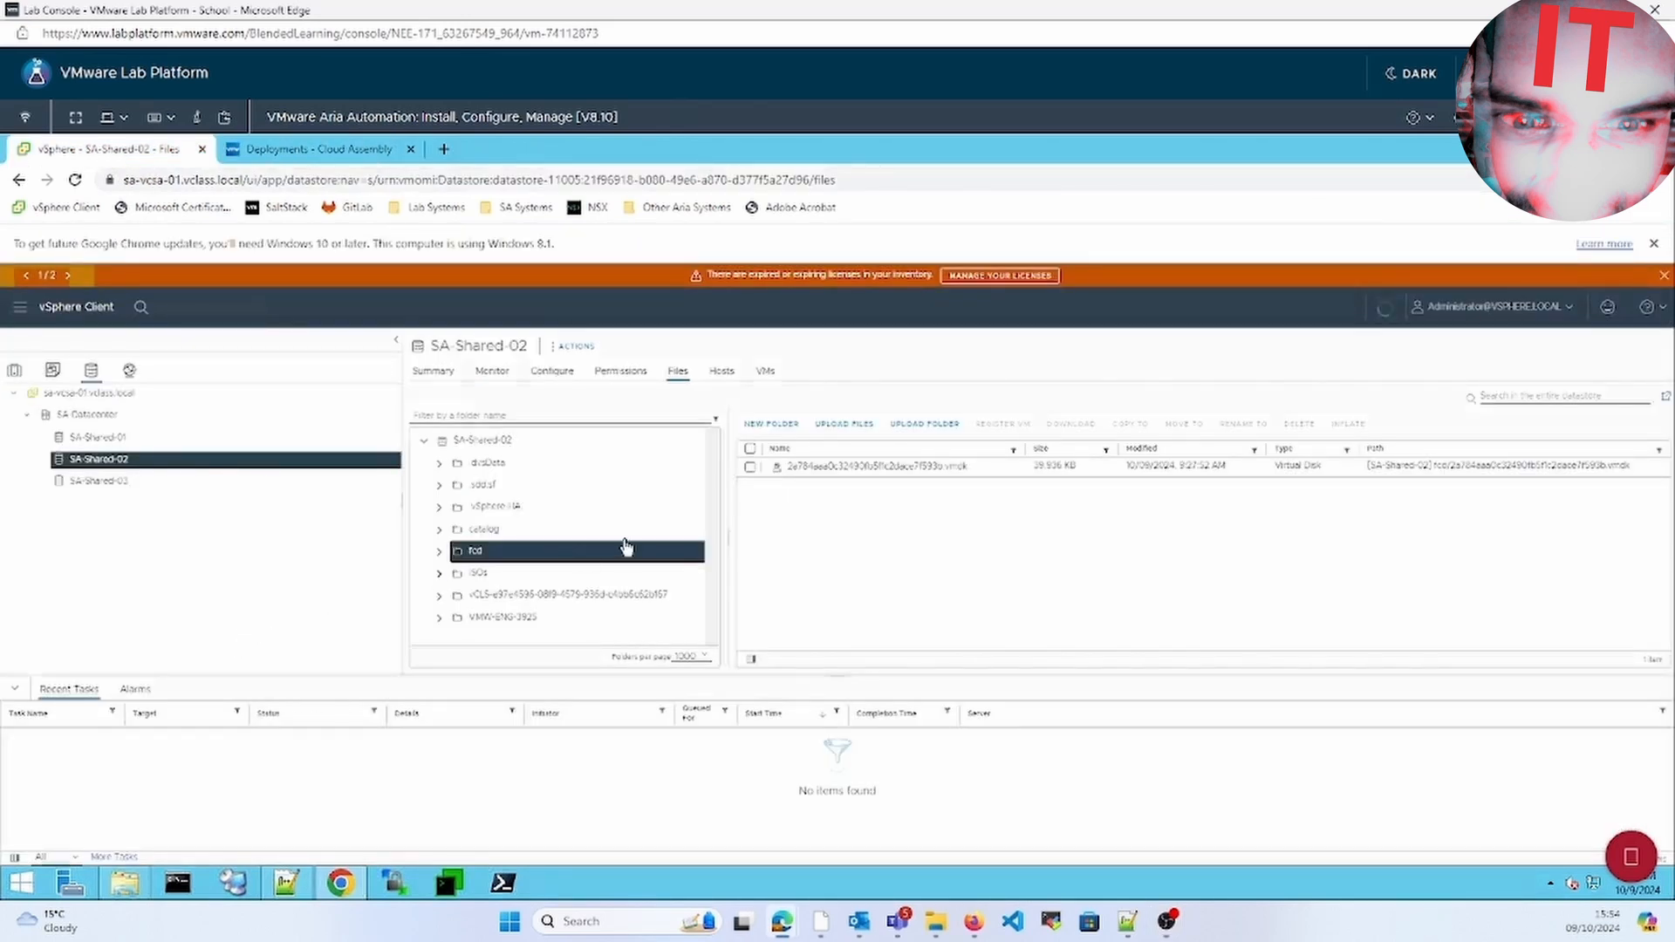
# Verify the fcd disk file remains on SA-Shared-02 and Lab-VMs is empty, then return to Deployments
pyautogui.click(784, 469)
pyautogui.click(16, 372)
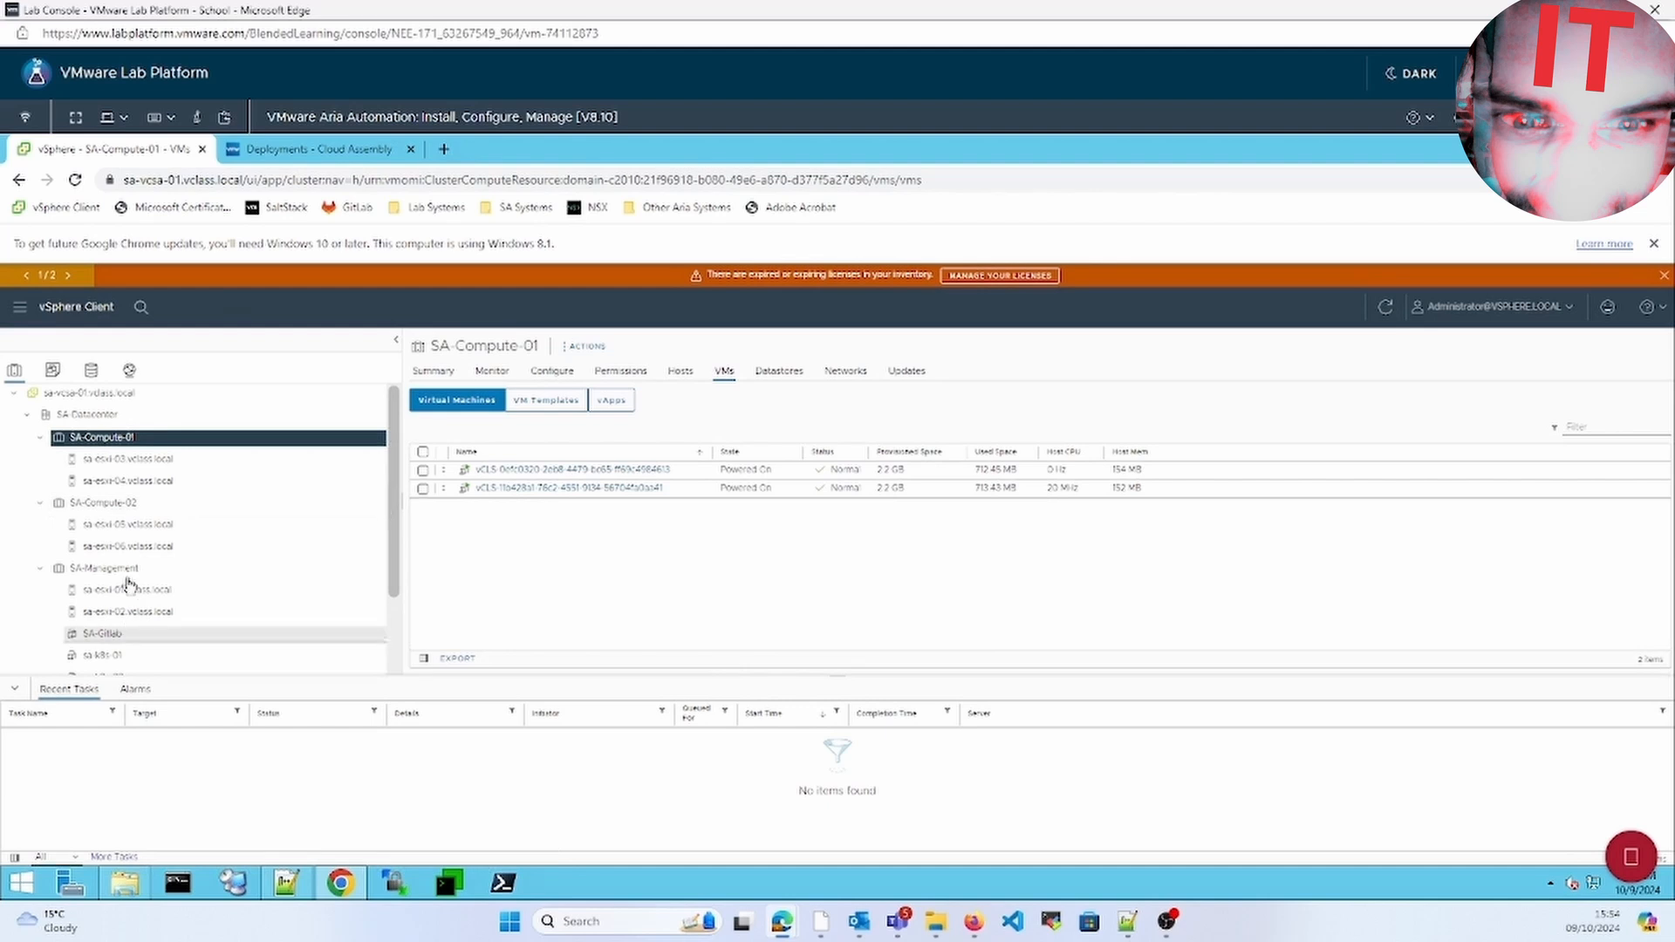
pyautogui.click(52, 370)
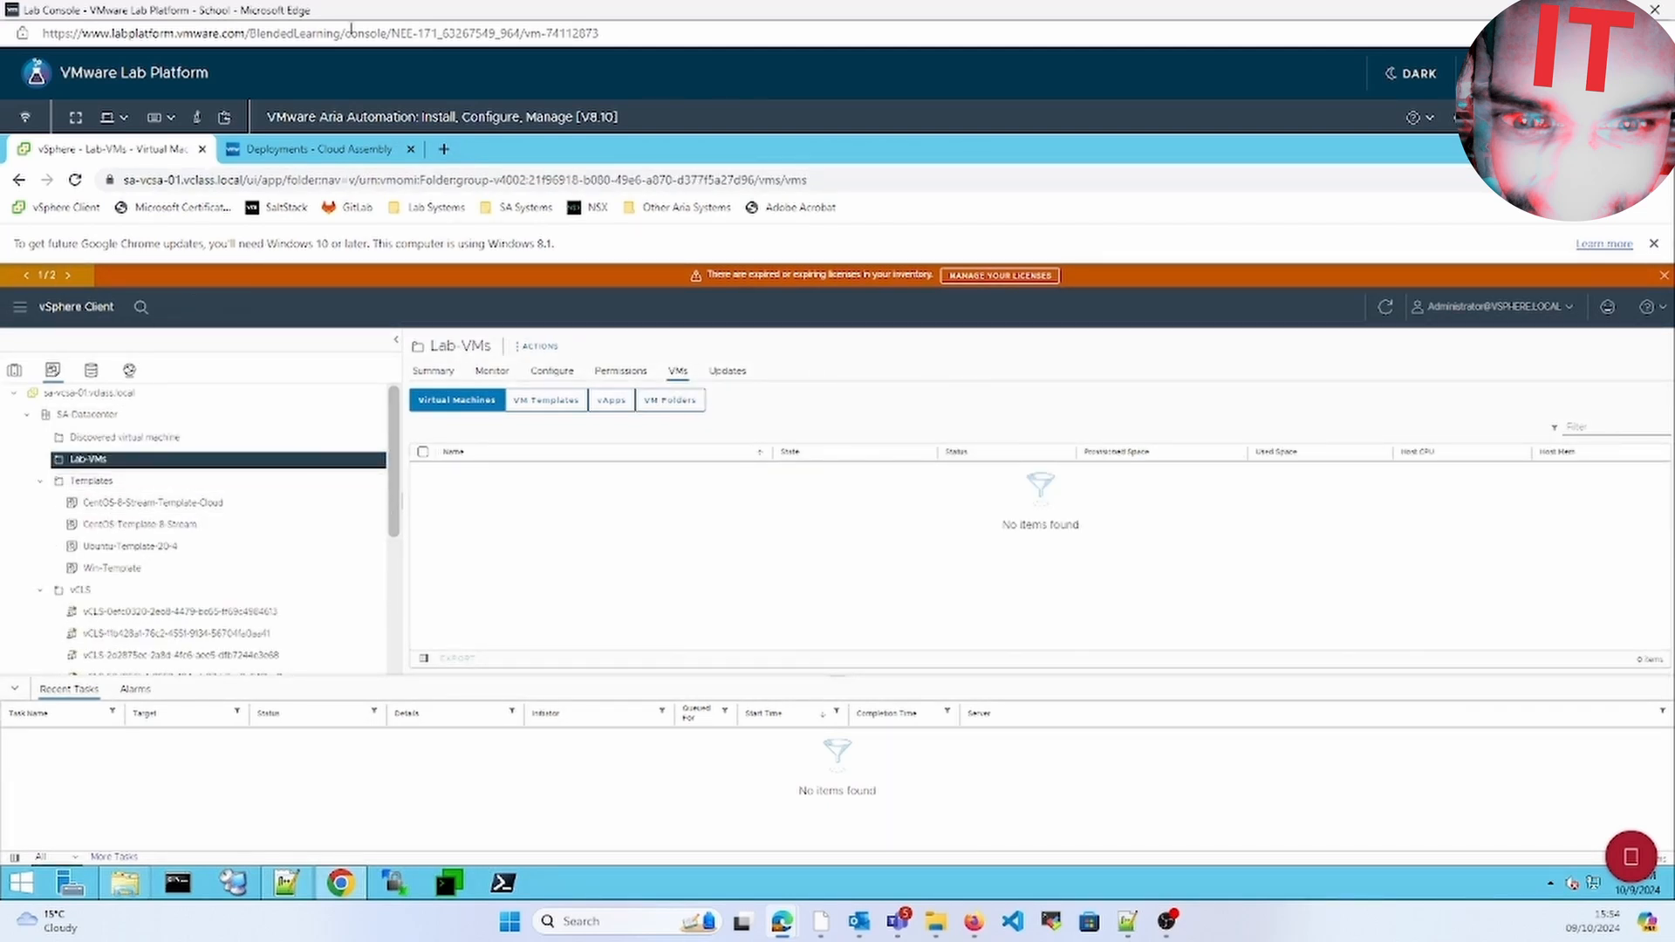
pyautogui.click(305, 150)
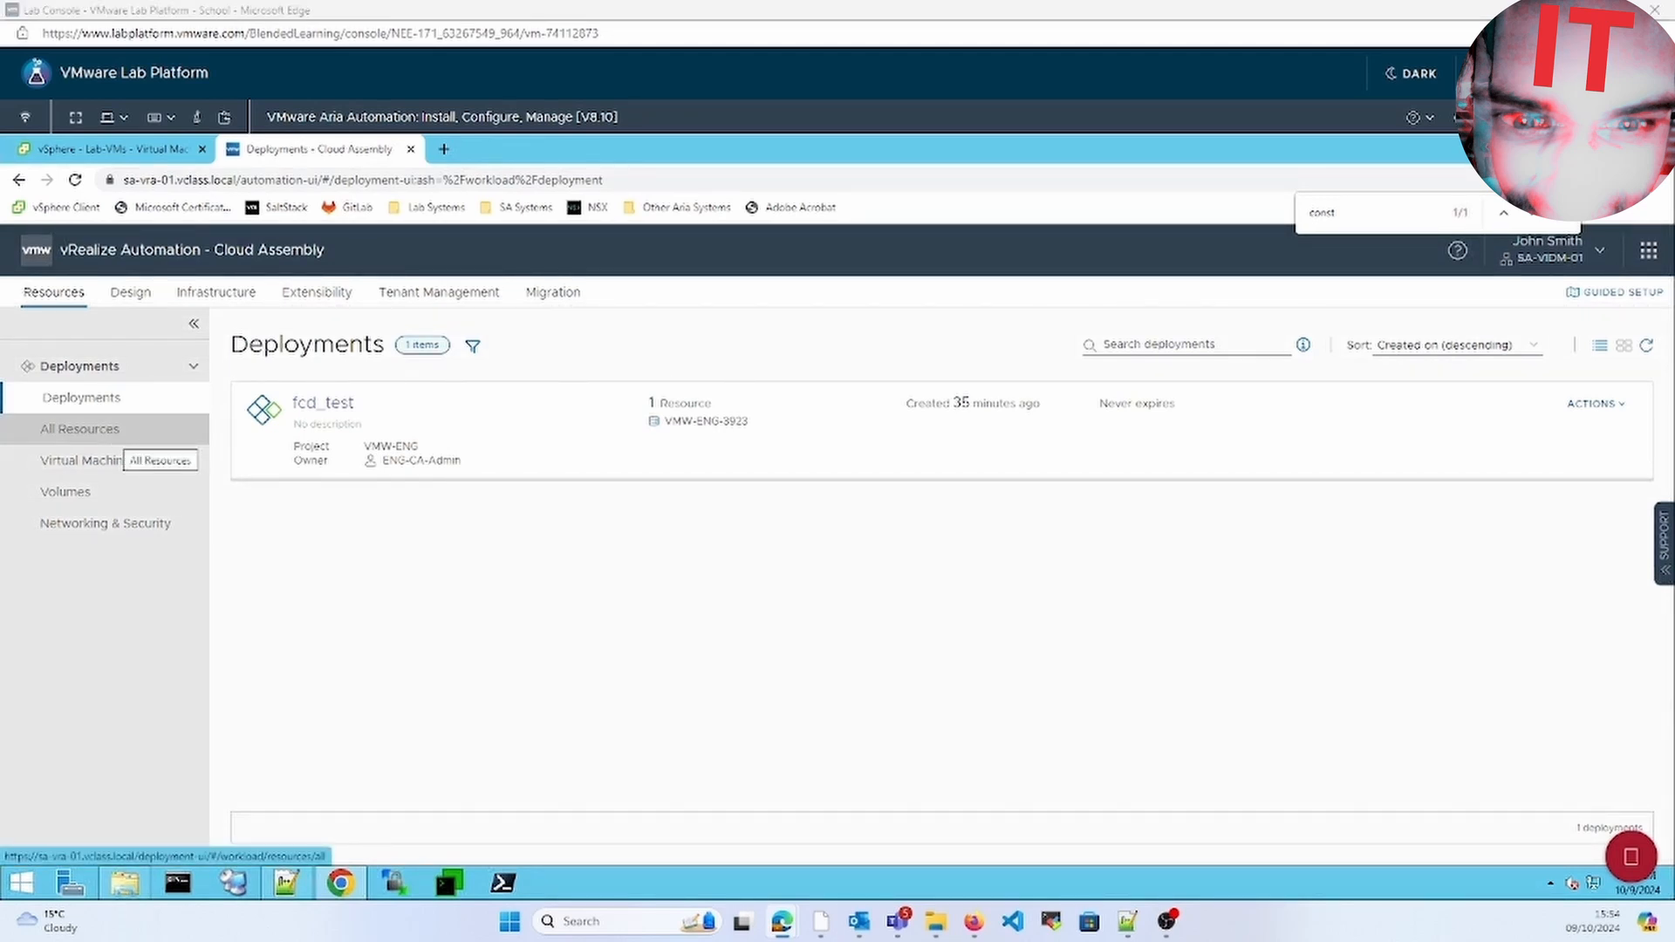
# Submit deletion of the fcd_test deployment
pyautogui.click(1597, 403)
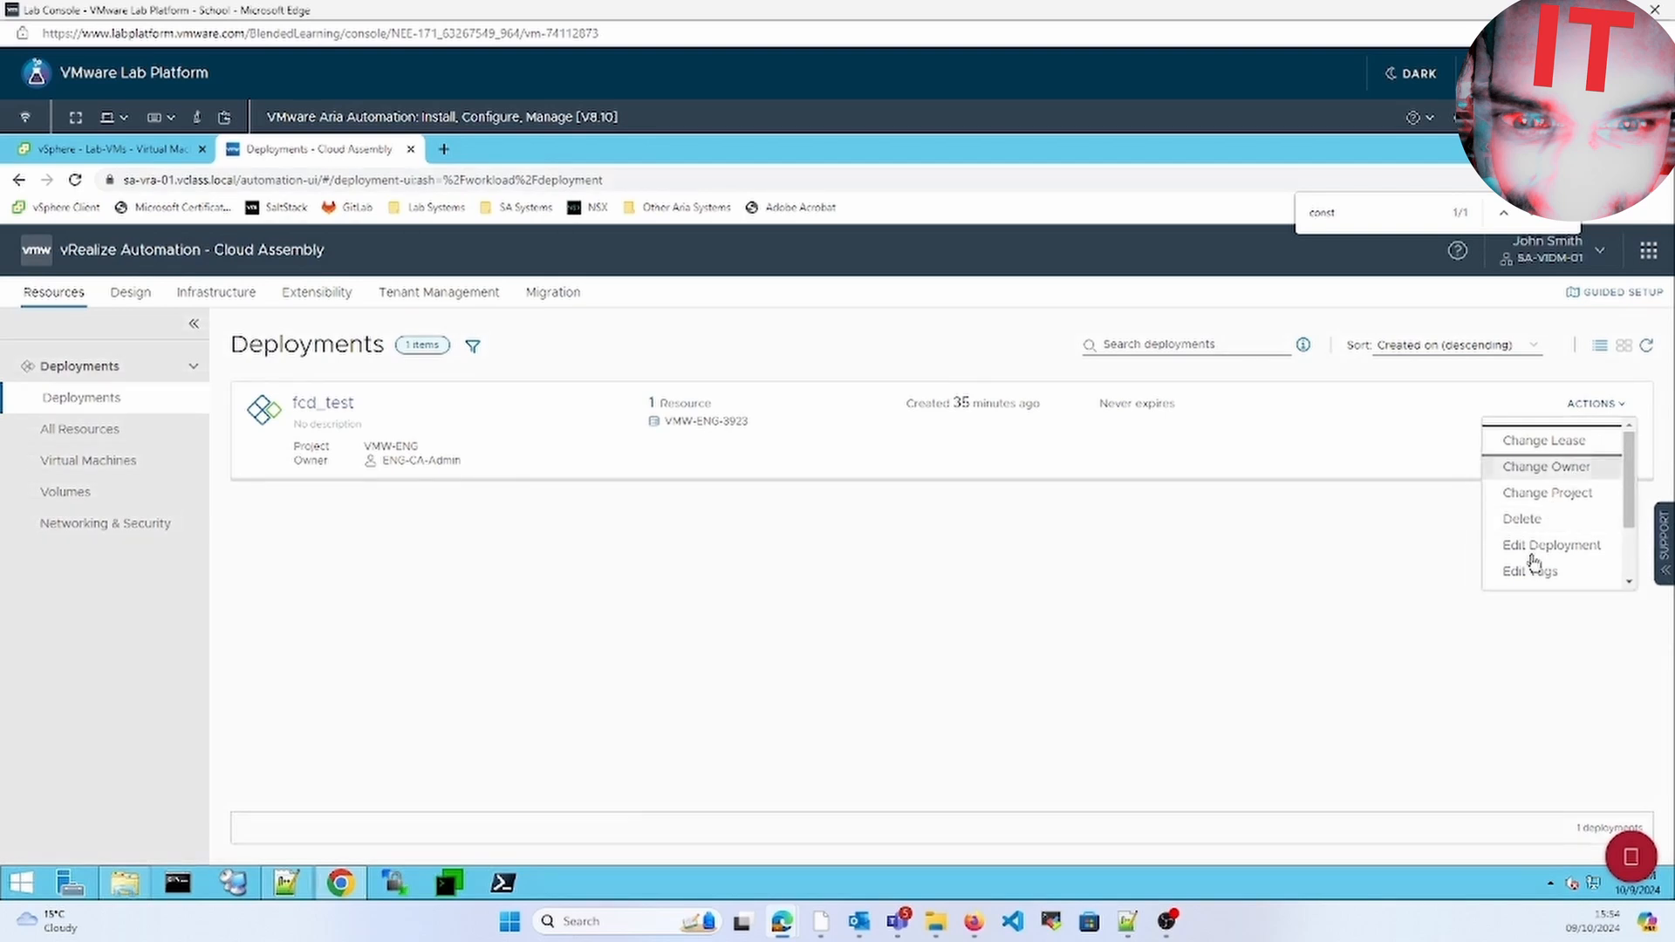
pyautogui.click(1523, 519)
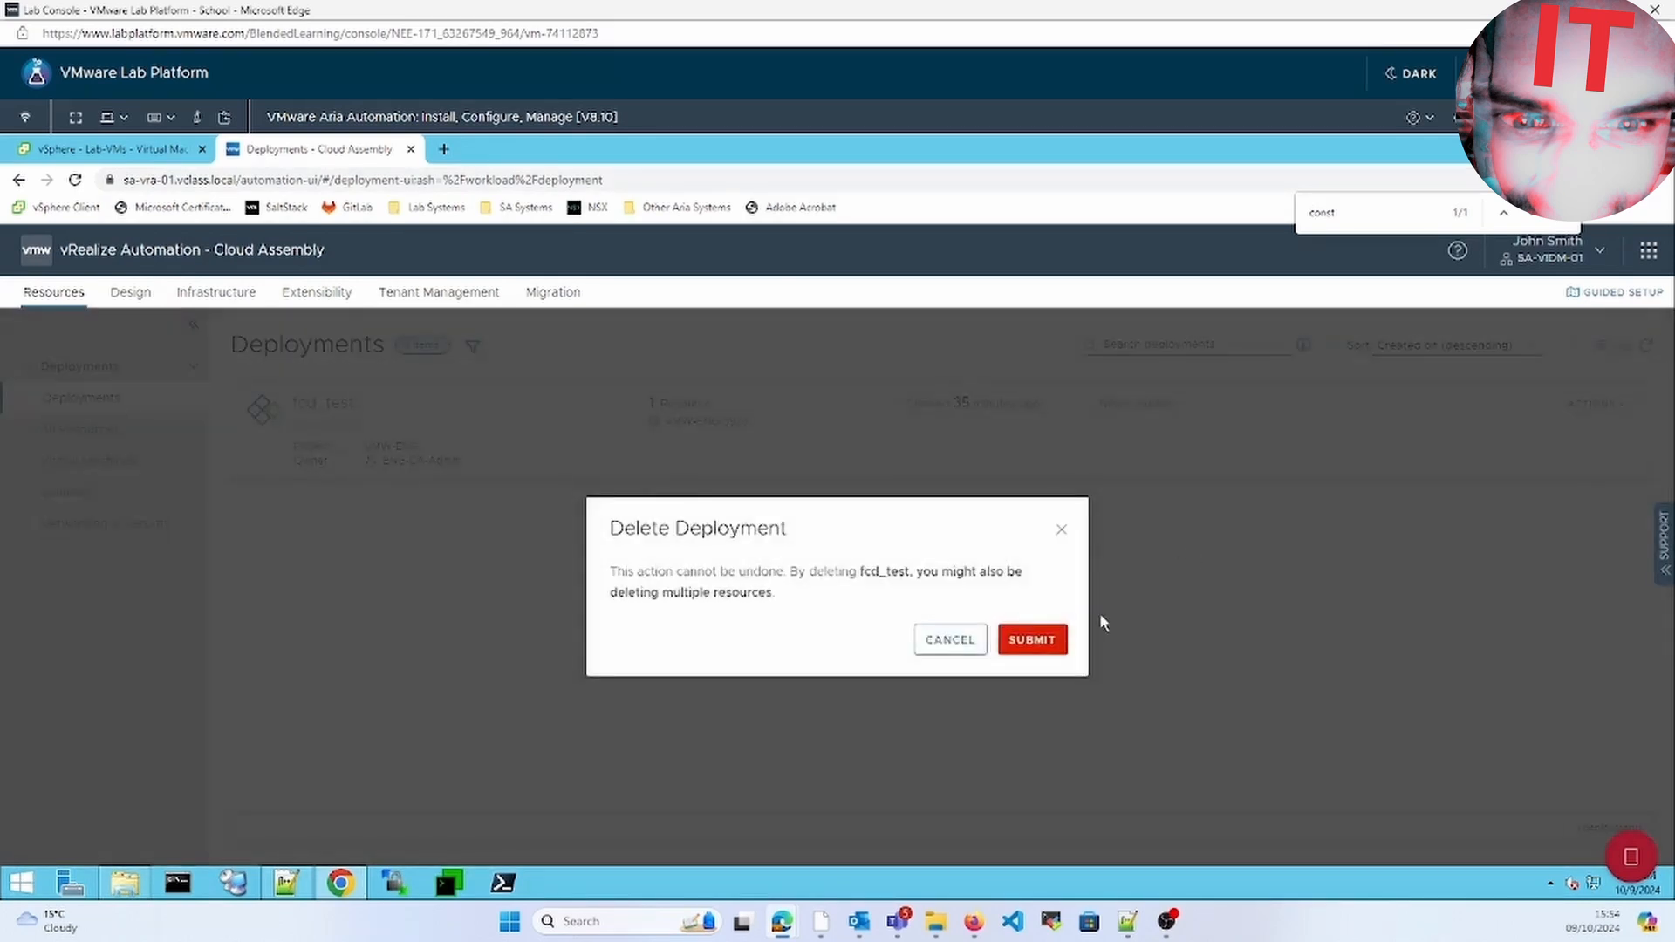
pyautogui.click(1032, 640)
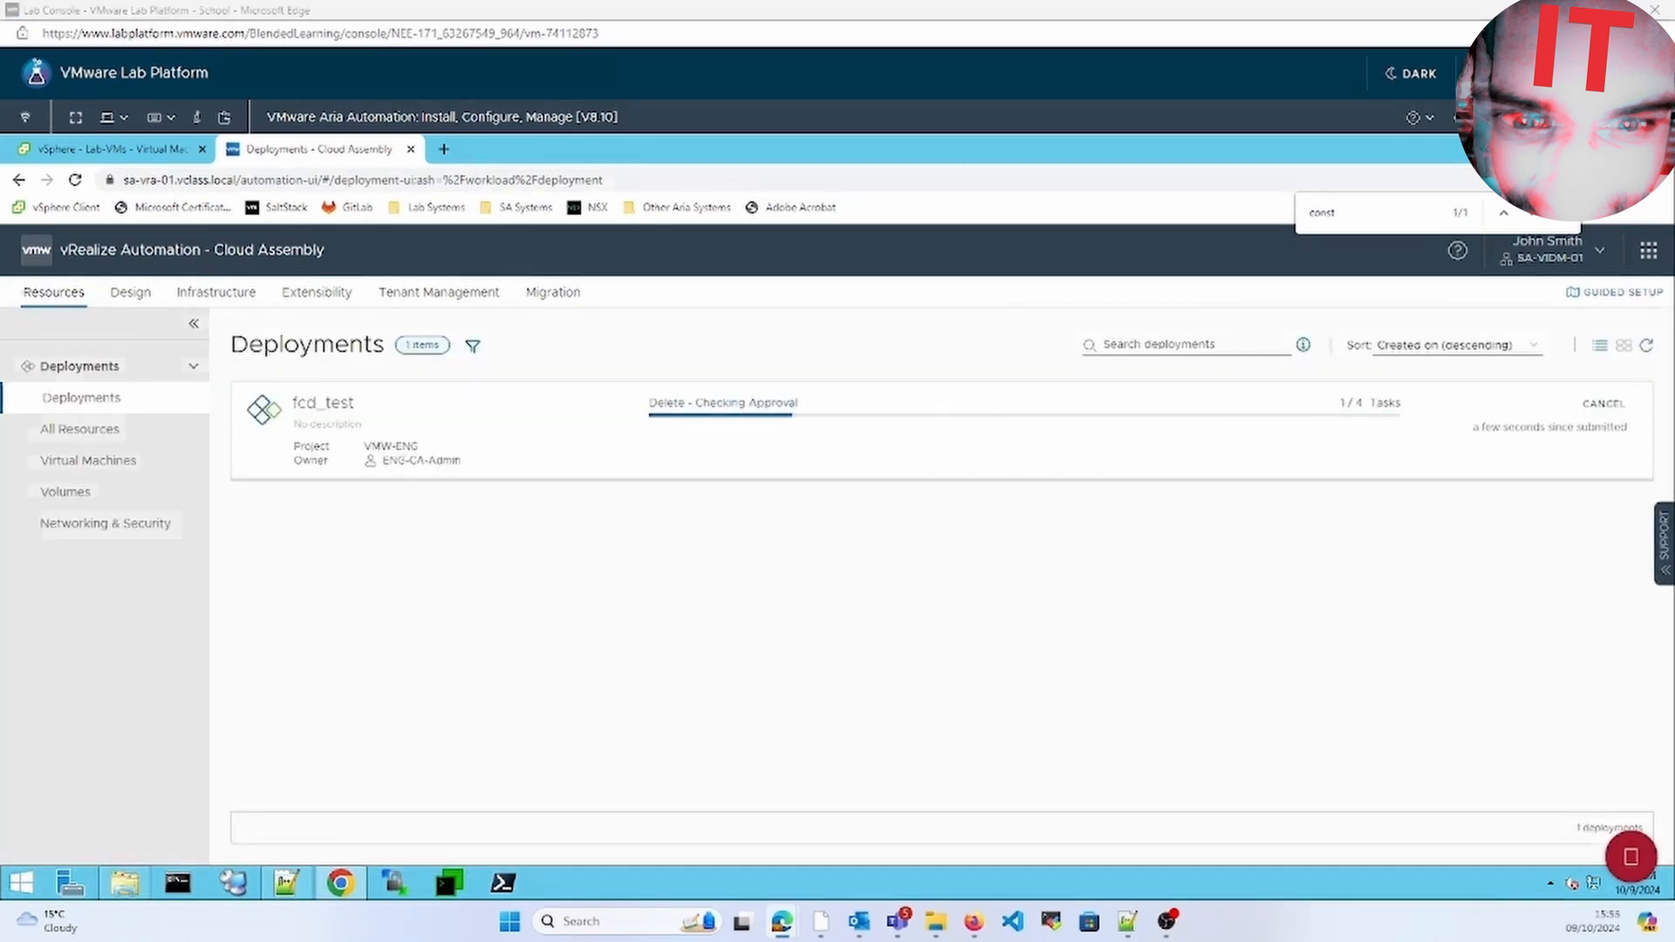